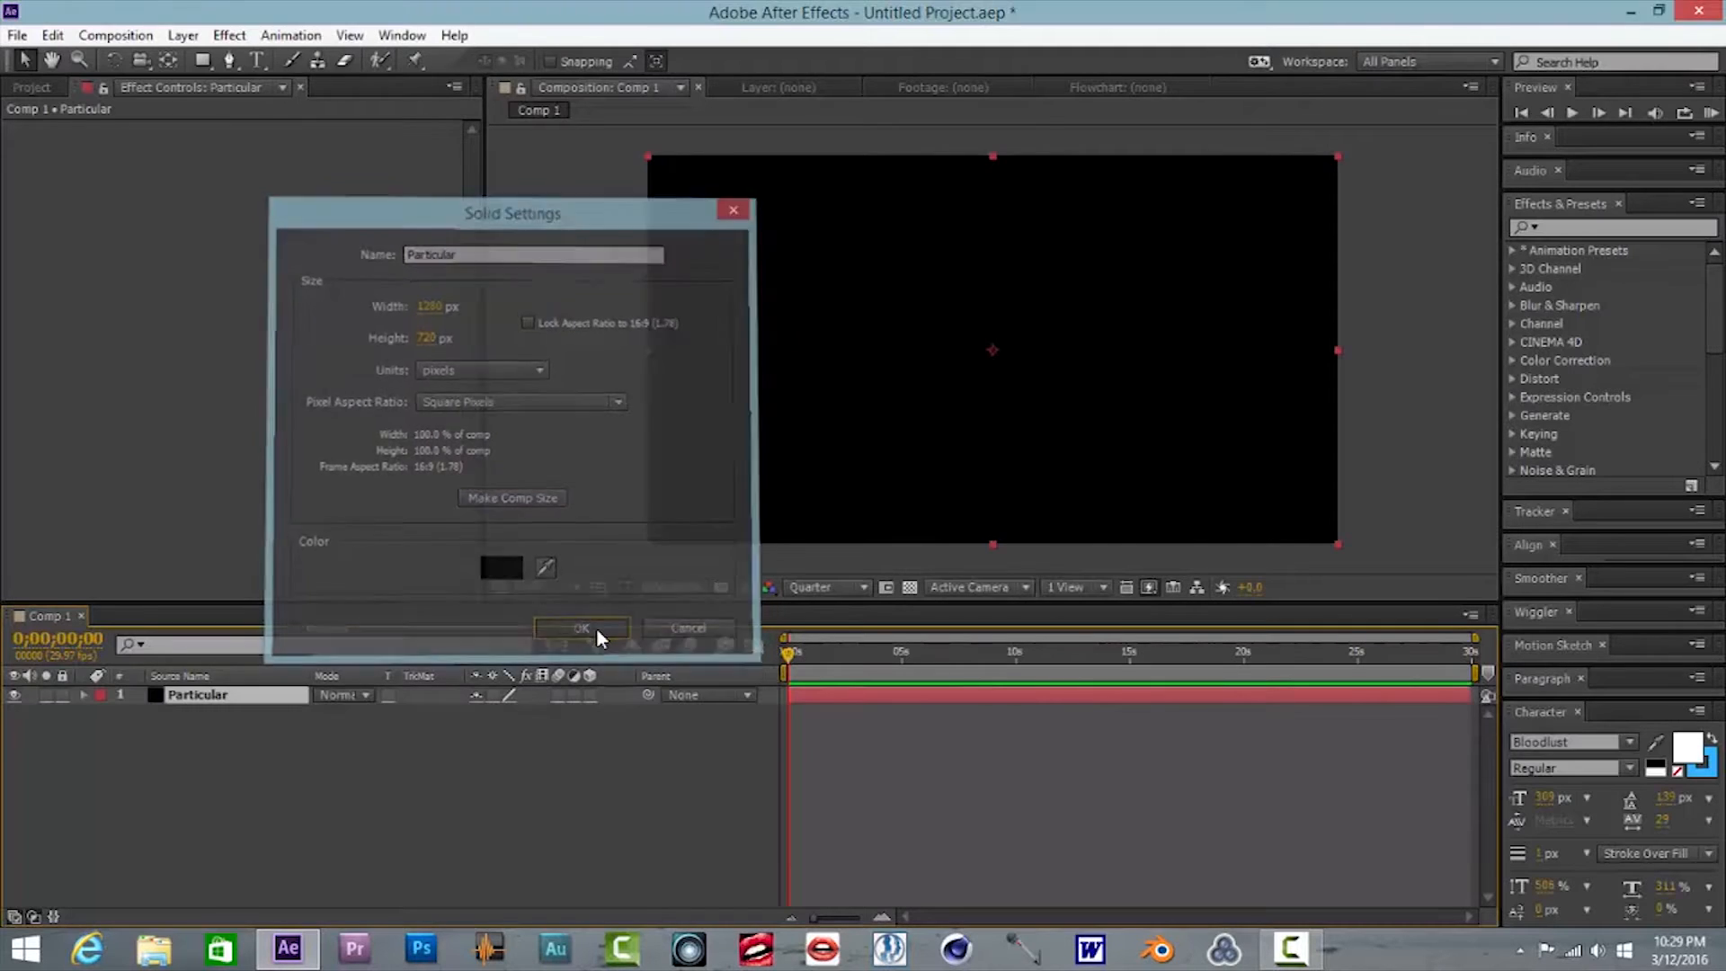
Apply the Trapcode Particular effect to the Particular solid layer and return the playhead to the start
click(236, 36)
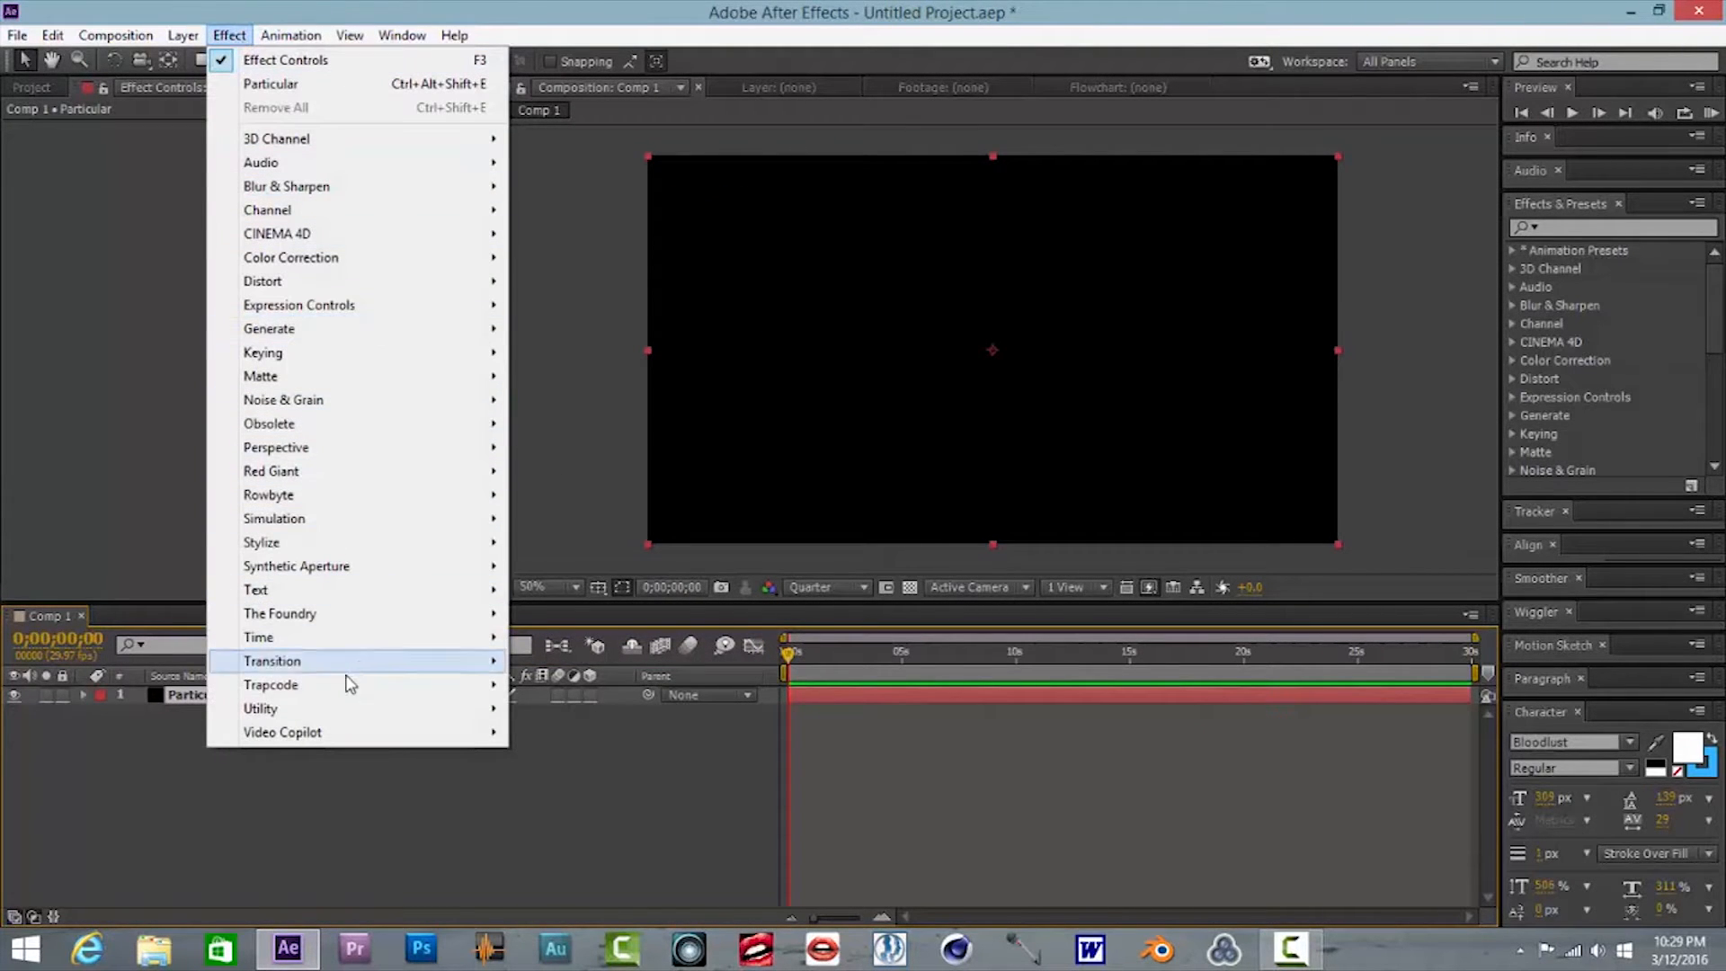
mouse_move(360, 688)
click(585, 804)
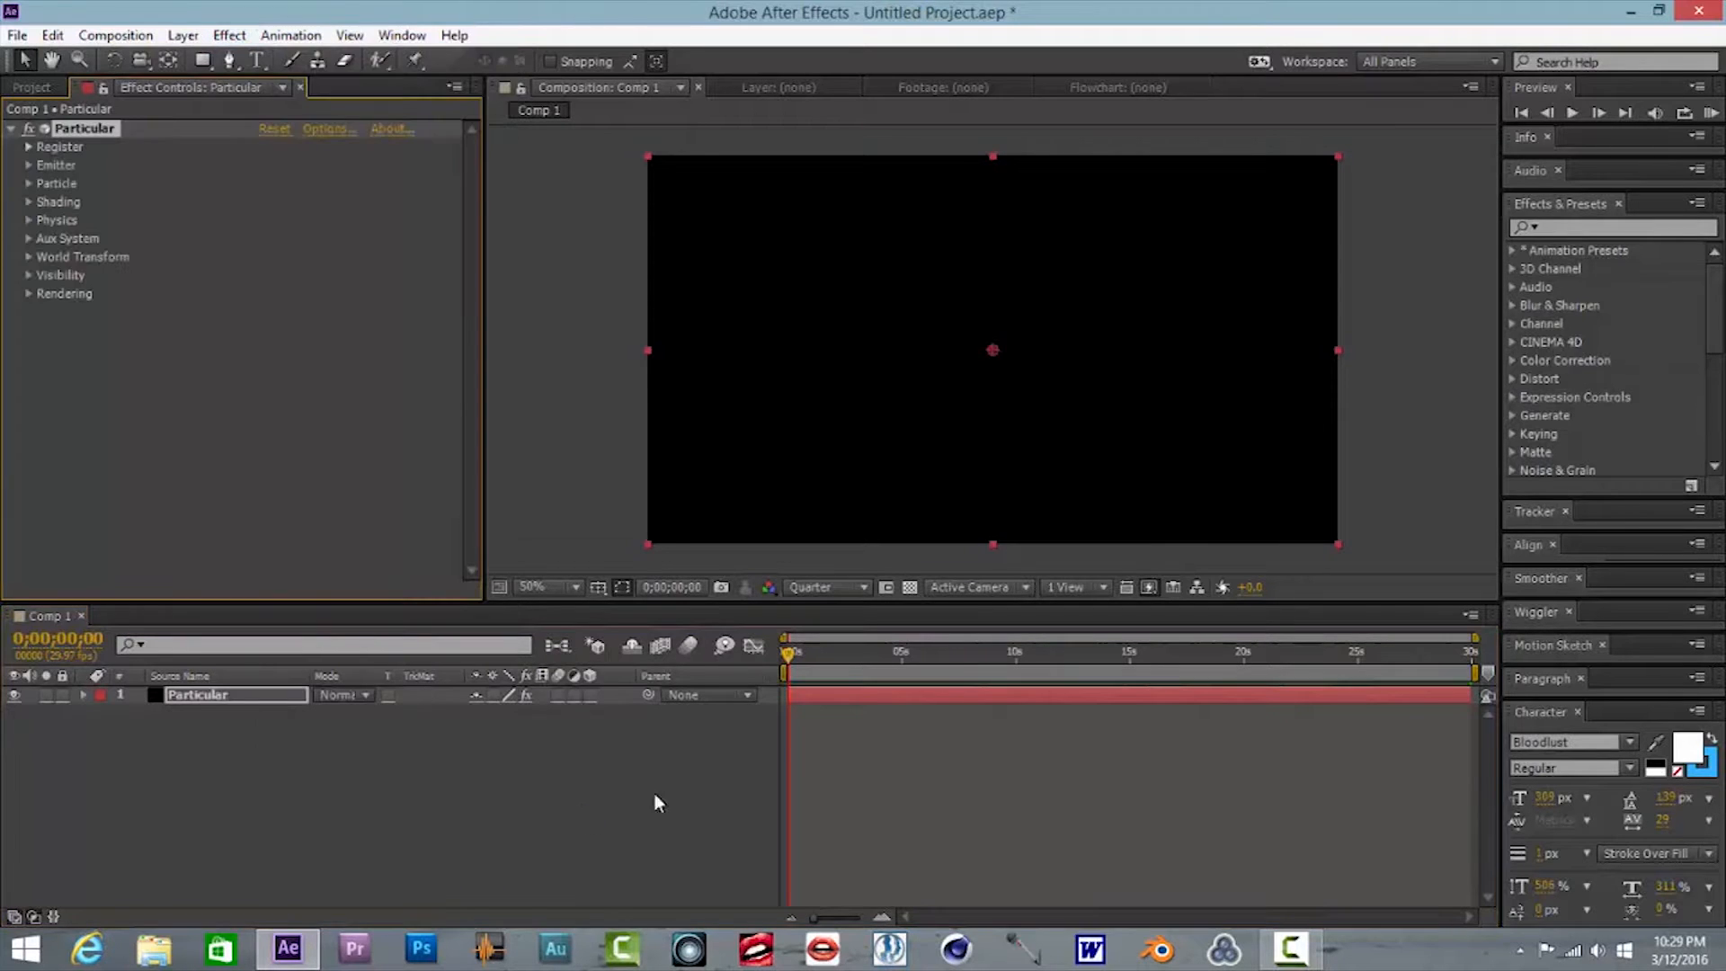
drag(789, 655, 707, 709)
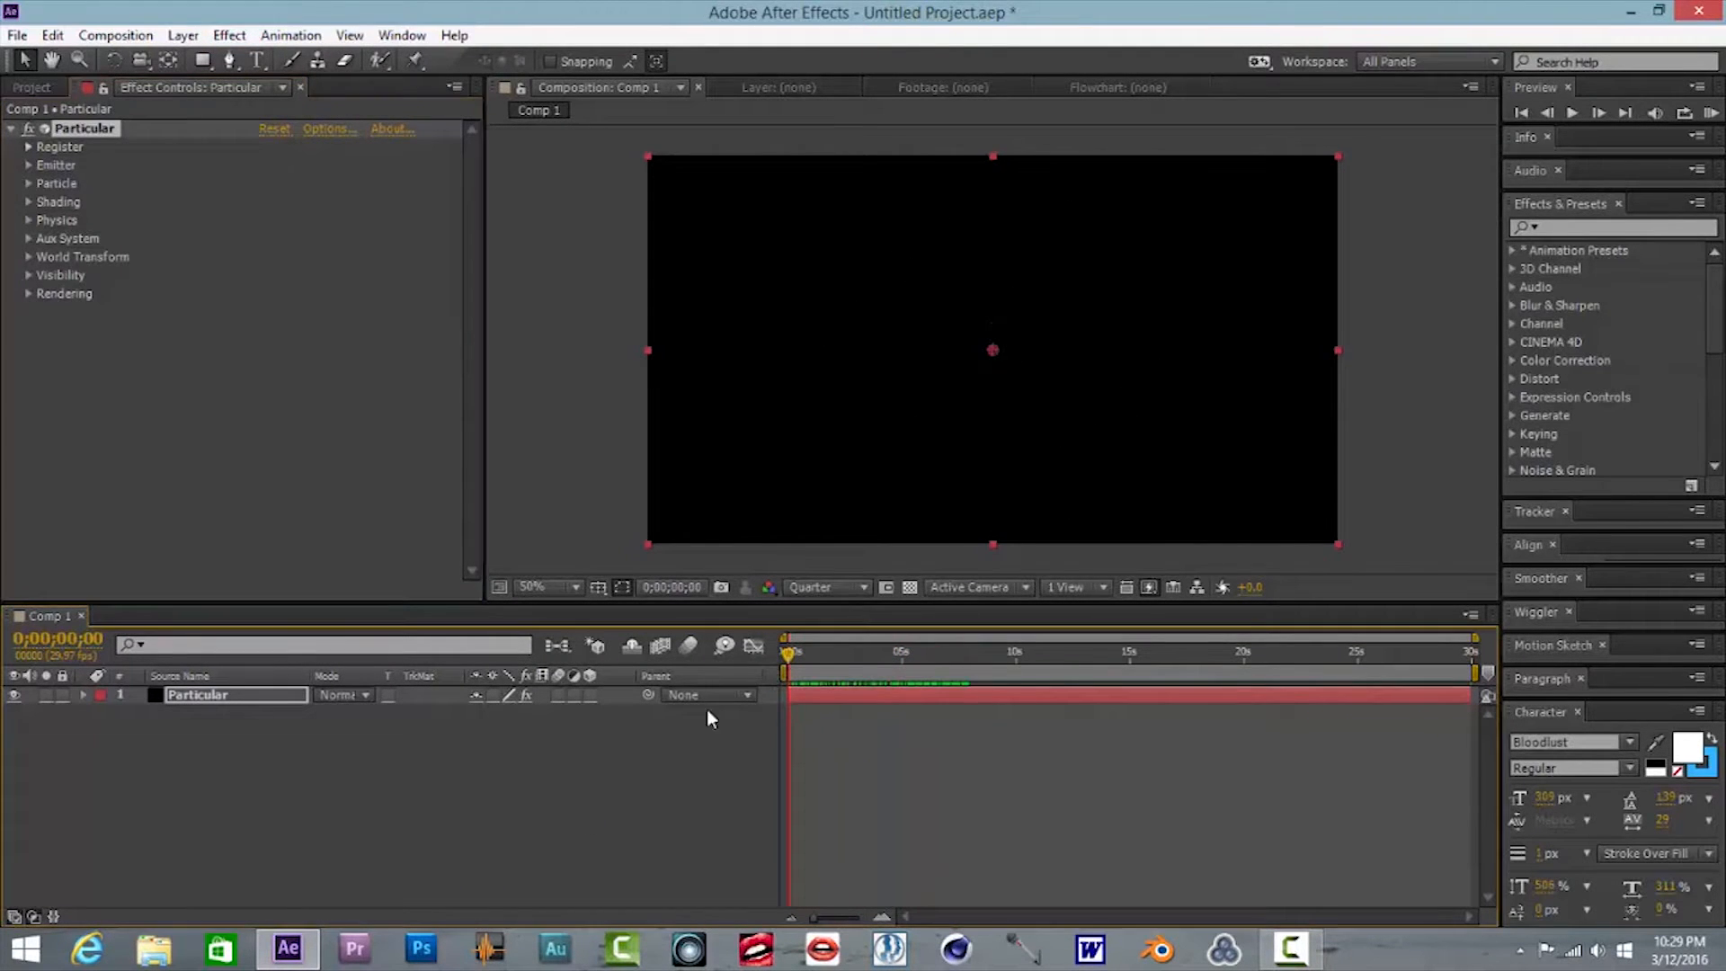
Set the Emitter's Particles/sec to 2, keyframe it at 0 seconds, and reveal the layer's keyframes
click(28, 166)
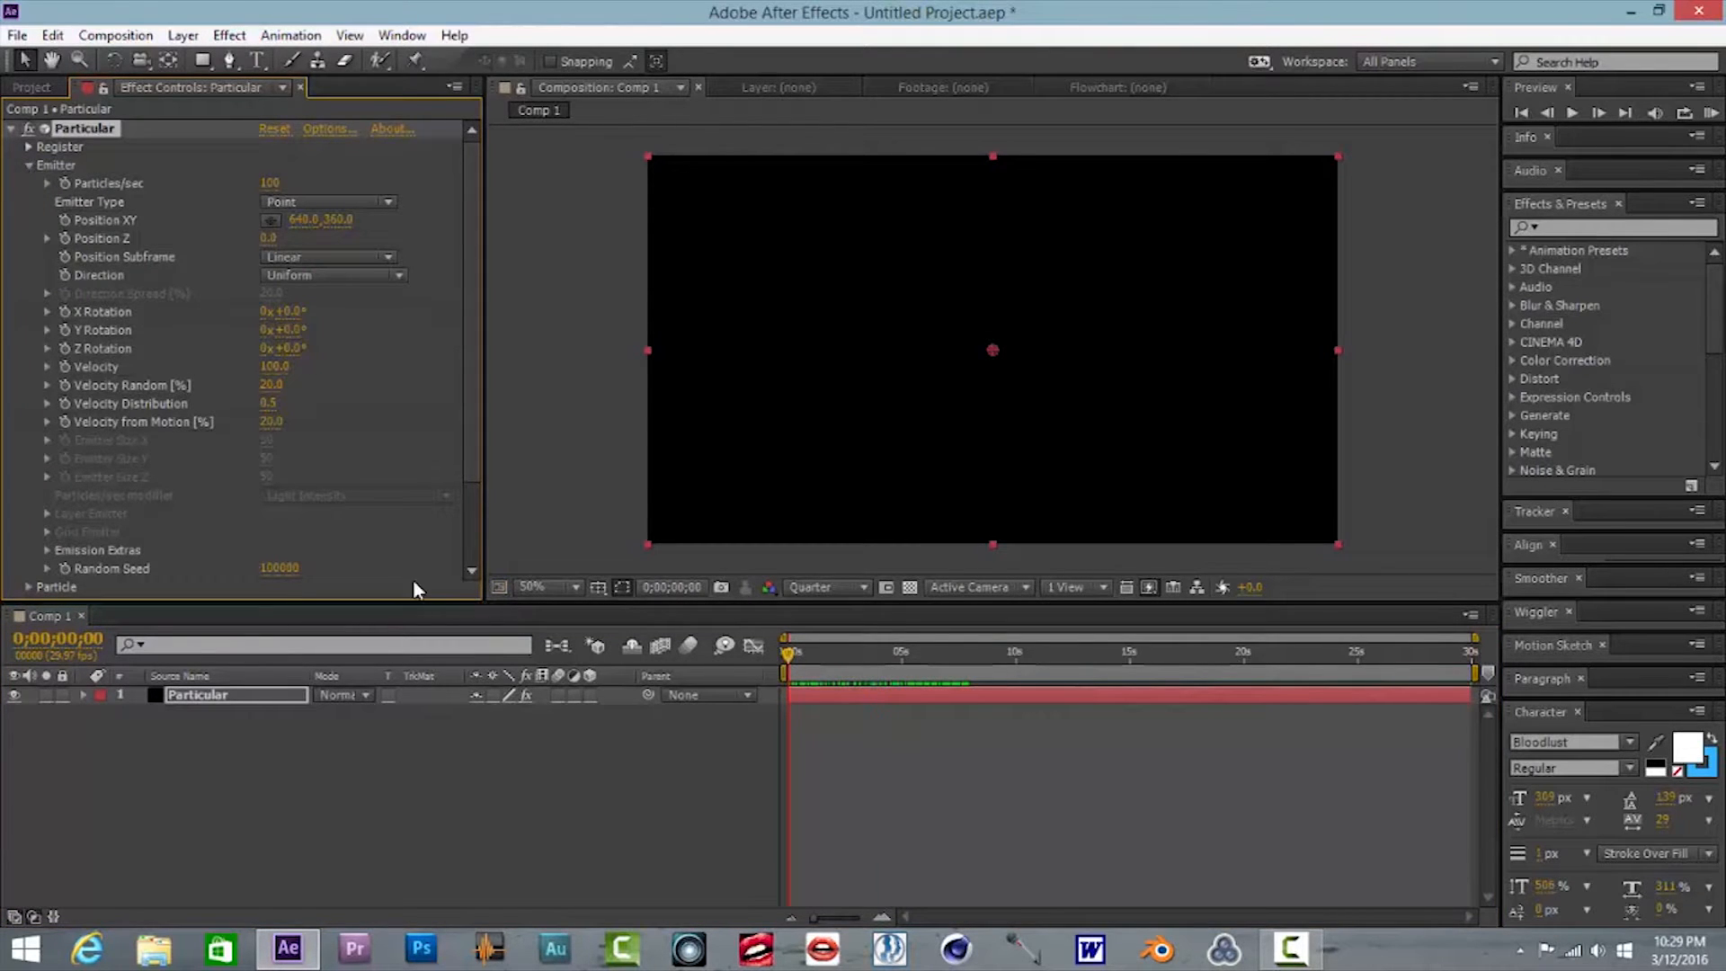
click(273, 183)
text(2)
key(Return)
click(238, 700)
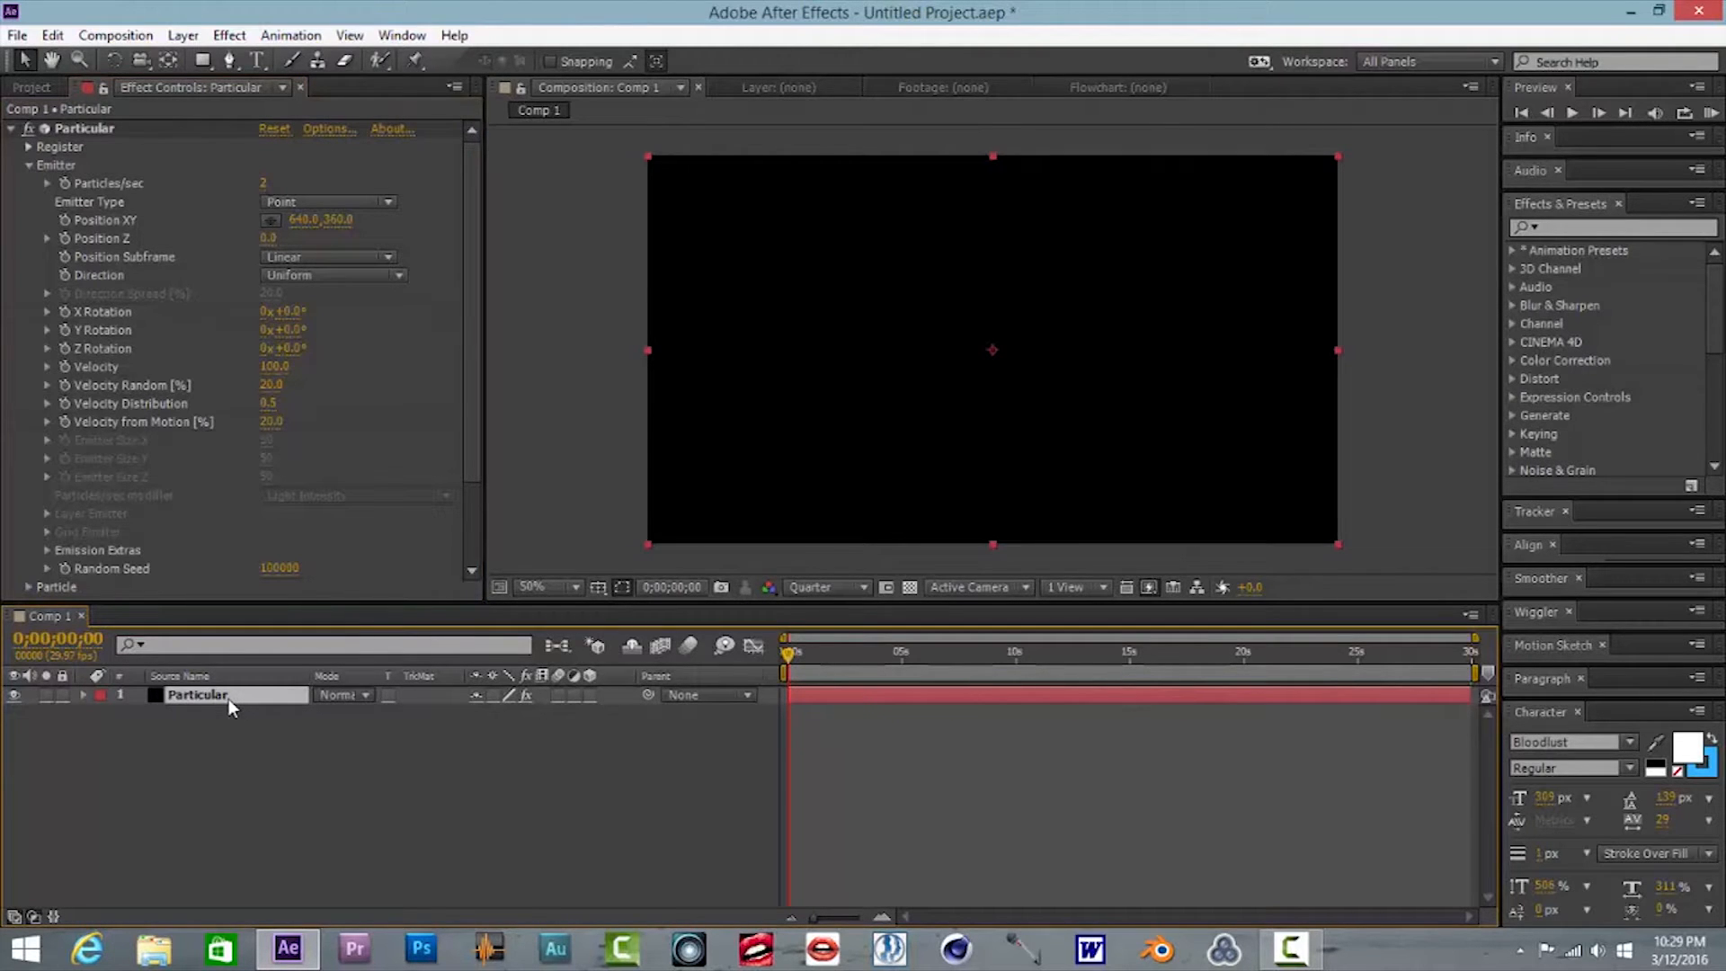
click(67, 181)
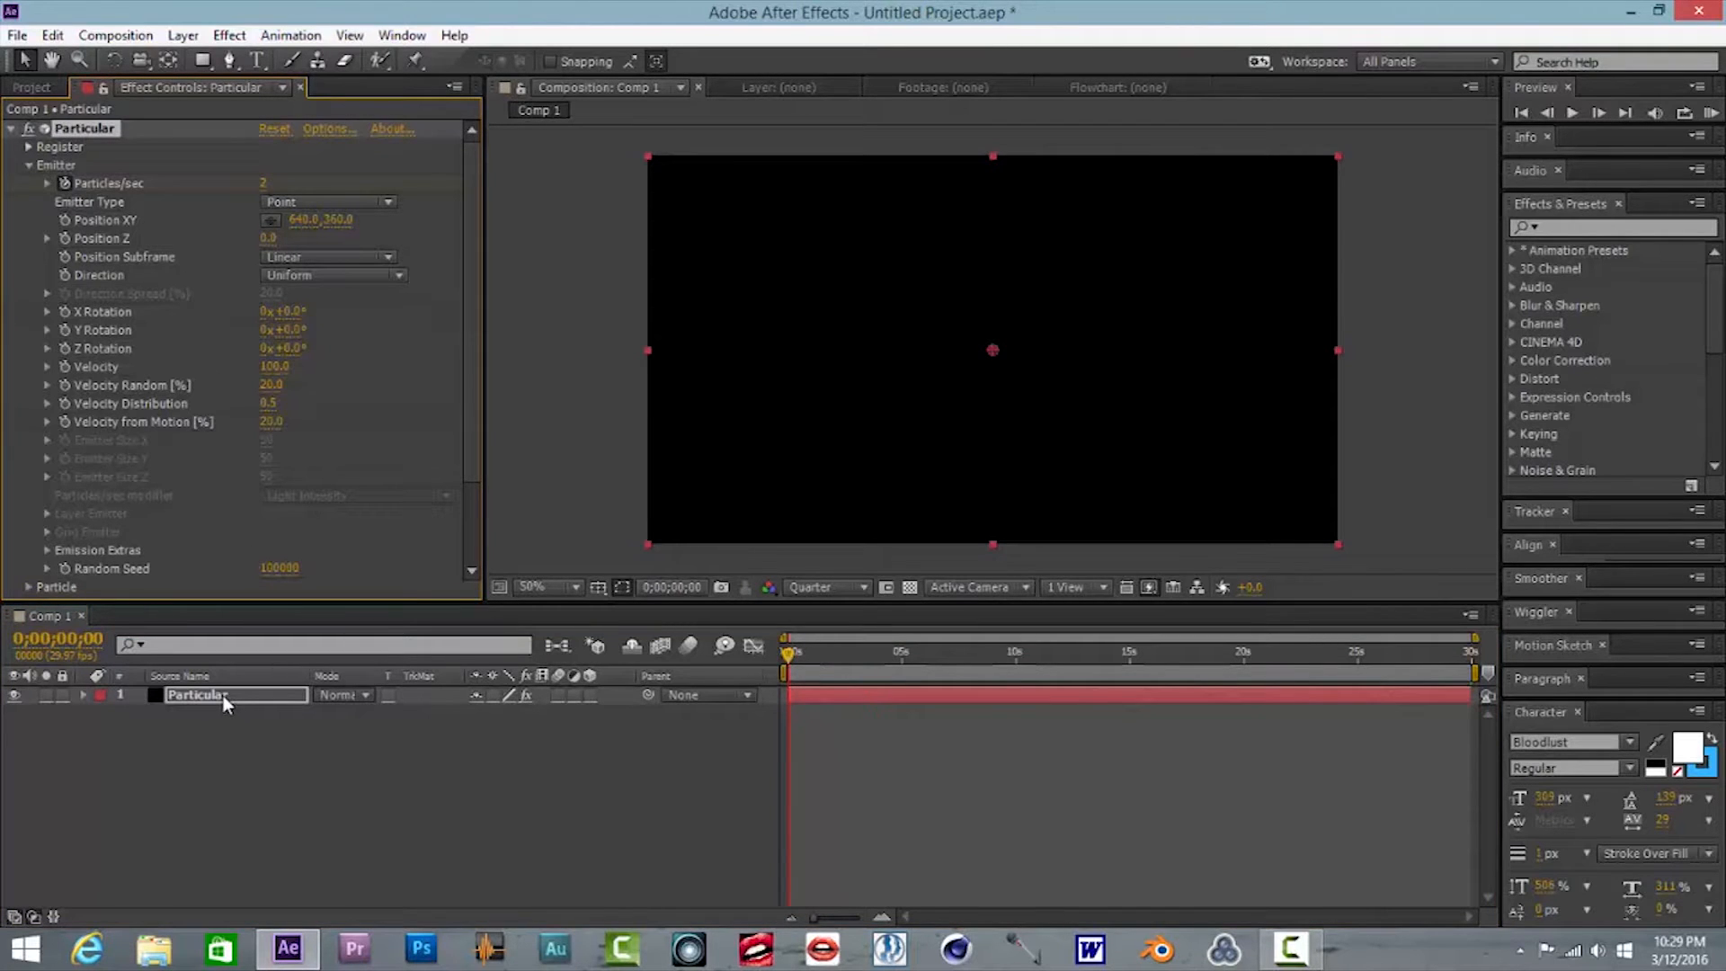
key(u)
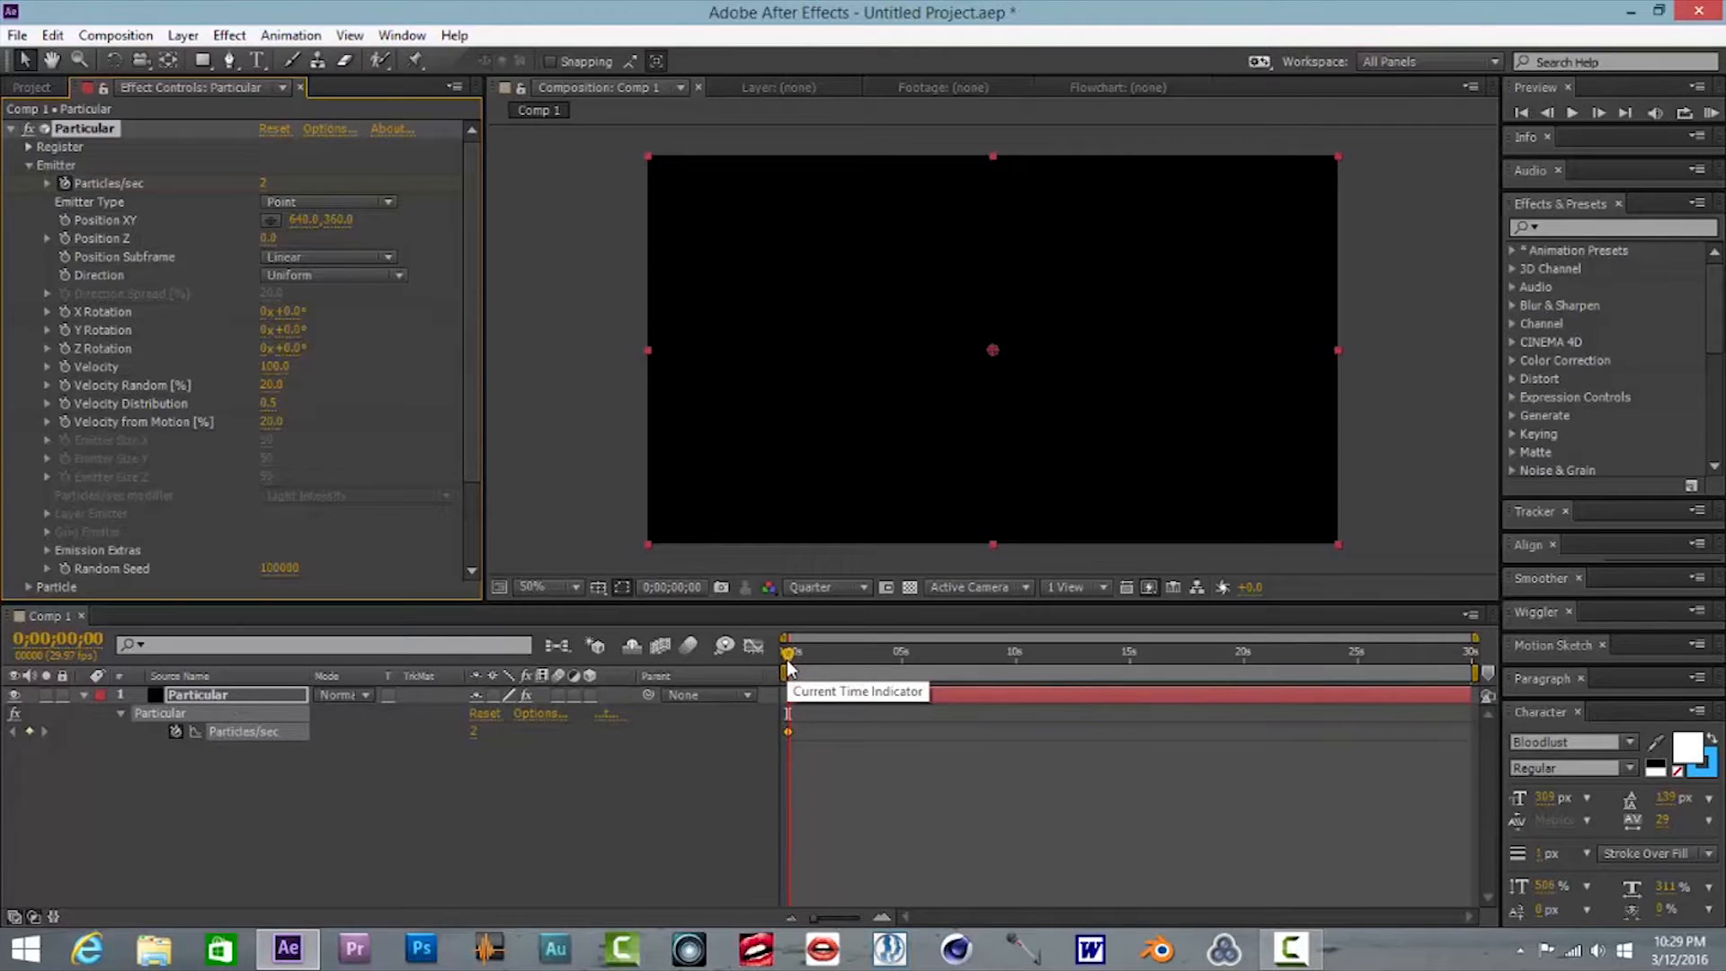
Add a Particles/sec keyframe of 40 at the 5-second mark
click(903, 660)
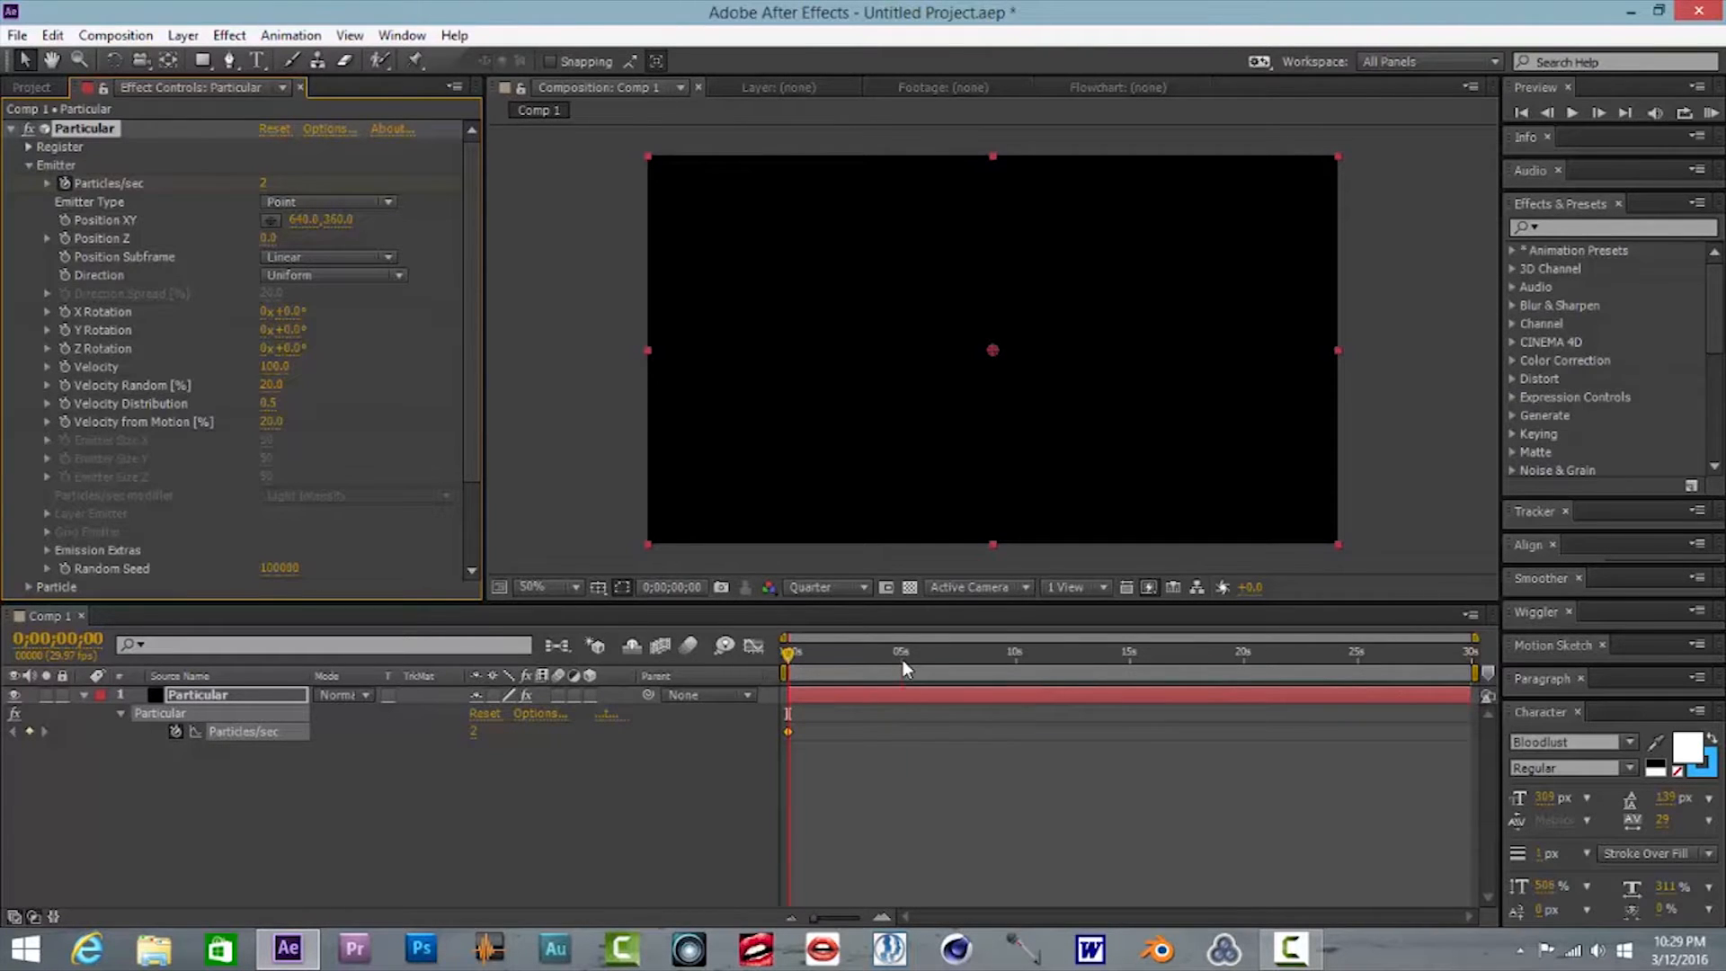
click(475, 732)
text(40)
key(Return)
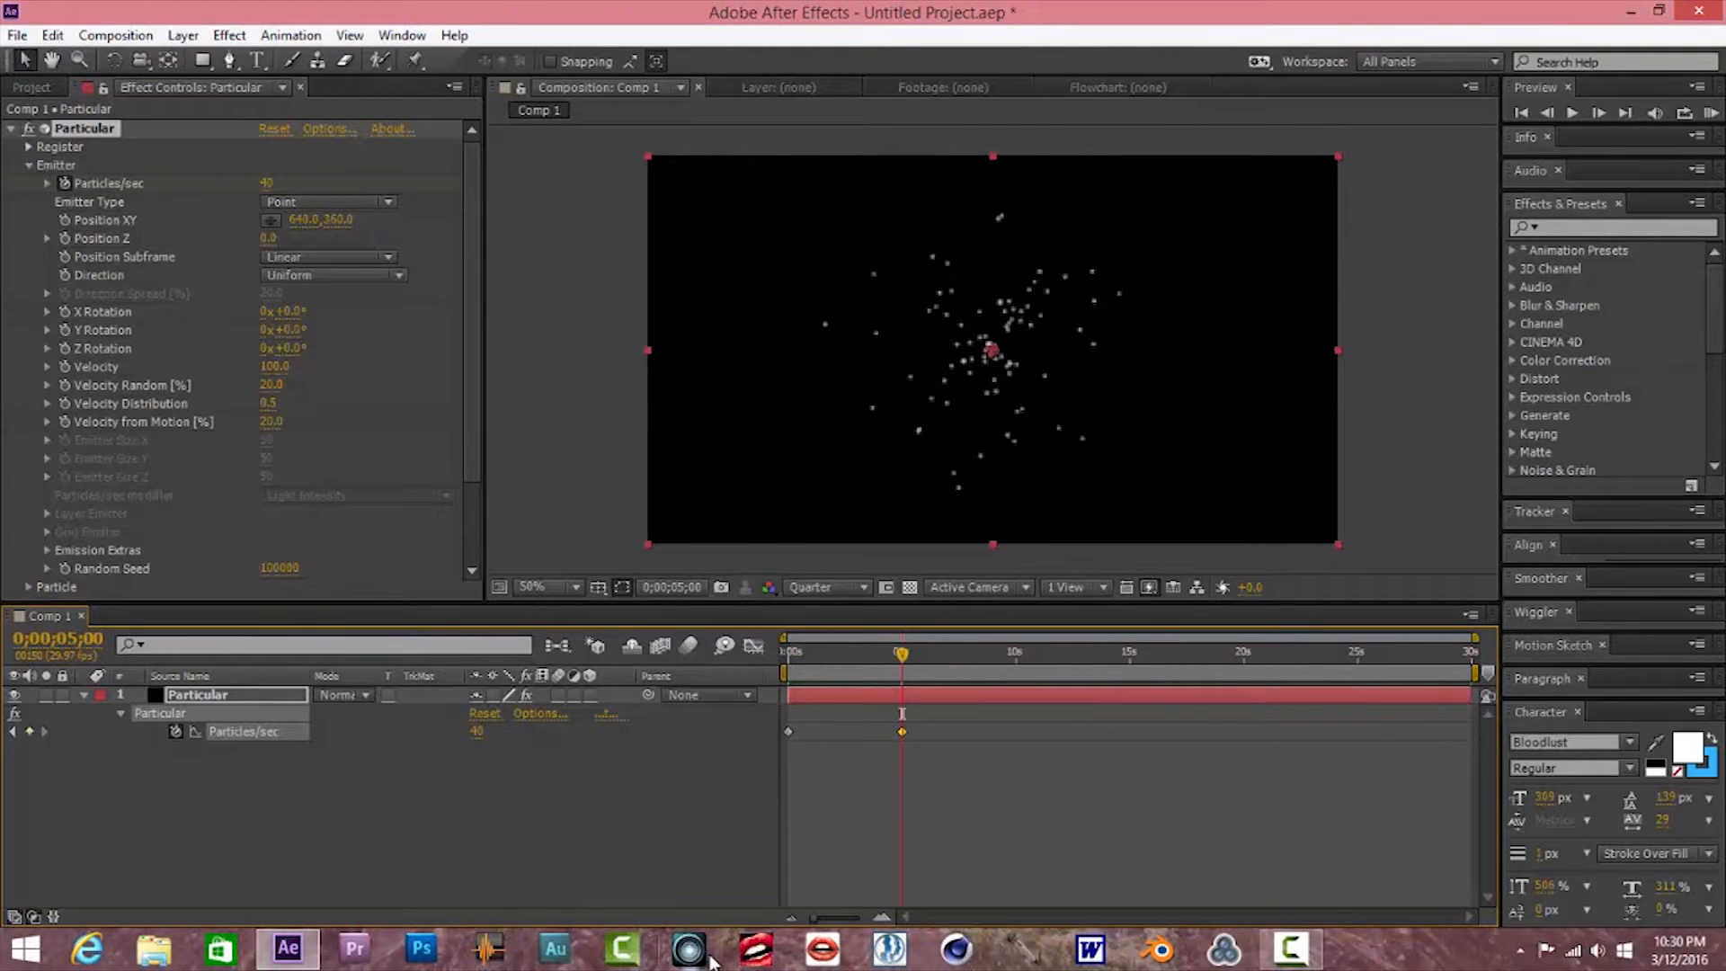
Add a Particles/sec keyframe of 140 at about 20 seconds and return to the start of the composition
click(1245, 662)
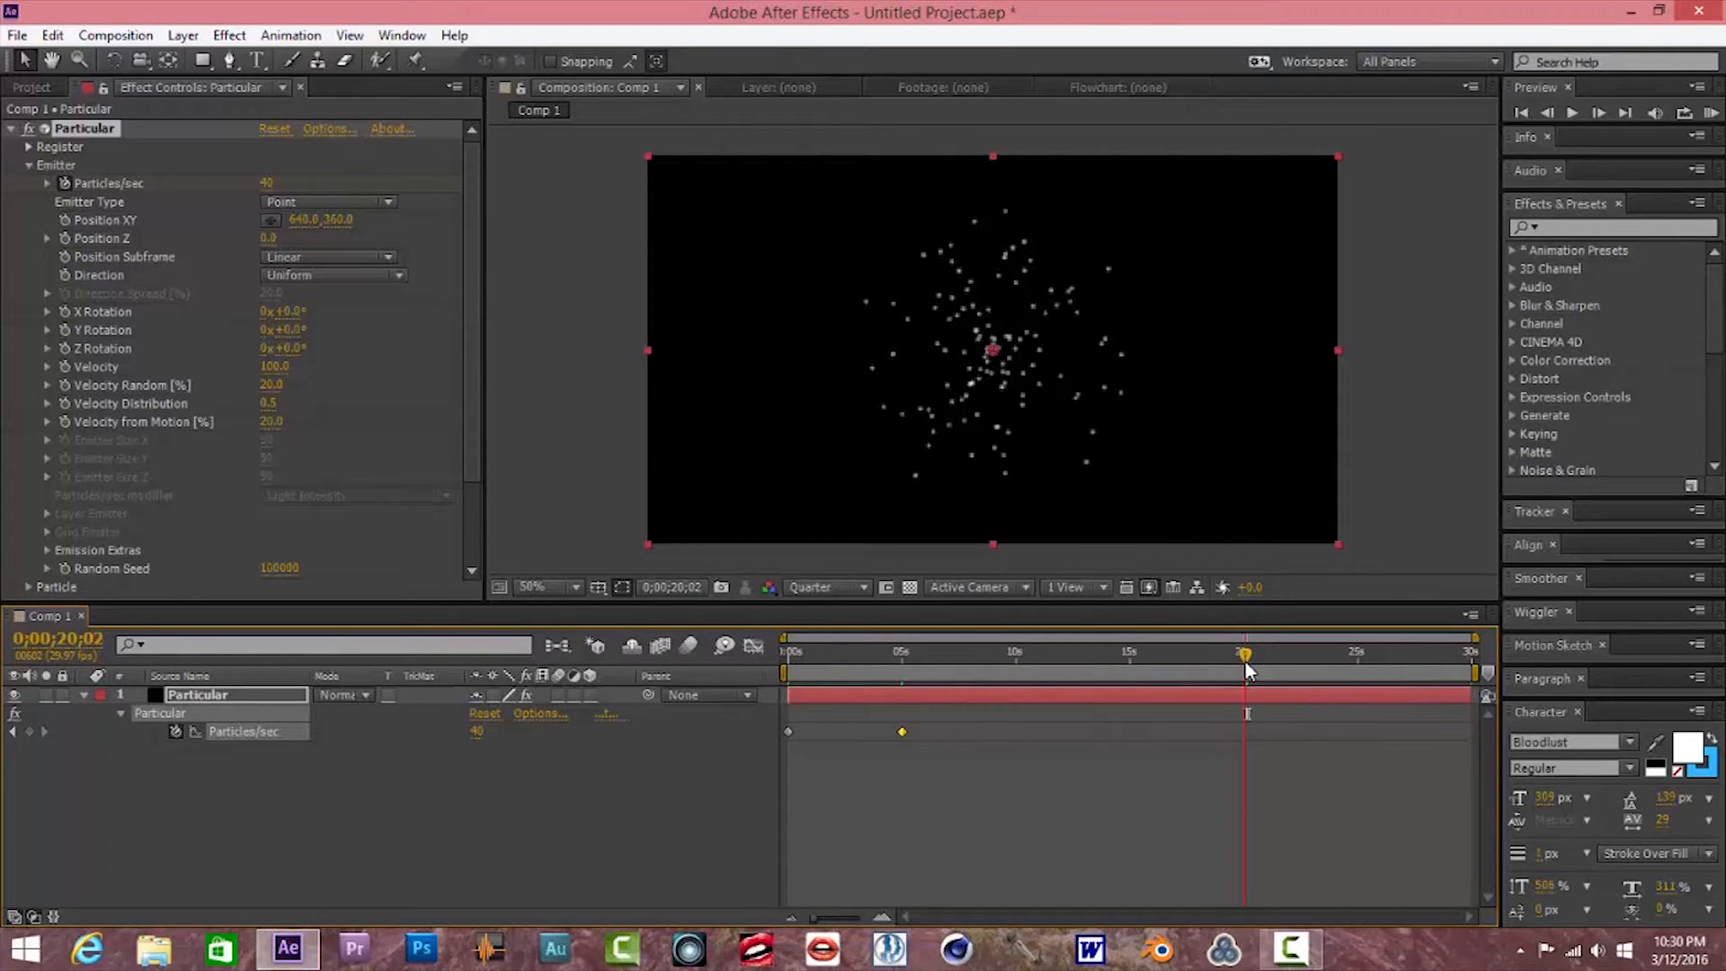
click(481, 733)
text(2)
key(Return)
key(Home)
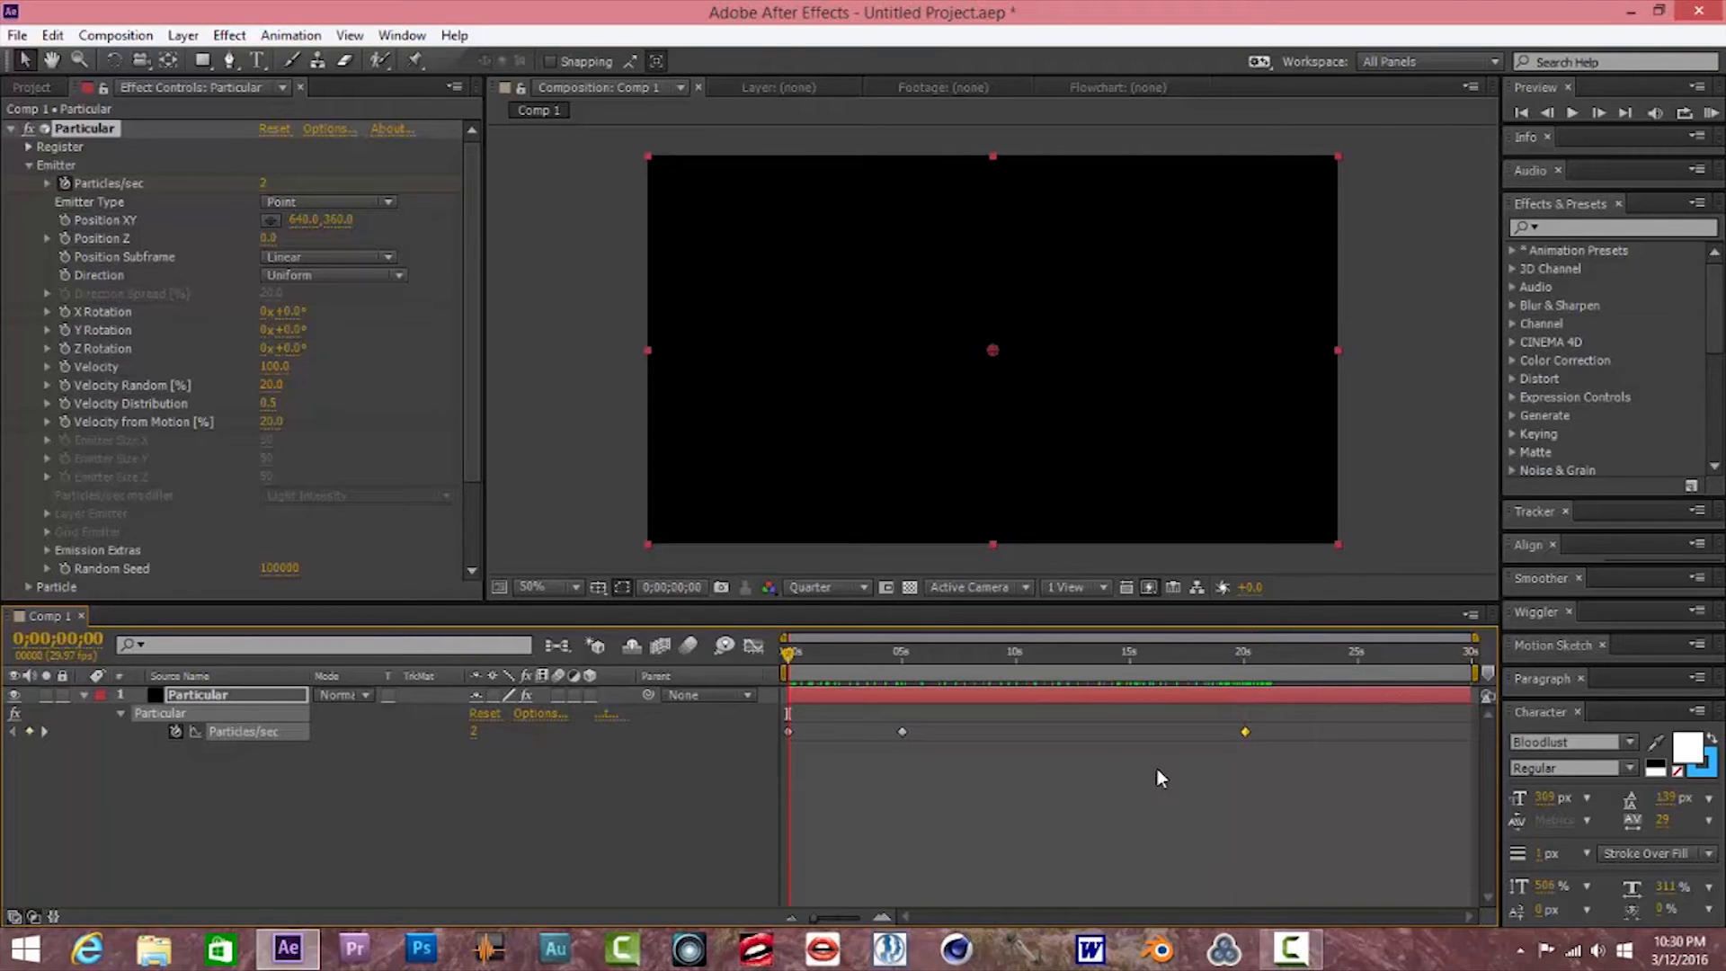
Set the Emitter Type to Sphere and the emission Direction to Outwards
click(387, 201)
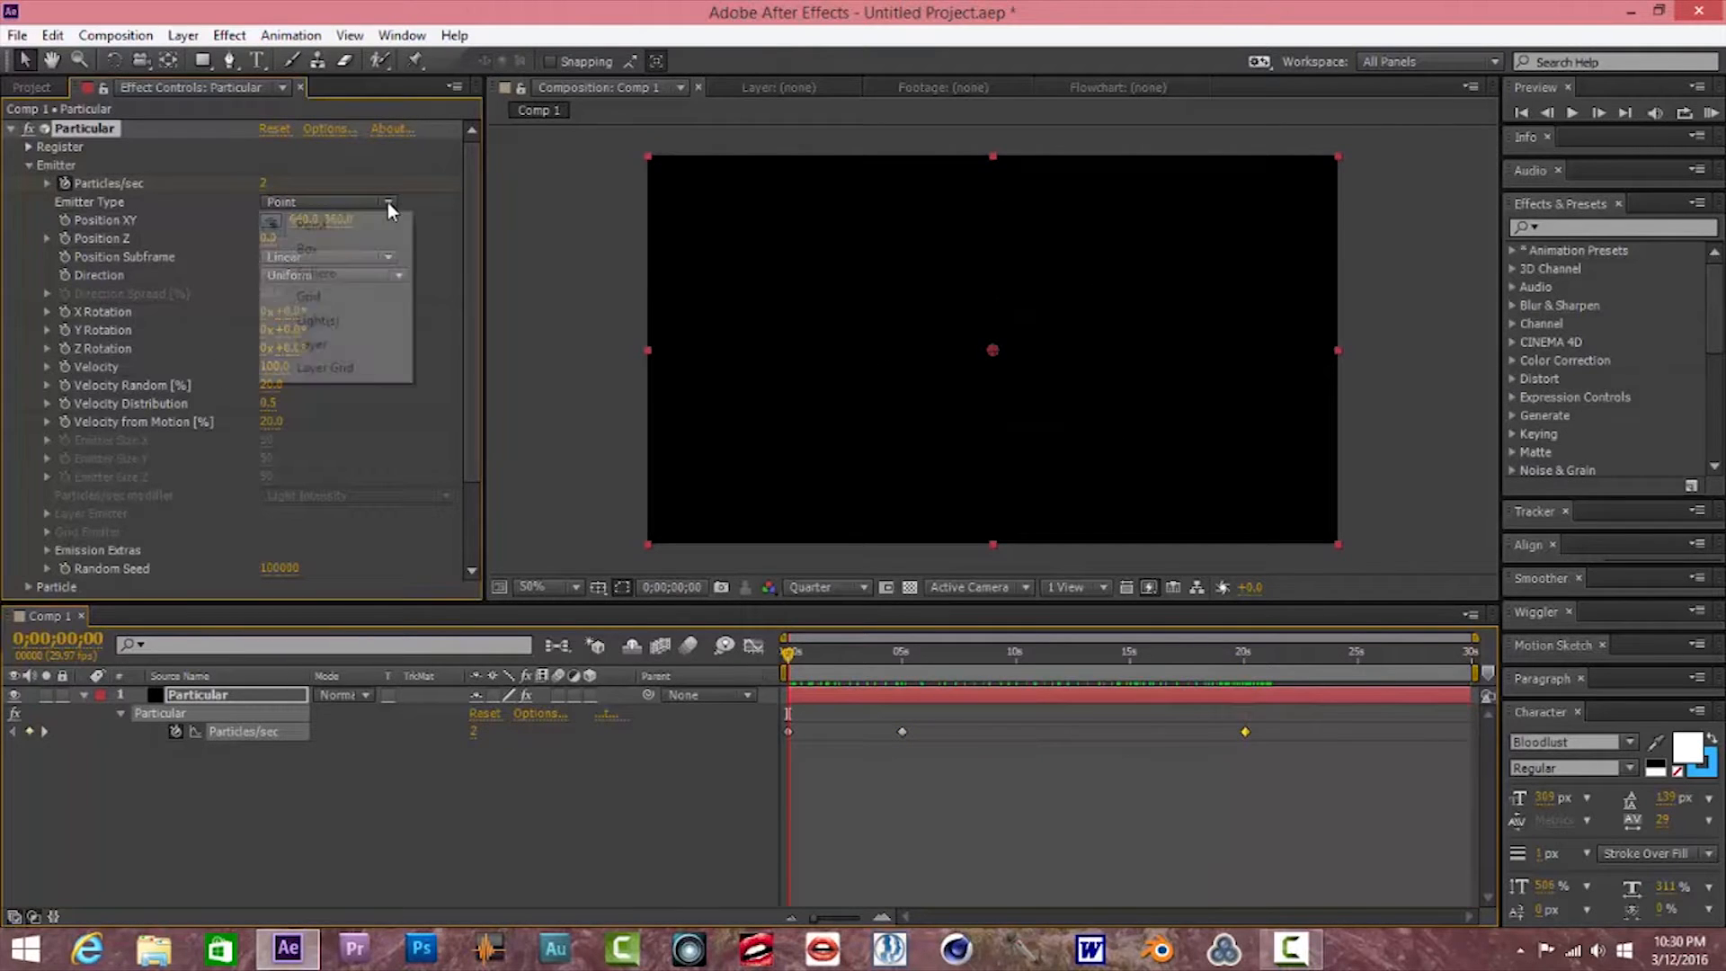
click(349, 274)
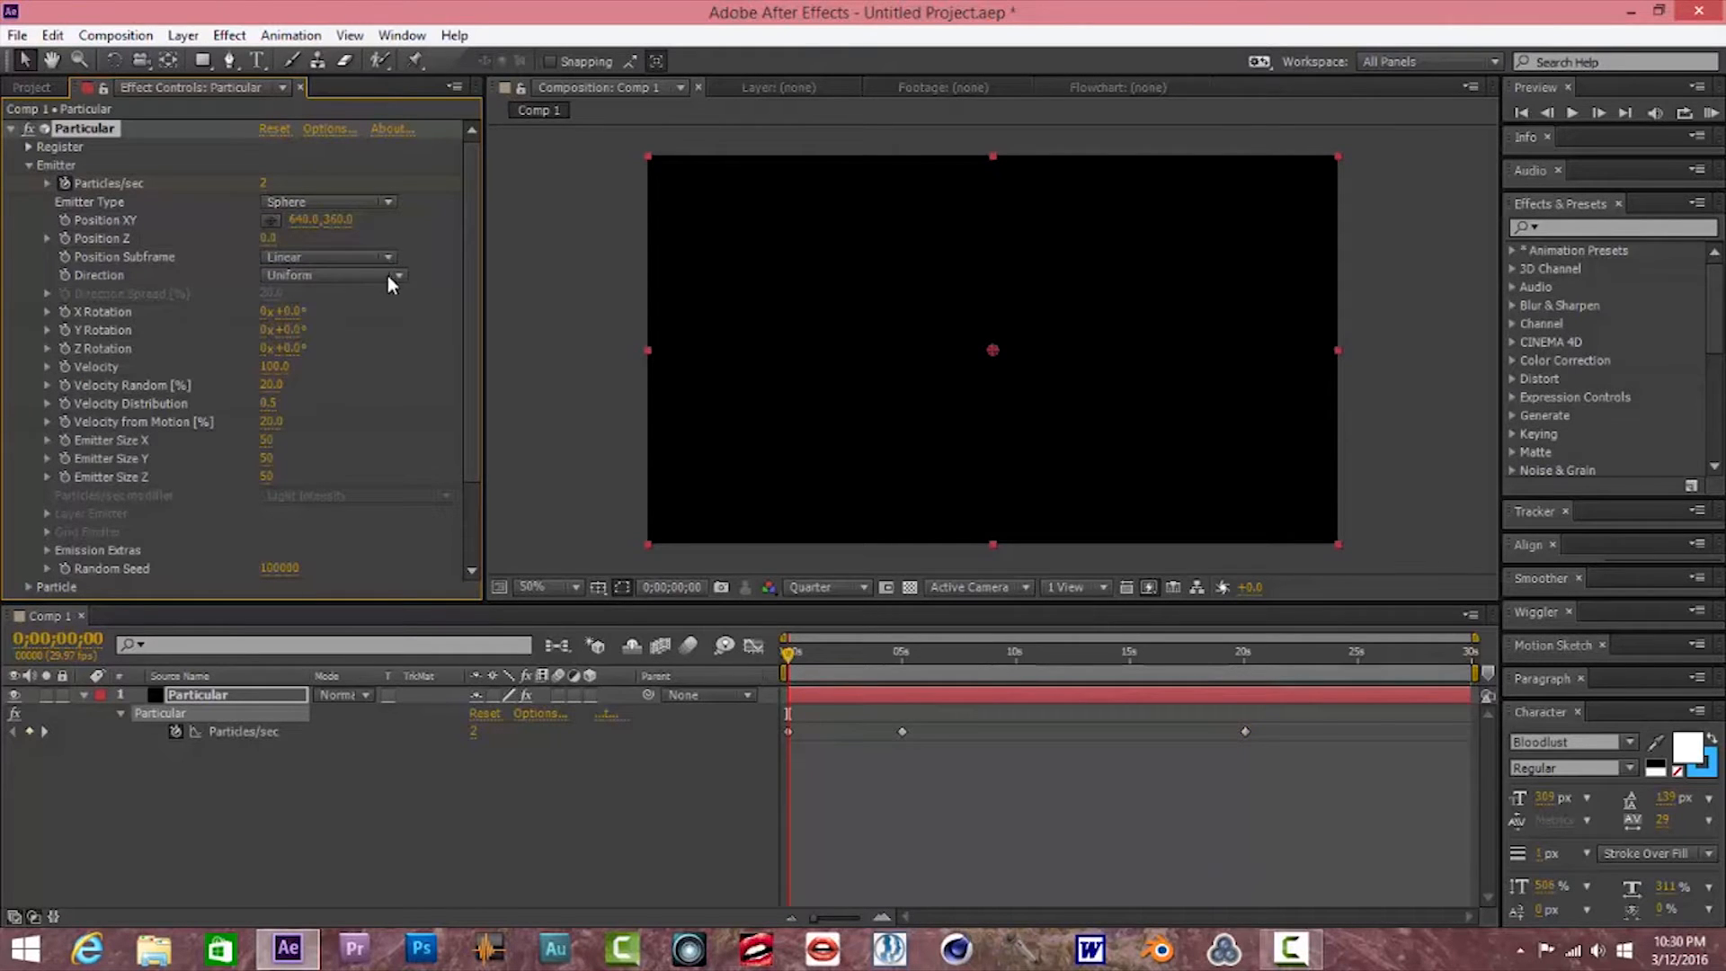
click(386, 275)
click(338, 392)
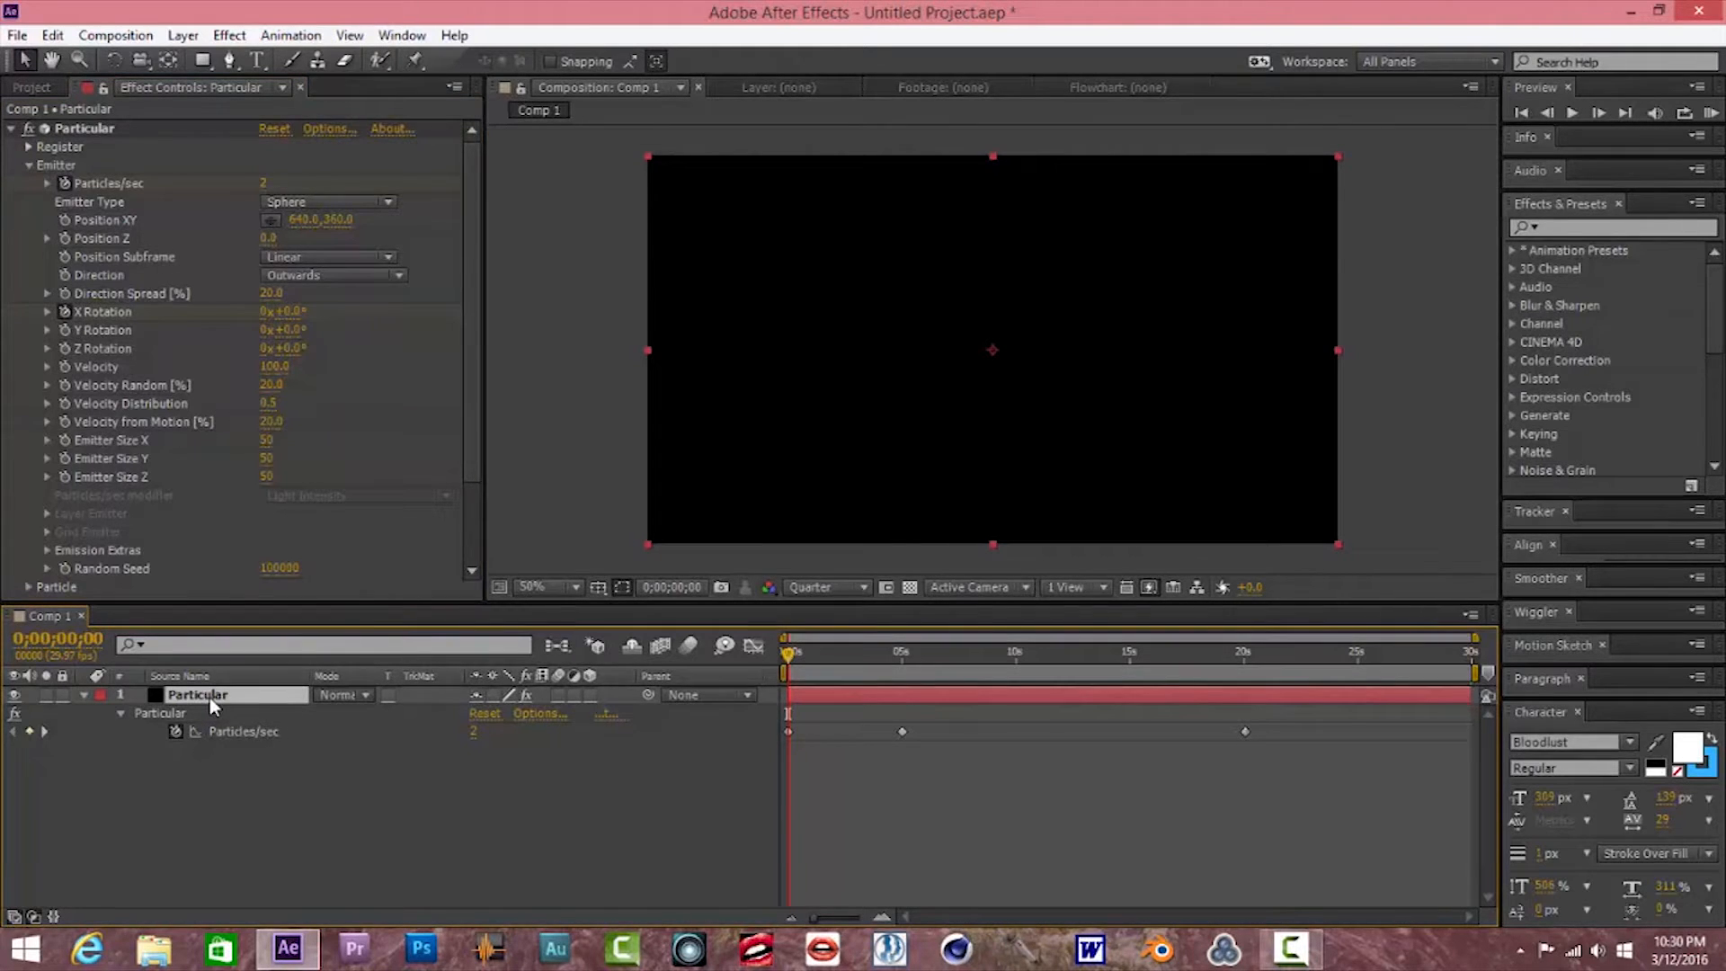
Reveal the layer's animated properties and add an X Rotation keyframe of -2 revolutions at about 20 seconds
key(u)
key(u)
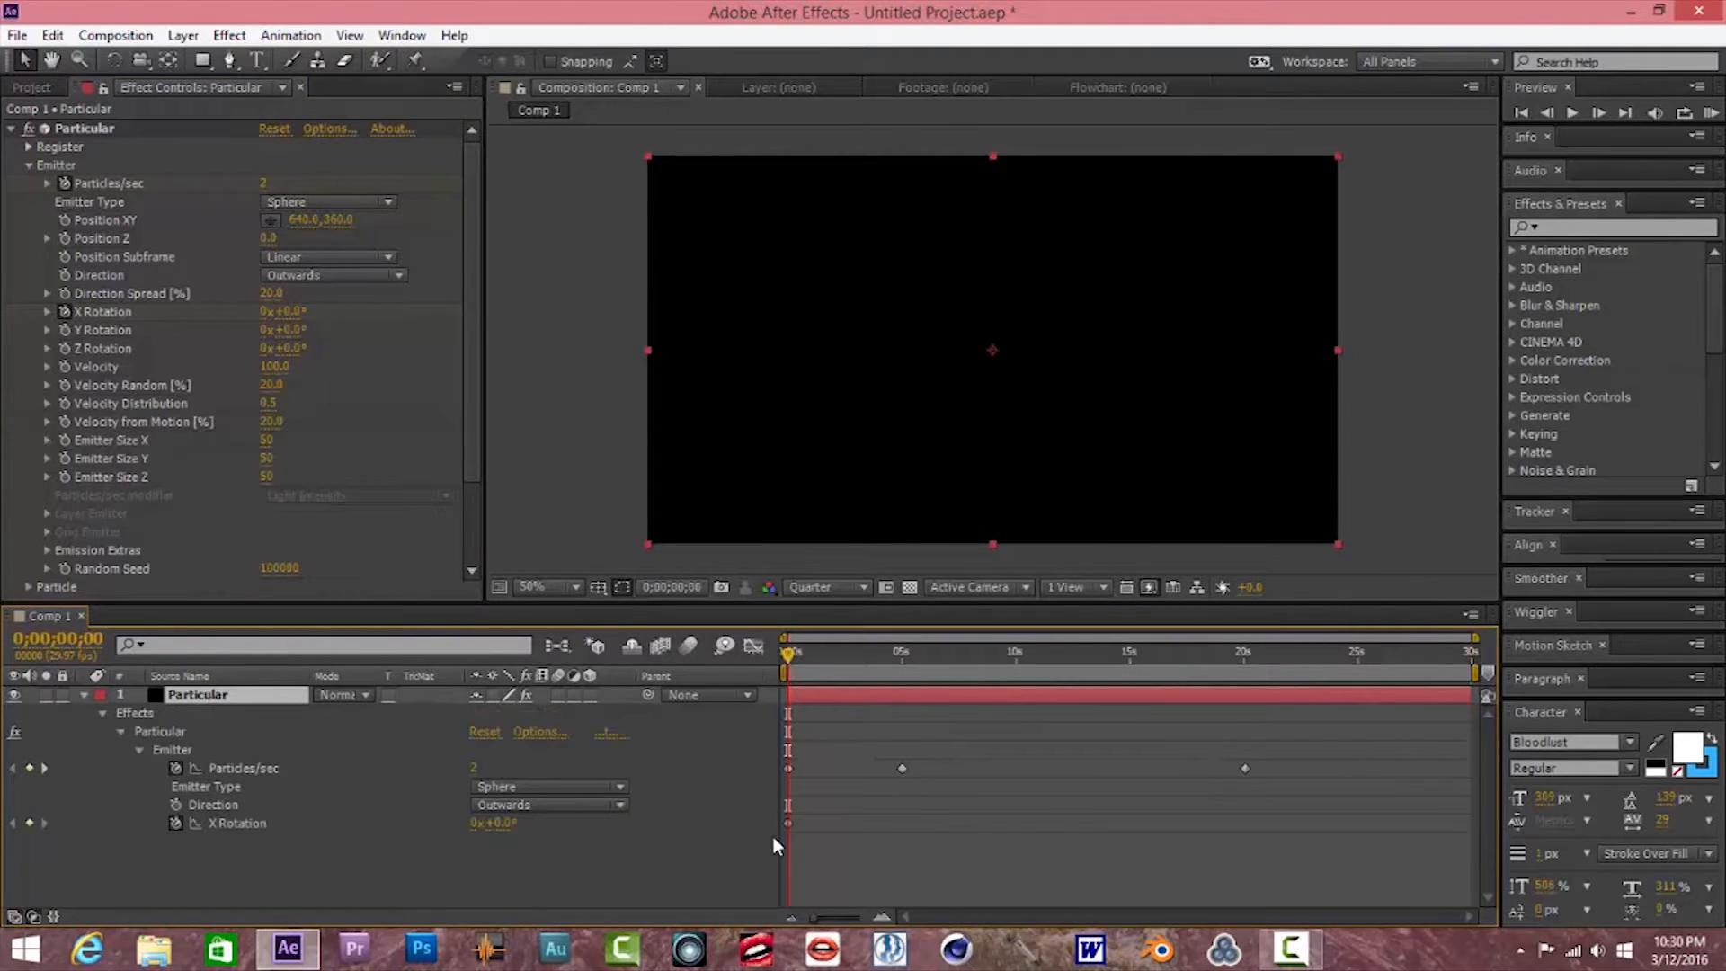
click(1245, 657)
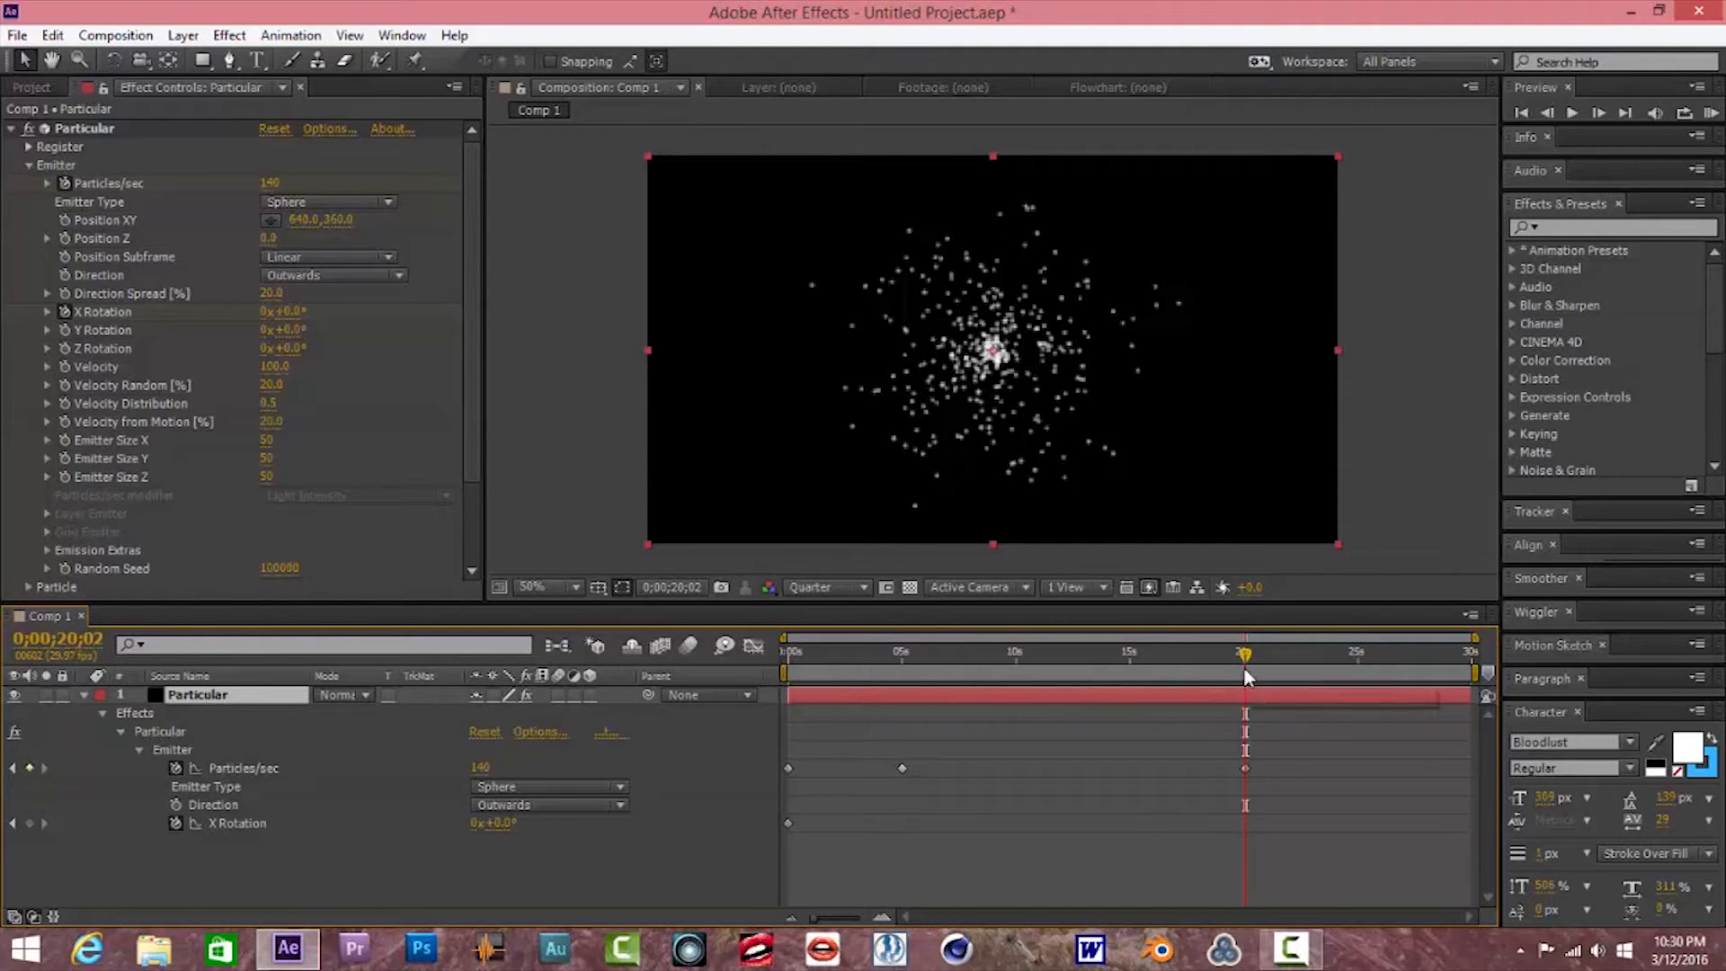
click(475, 824)
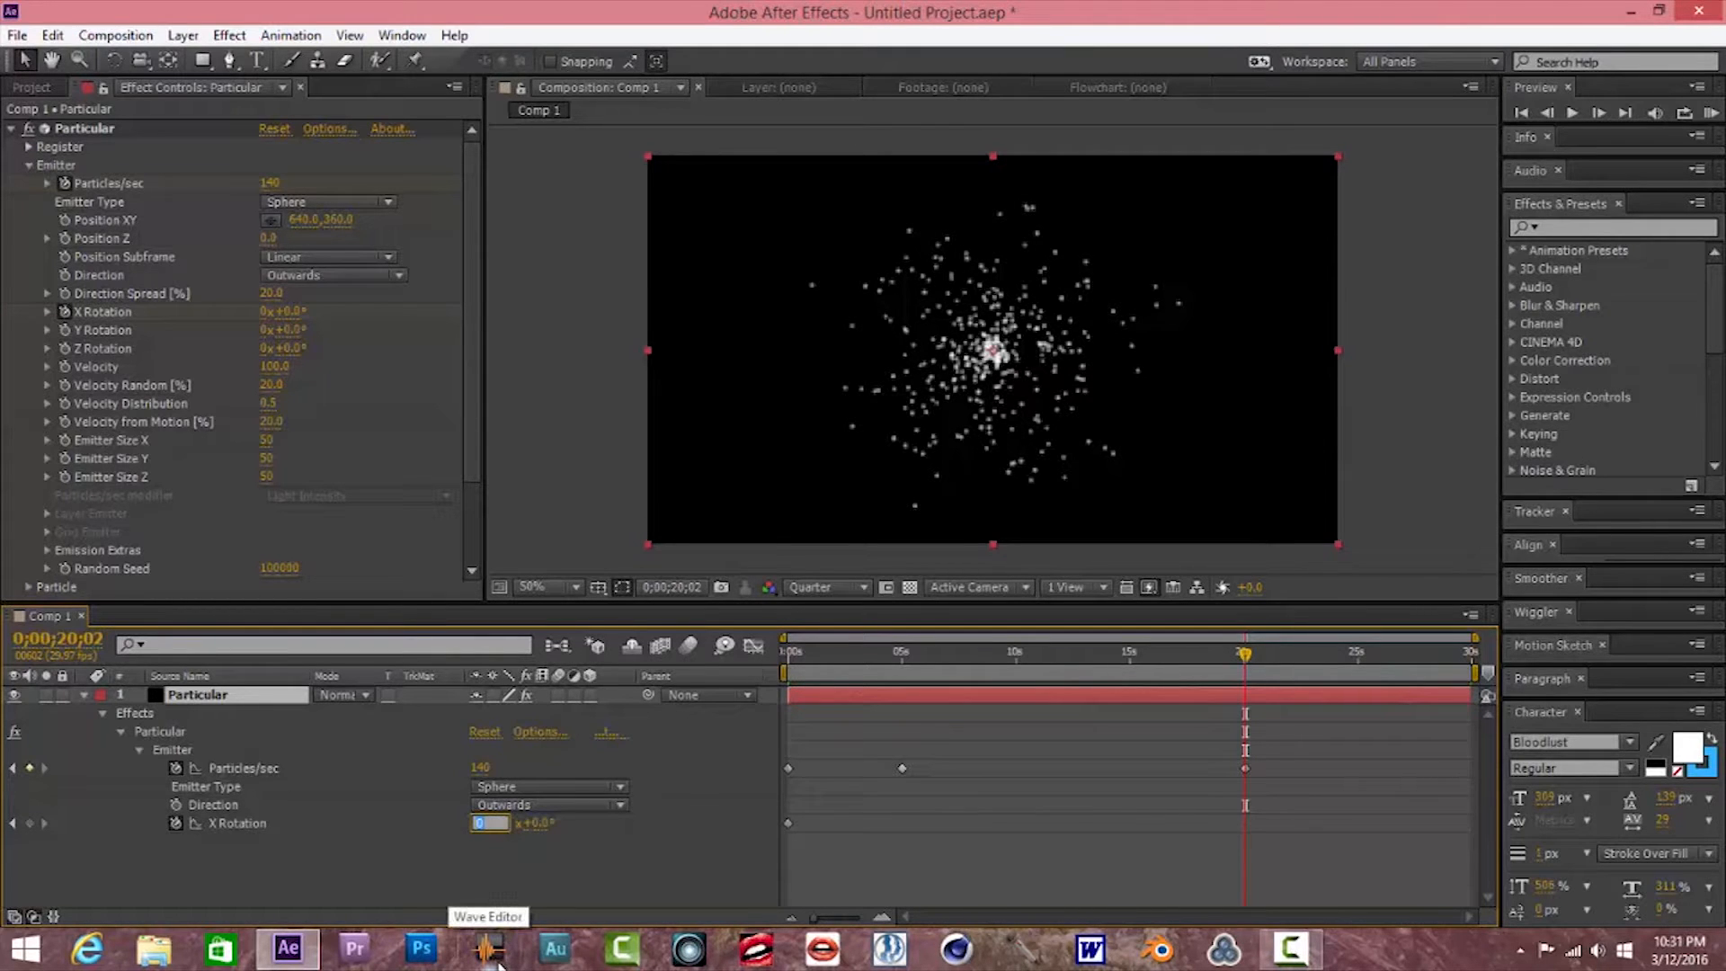
text(-2)
key(Return)
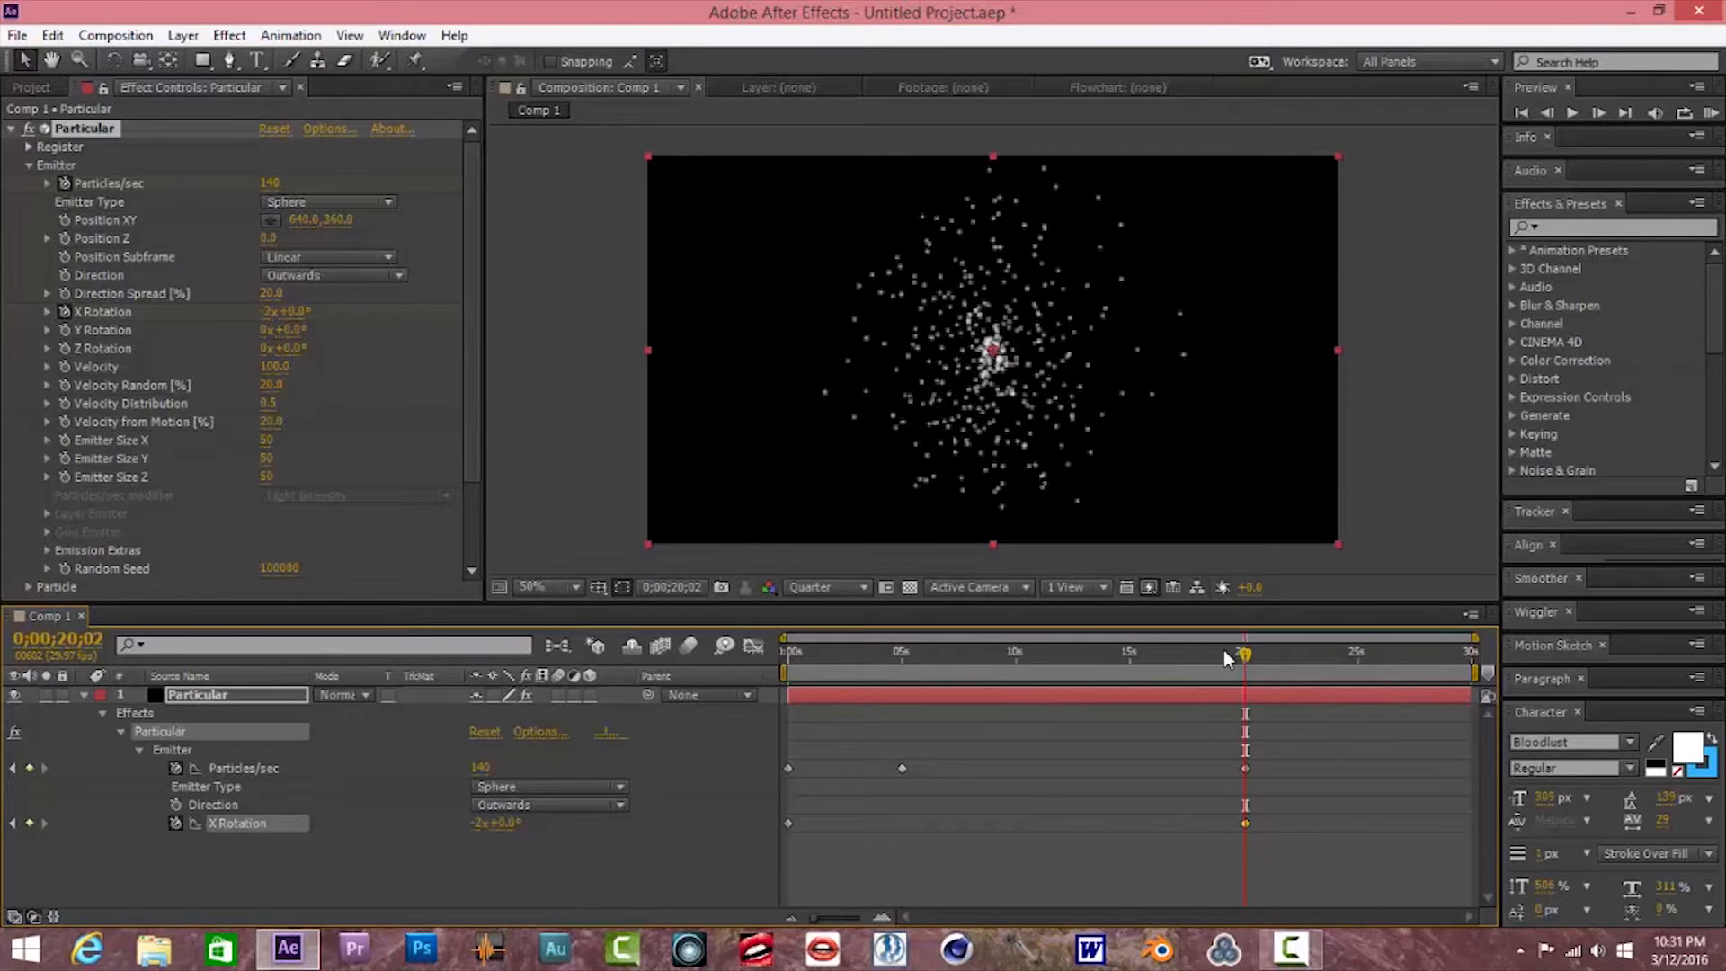
mouse_move(1225, 651)
mouse_down()
mouse_move(1270, 653)
mouse_move(1249, 671)
mouse_up()
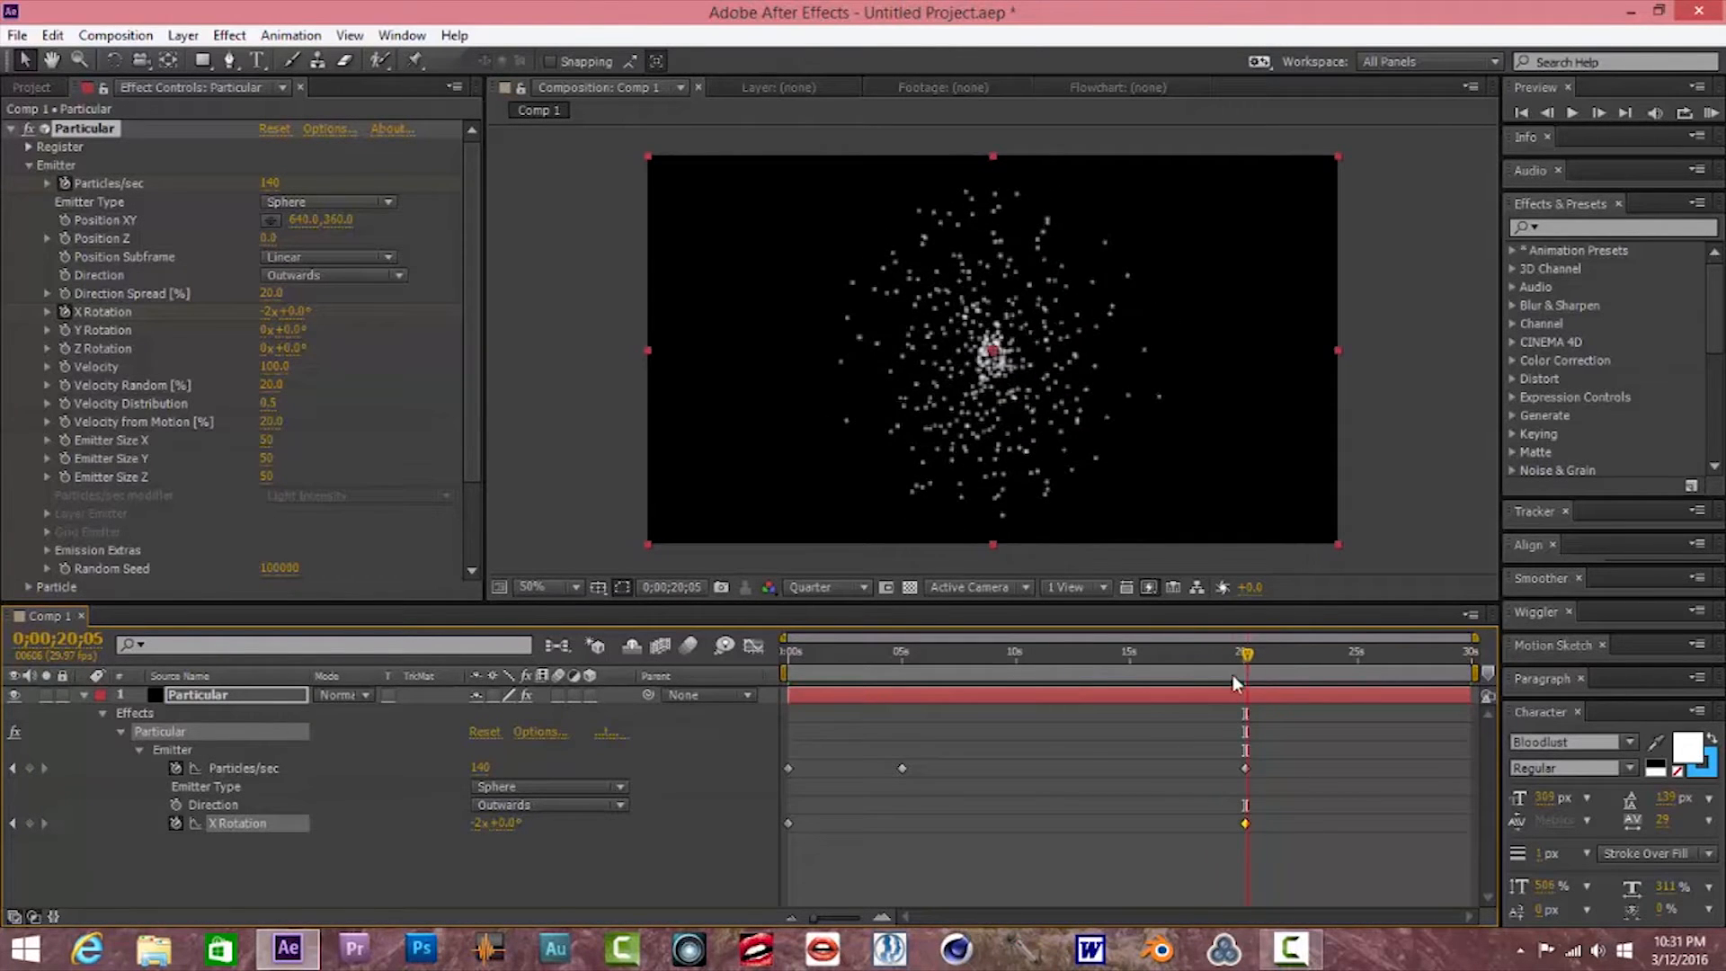
Keyframe the emitter's Velocity at -2000 at the start of the composition
key(Home)
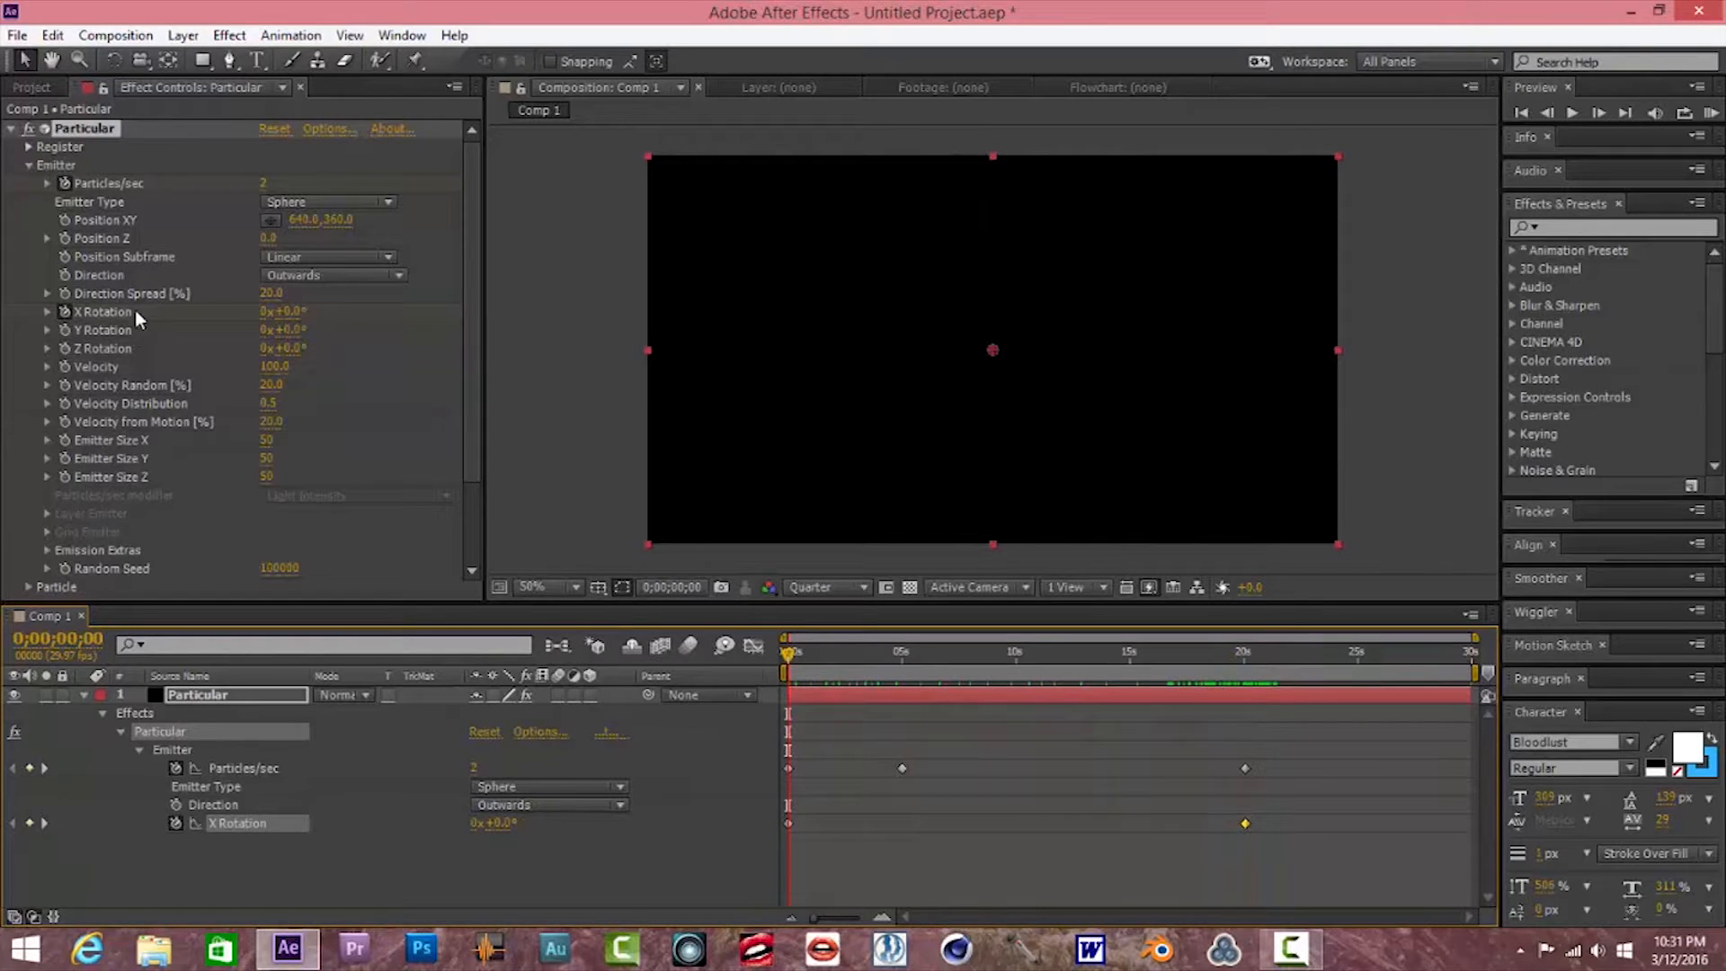
click(64, 365)
key(u)
key(u)
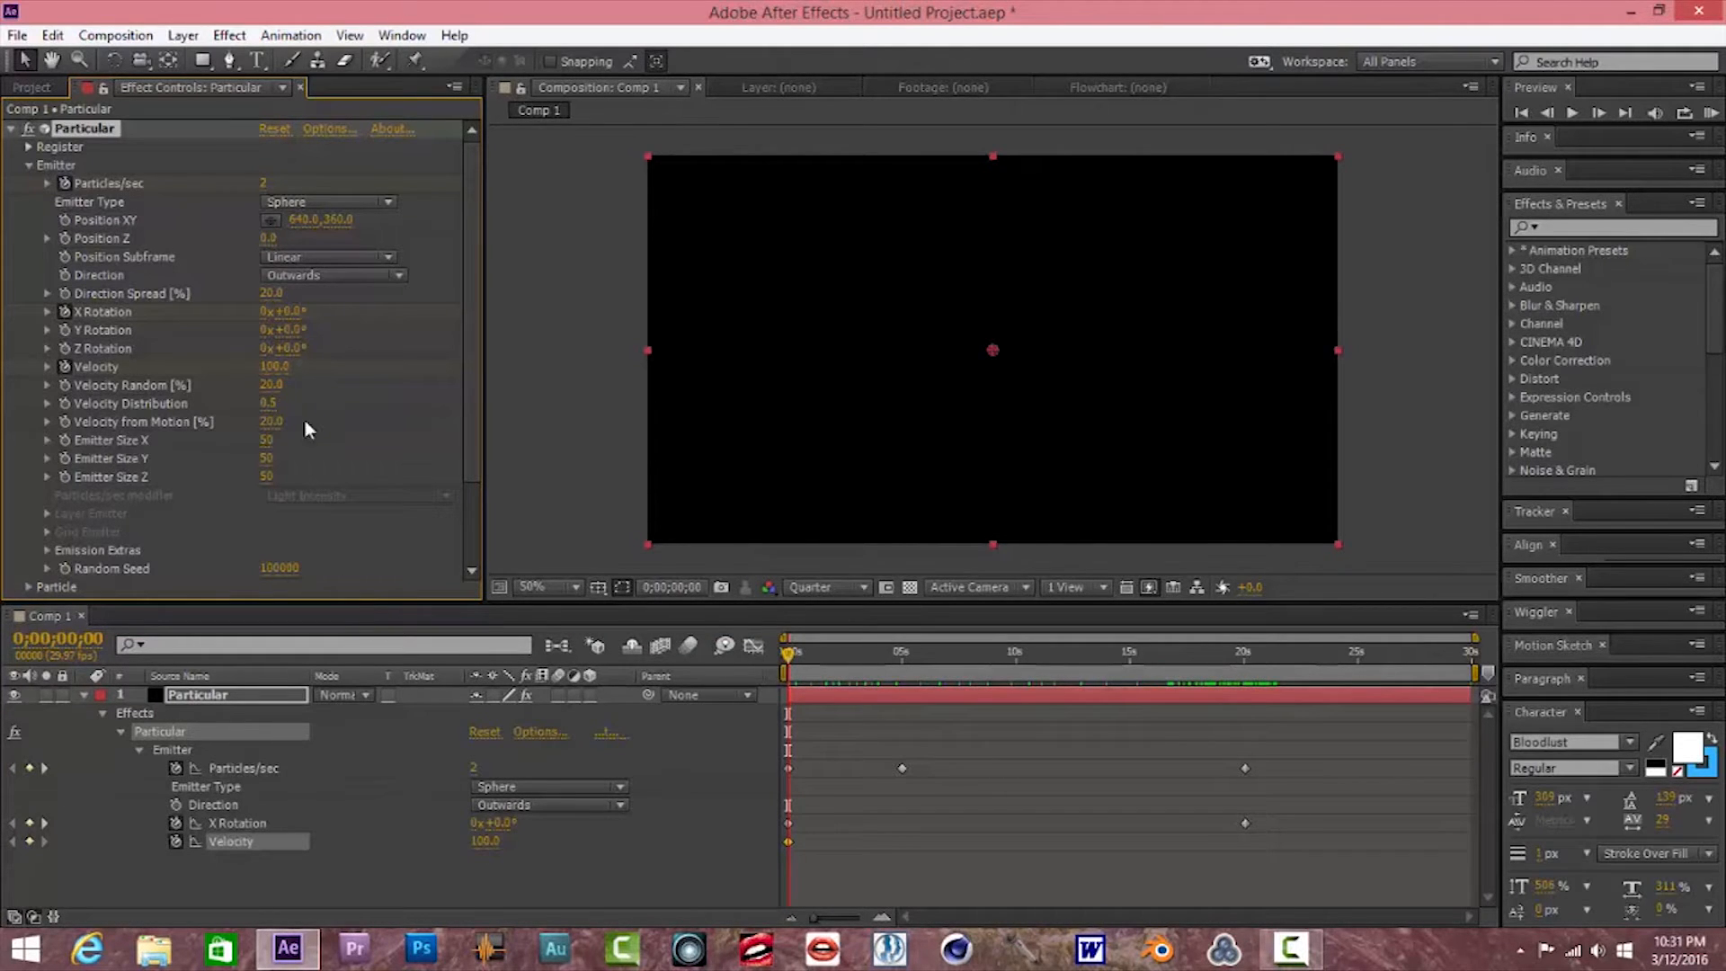
click(490, 842)
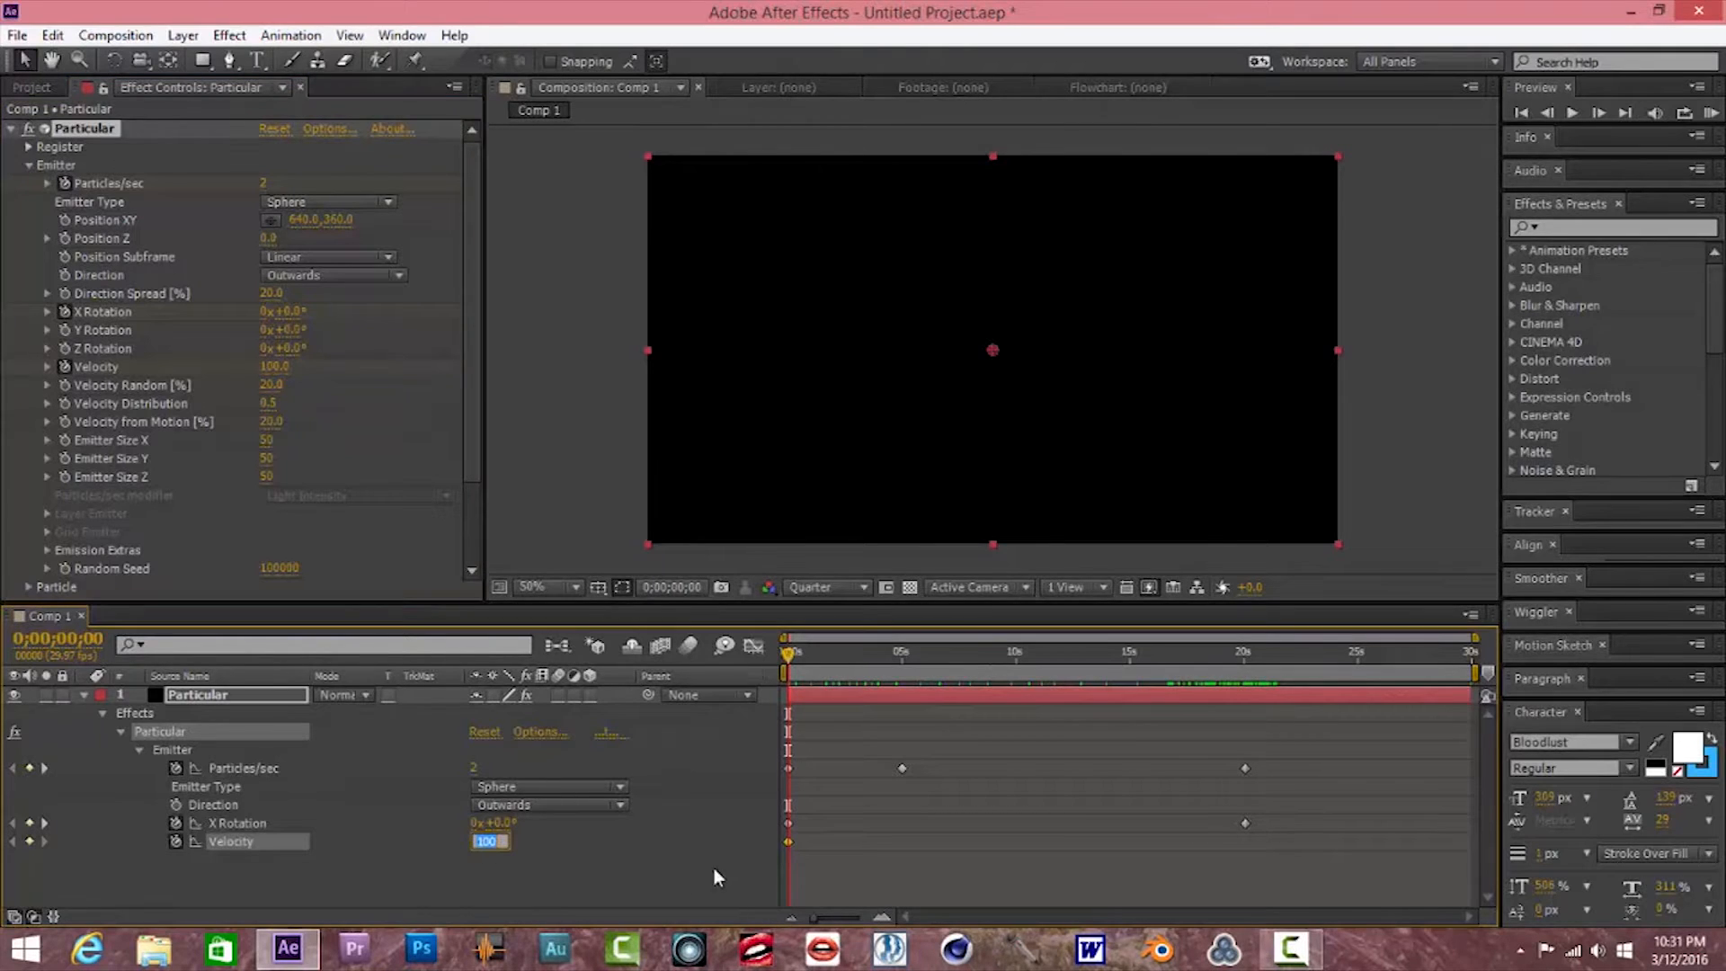
text(-2000)
click(715, 877)
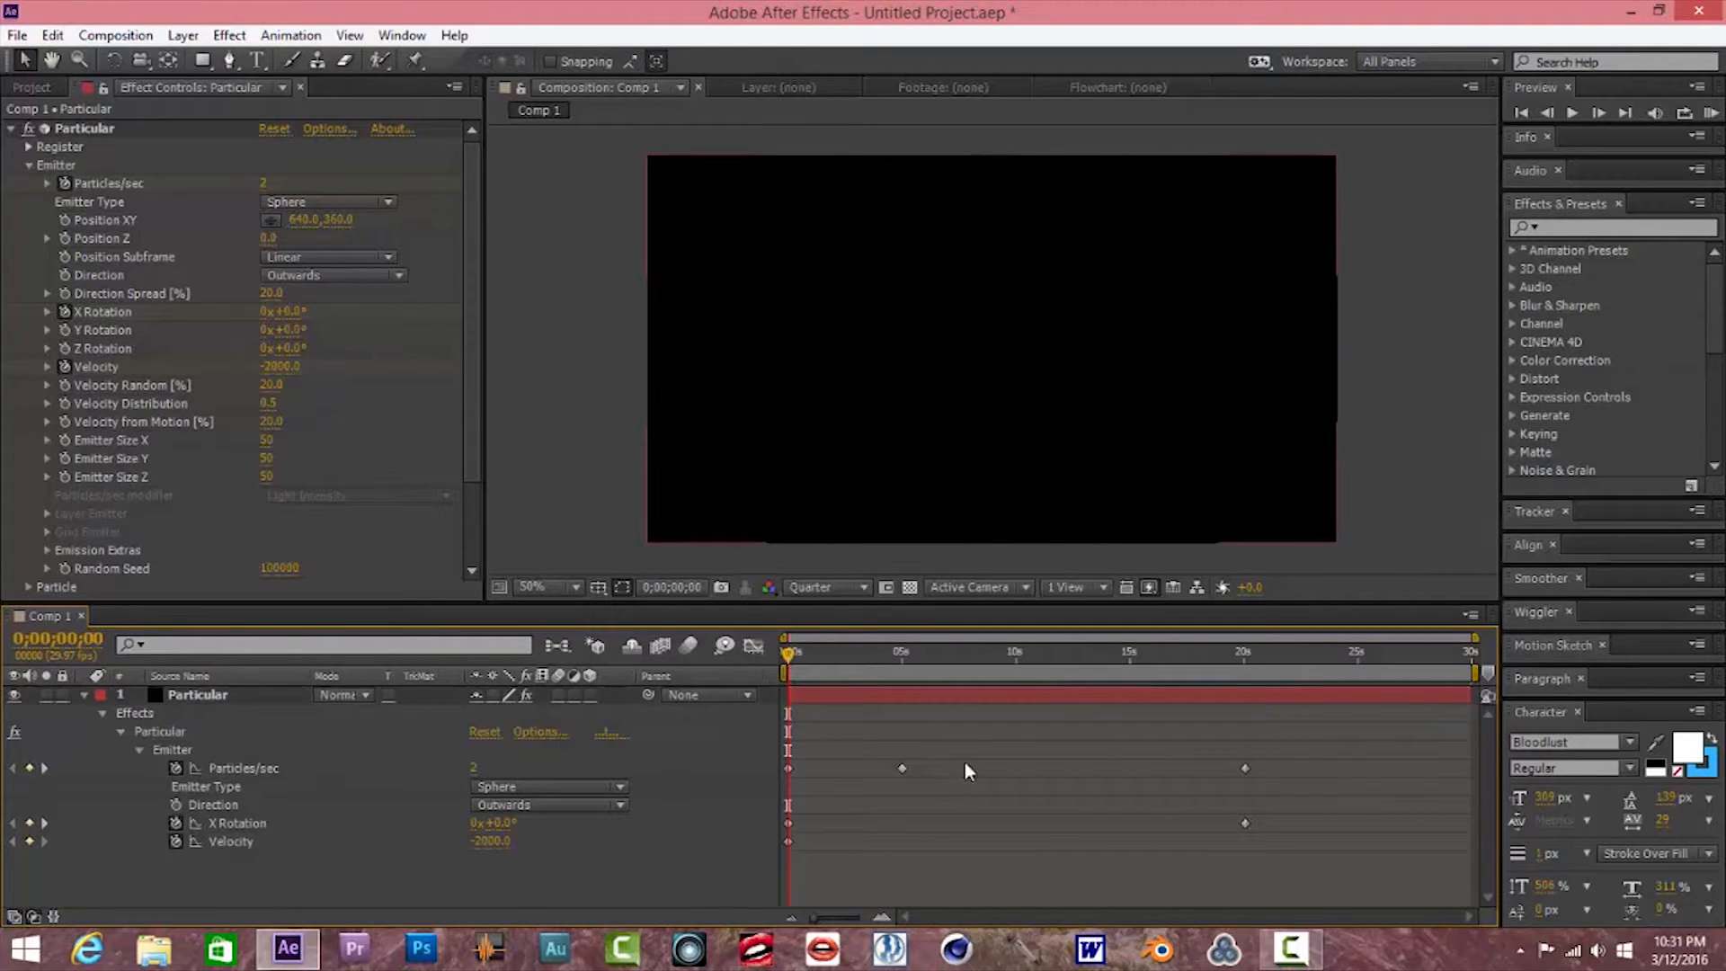
Add a Velocity keyframe of 50 at the 5-second mark
click(902, 656)
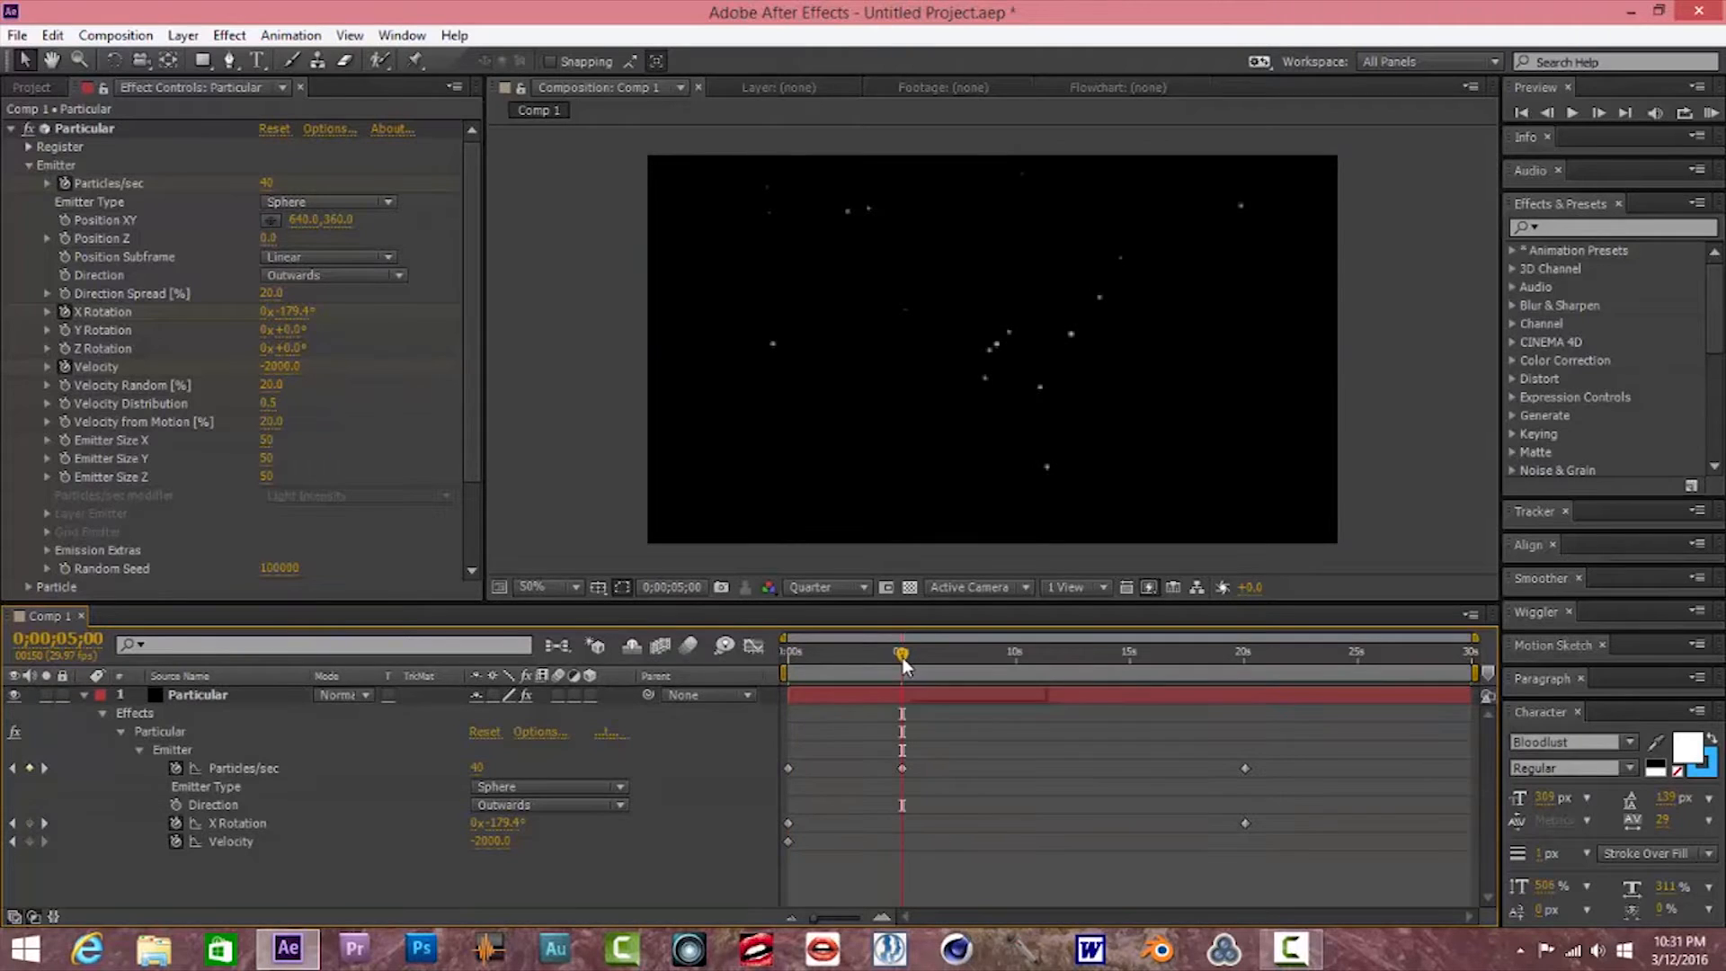
click(490, 843)
text(50)
key(Return)
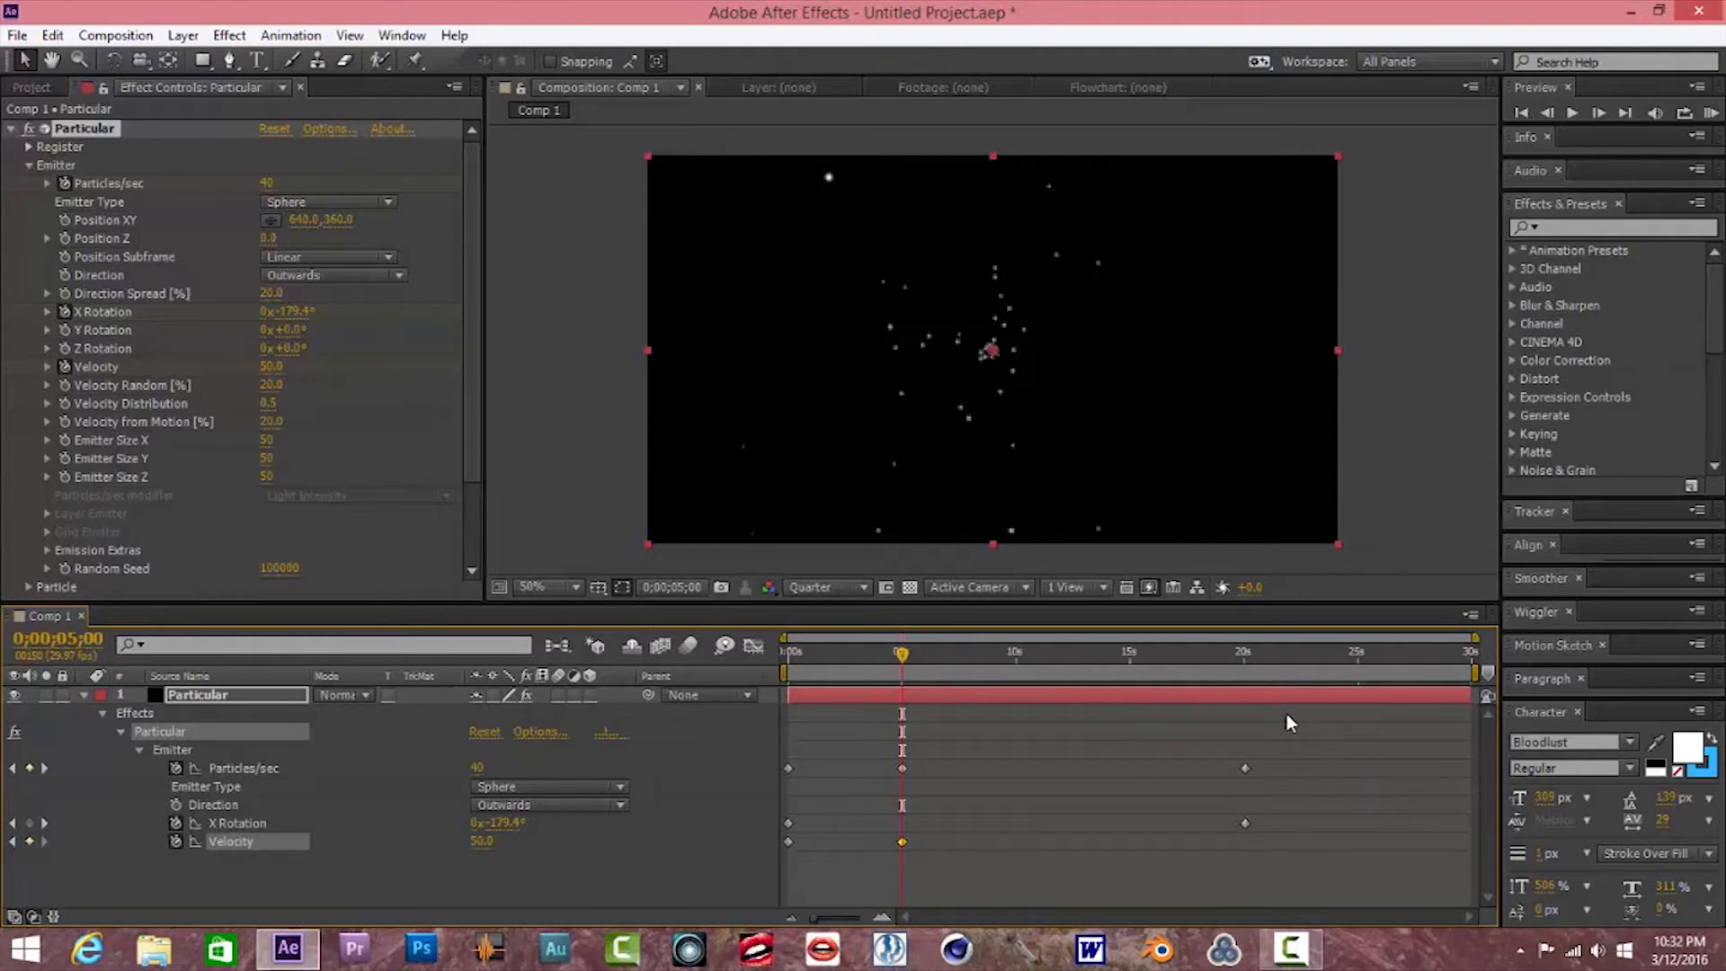
Add a Velocity keyframe of -400 at about 25 seconds and move the playhead back to the start
click(1360, 665)
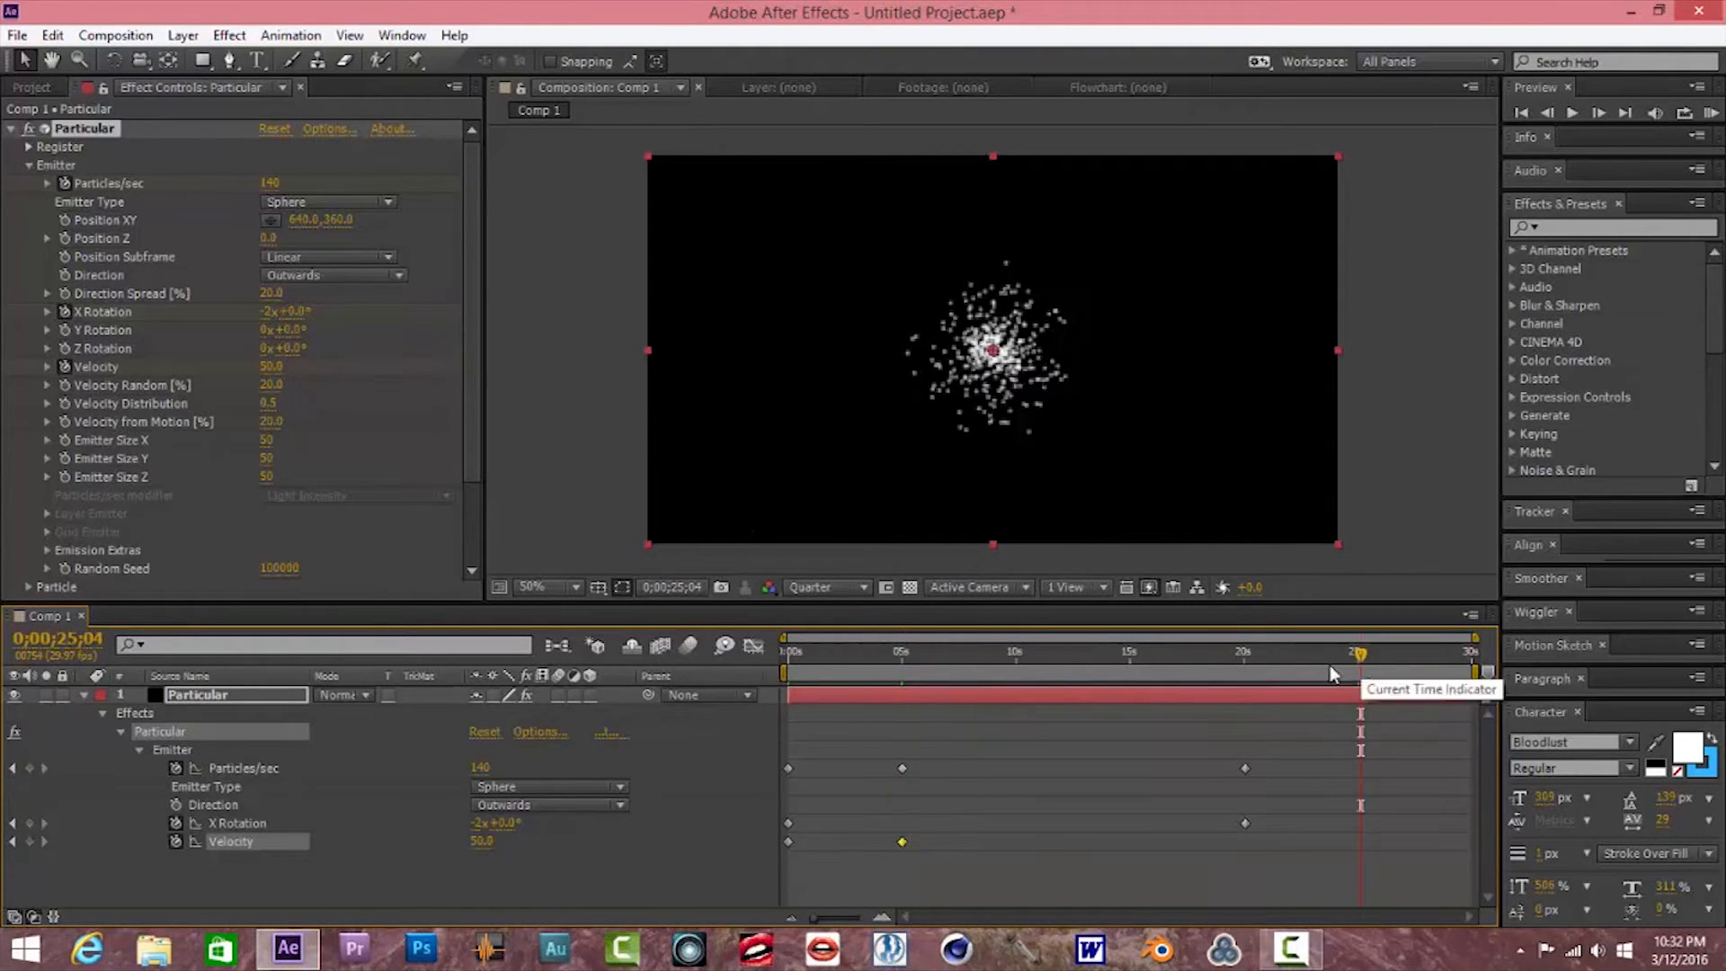
click(481, 843)
text(-4)
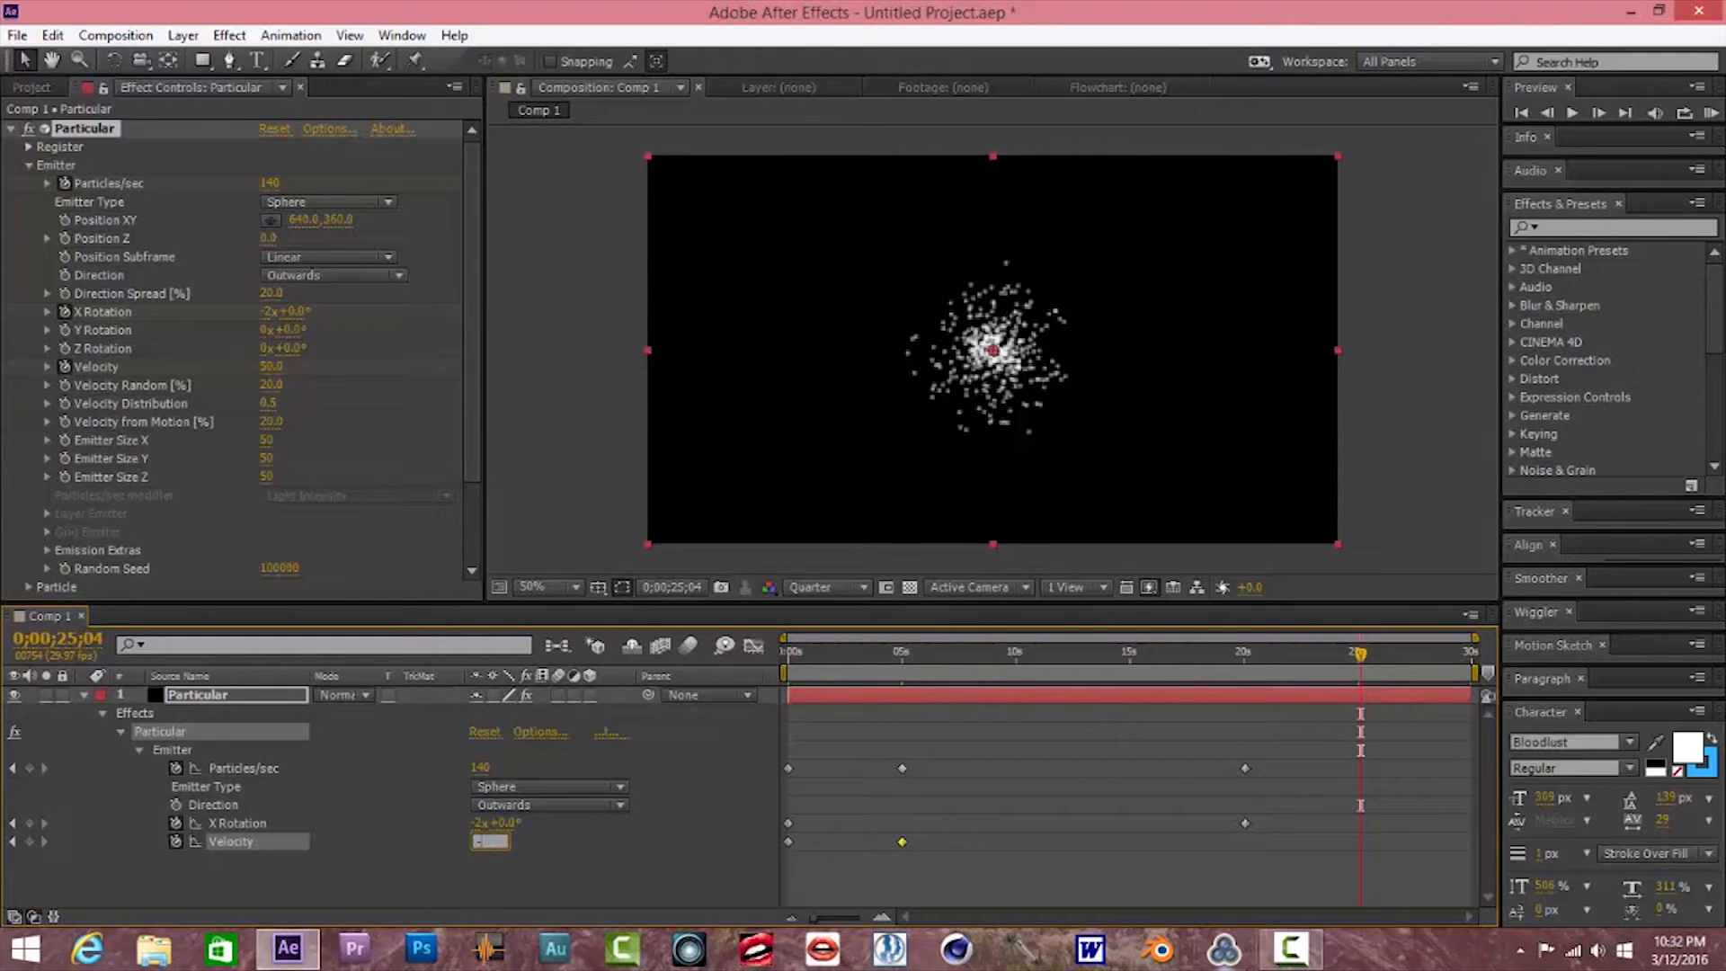
text(00)
key(Return)
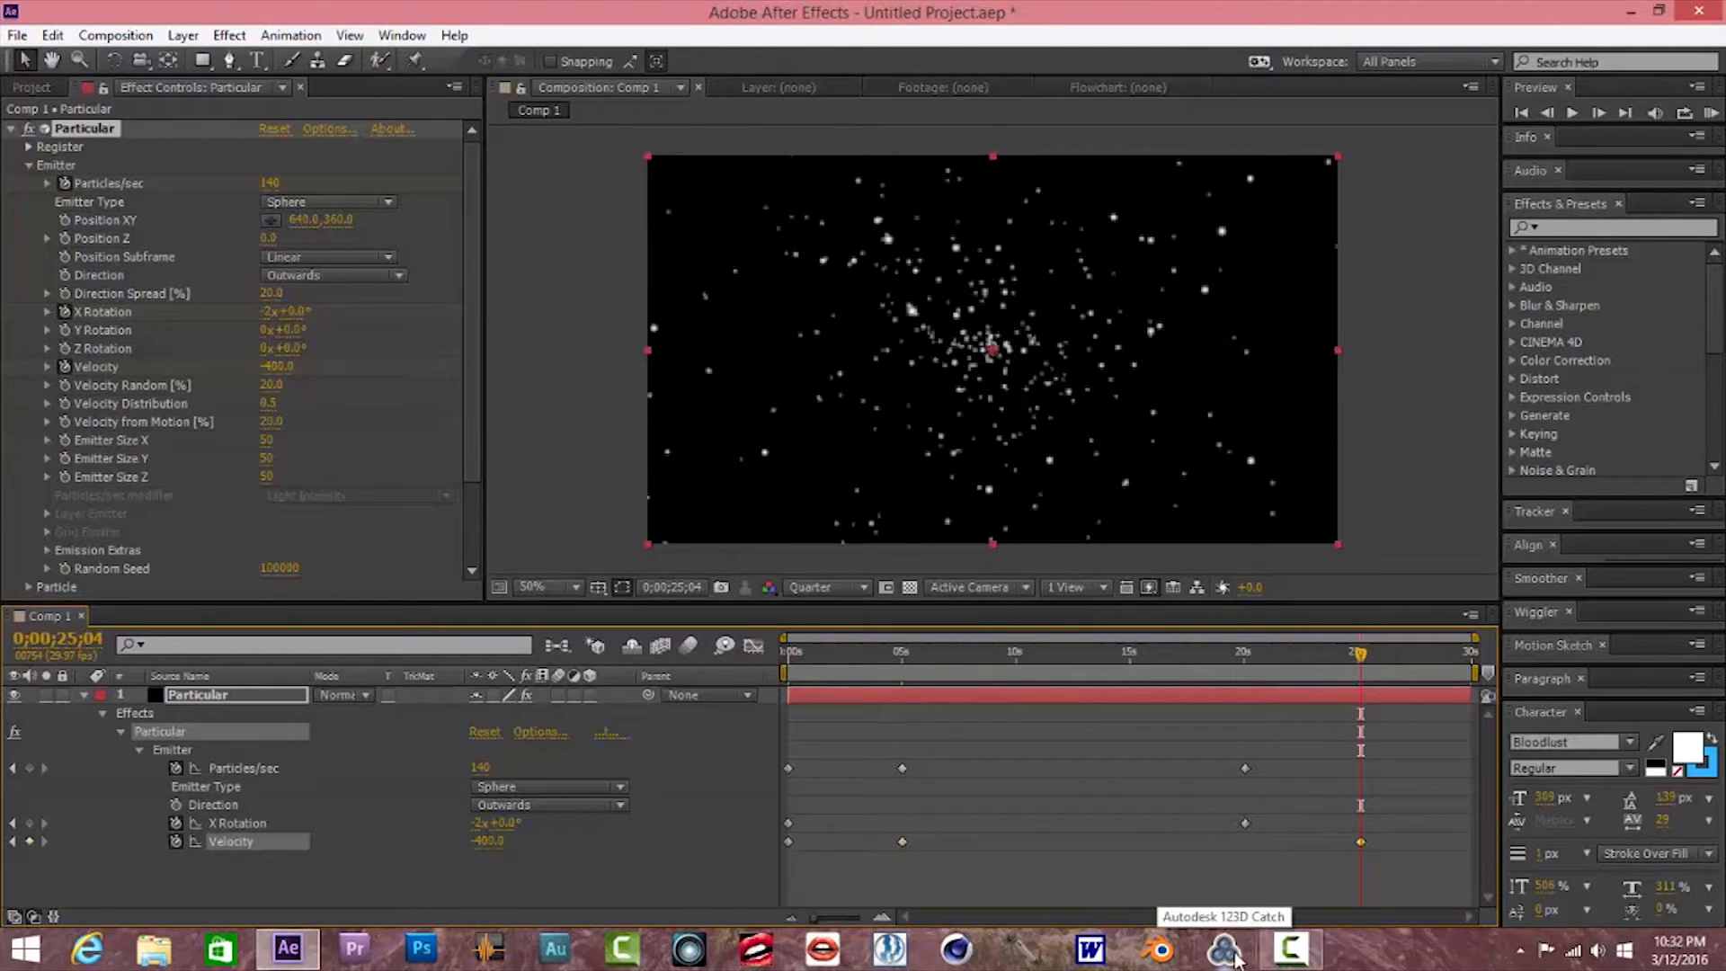
drag(803, 656, 760, 708)
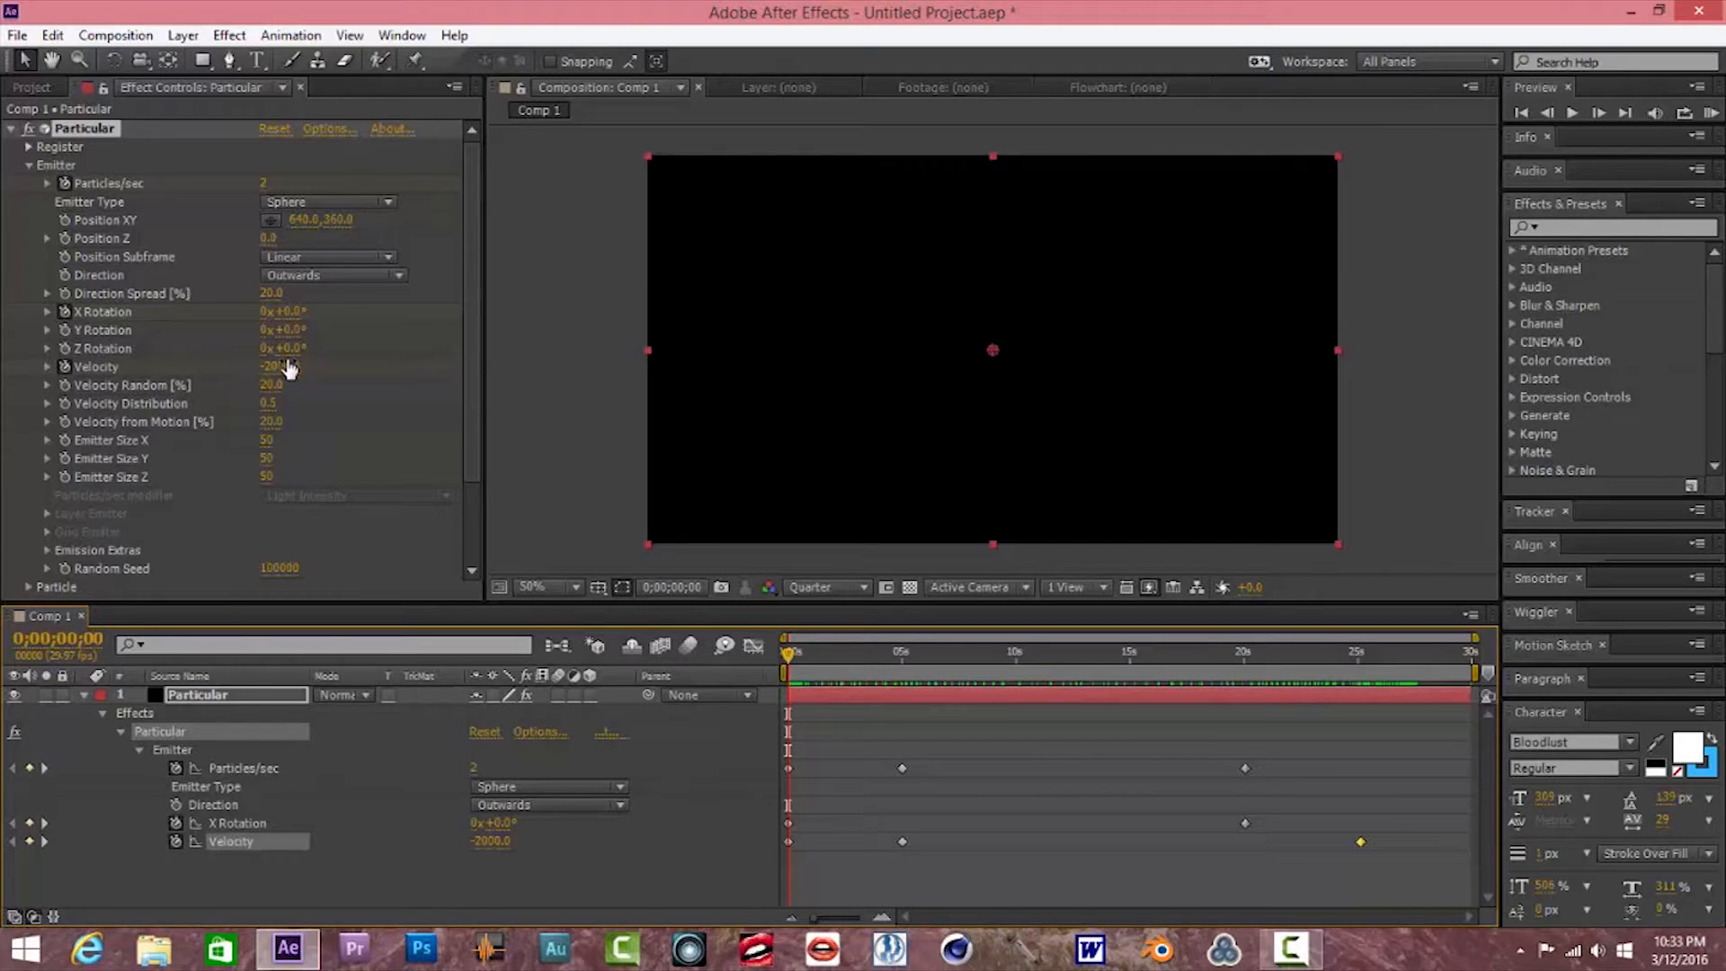
Set the emitter's Velocity Random to 100% and Velocity from Motion to 100%
drag(271, 384, 407, 406)
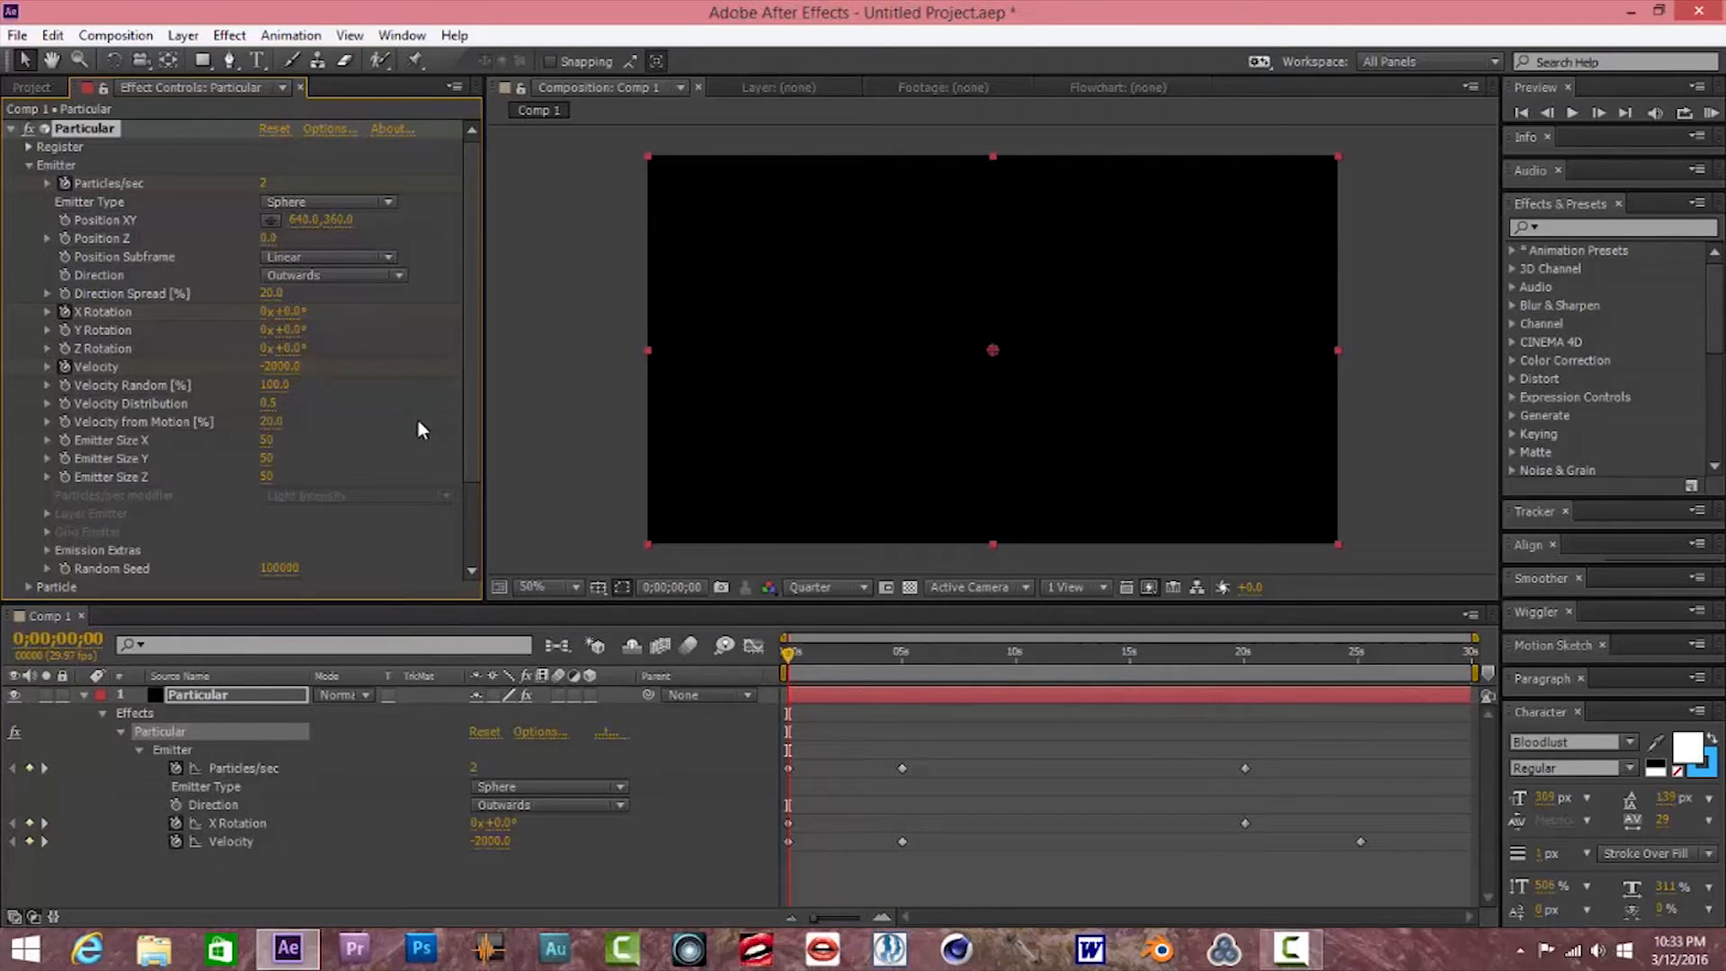
click(271, 421)
text(100)
key(Return)
Set Emitter Size X and Emitter Size Y to 100 and collapse the Emitter settings
click(268, 442)
text(100)
key(Return)
click(268, 460)
text(100)
key(Return)
click(30, 165)
Keyframe the Particle Life at 10 seconds at the 5-second mark and reveal the layer's keyframes
click(31, 183)
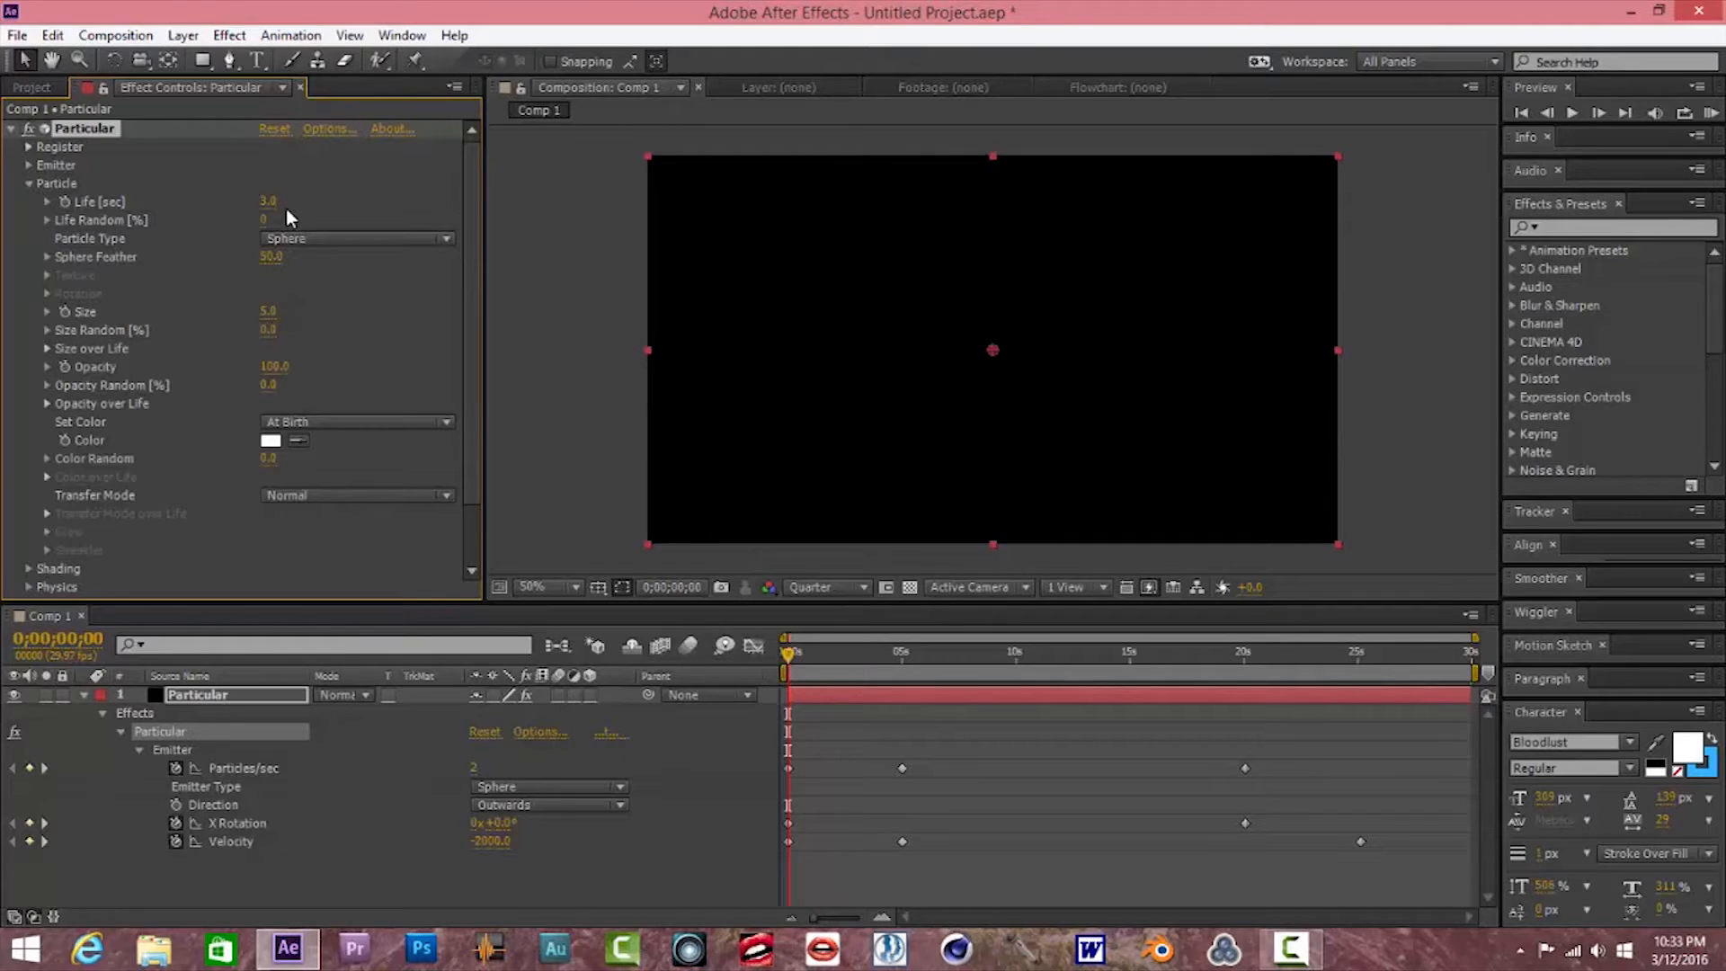
click(903, 657)
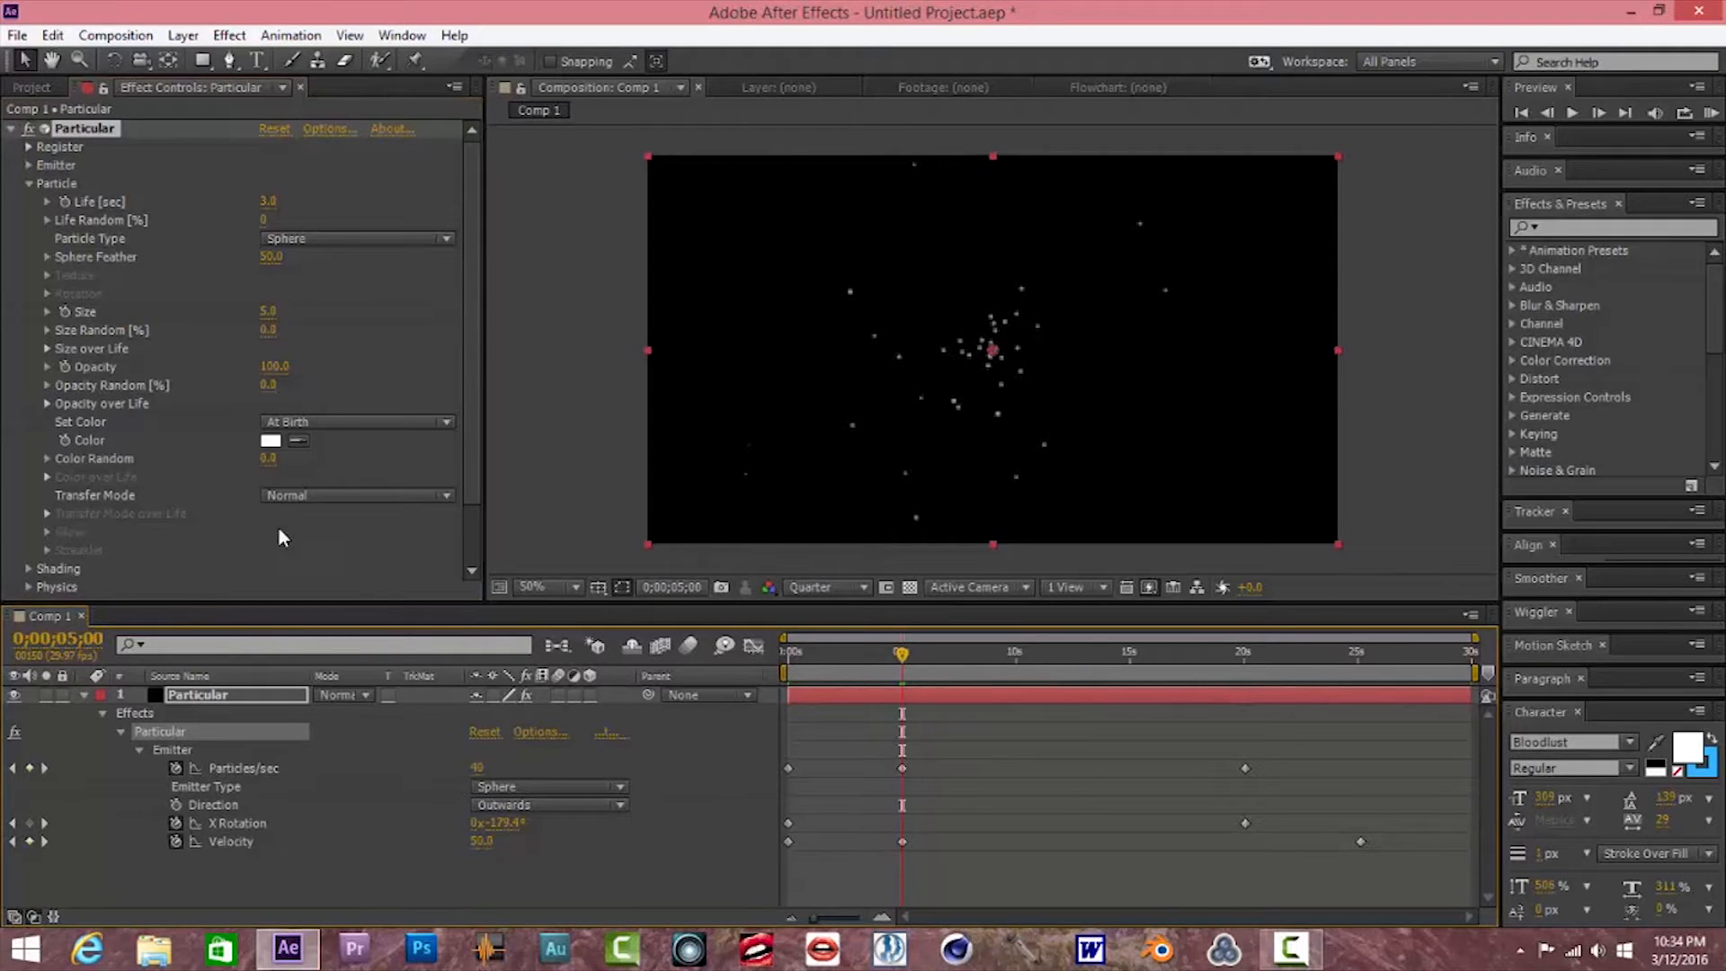
click(269, 203)
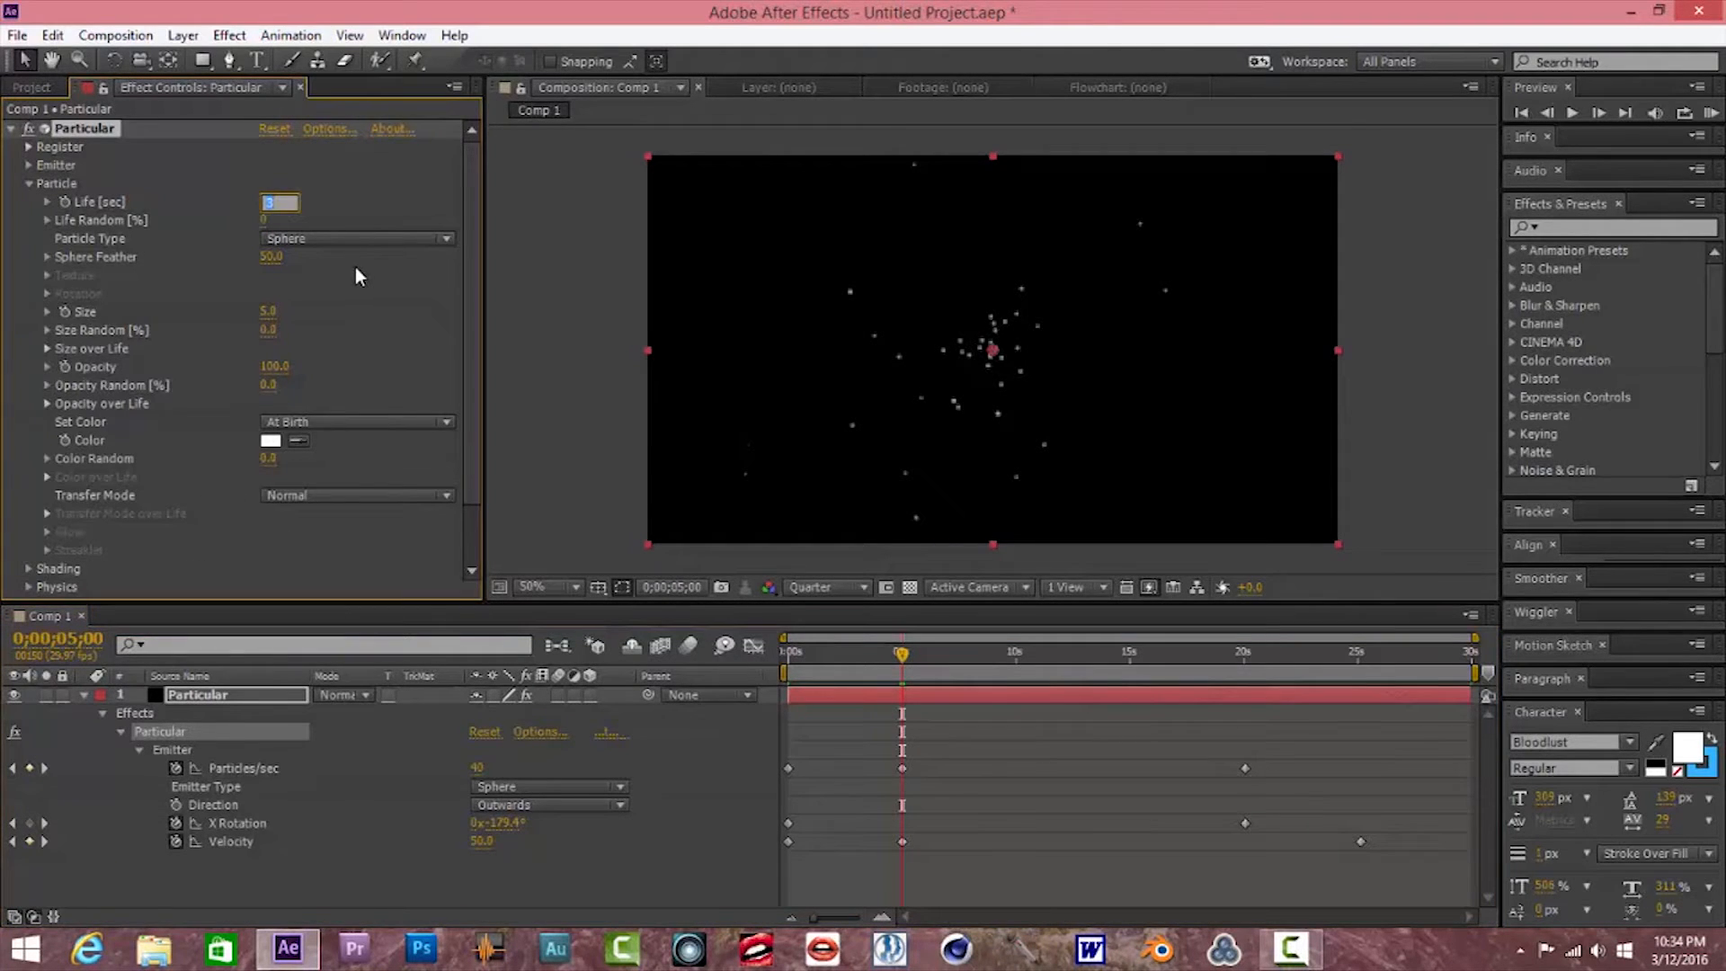
text(10)
key(Return)
key(u)
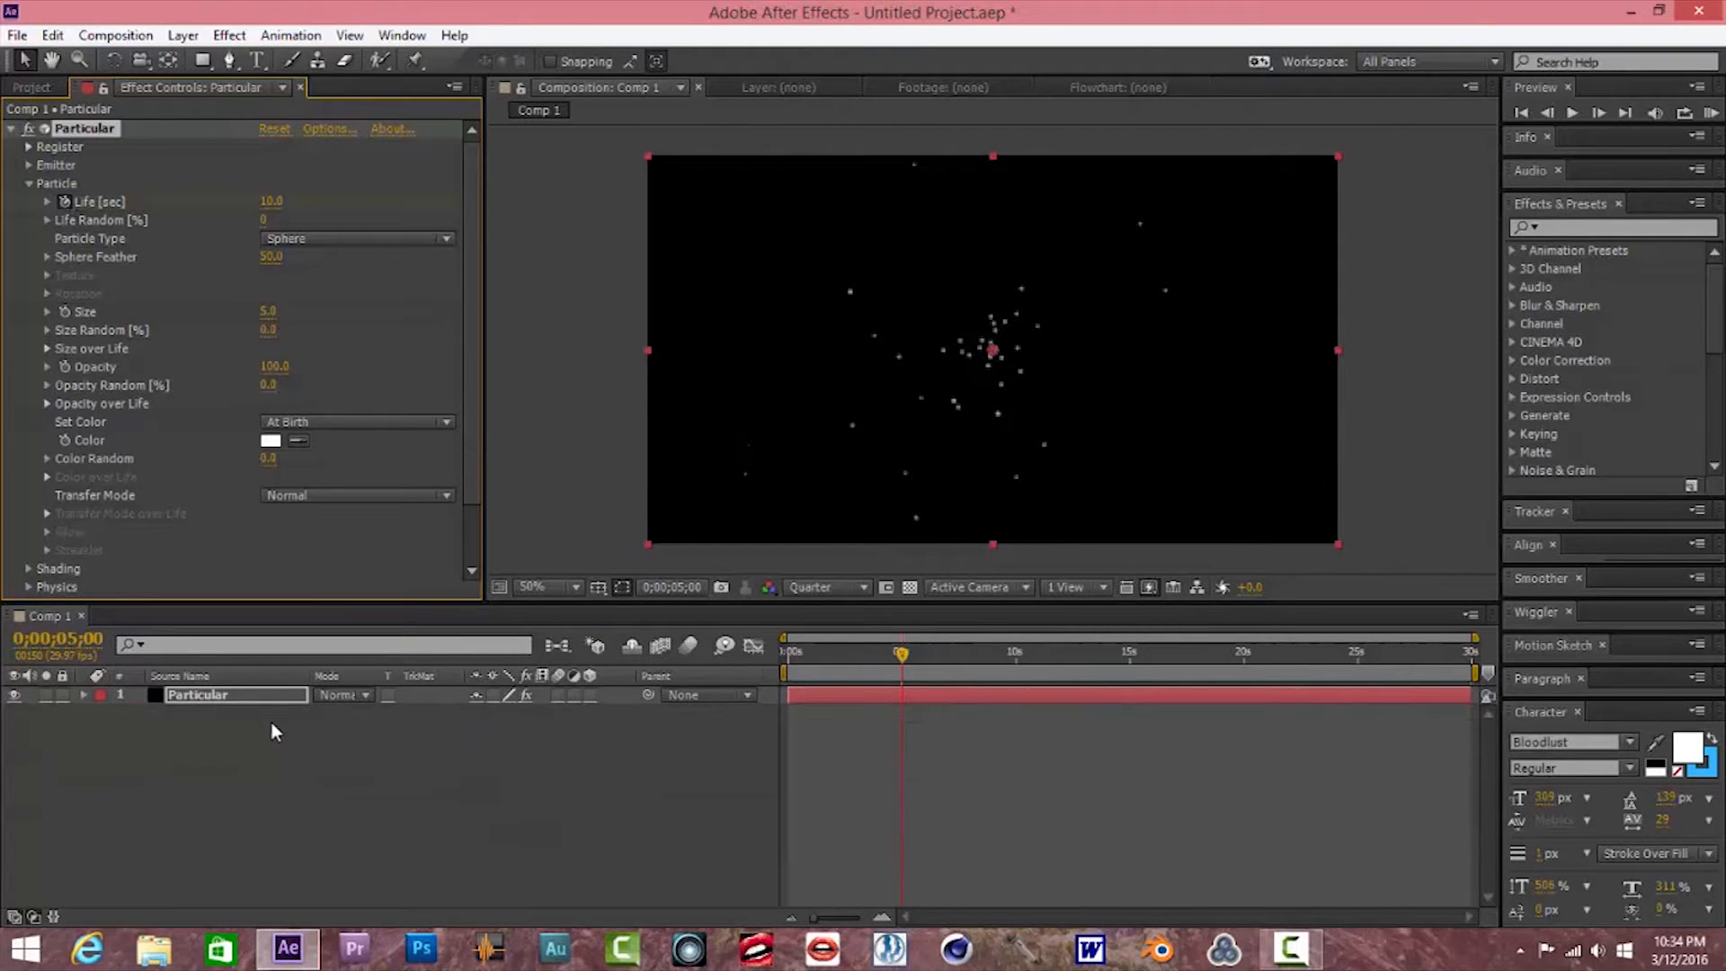
key(u)
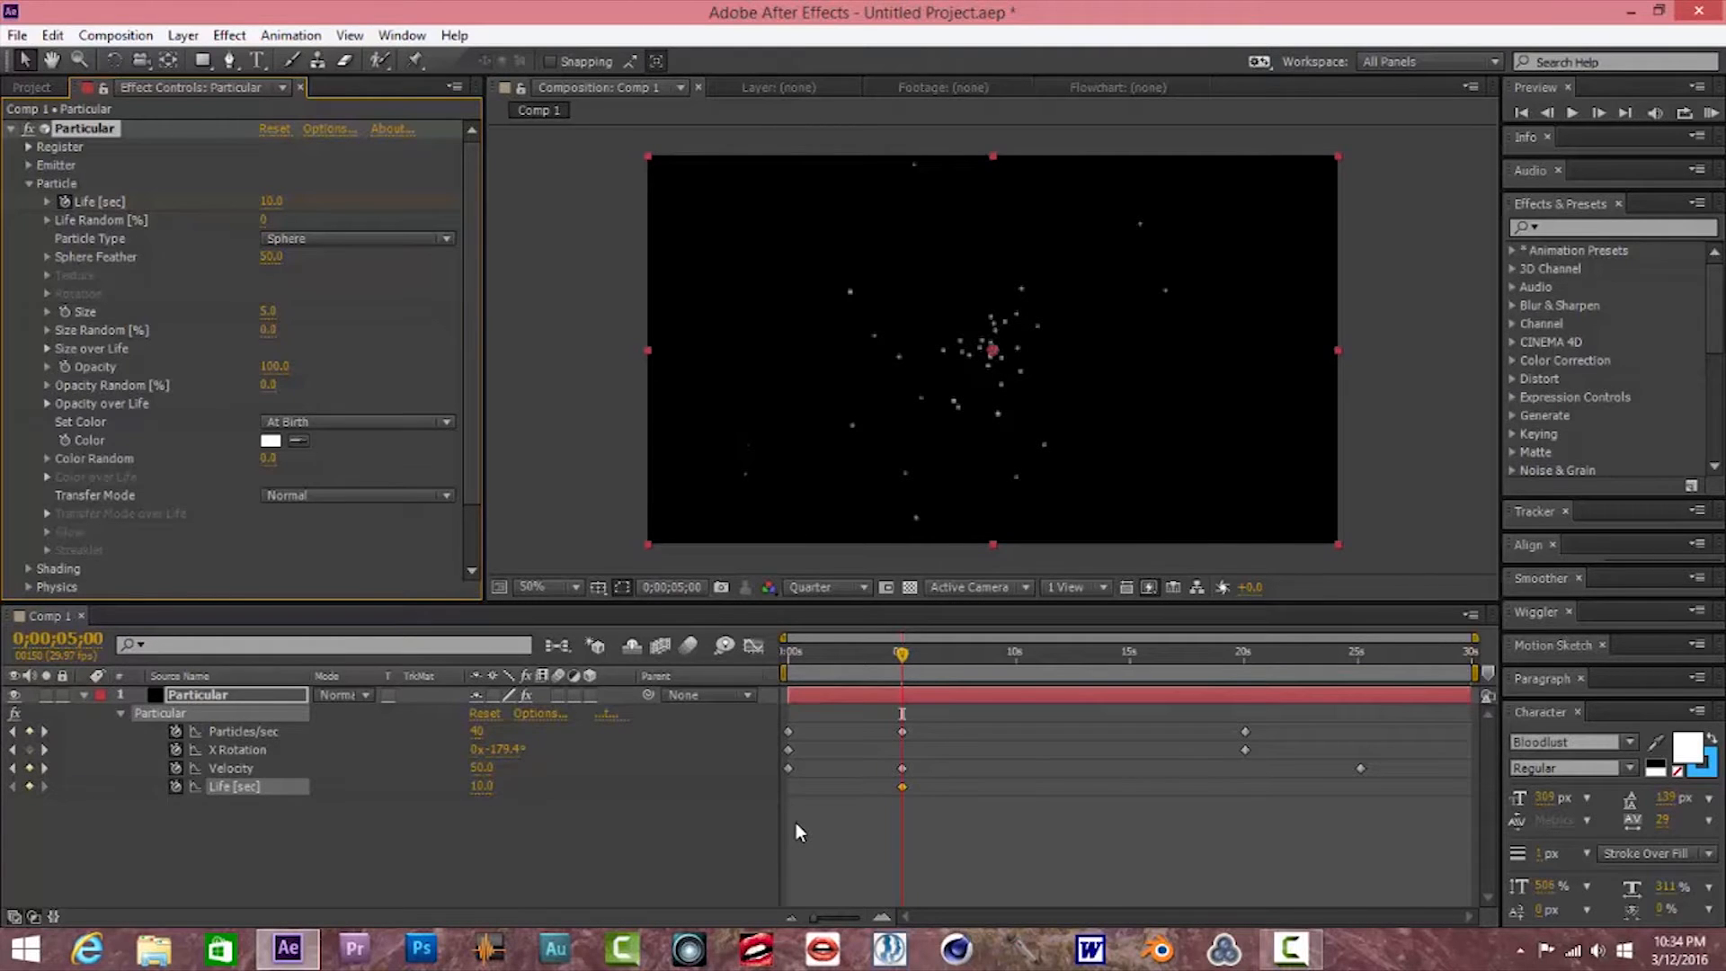
Keyframe the particle Life at 5 seconds around the 20-second mark and at 0 slightly after it
click(1244, 650)
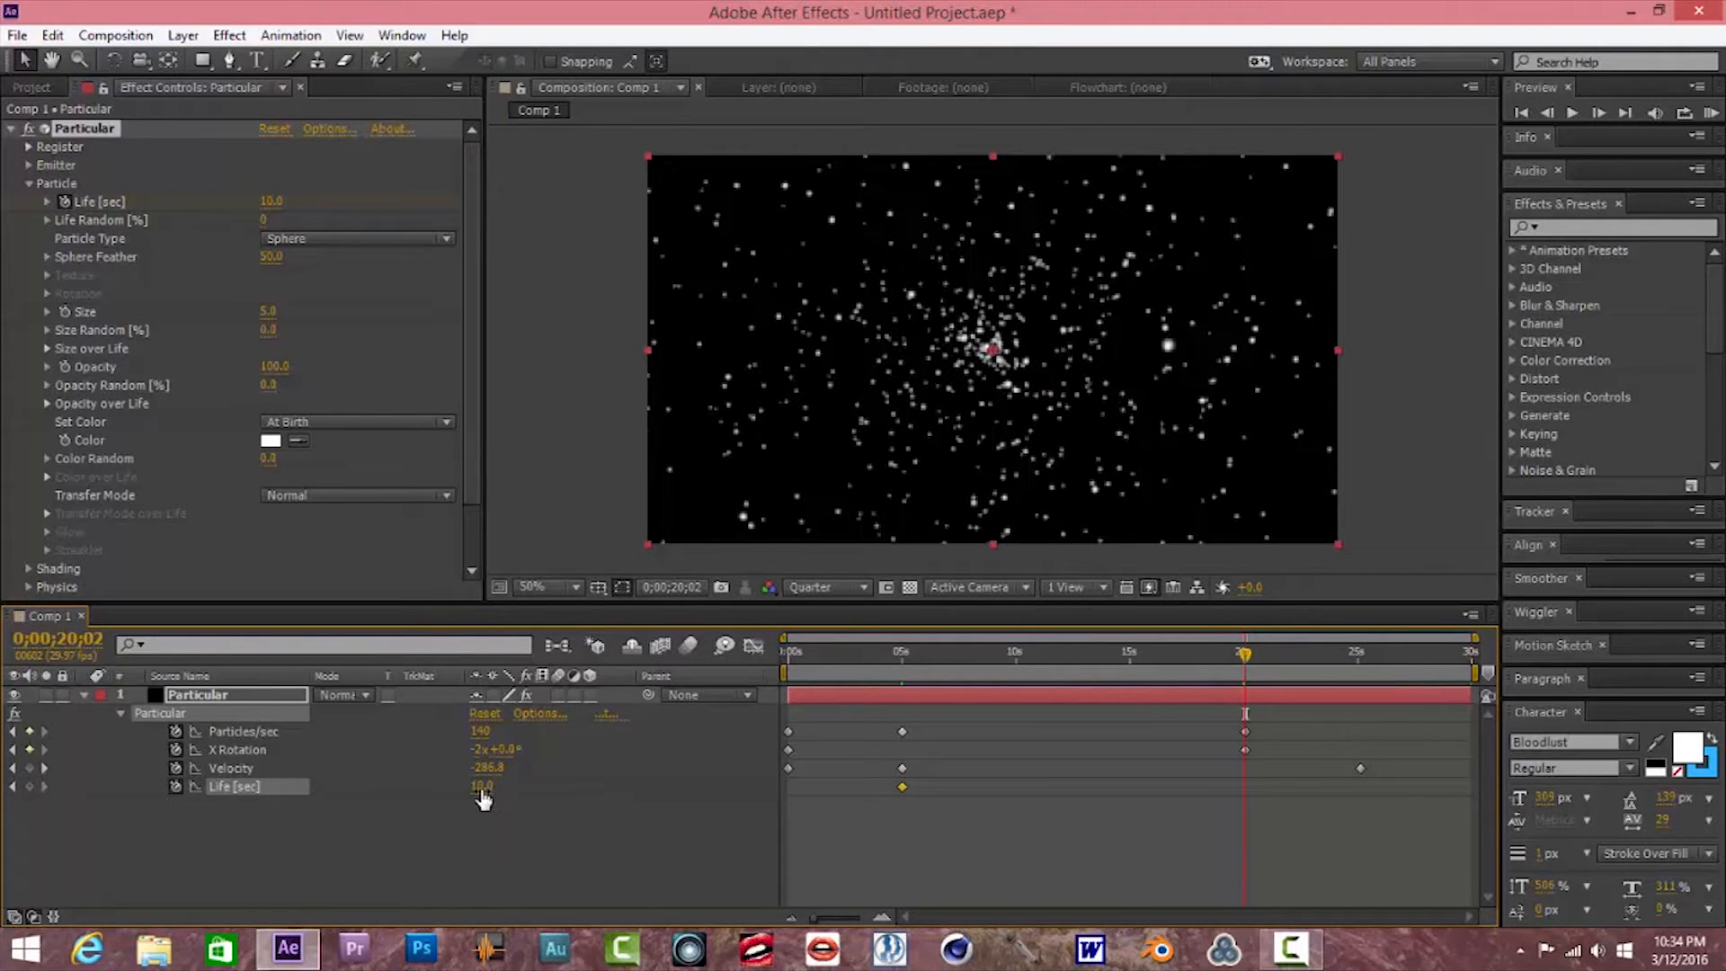
text(5)
key(Return)
click(1253, 651)
click(484, 787)
text(0)
key(Return)
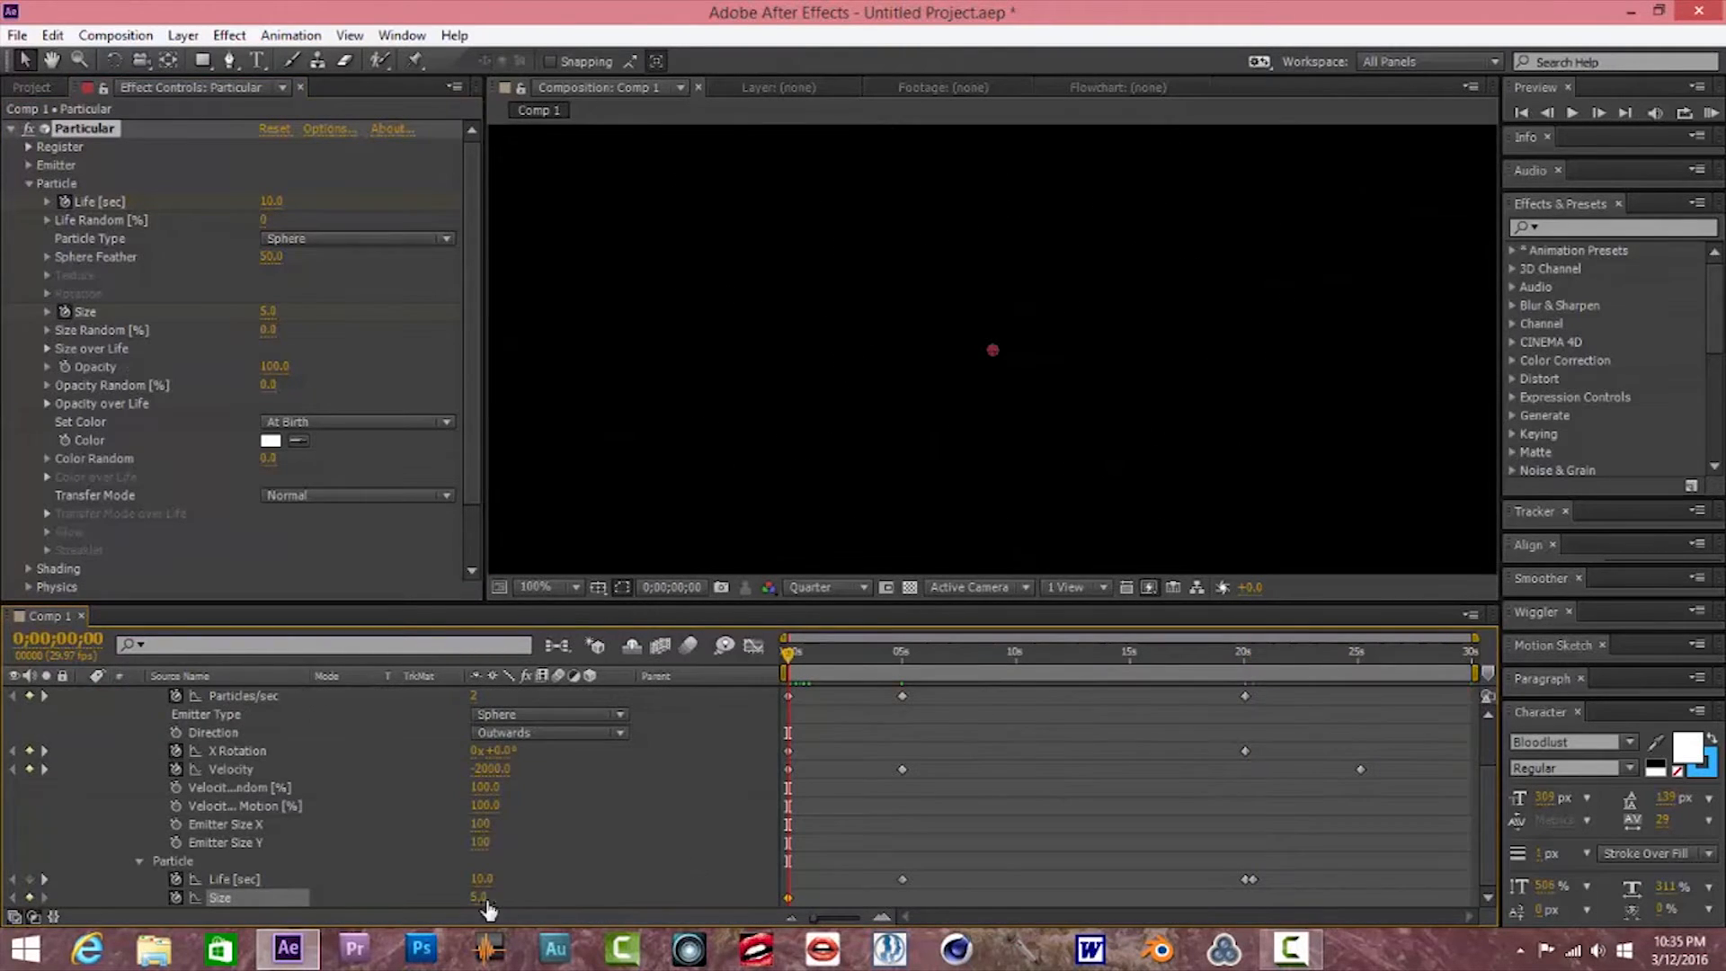
Set the particle Size keyframe to 0 at the start and add one of 1 at the 5-second mark
drag(479, 898, 417, 907)
click(903, 656)
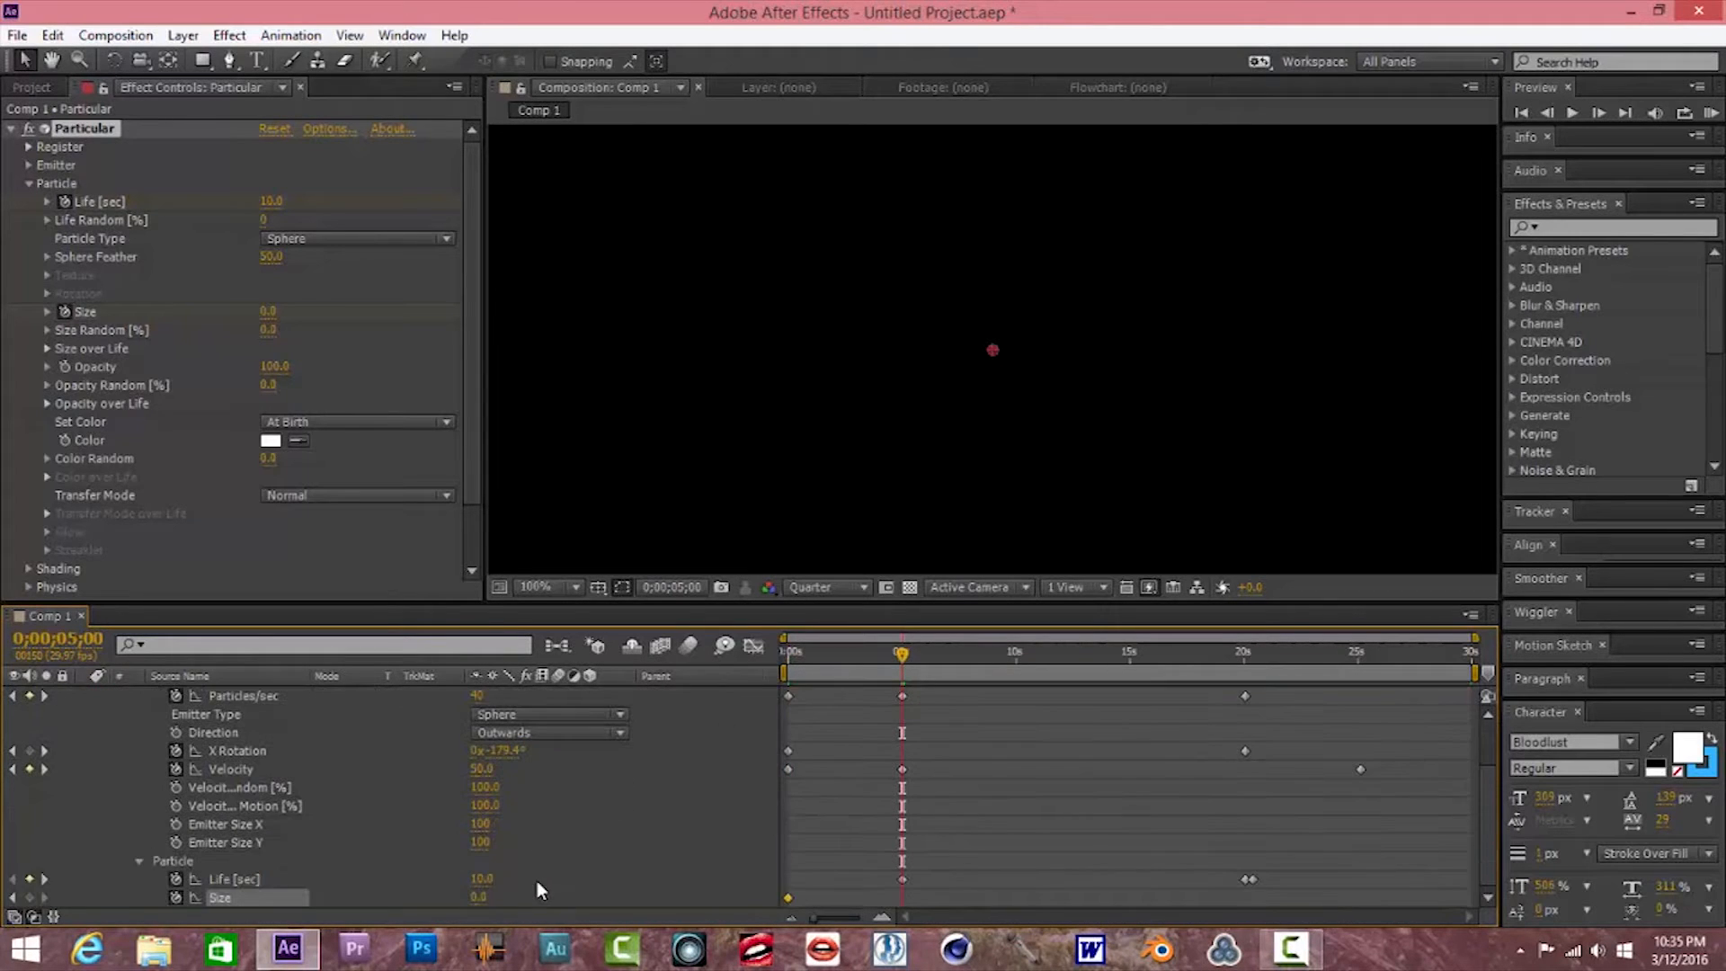
click(479, 897)
text(1)
key(Return)
Add a particle Size keyframe of 100 at about 20 seconds
click(1251, 655)
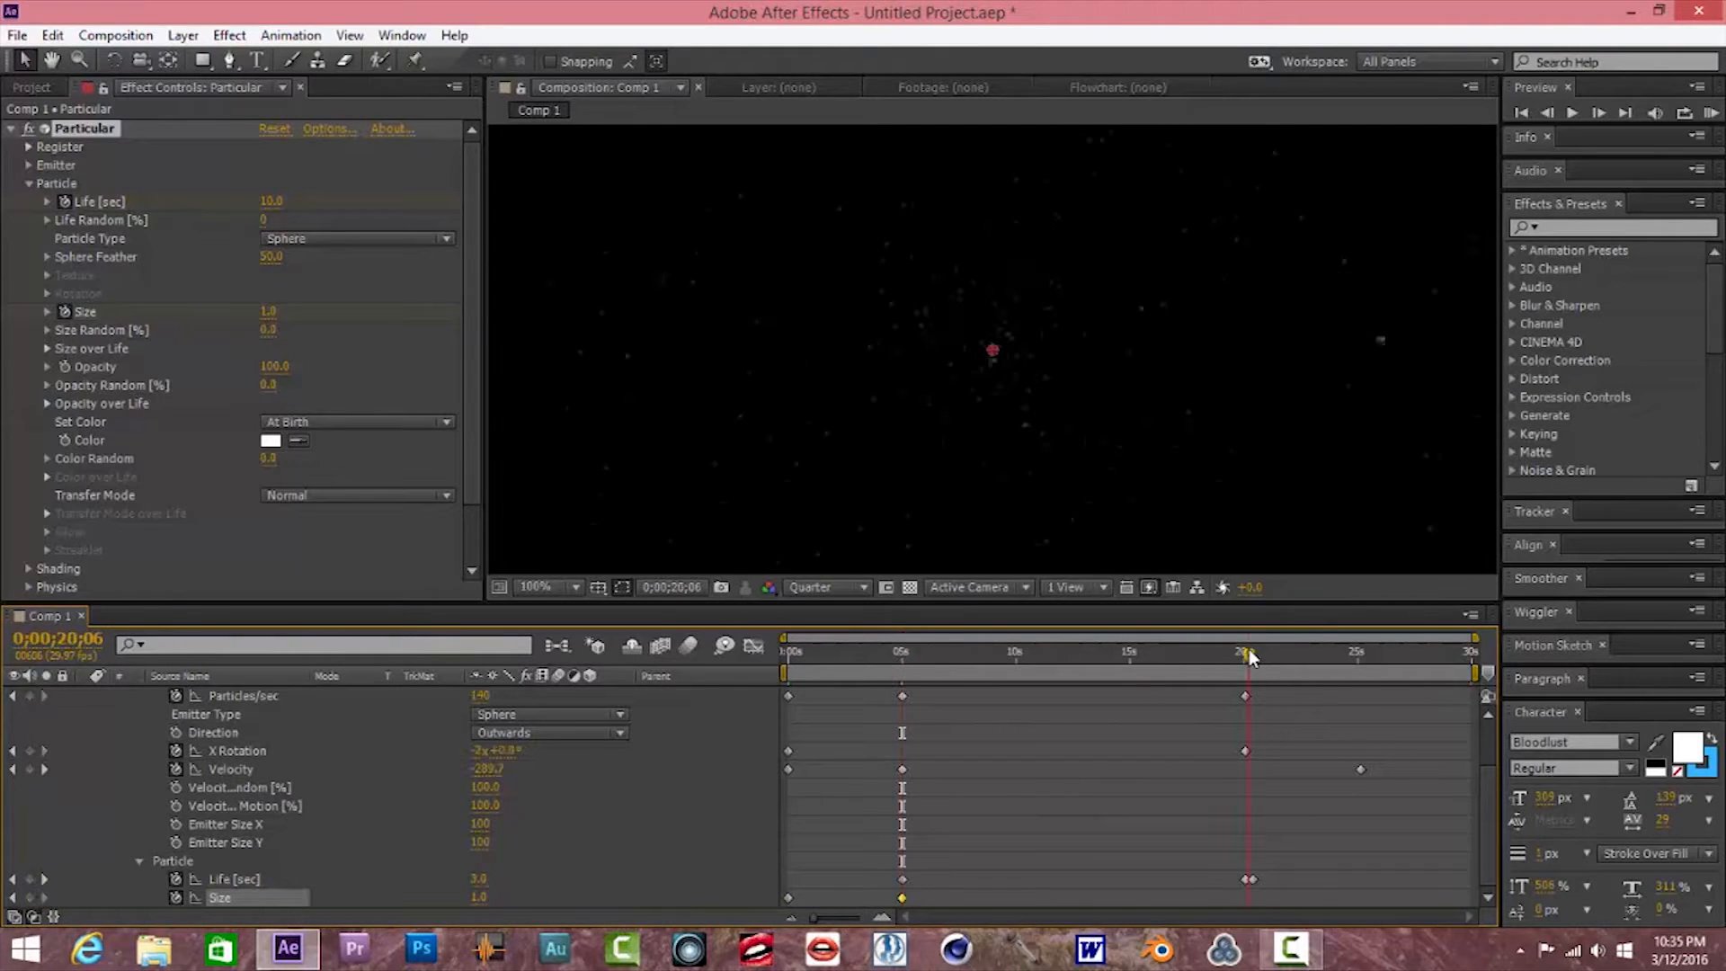
drag(1252, 657, 1248, 657)
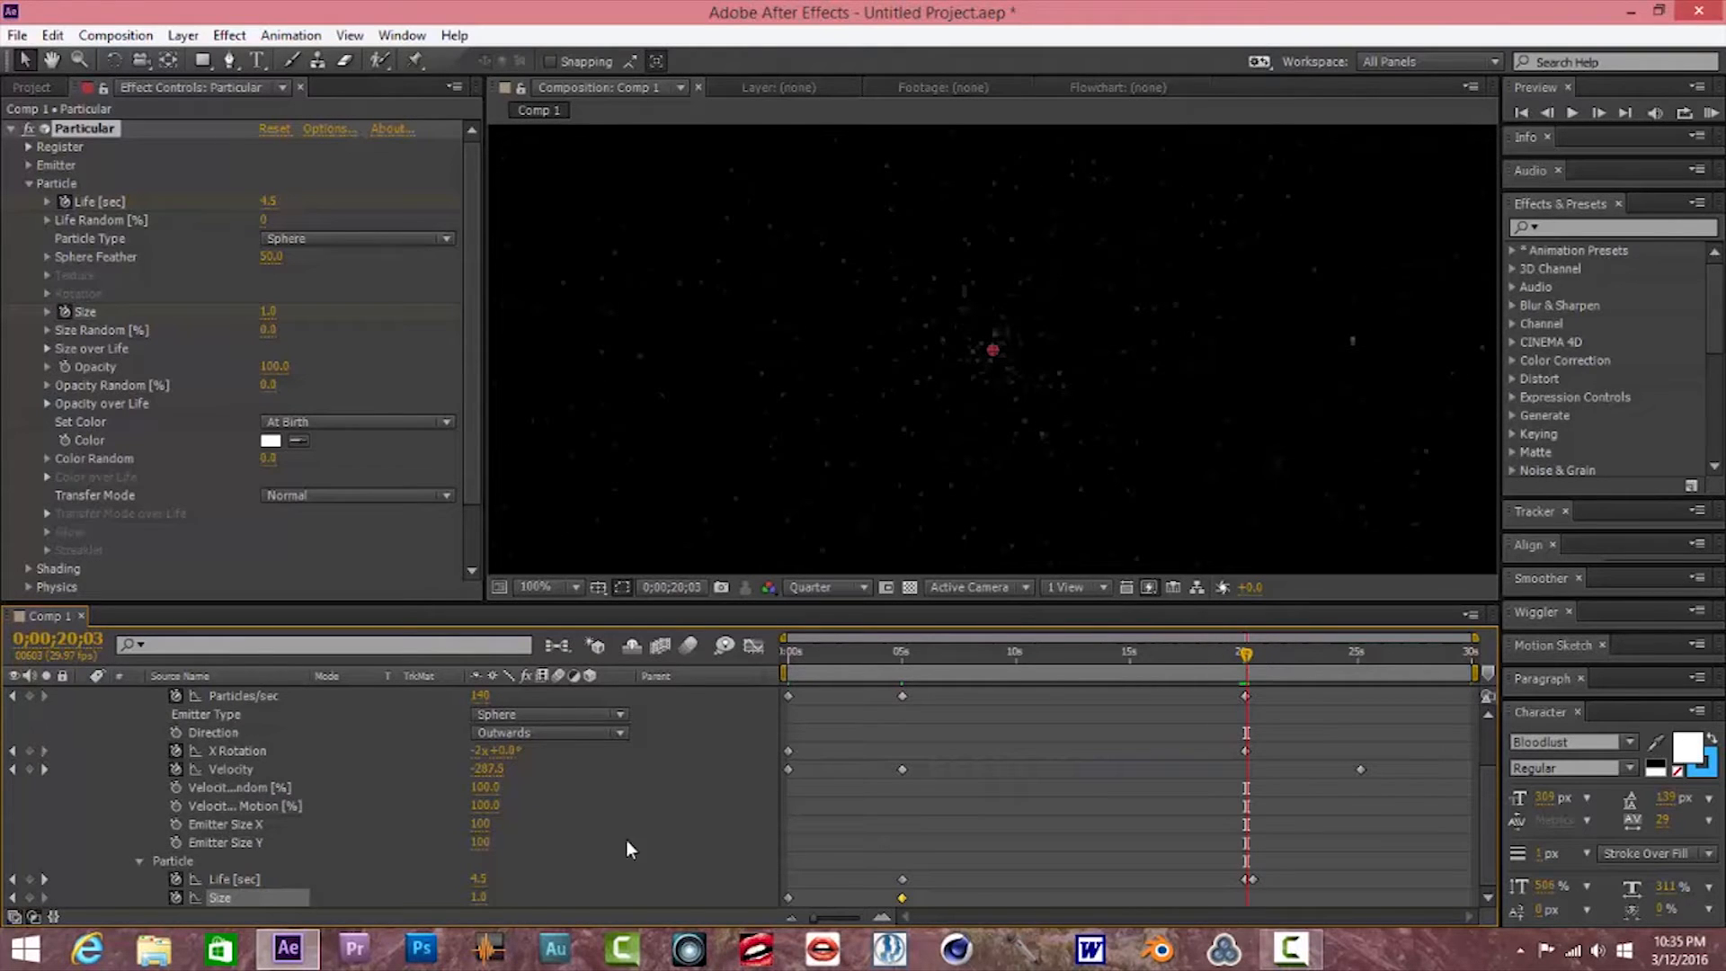
click(480, 897)
text(100)
key(Return)
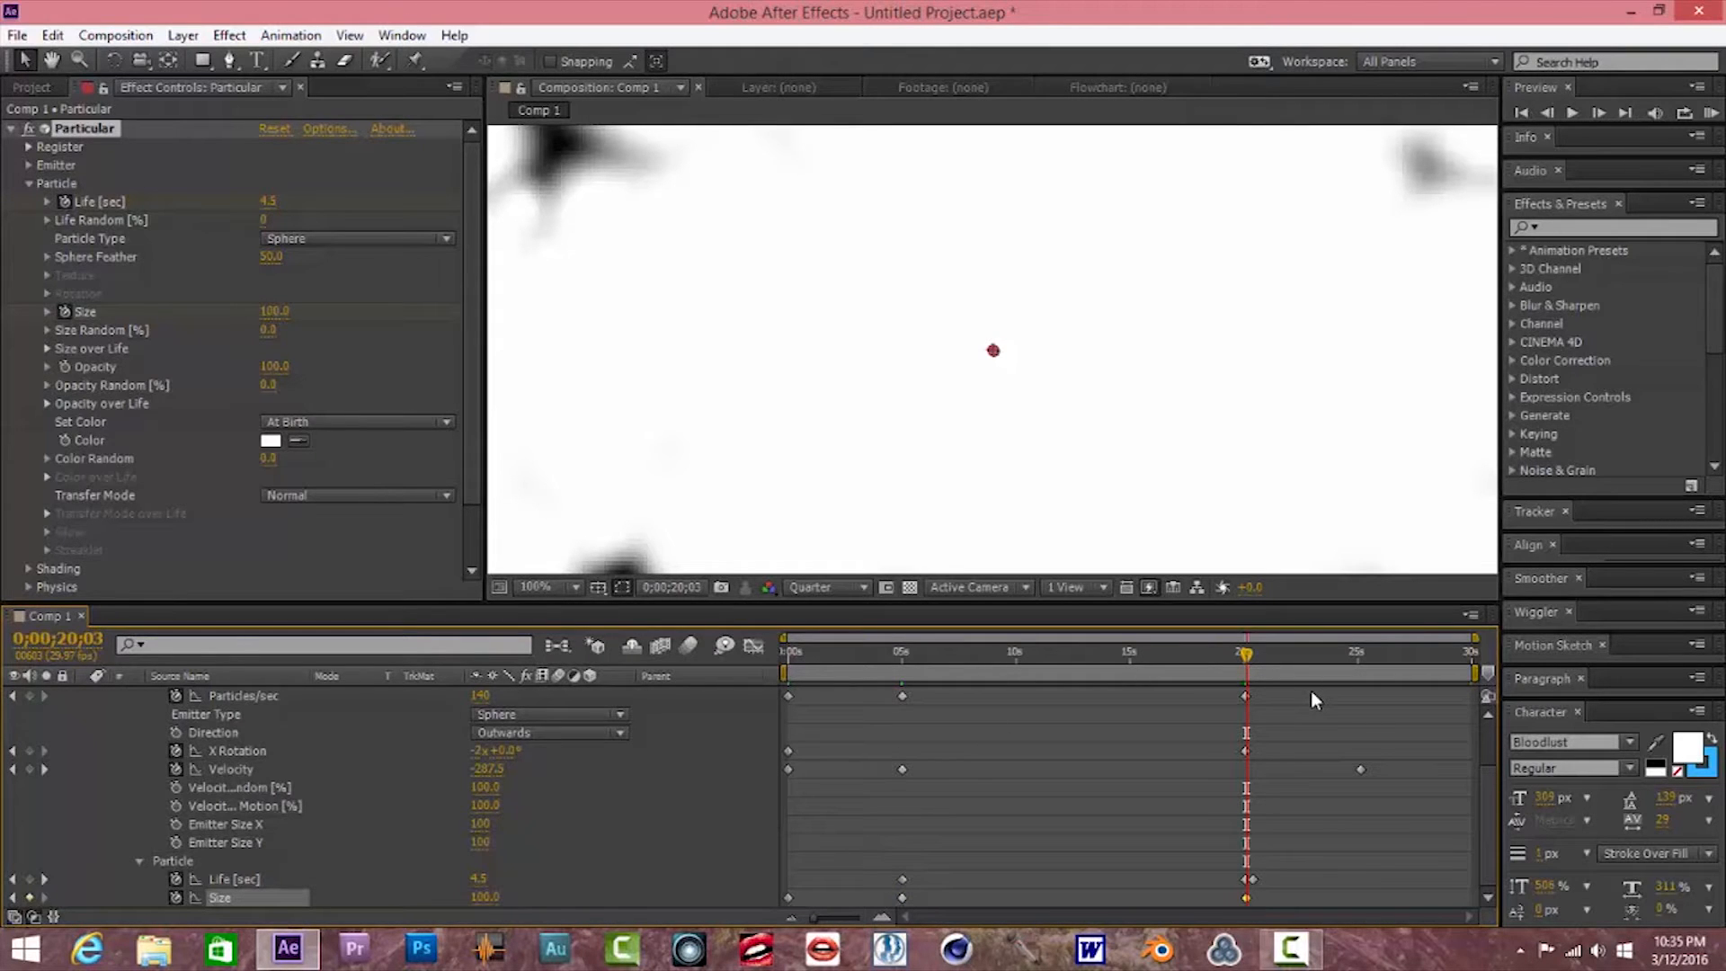
Return the playhead to the start and fit the whole composition in the viewer
drag(1230, 670, 1252, 696)
key(Home)
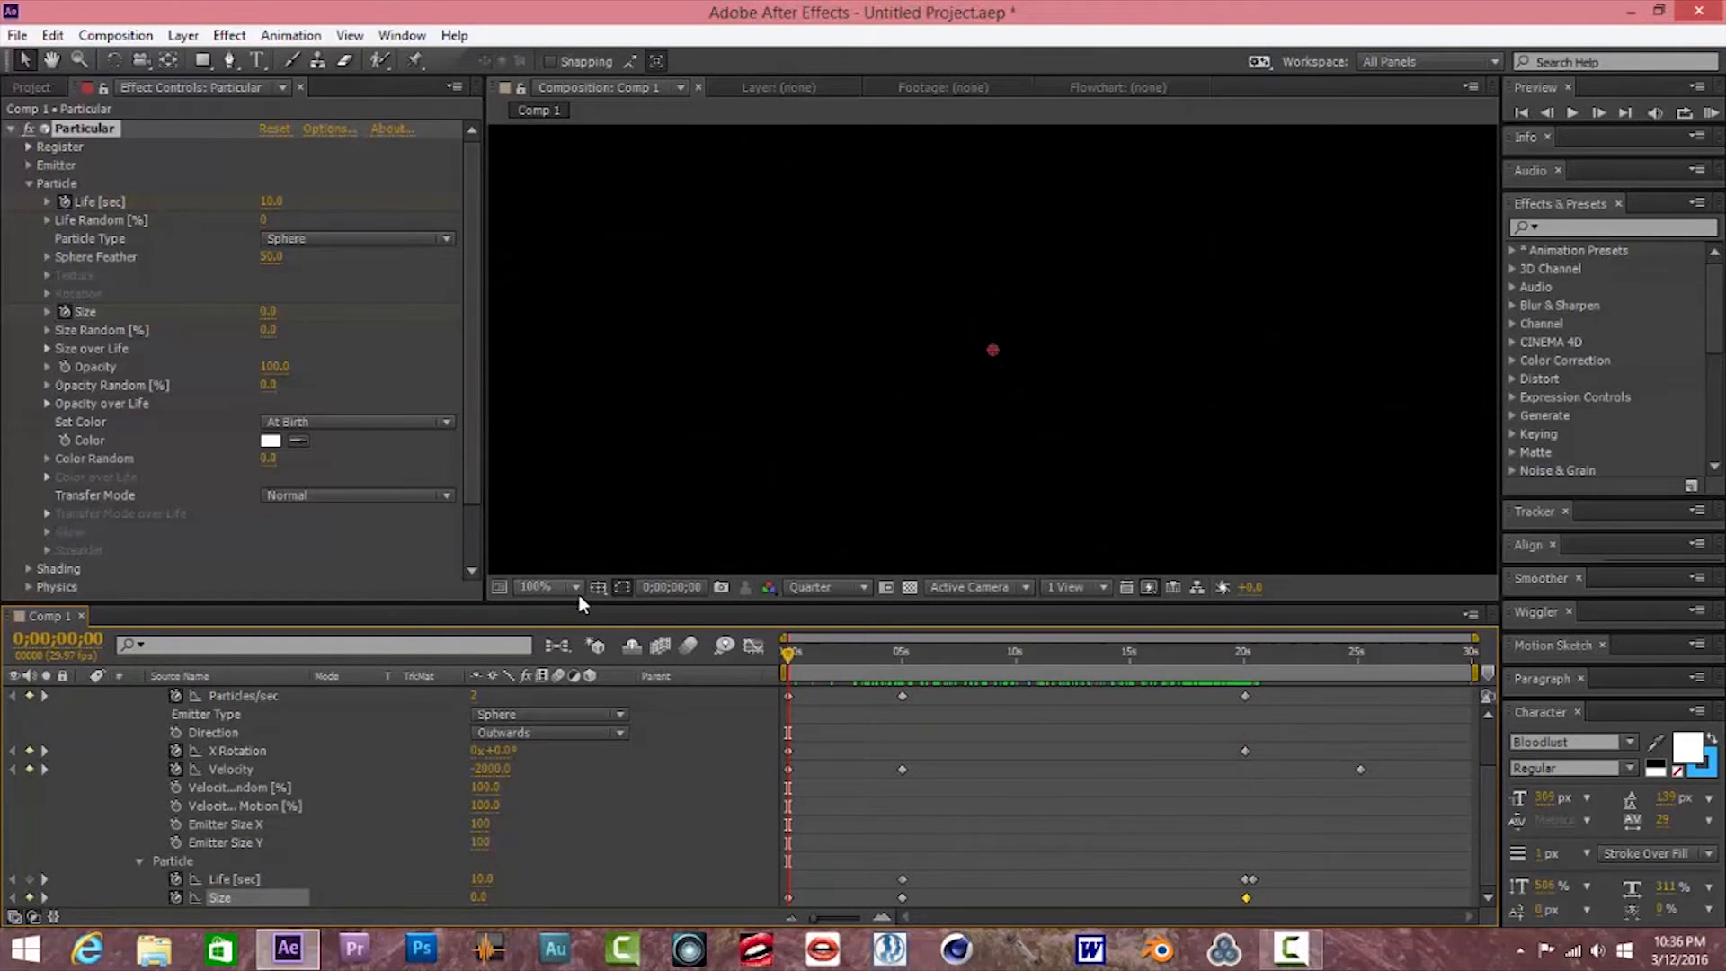
click(576, 587)
click(584, 221)
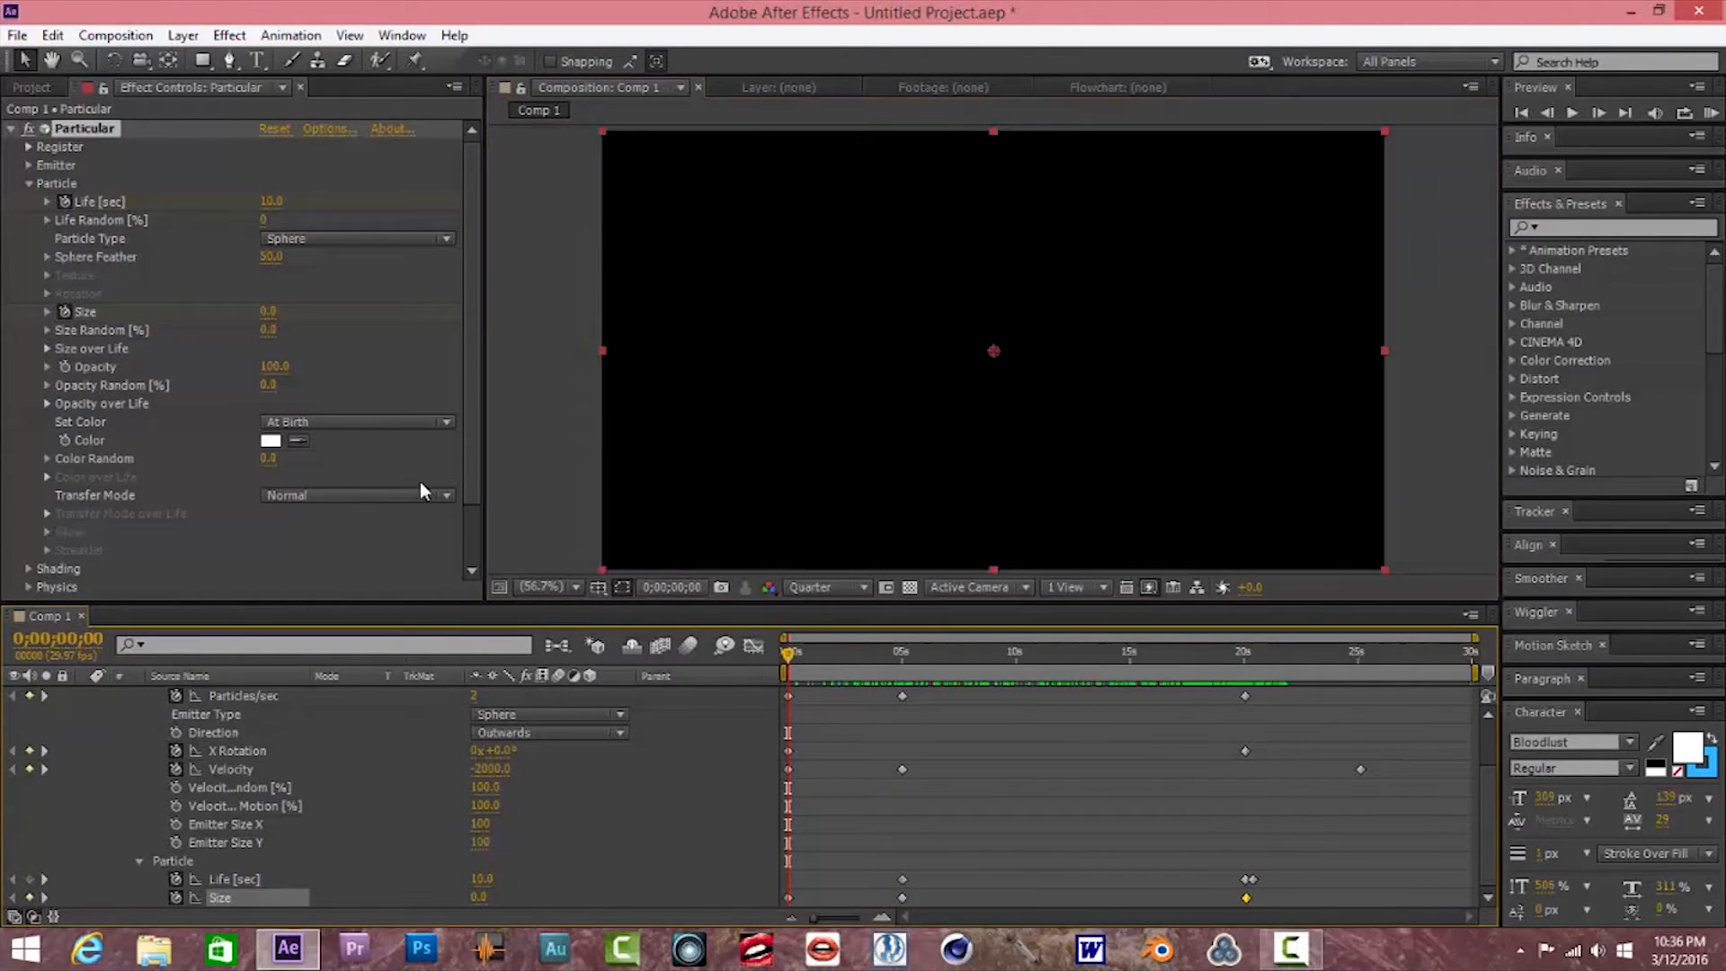
Change the Particle Type to Glow Sphere (No DOF) and set Color Random to 100%
click(446, 239)
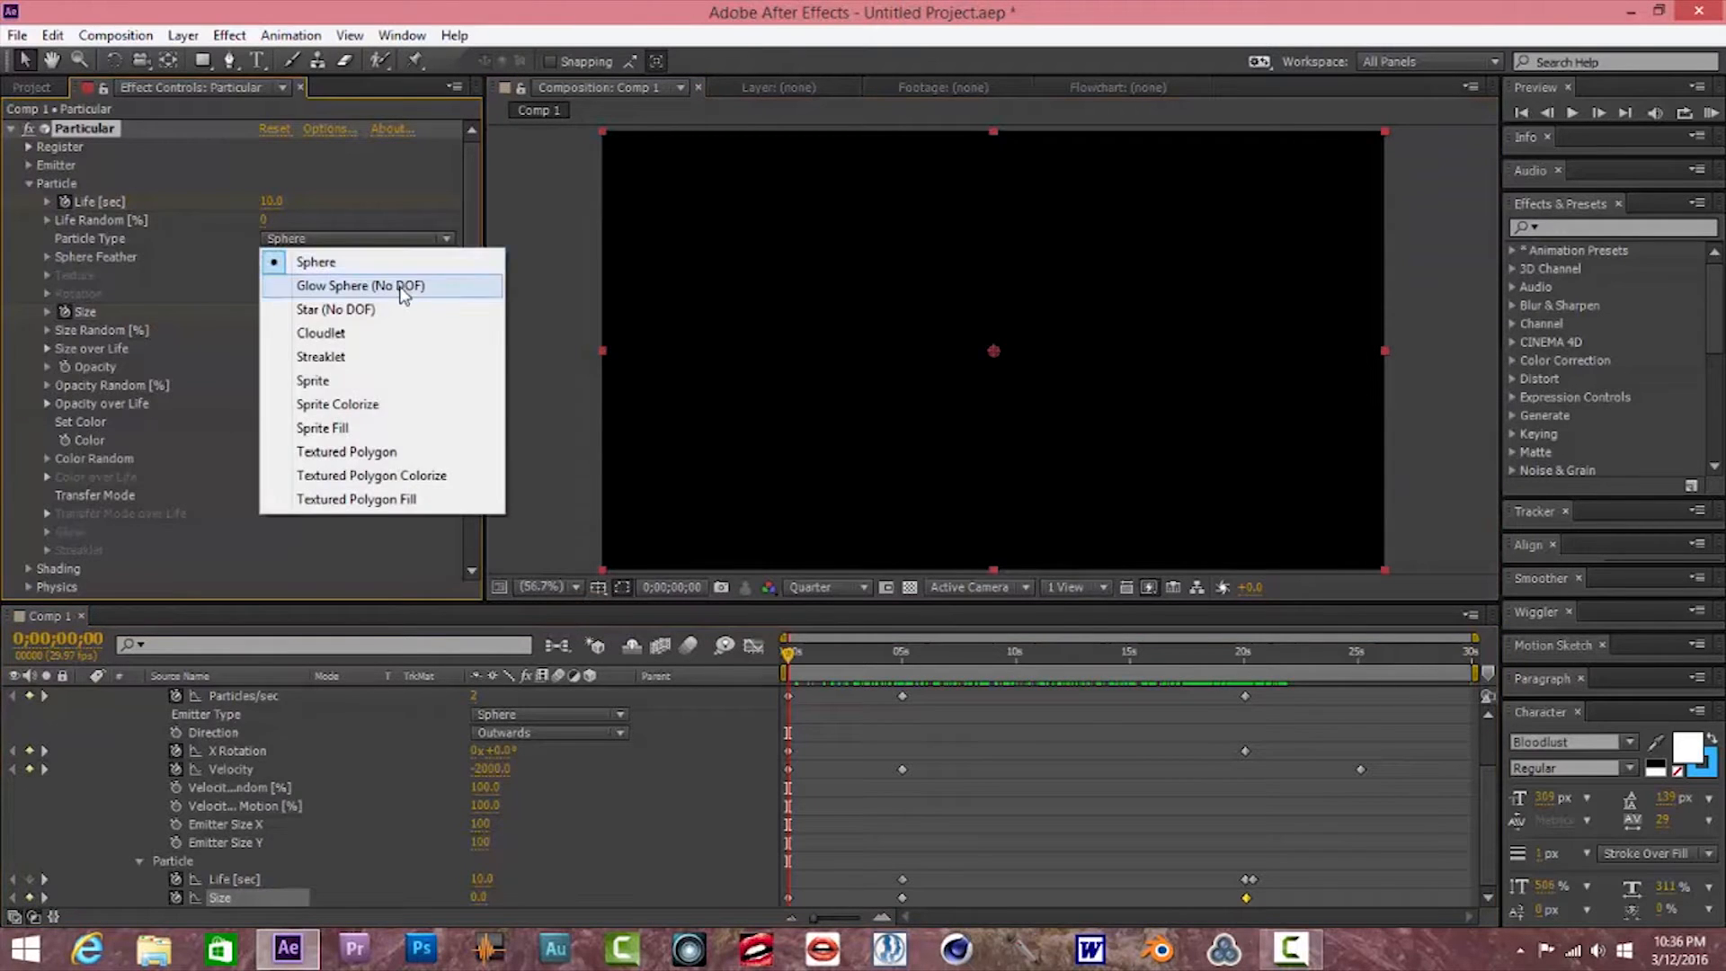
click(395, 281)
drag(268, 459, 512, 457)
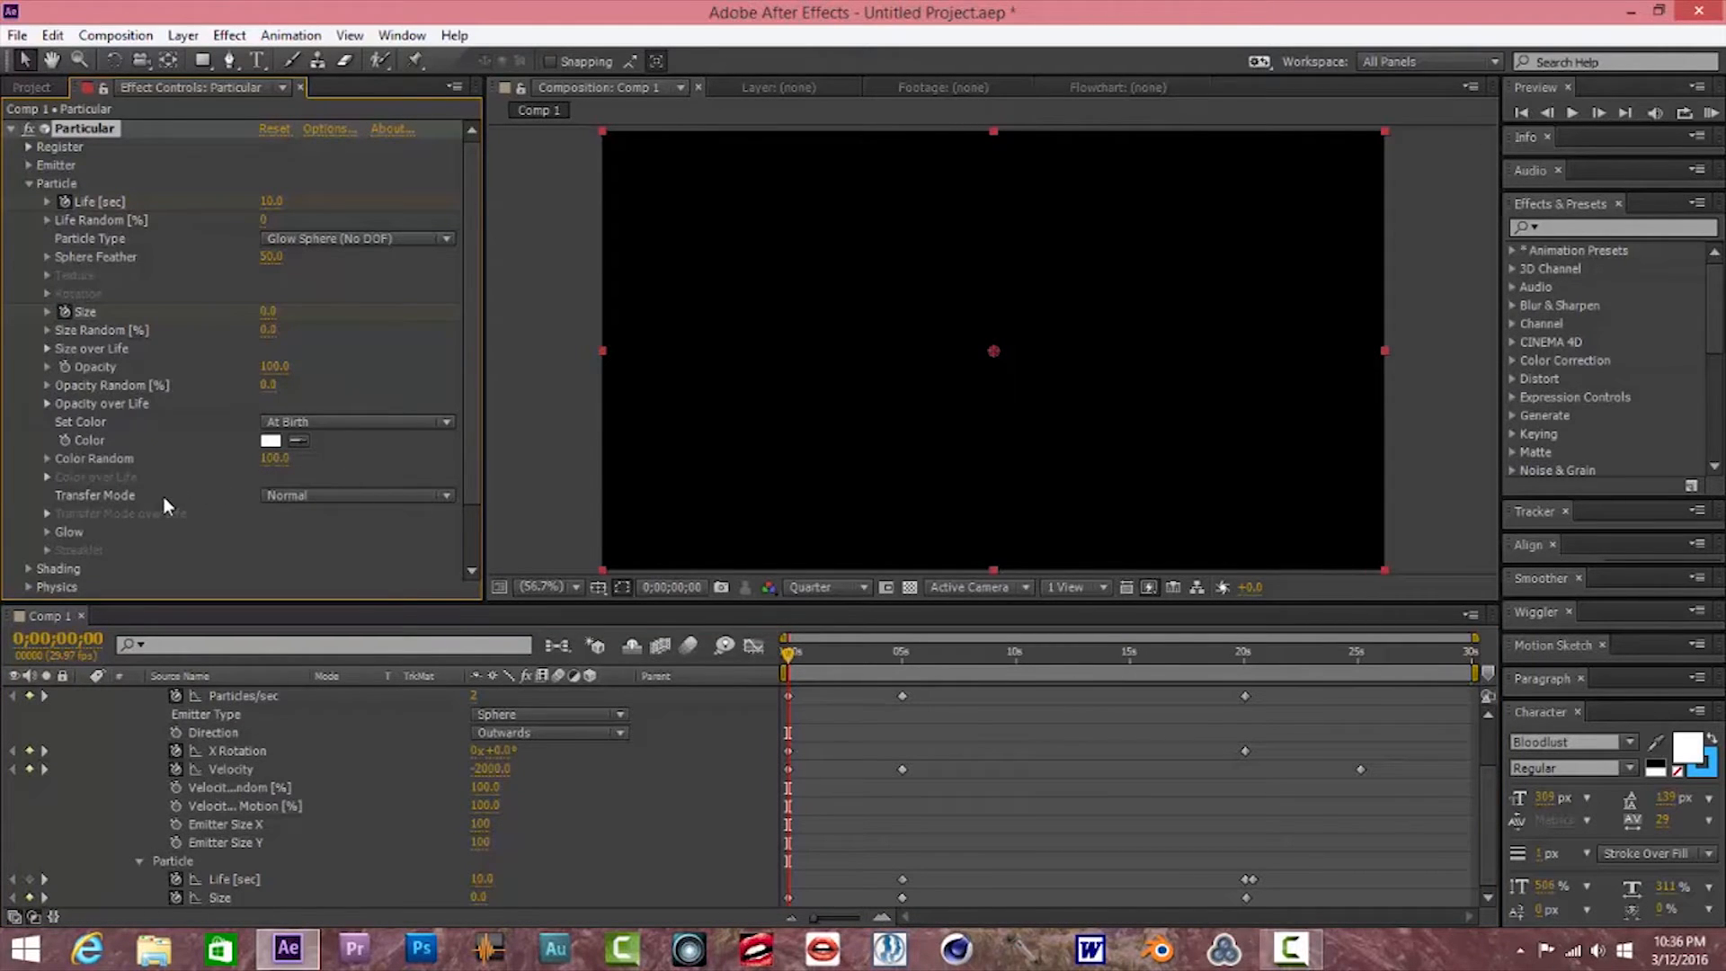
Apply the Size over Life preset with a smooth falloff and random spikes to the particles
scroll(117, 532, down, 1)
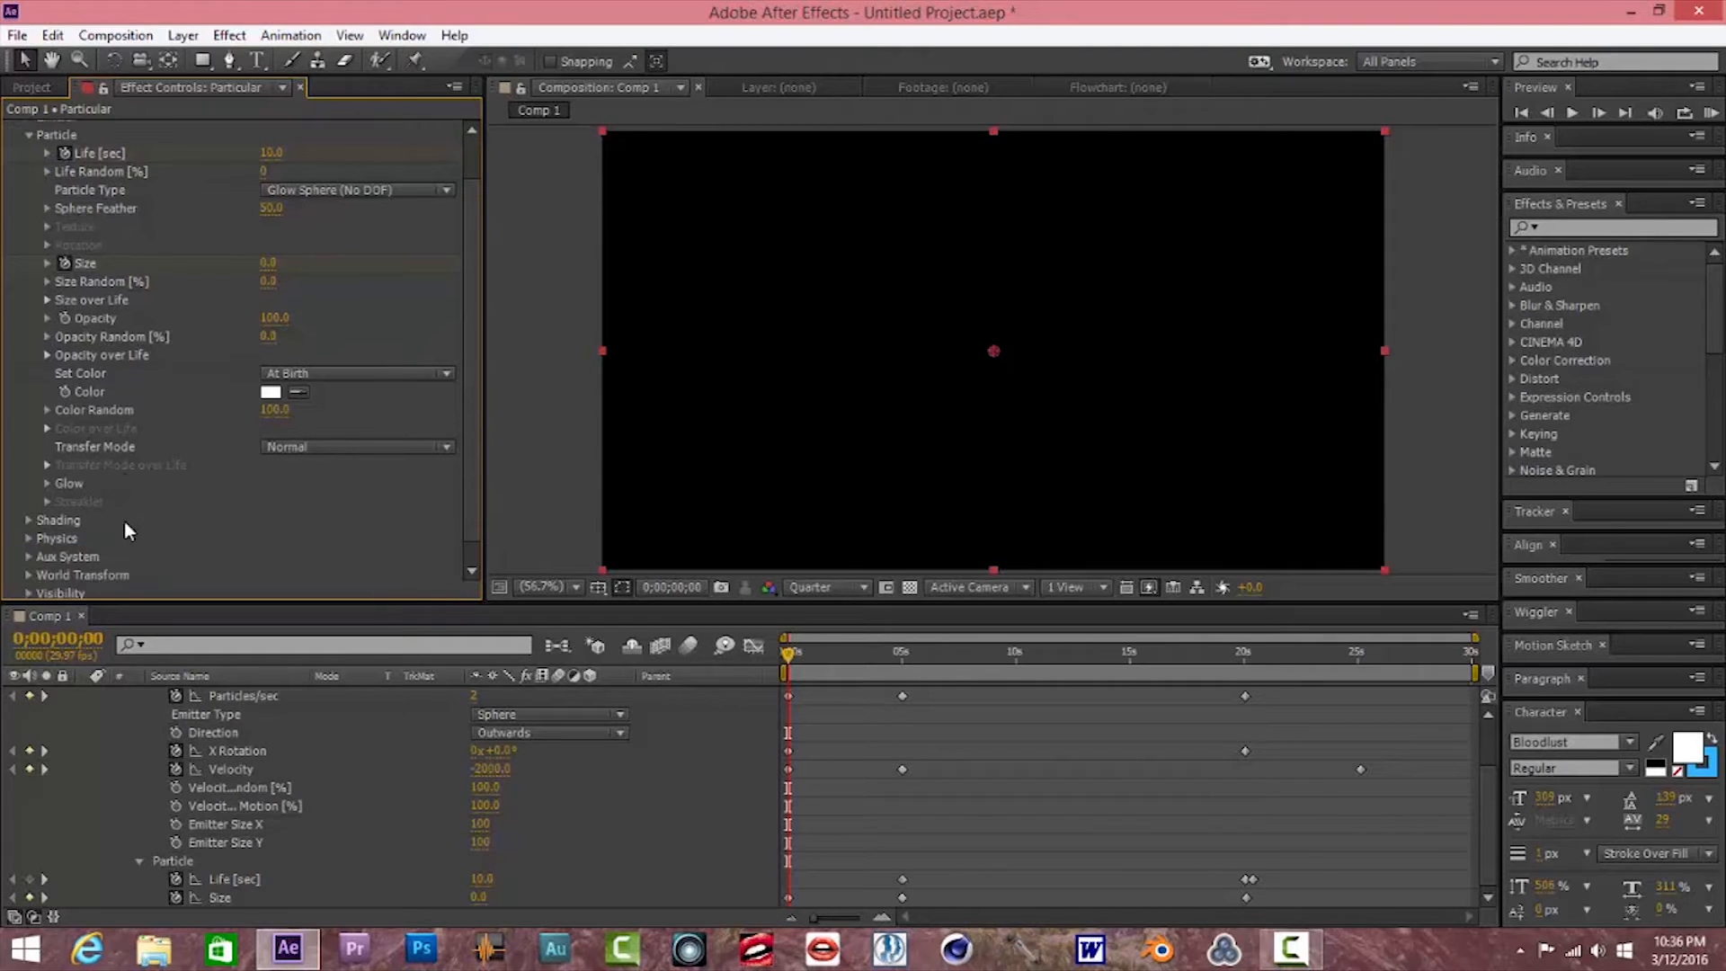
scroll(124, 530, up, 1)
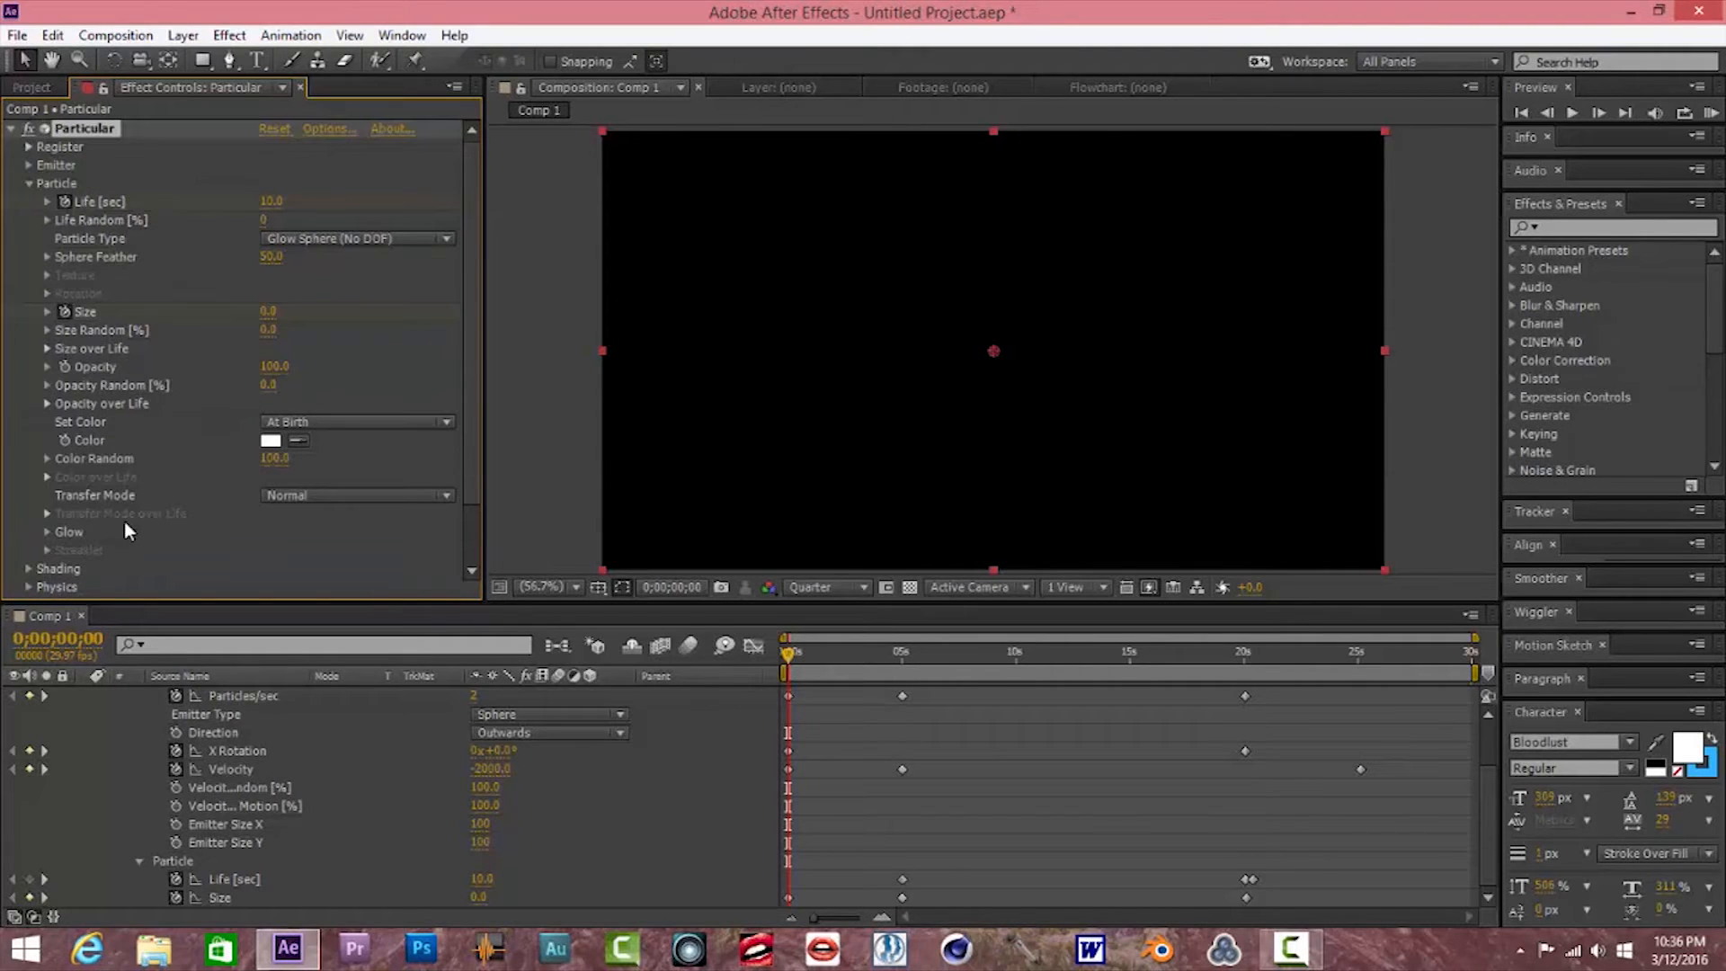
click(48, 349)
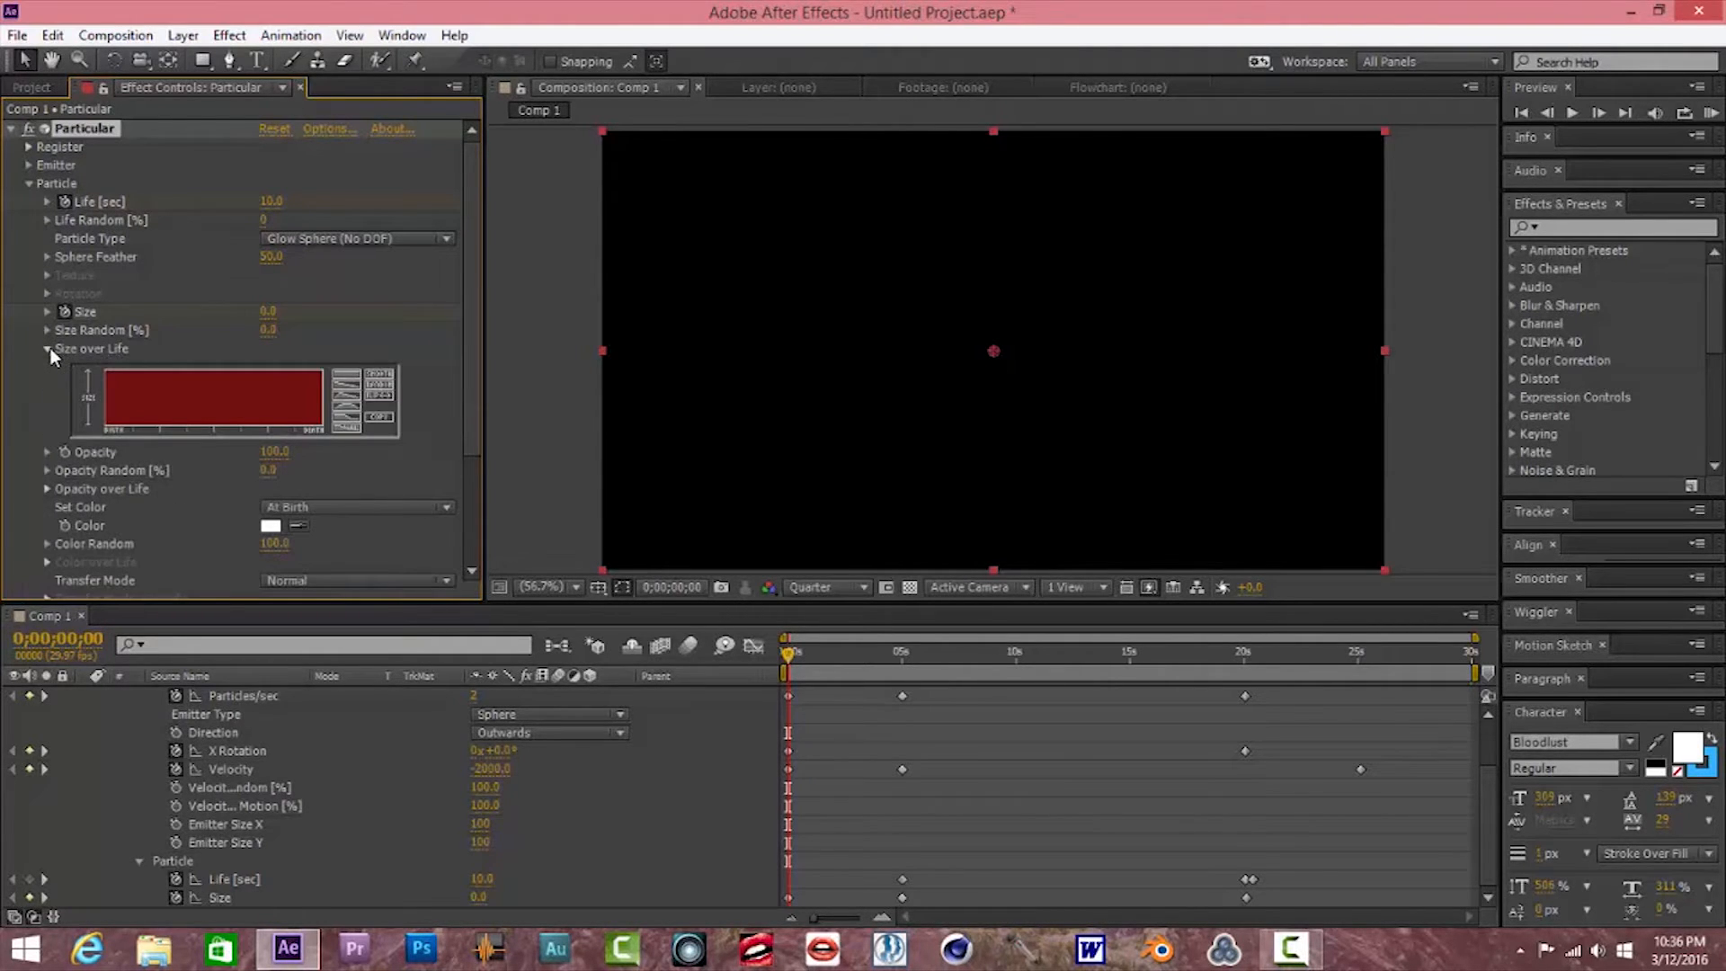
click(348, 430)
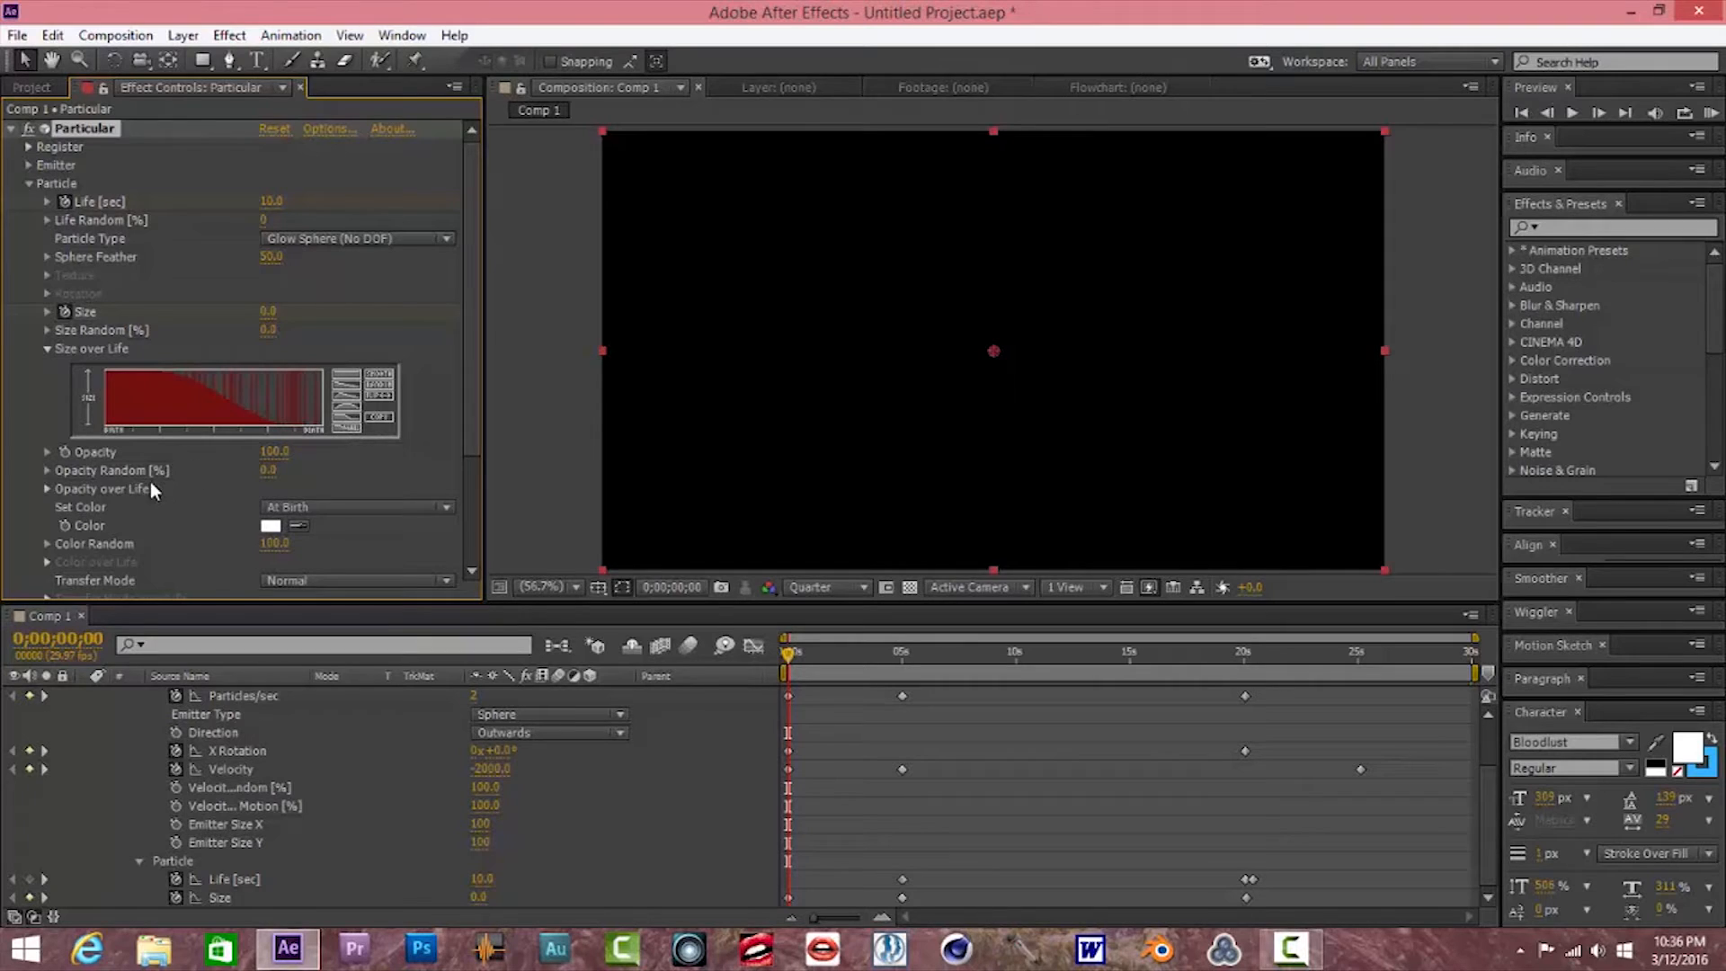
Set the particle color to Random from Gradient with the yellow-red-pink-purple preset and collapse the Particle settings
scroll(99, 490, down, 1)
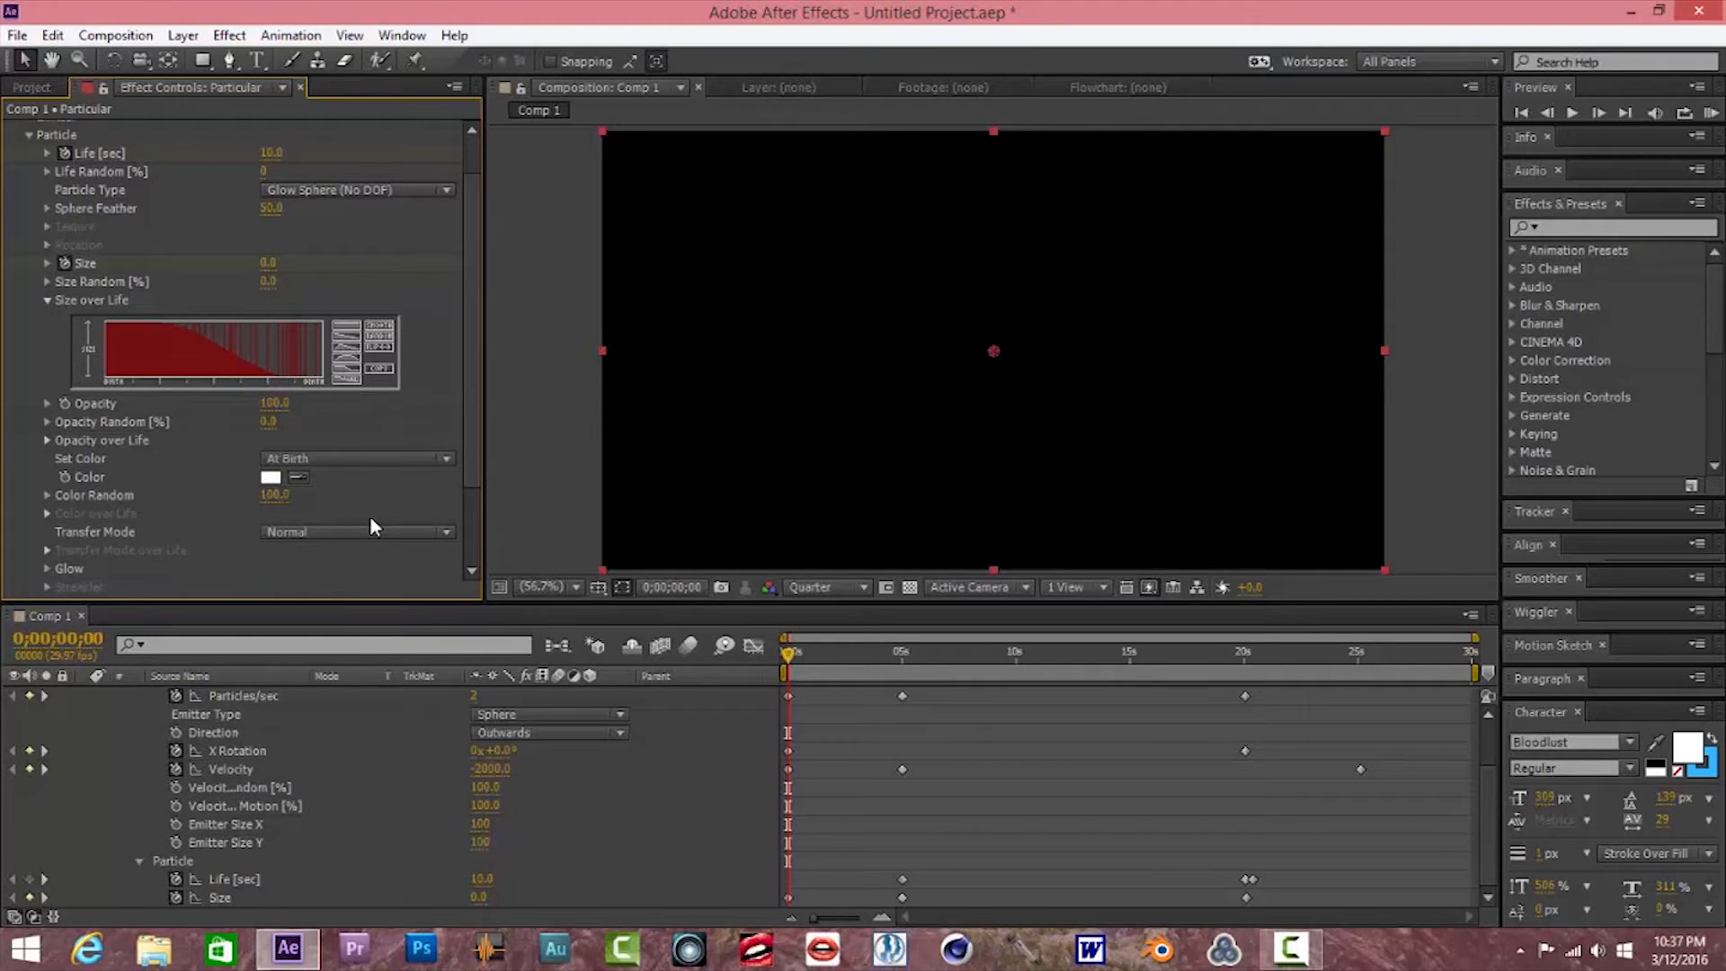
click(440, 459)
click(418, 529)
click(48, 513)
scroll(248, 478, down, 2)
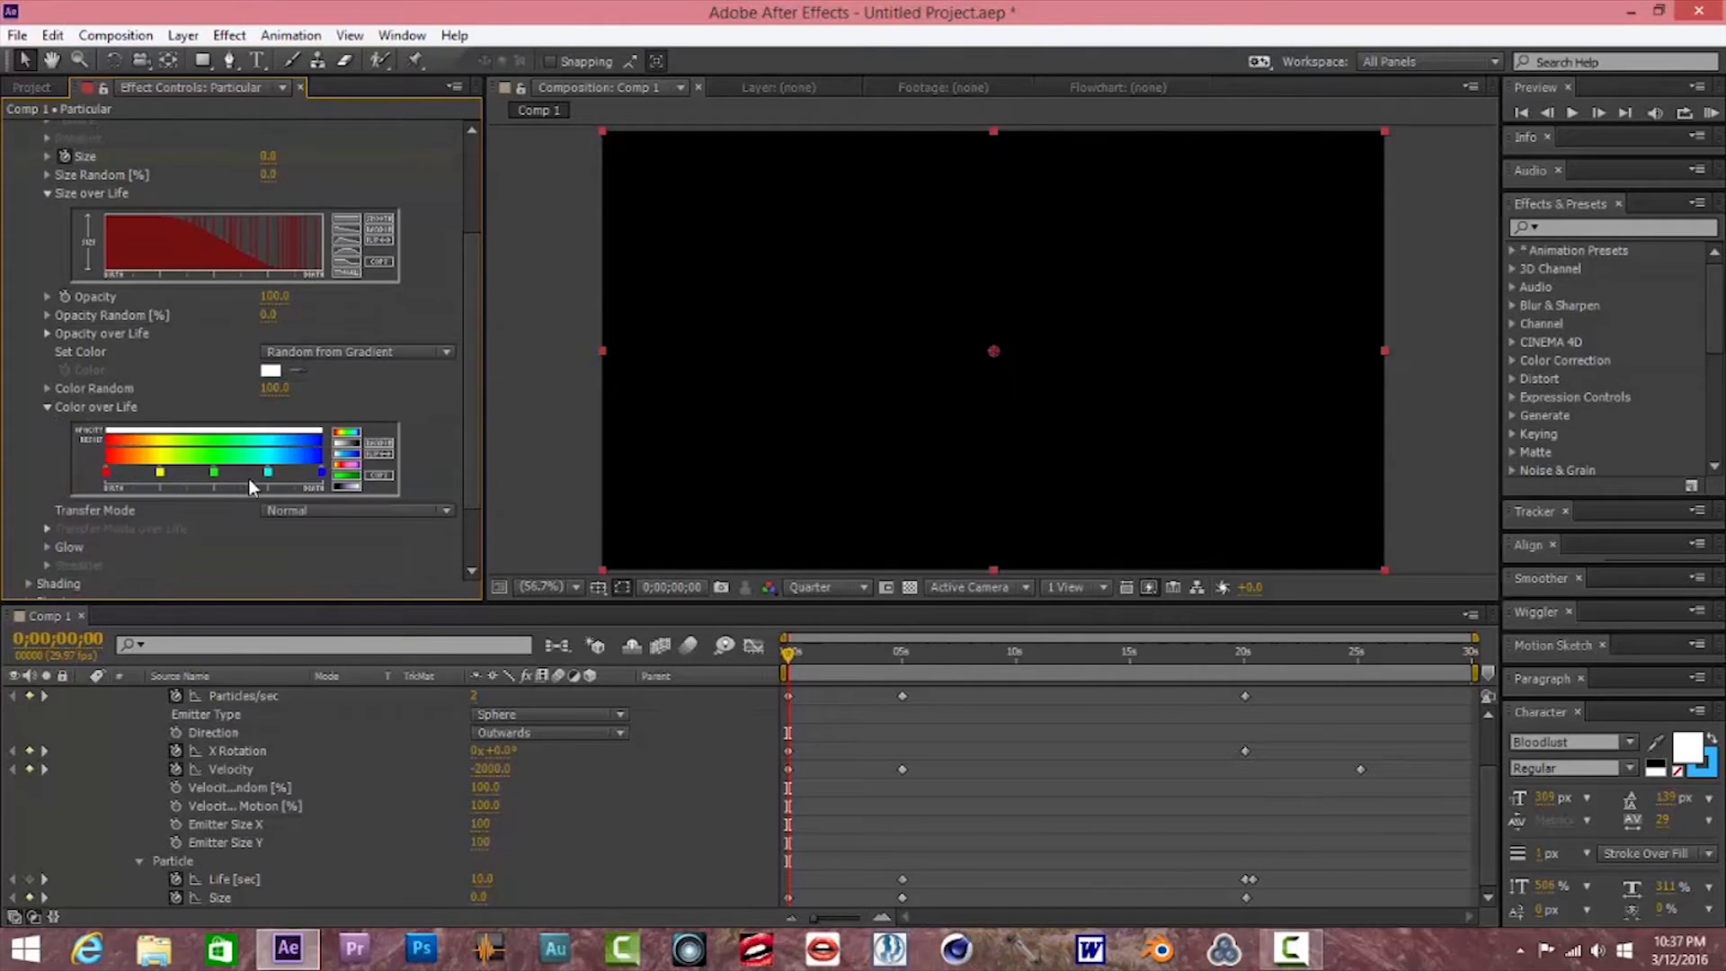
click(348, 465)
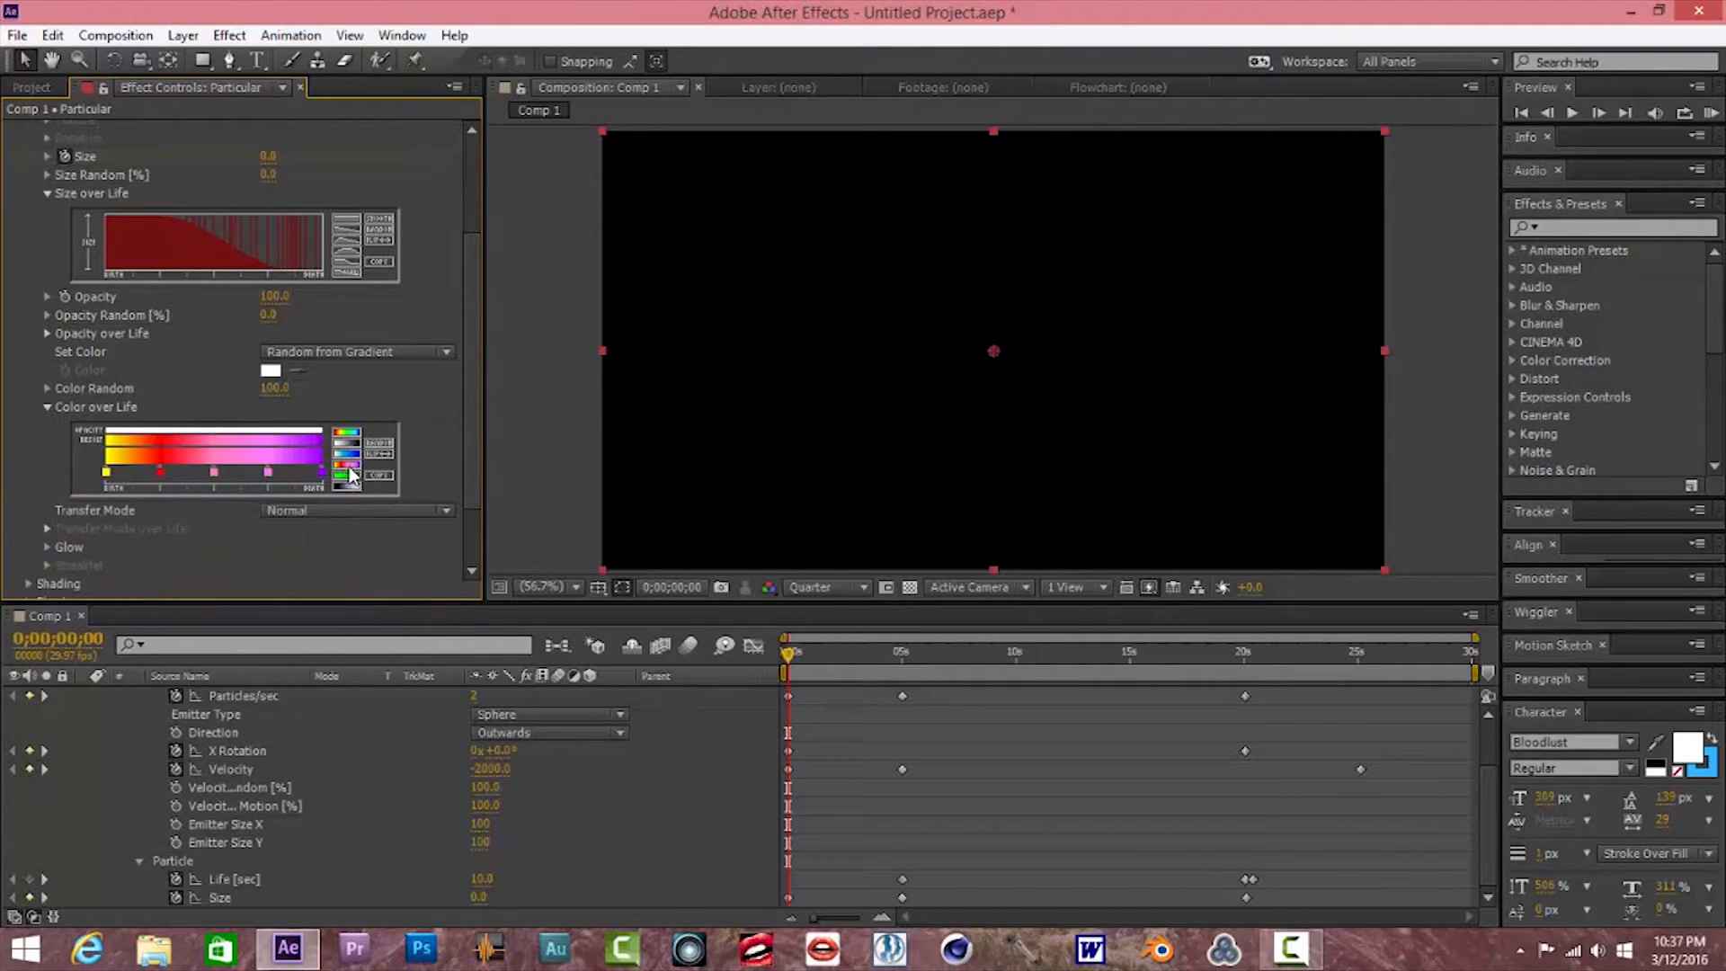
scroll(346, 479, down, 2)
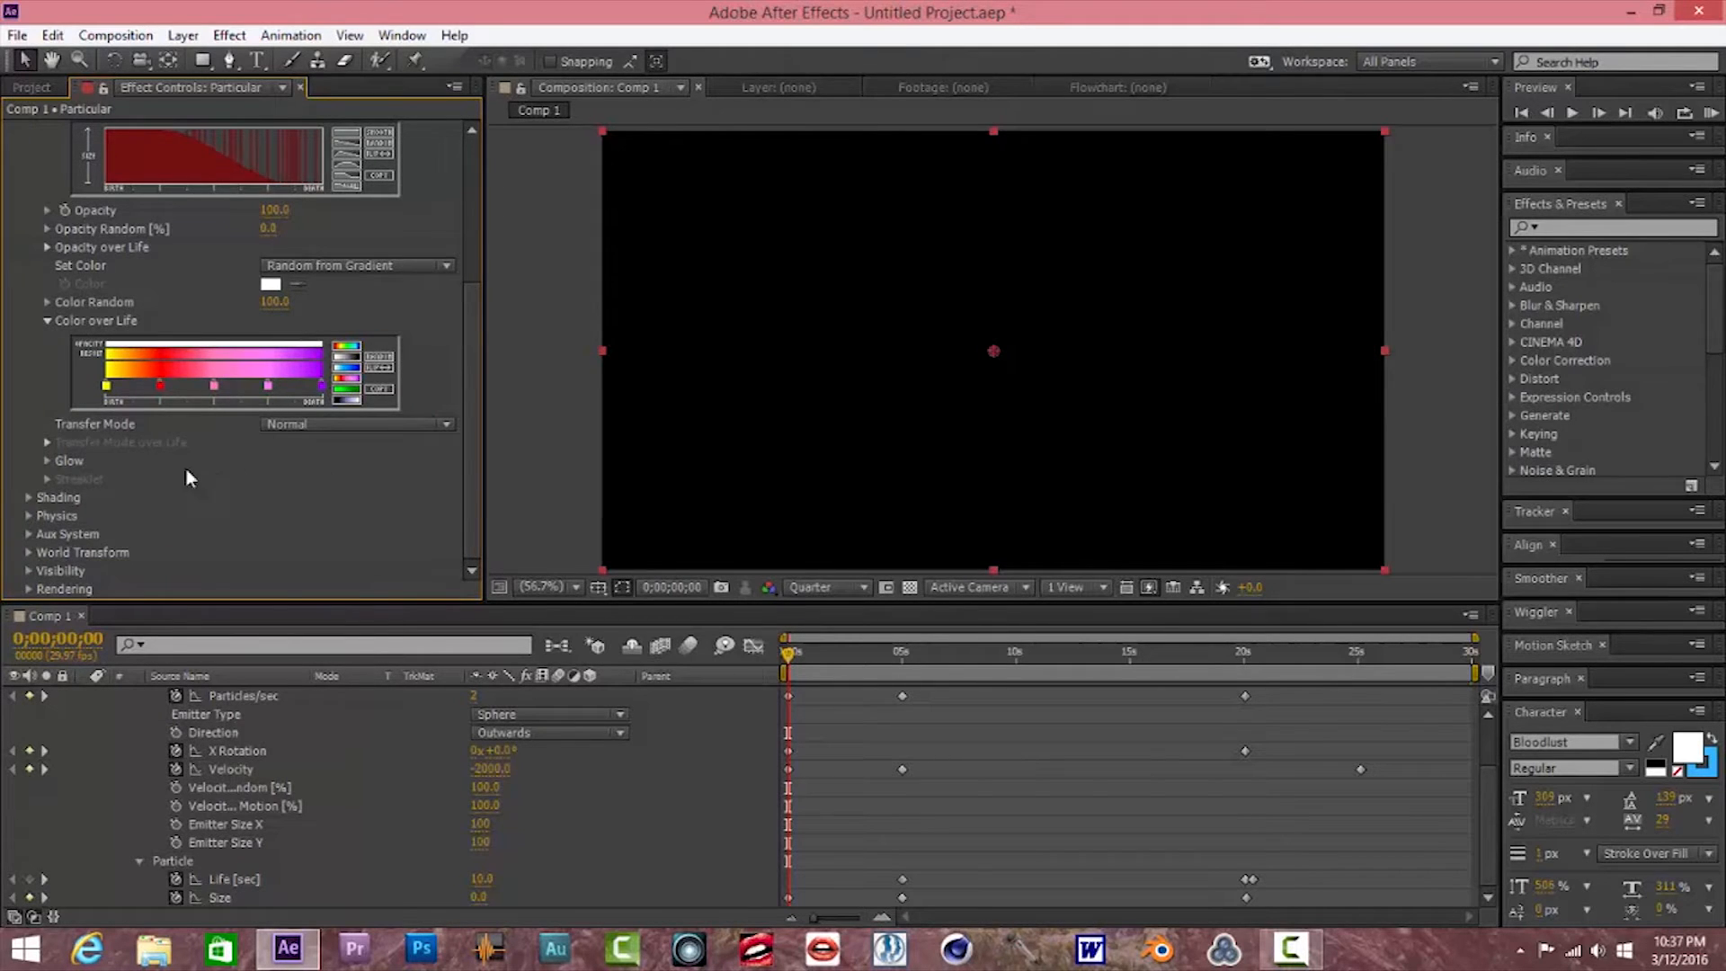
scroll(207, 466, up, 5)
click(30, 184)
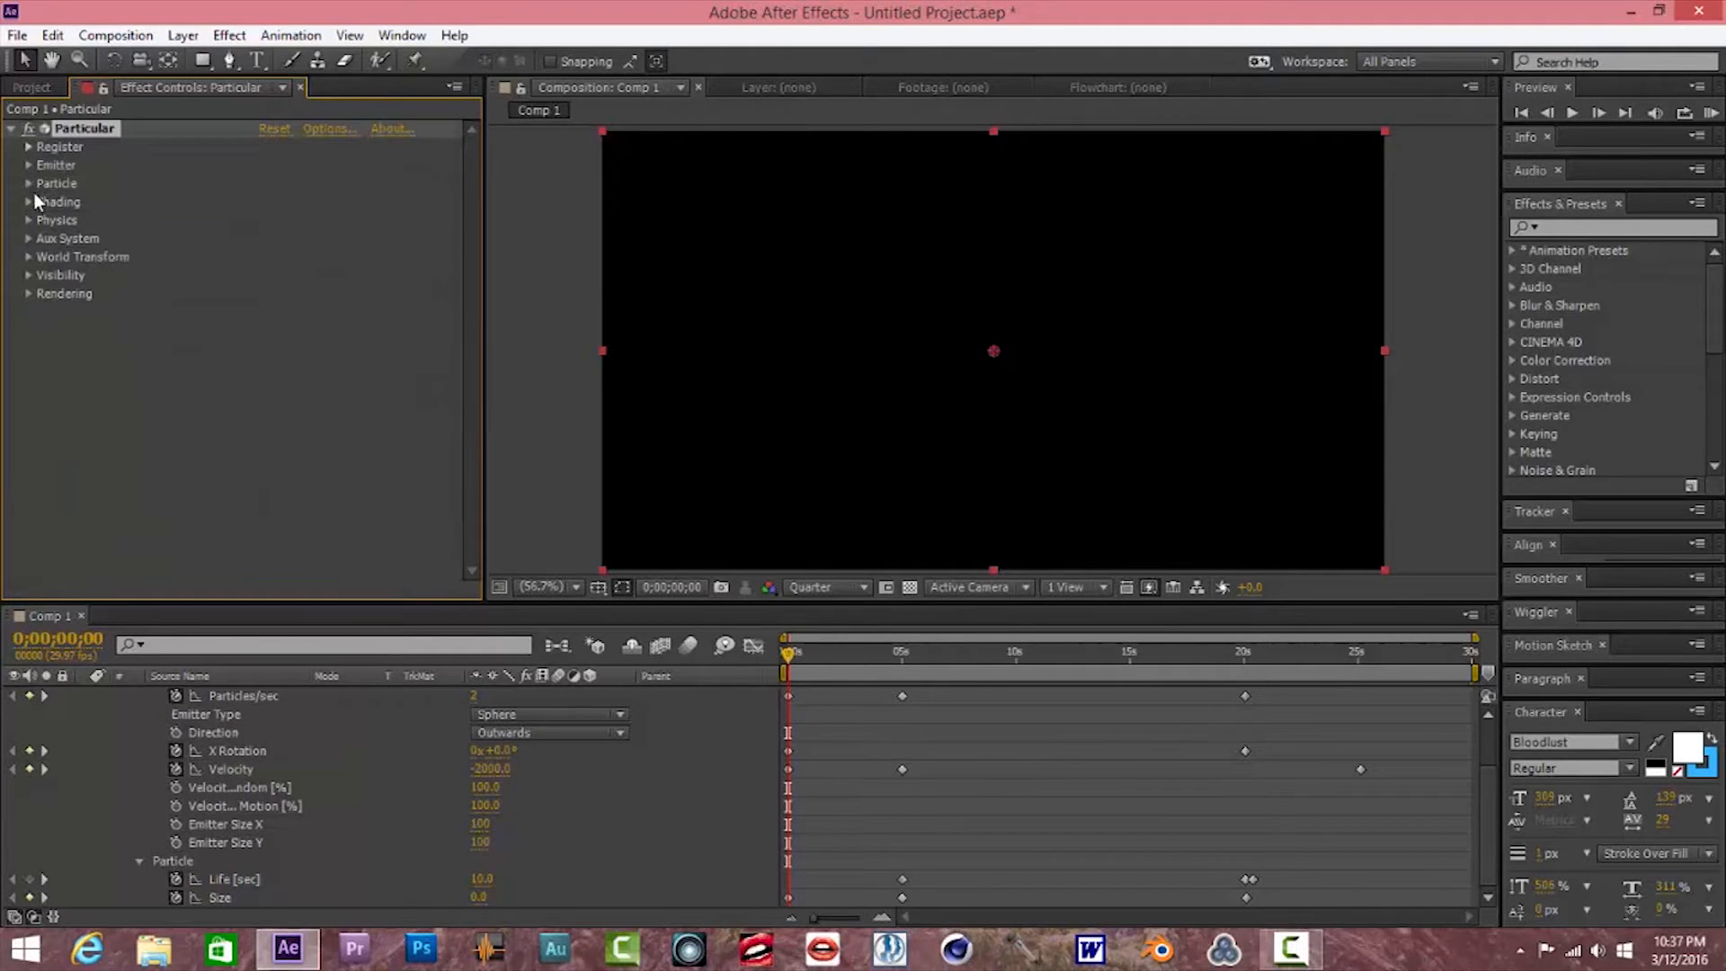
In the Air physics, set Spin Amplitude to 47, Spin Frequency to 3.7 and Fade-in Spin to 0
click(29, 221)
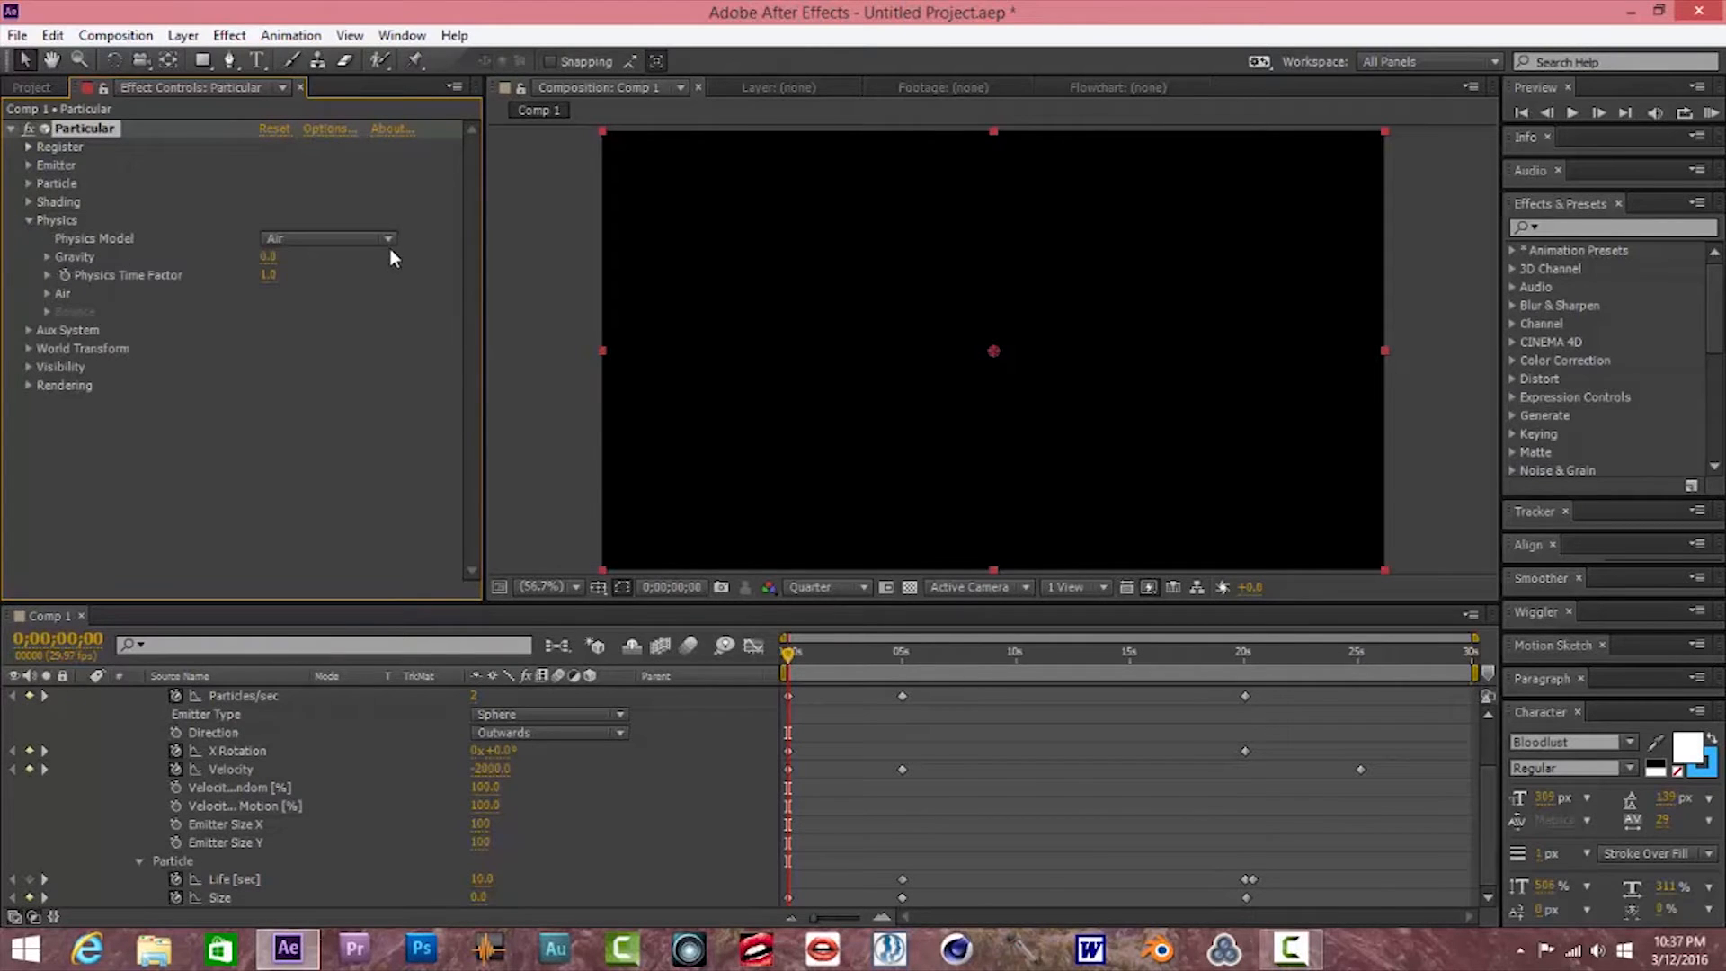
click(47, 294)
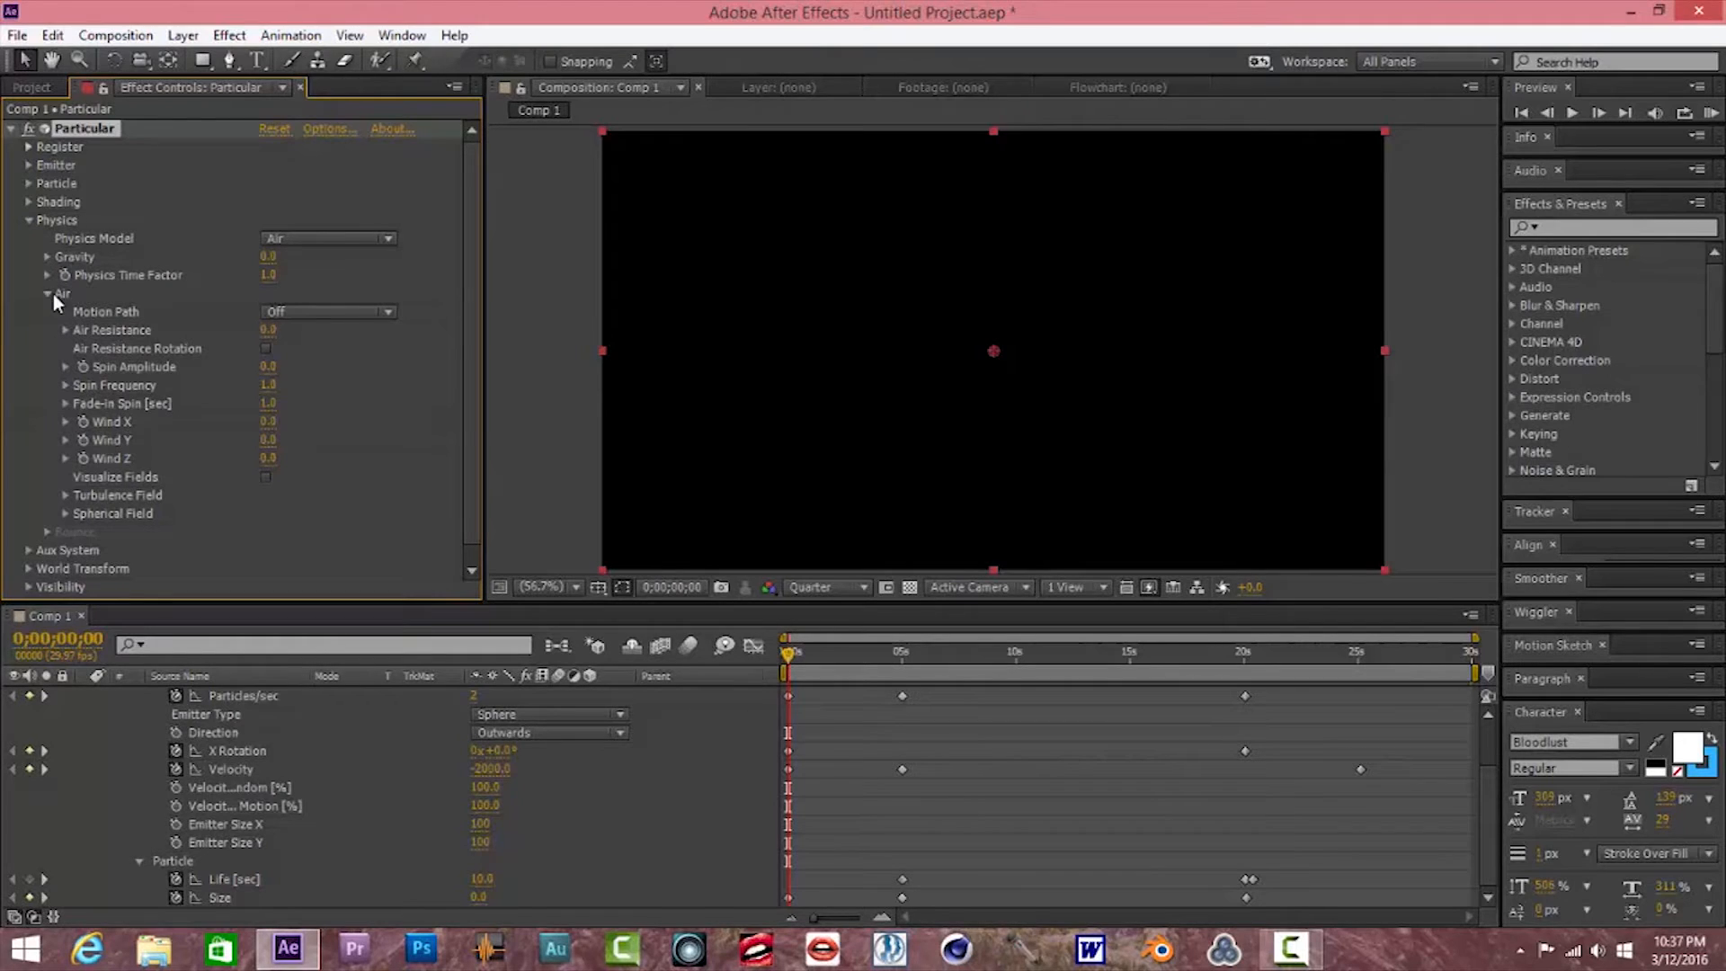
click(269, 366)
text(47)
key(Return)
click(268, 386)
text(3.7)
key(Return)
drag(285, 402, 241, 411)
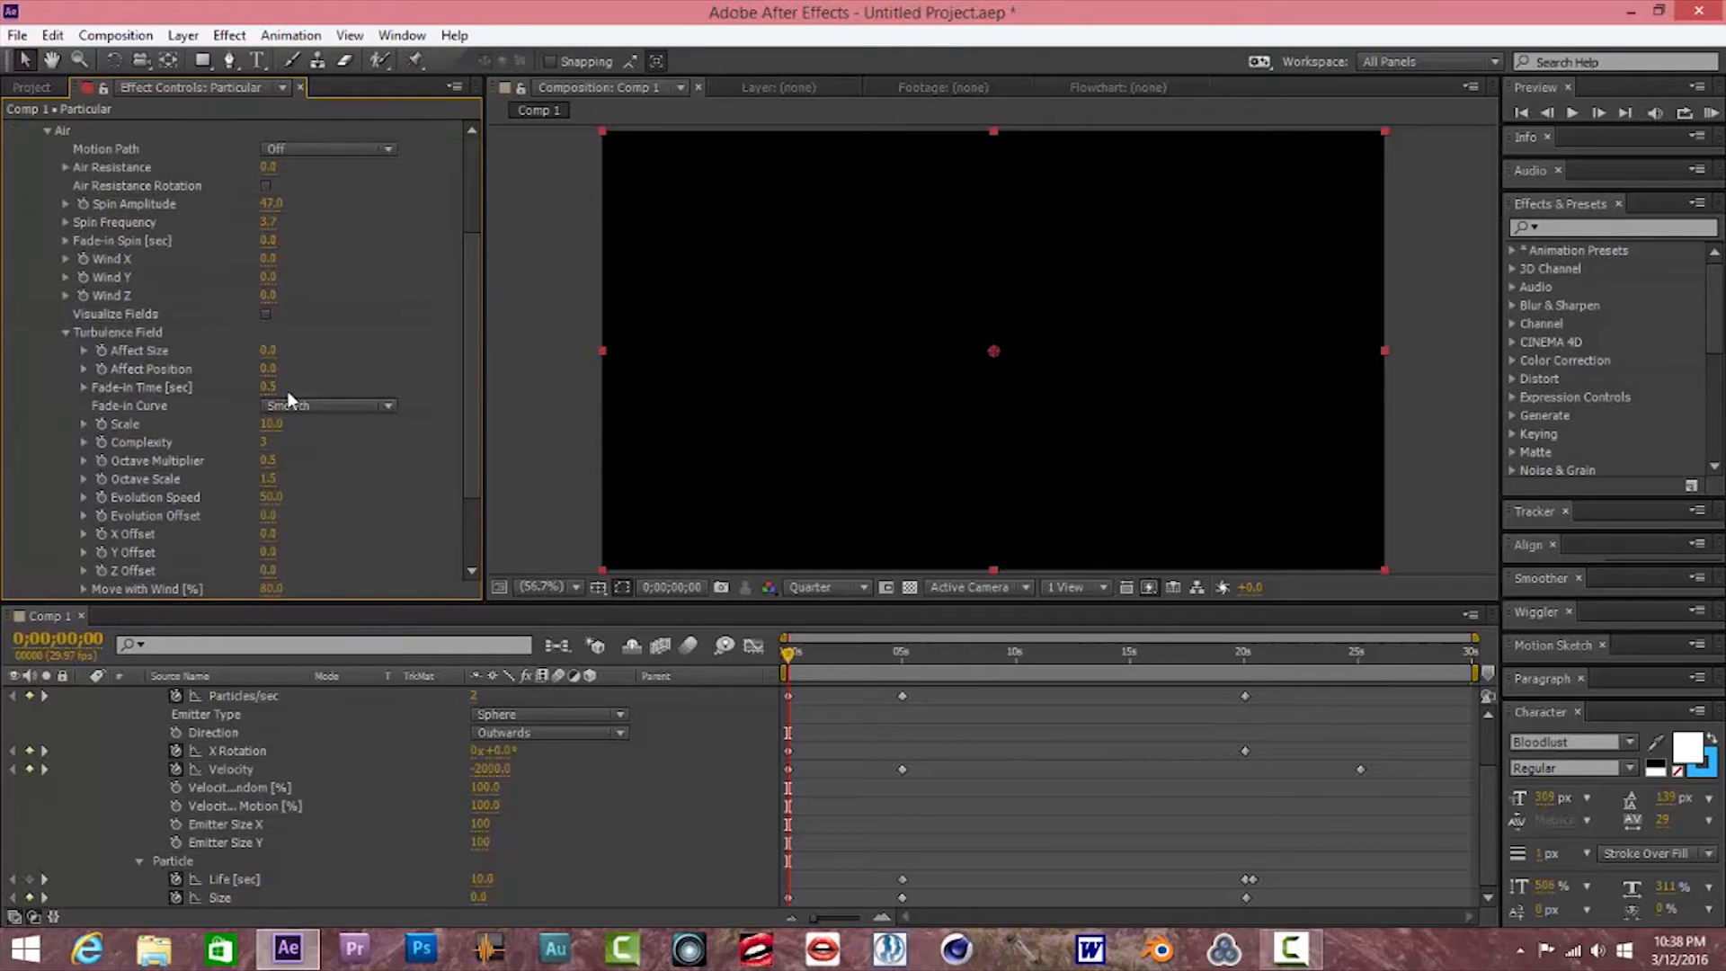
Set the Turbulence Field's Affect Size to 200, Affect Position to 15 and Scale to 60, and collapse the Physics settings
click(268, 352)
text(200)
key(Return)
text(15)
key(Return)
click(272, 426)
text(60)
key(Return)
scroll(349, 514, down, 1)
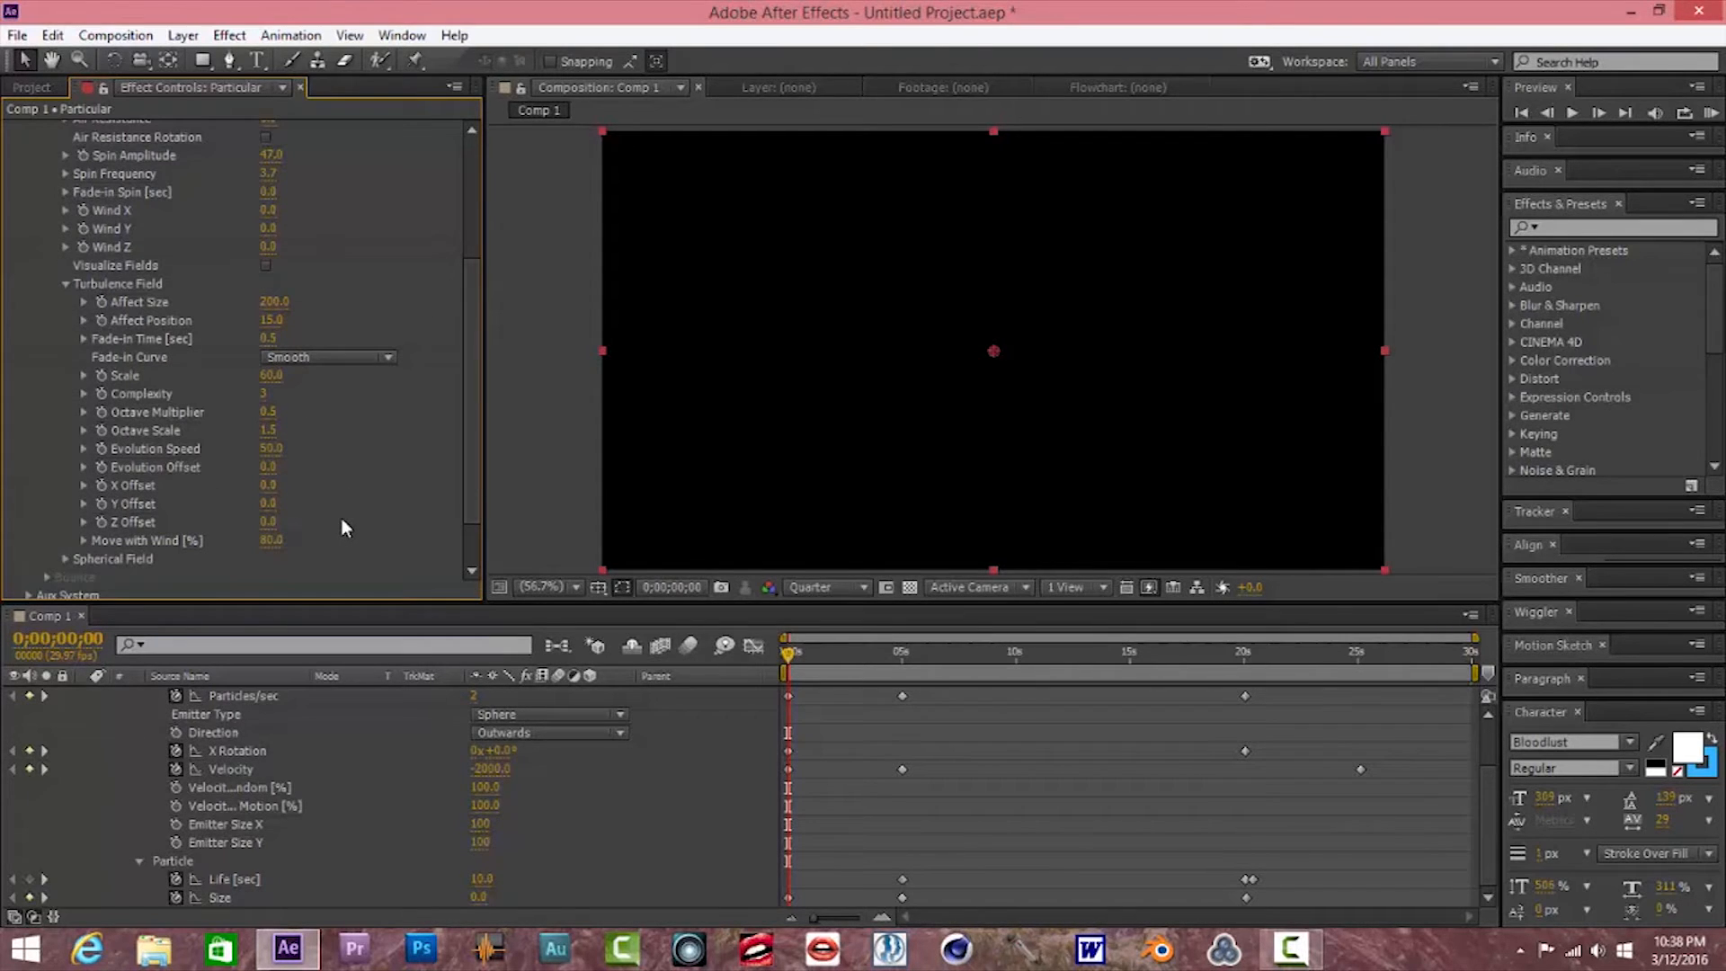
scroll(341, 521, down, 1)
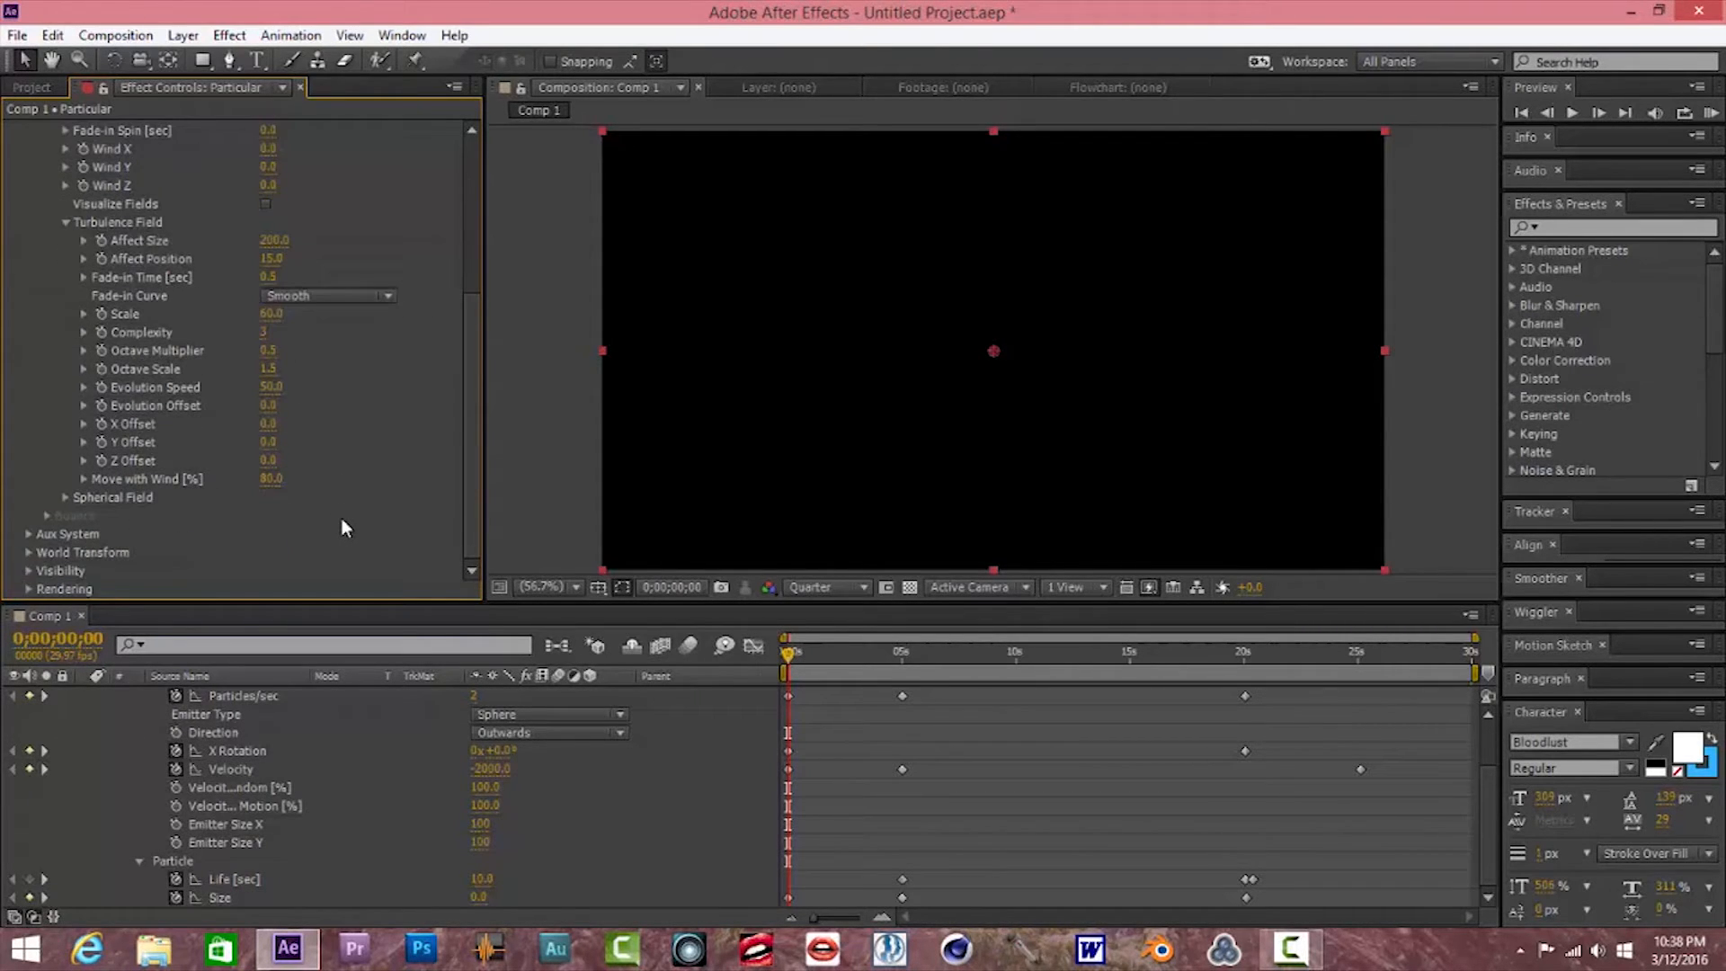
scroll(341, 527, up, 5)
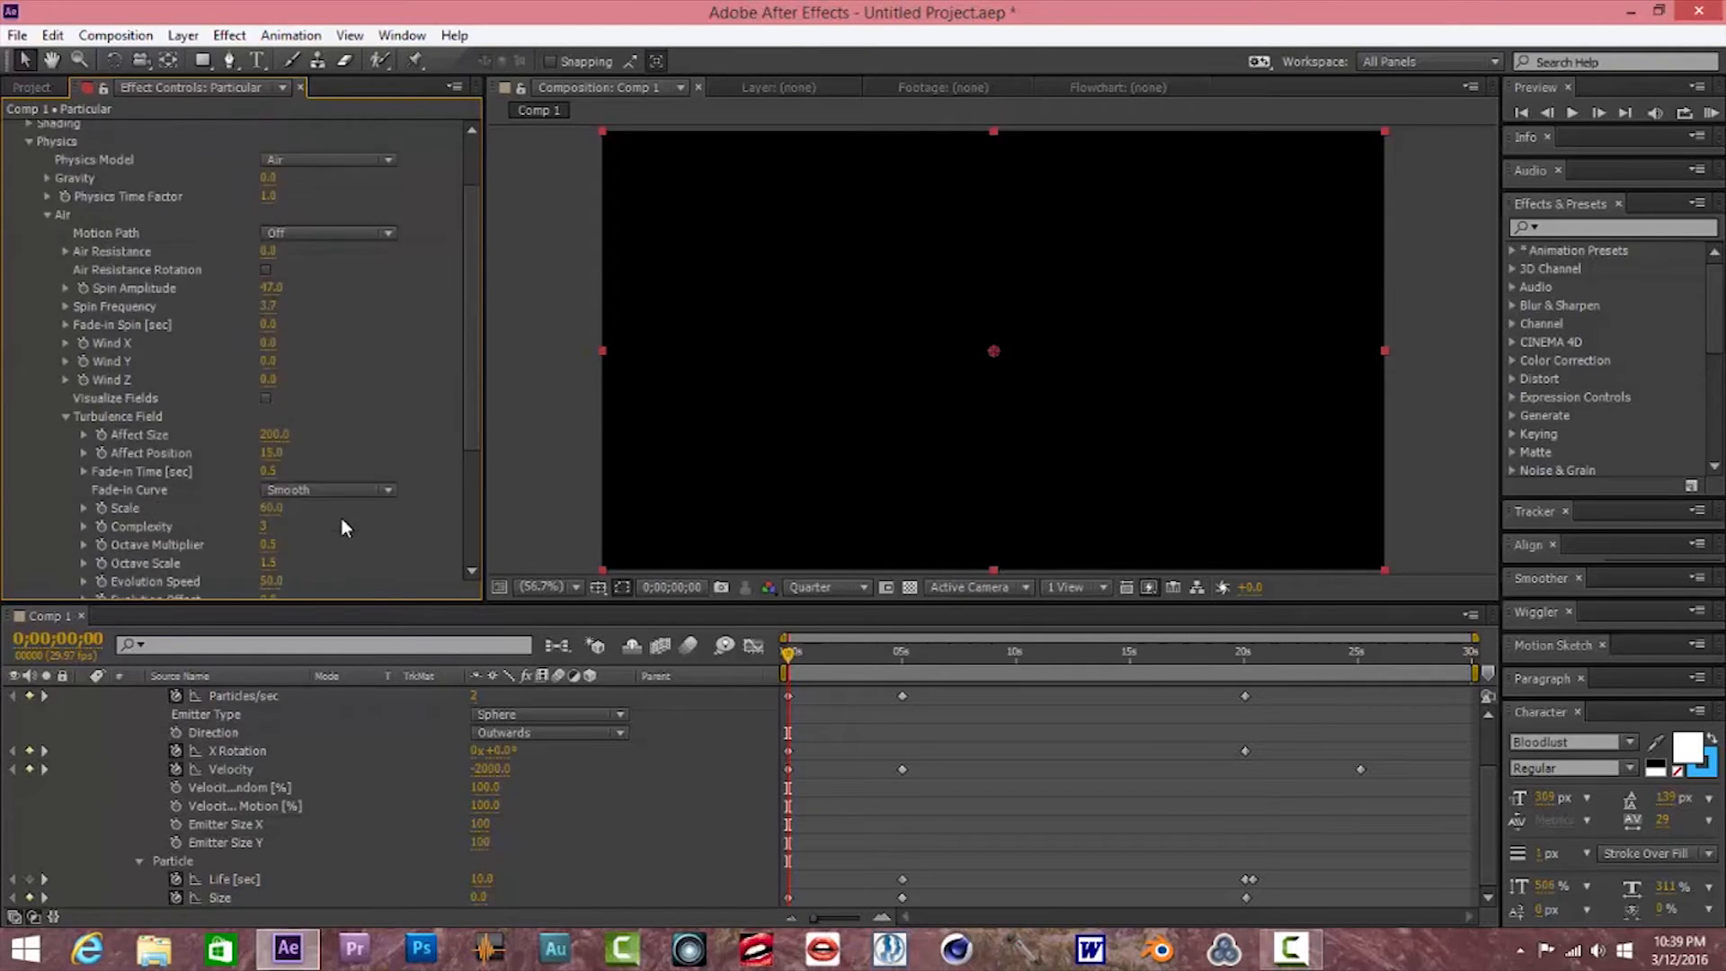
click(28, 221)
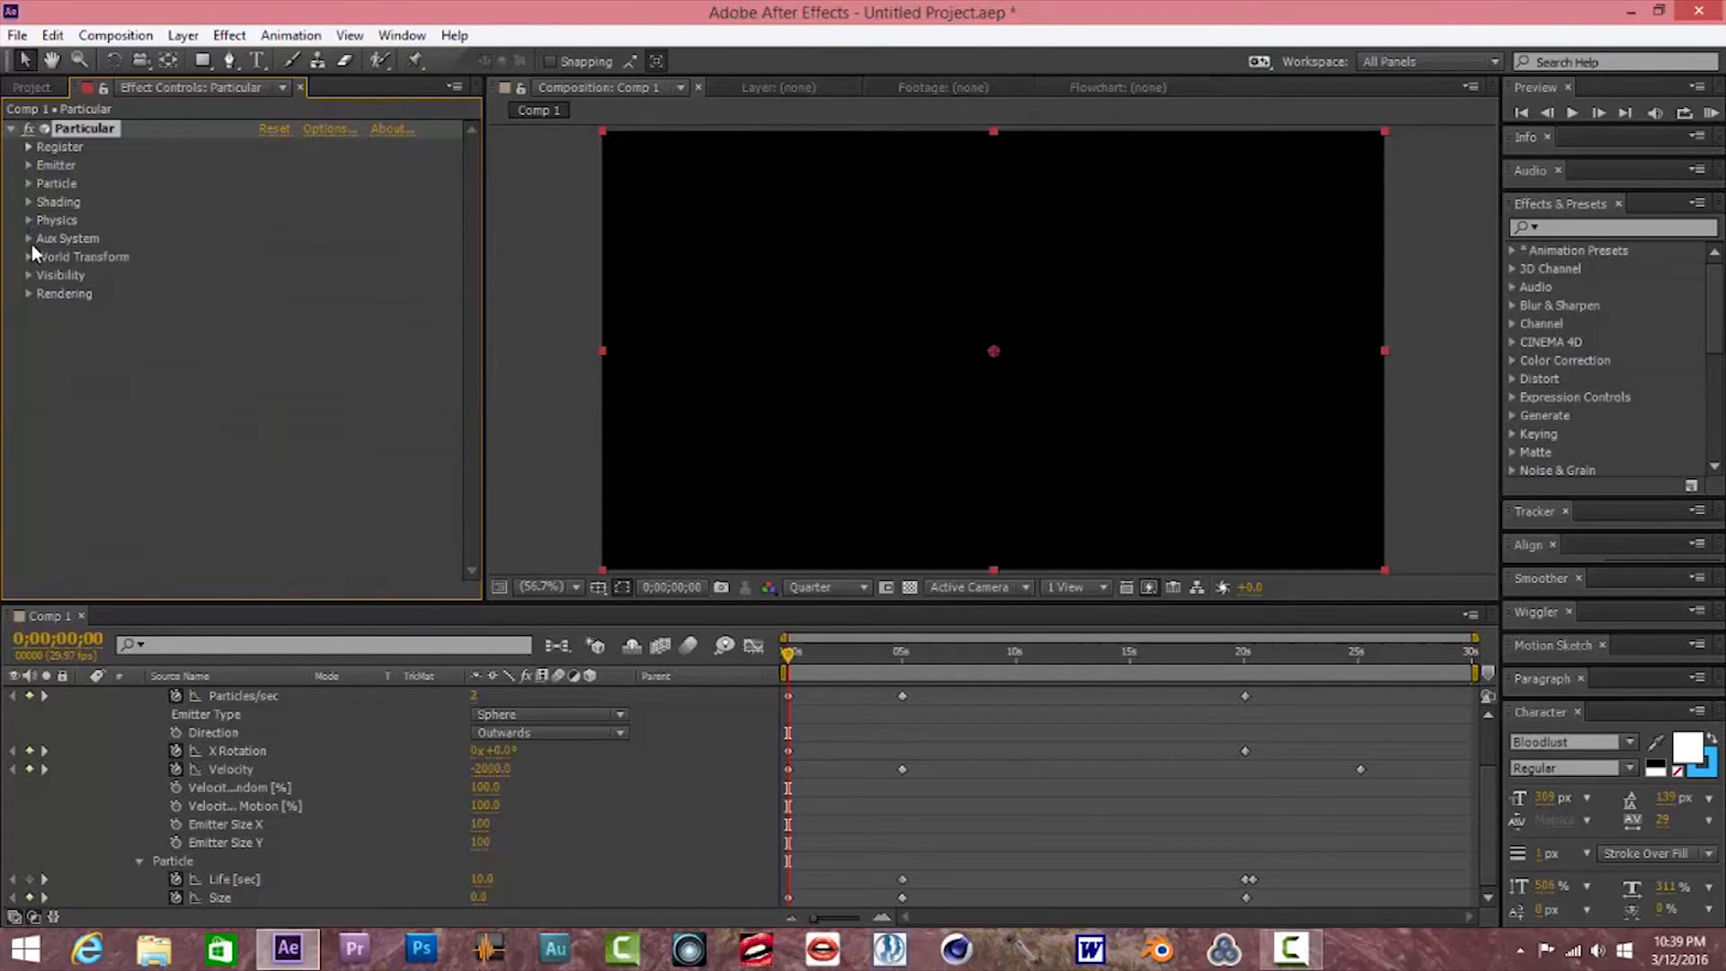
Set the Aux System to emit continuously with 3 particles per second and a Life of 3 seconds
click(29, 241)
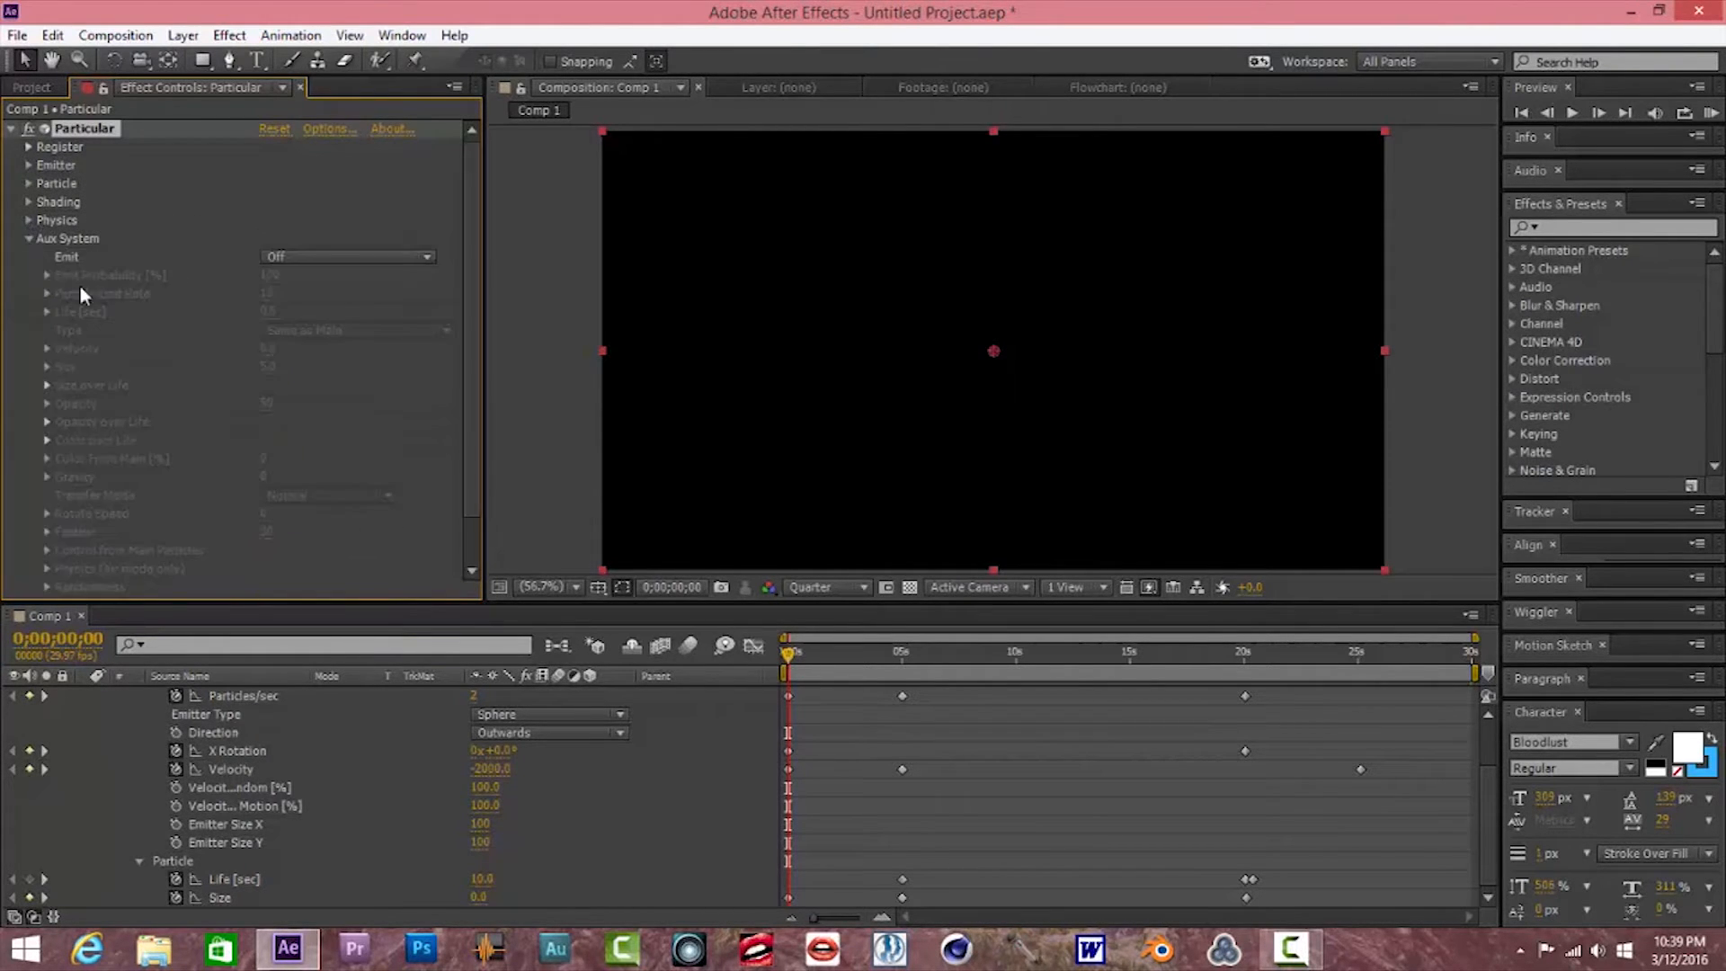
click(426, 258)
click(340, 325)
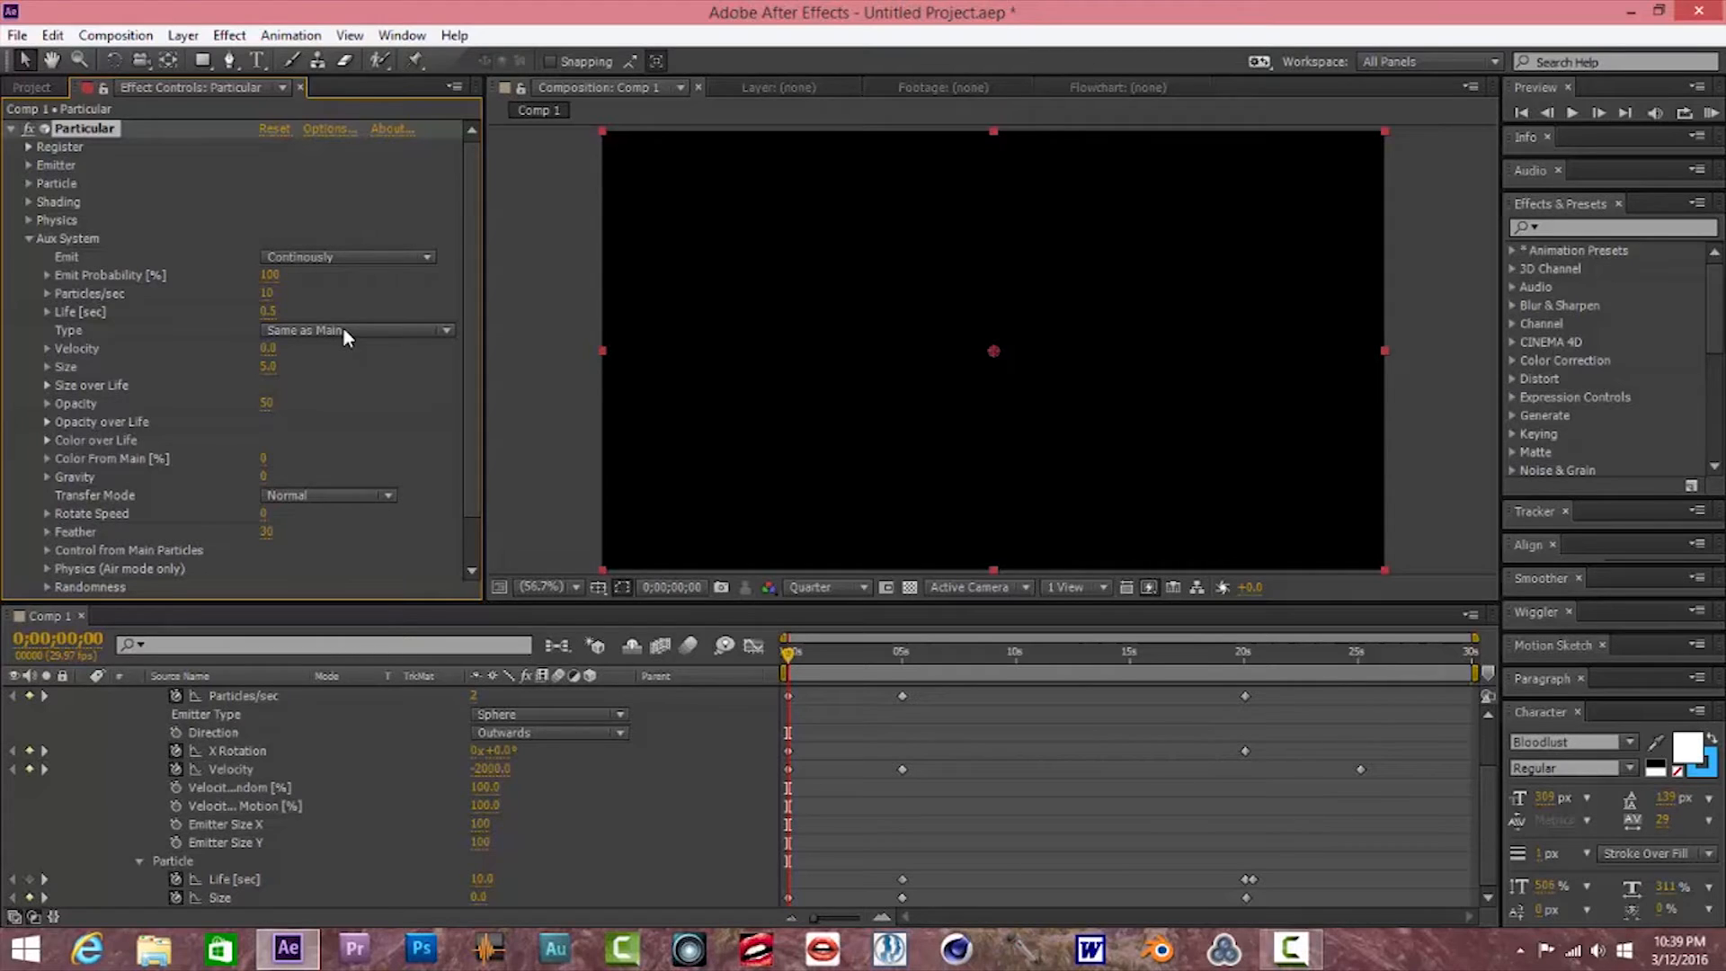
click(270, 294)
text(3)
key(Return)
click(269, 312)
text(3)
key(Return)
Set the Aux System Type to Glow Sphere (No DOF), its Velocity to 15 and its Size to 12
click(447, 331)
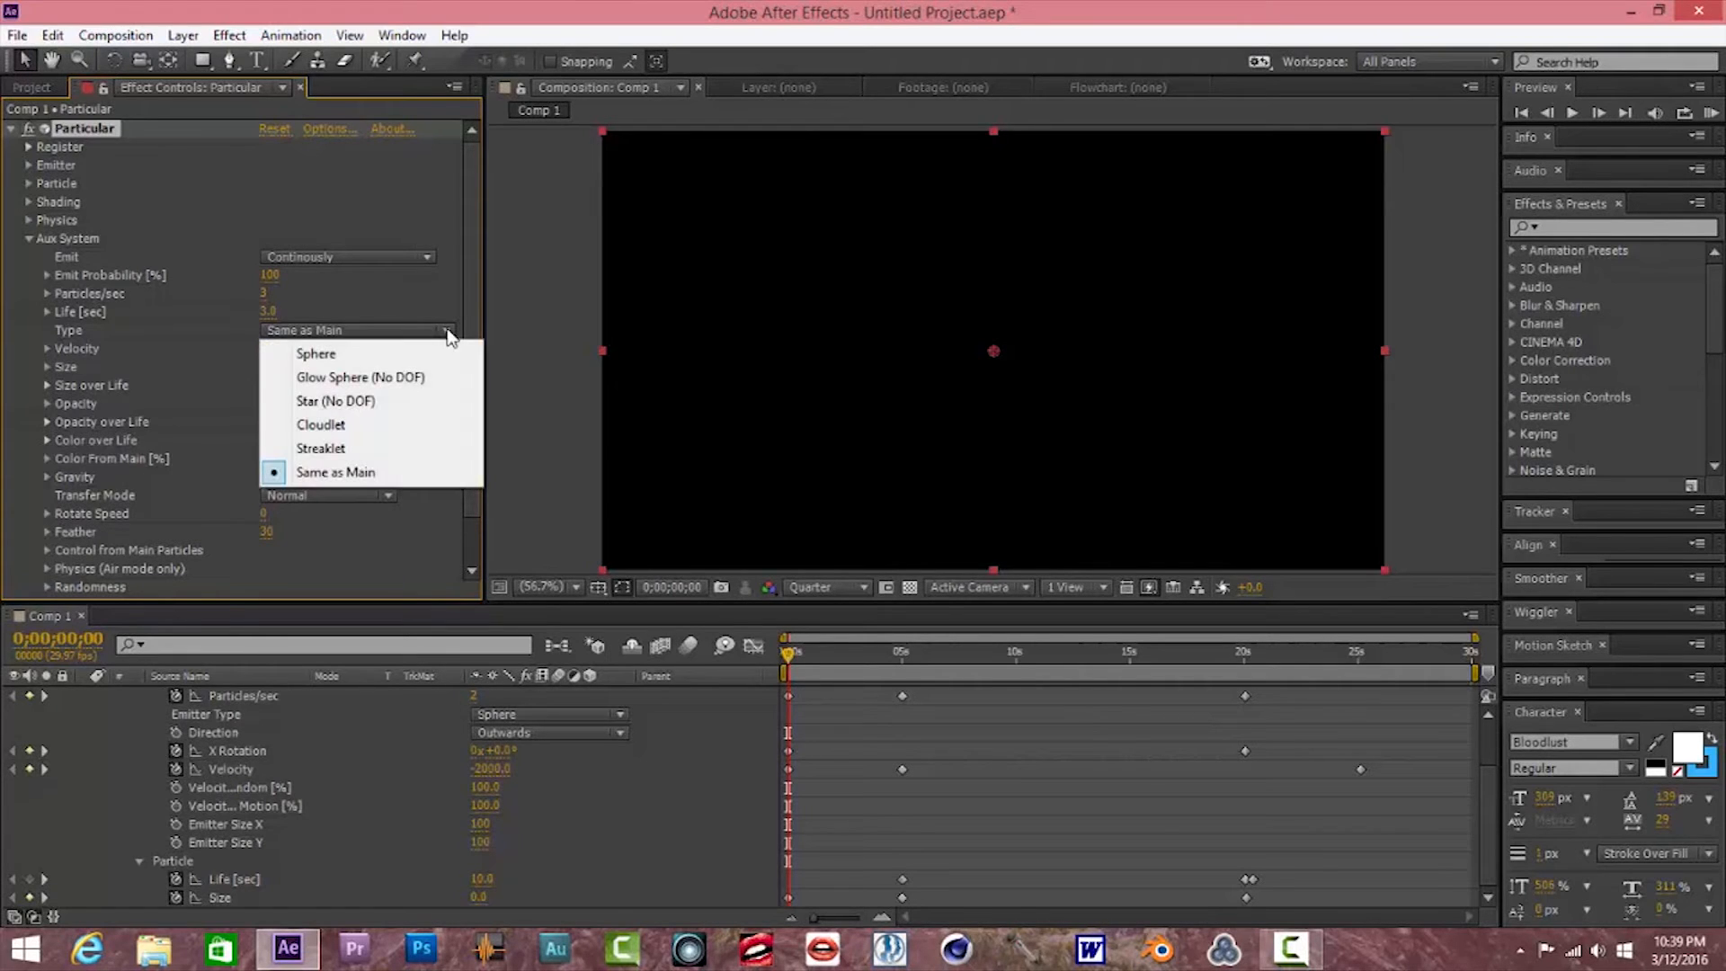
click(387, 378)
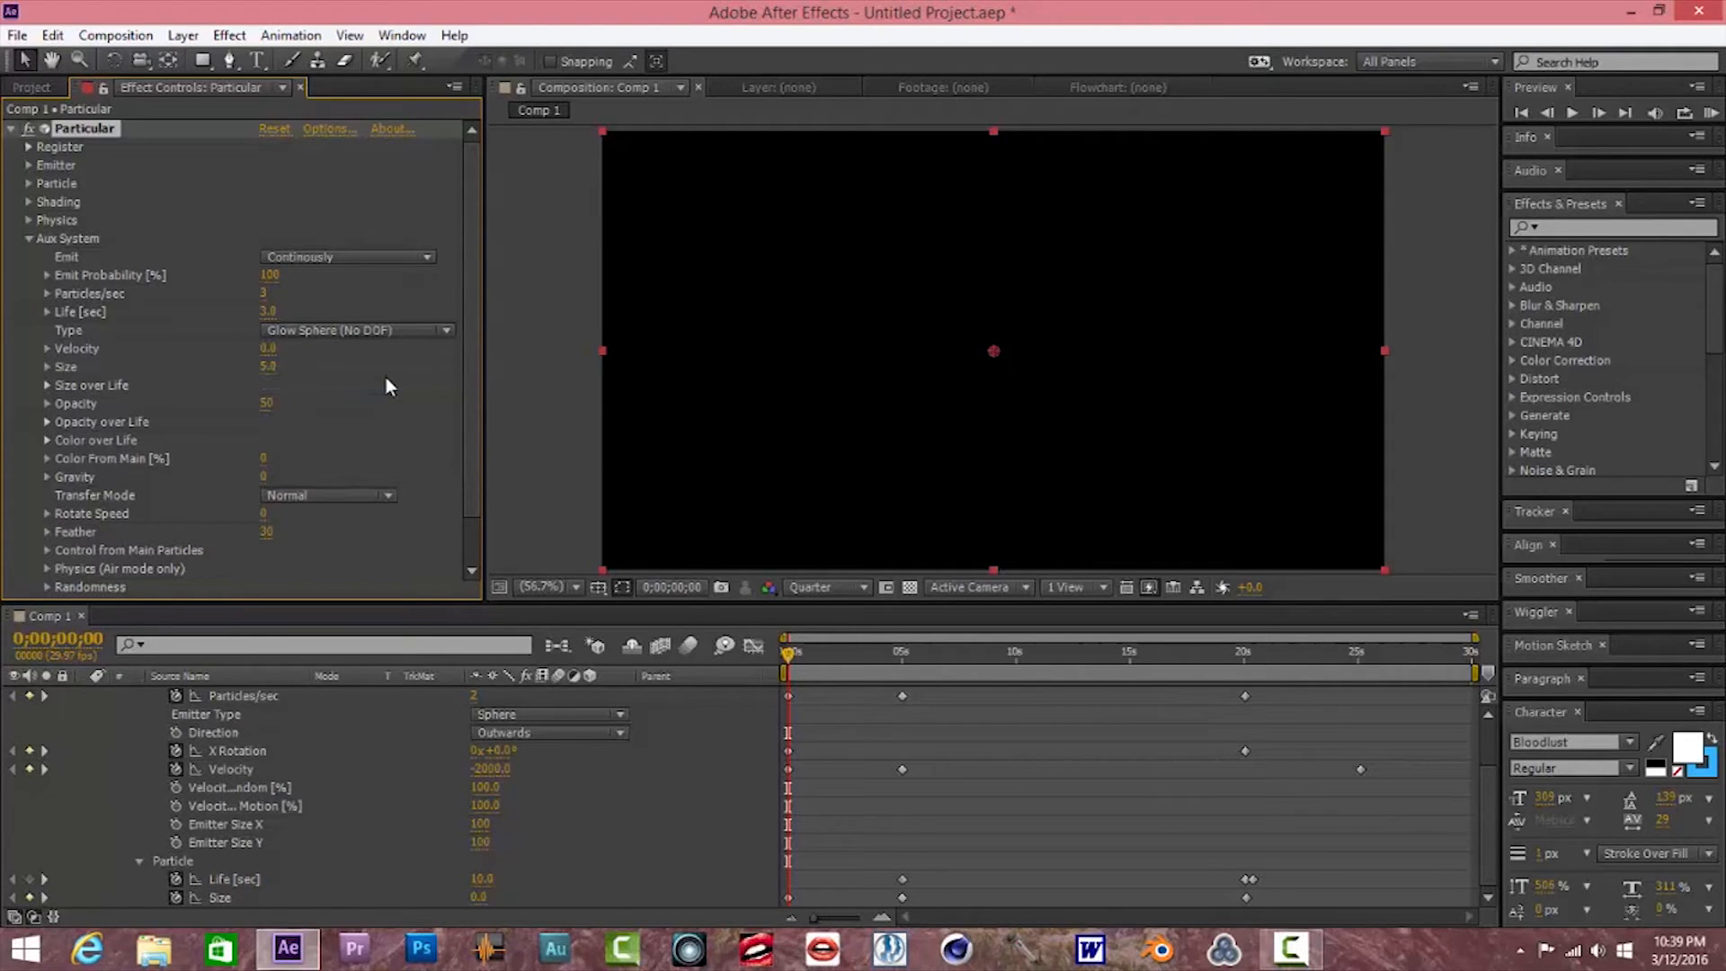
click(271, 348)
text(15)
key(Return)
click(270, 366)
Apply the linear ramp to the Aux System's Size over Life and flip it to rise from birth to death
click(47, 385)
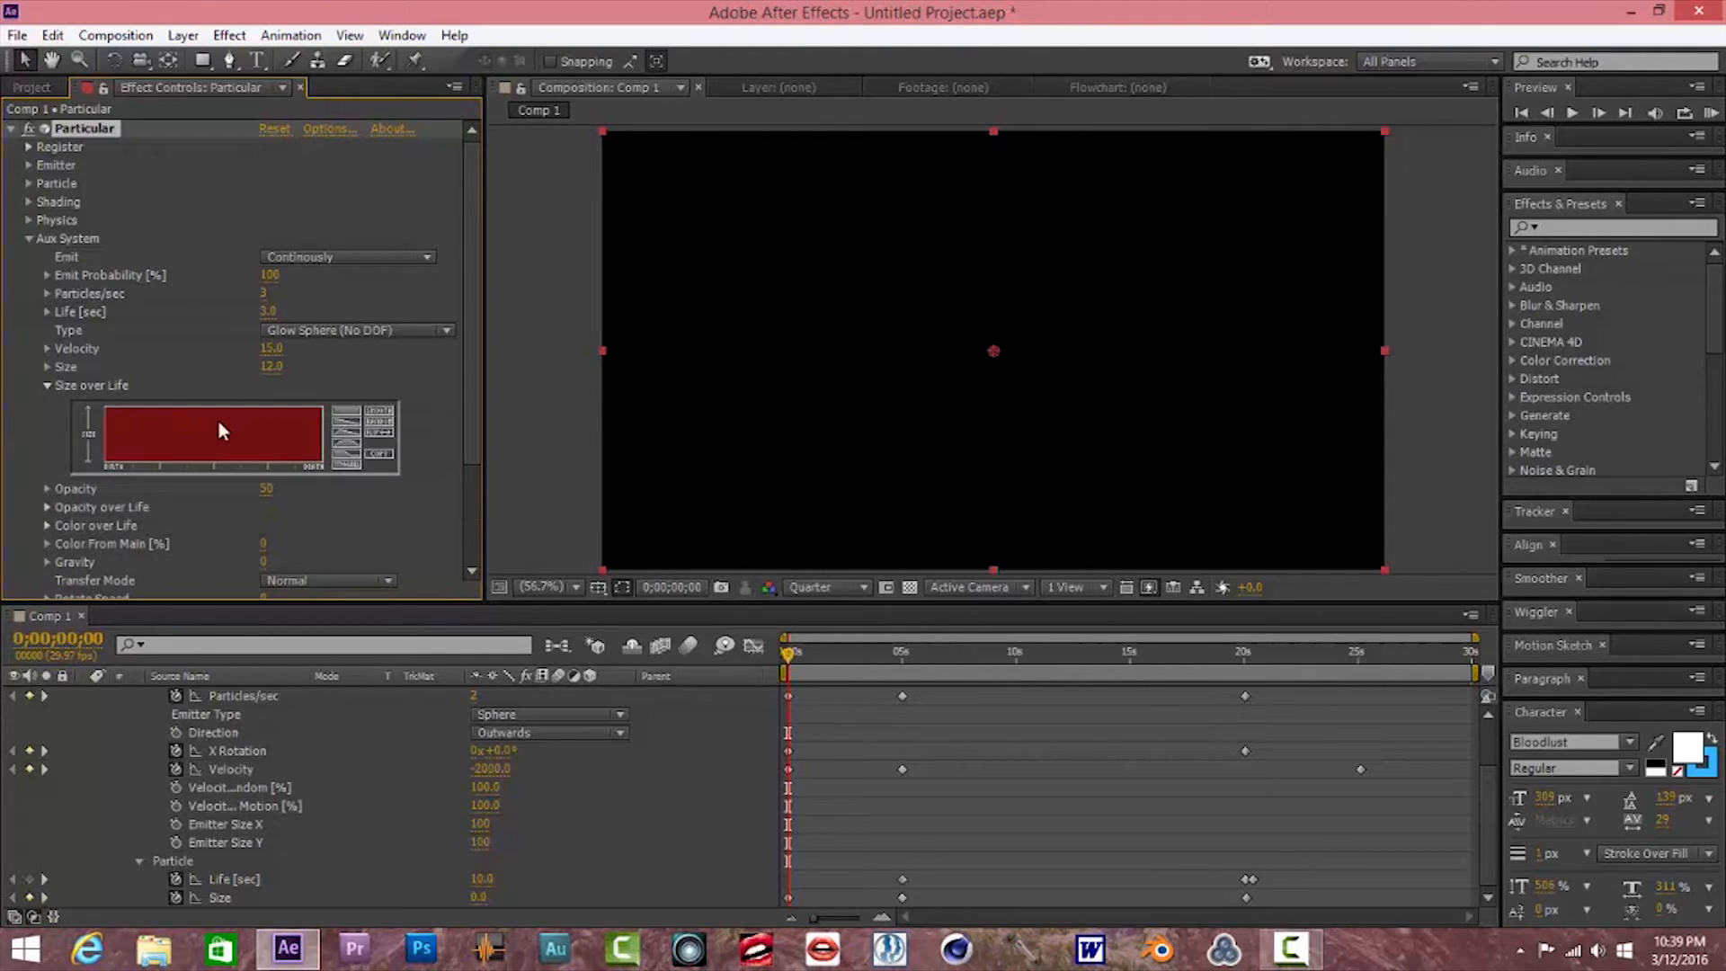
click(350, 428)
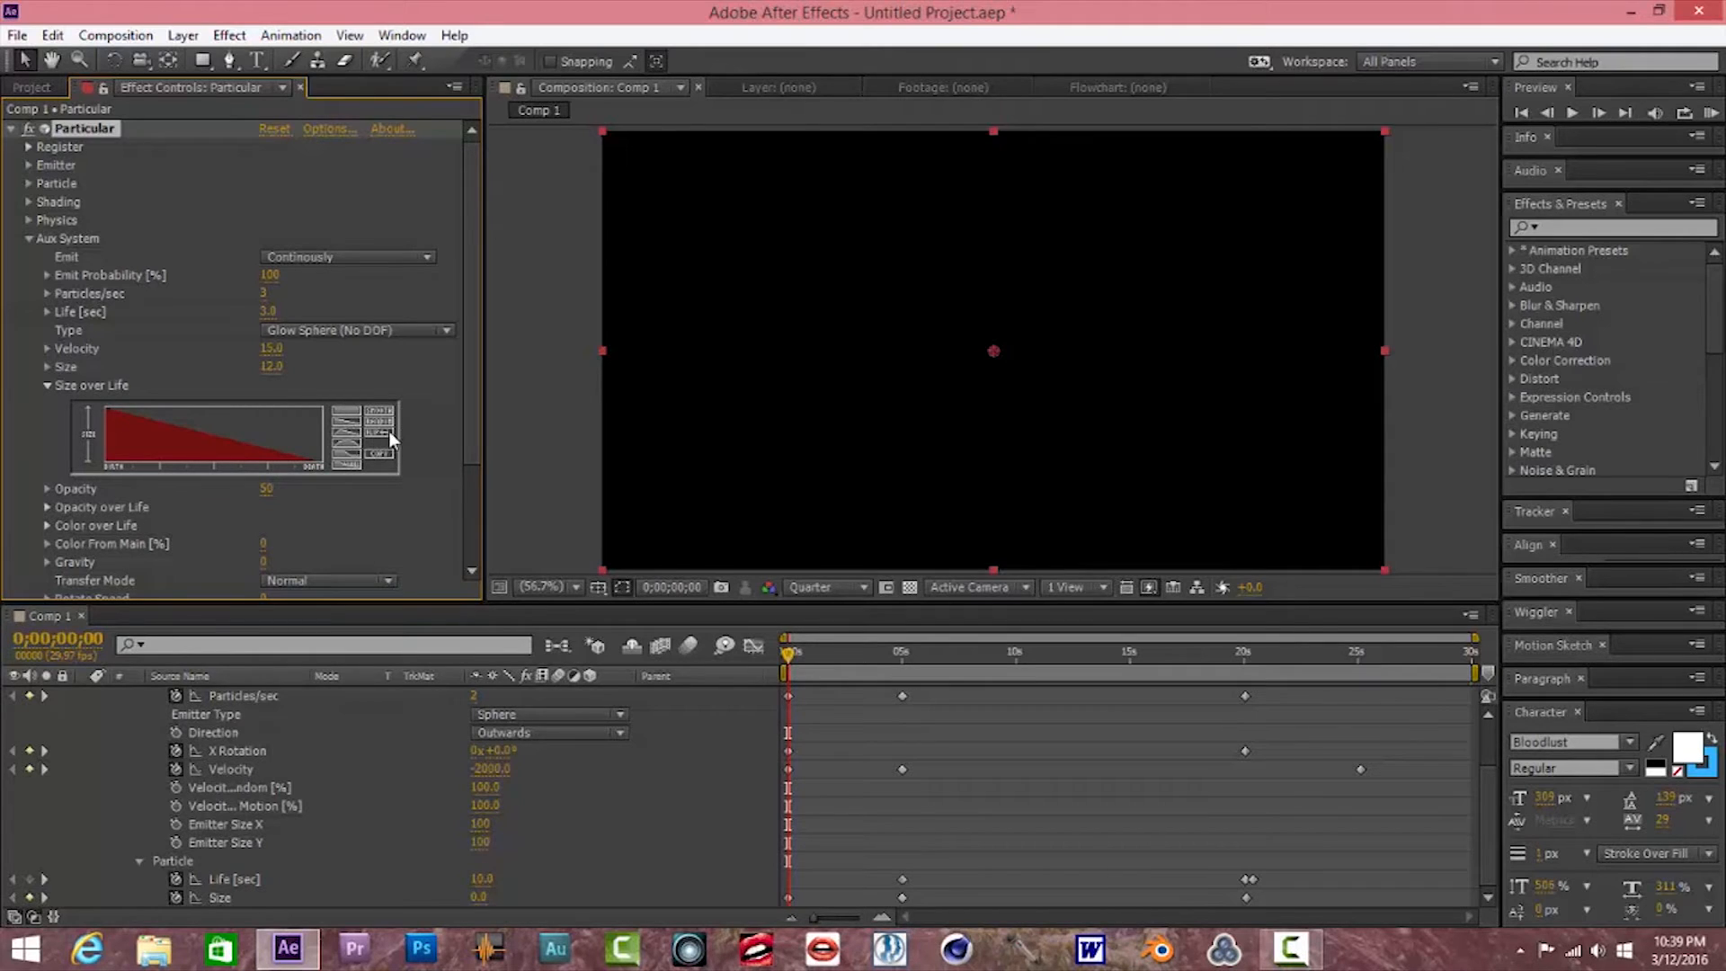
click(380, 433)
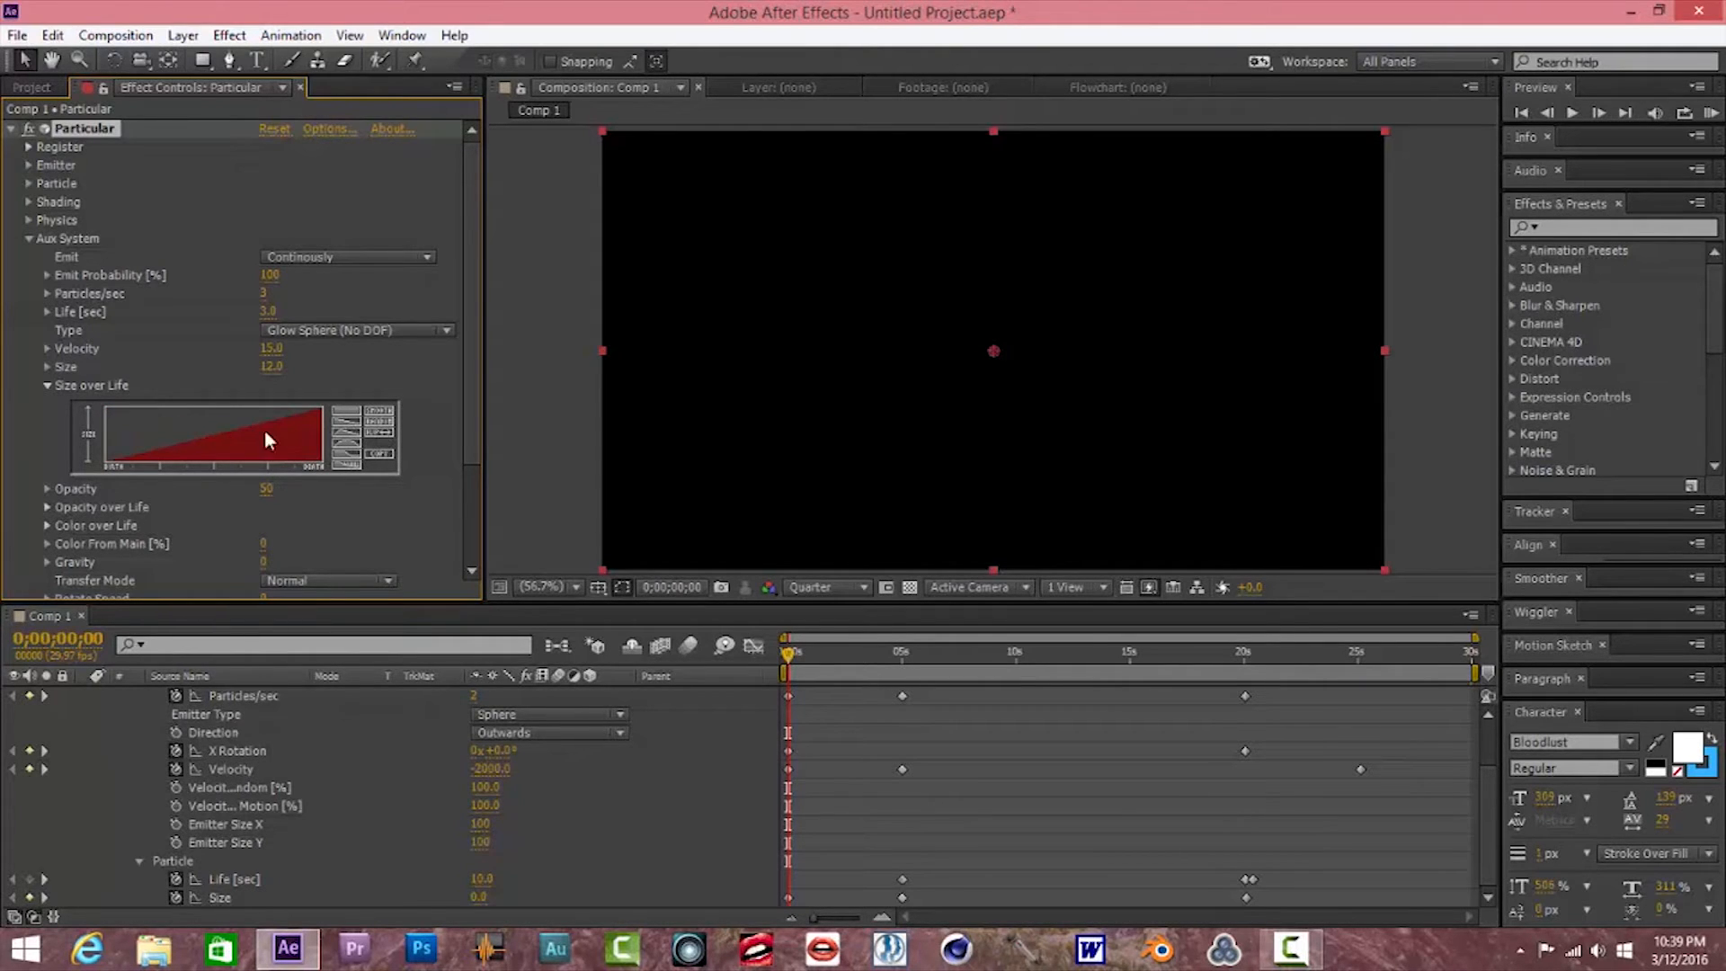
Set the Aux System's Opacity to 100 and expand its Opacity over Life graph
scroll(256, 429, down, 1)
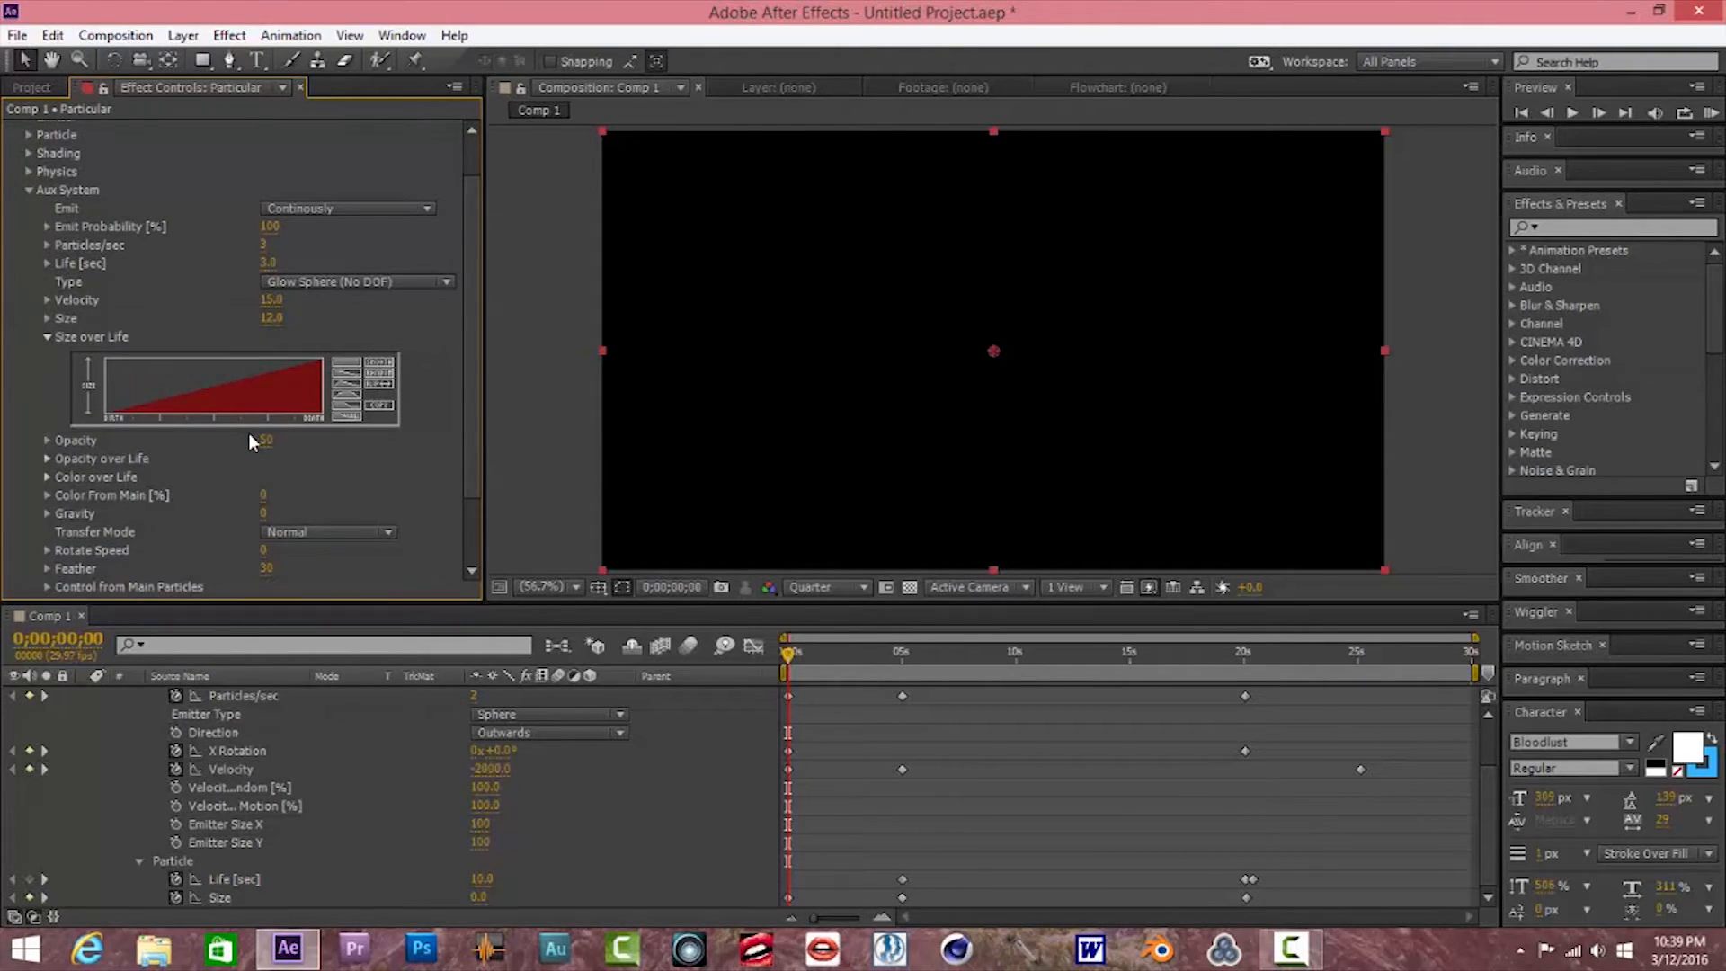
drag(268, 447, 384, 449)
click(50, 457)
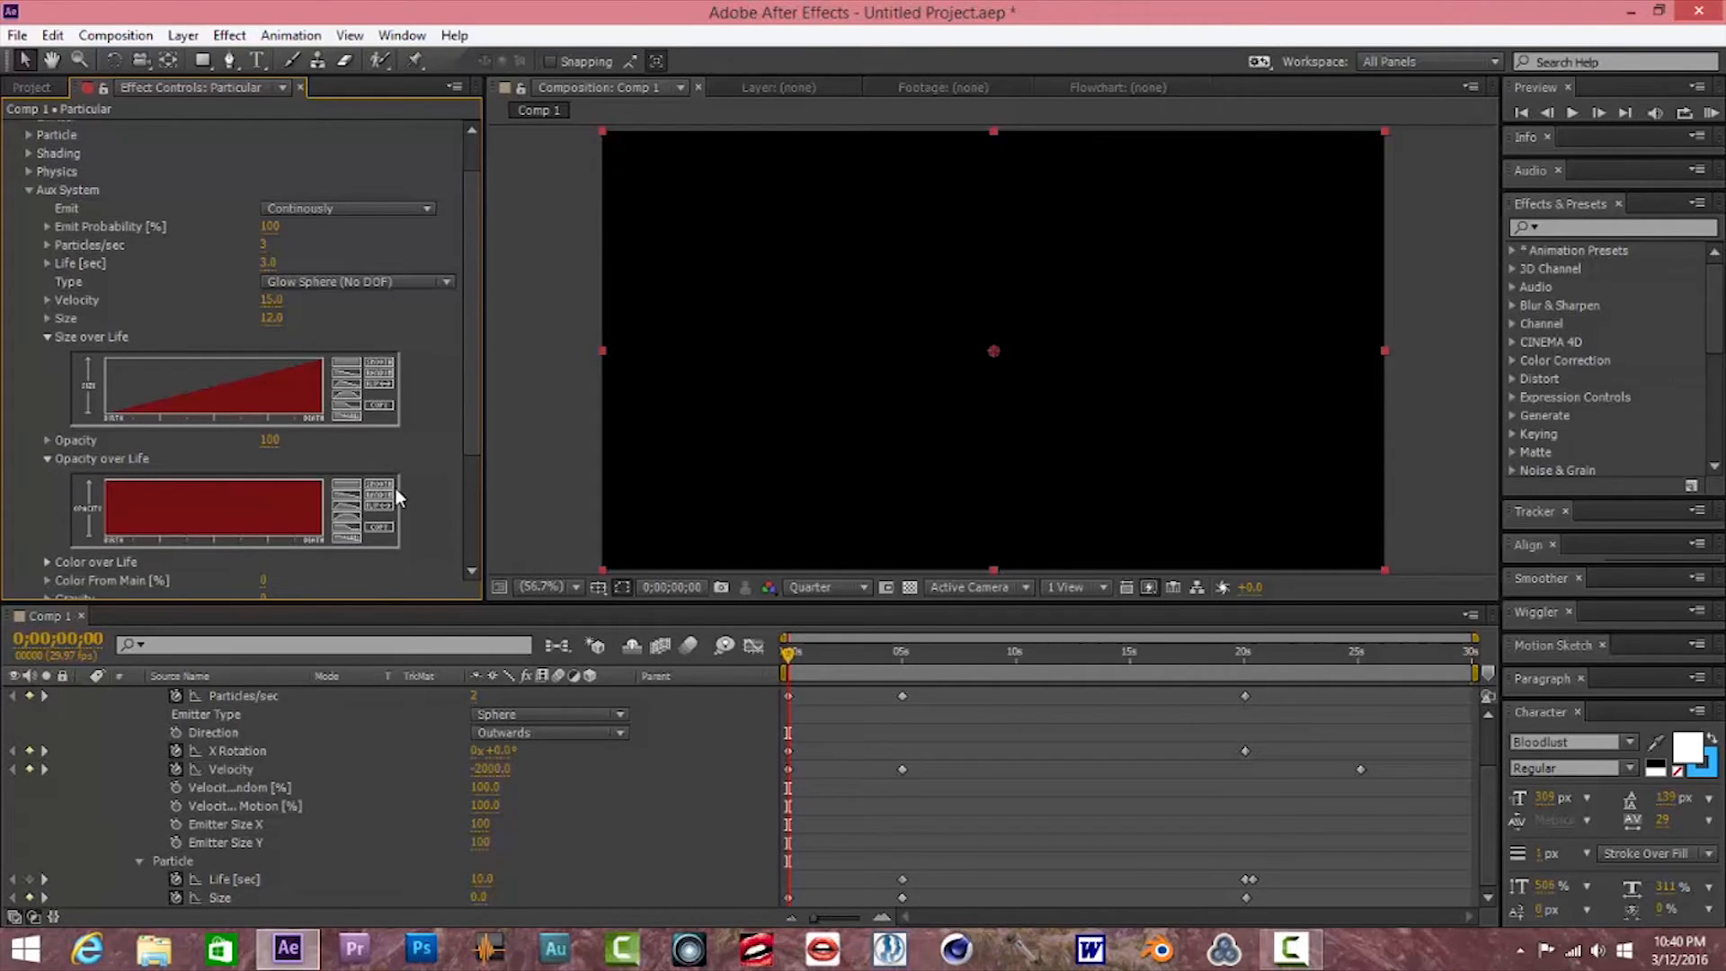
Apply the falling linear ramp to the Aux System's Opacity over Life and set Color From Main to 100%
click(343, 495)
scroll(344, 496, down, 3)
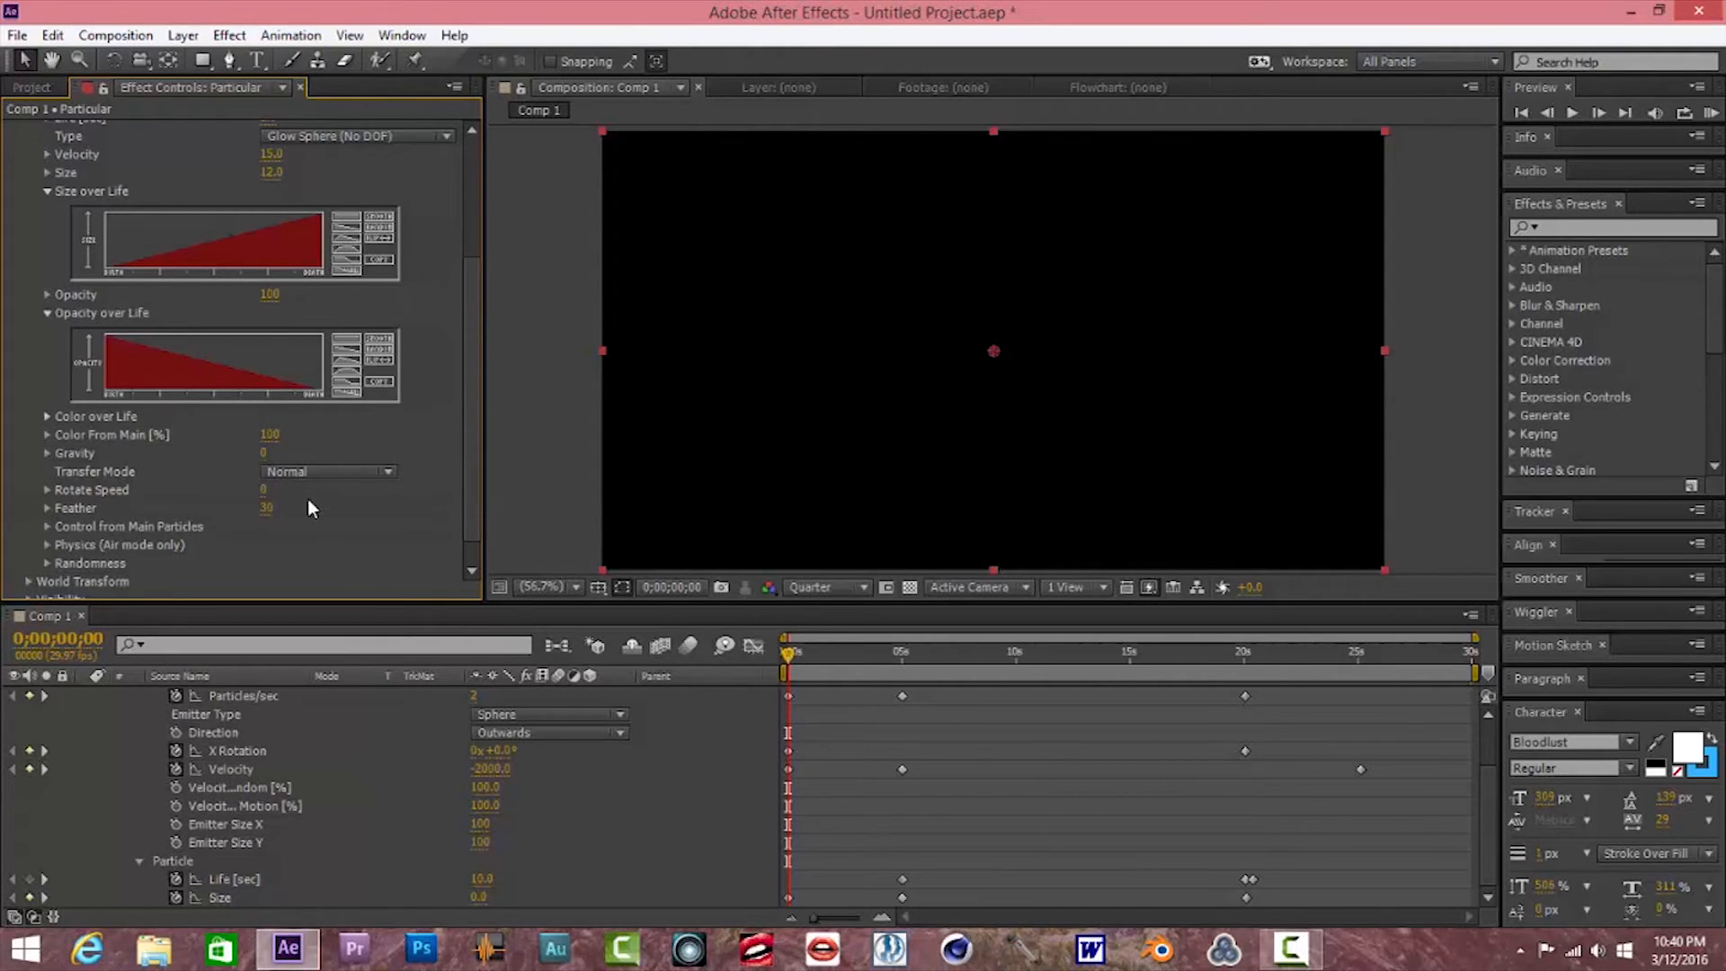
Set the Aux System's Rotate Speed to 5
click(261, 489)
text(5)
key(Return)
scroll(342, 550, down, 1)
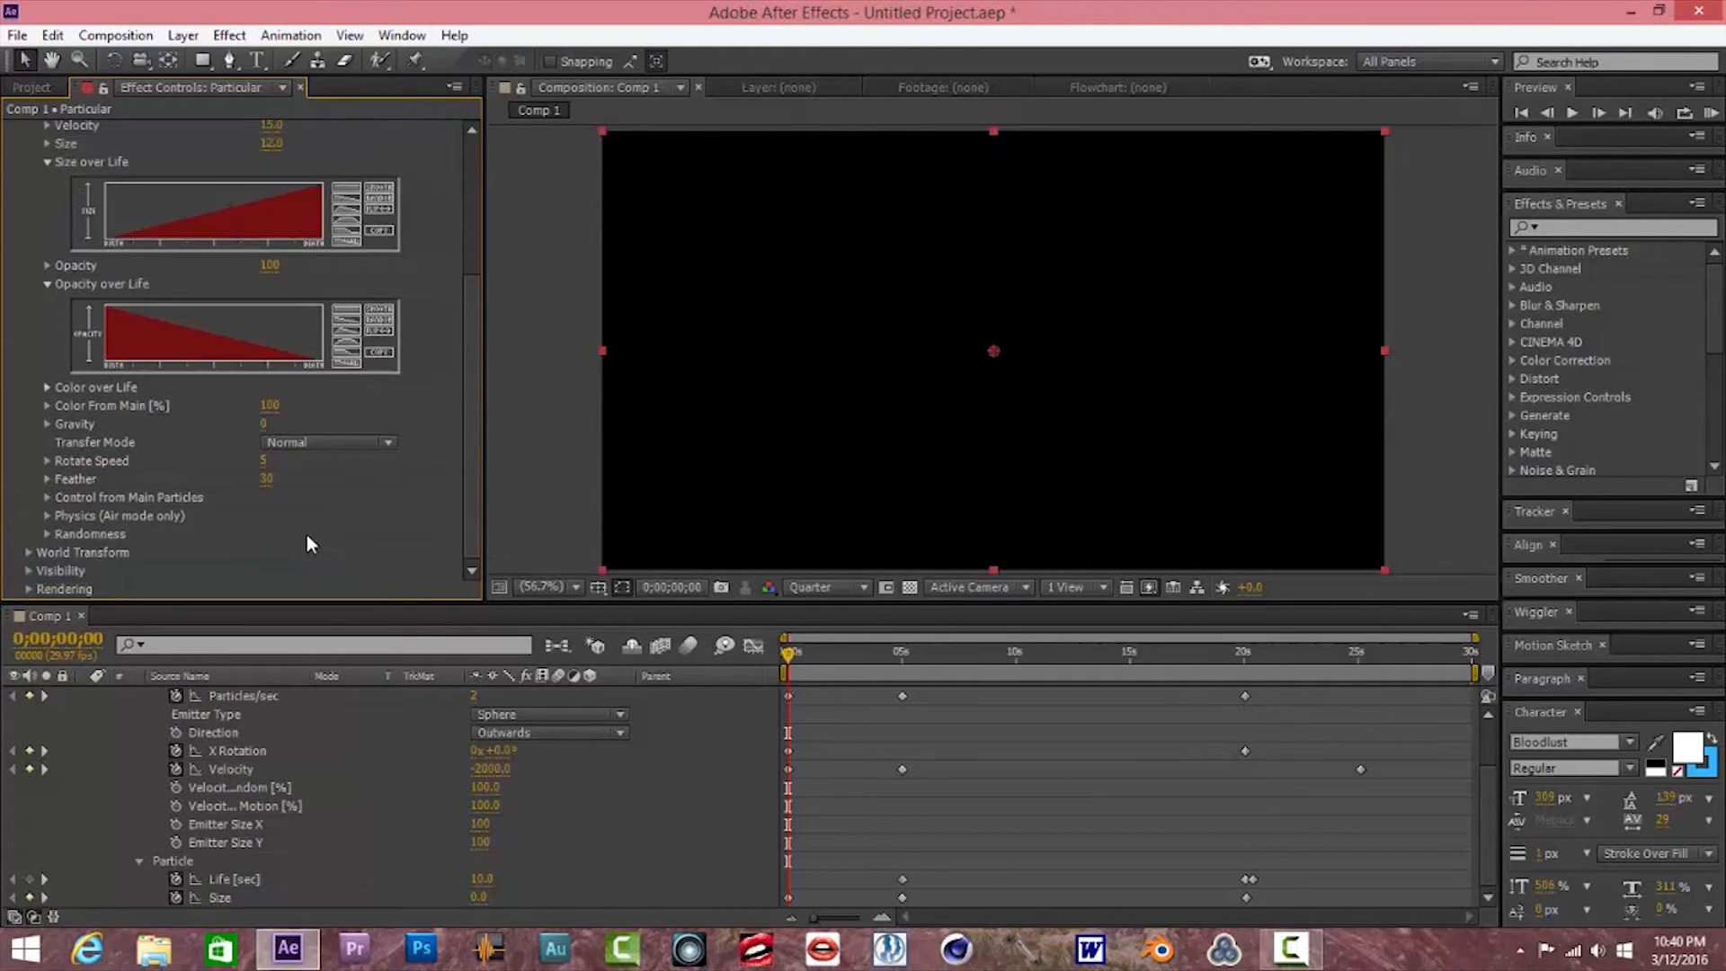
scroll(305, 532, up, 5)
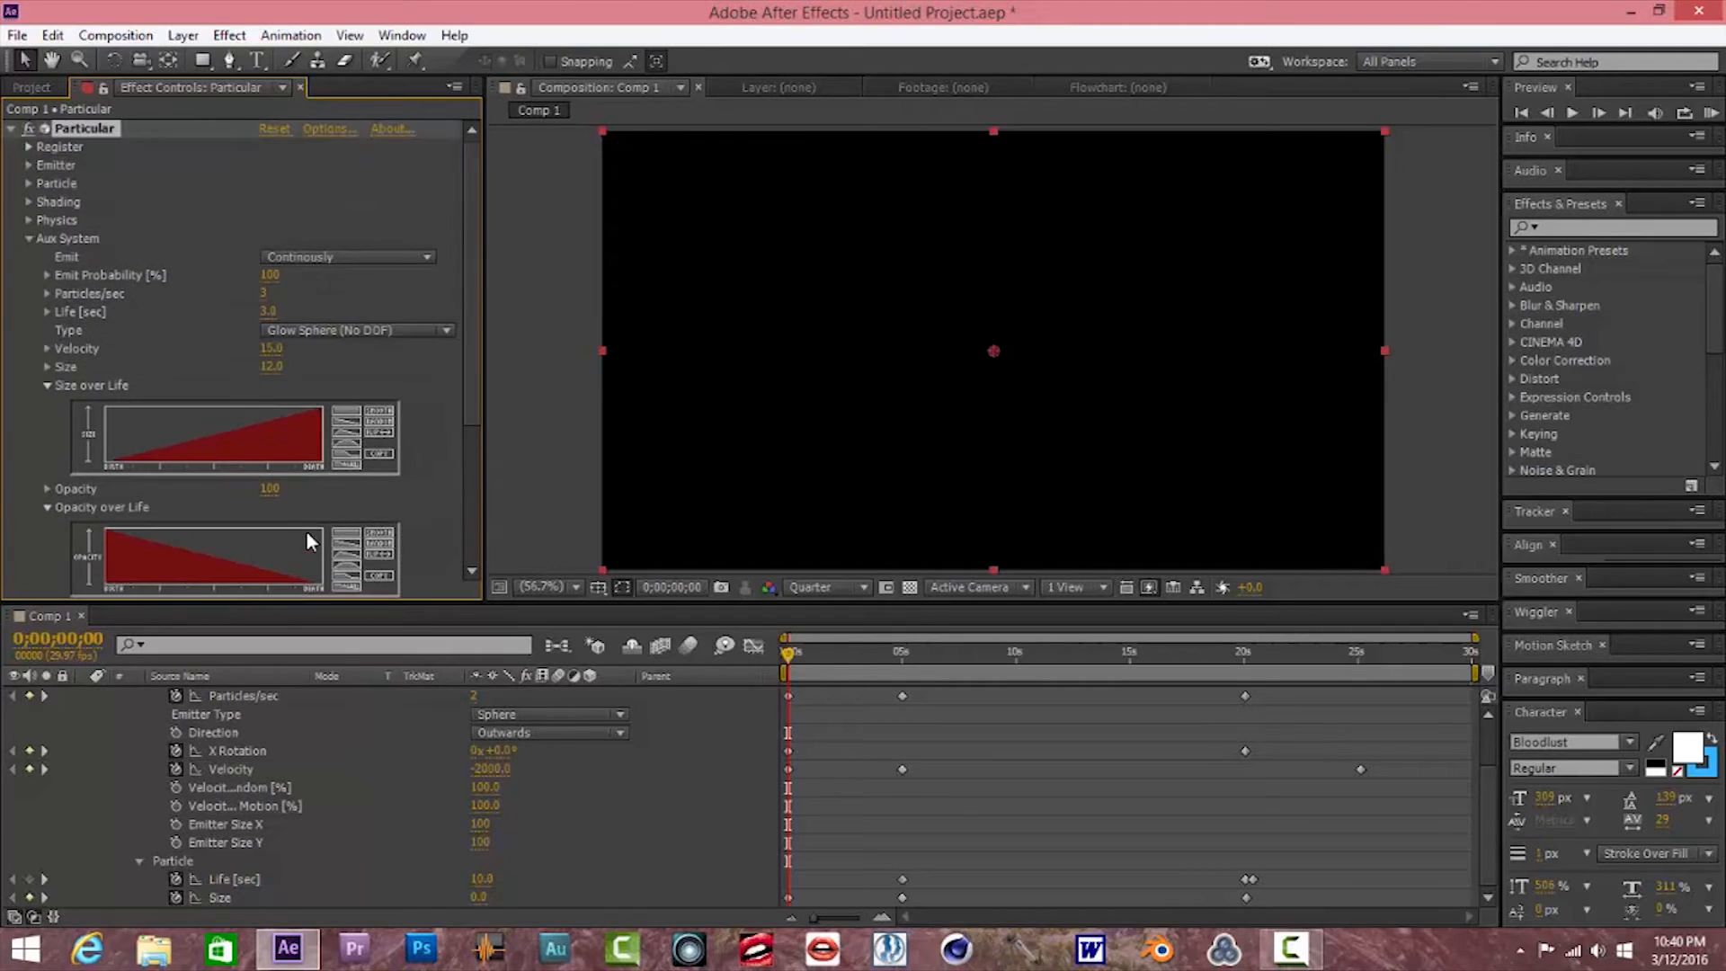
Enable keyframing for World Transform's Z Rotation W at 0 seconds and show only the Particular layer's keyframed properties
click(31, 240)
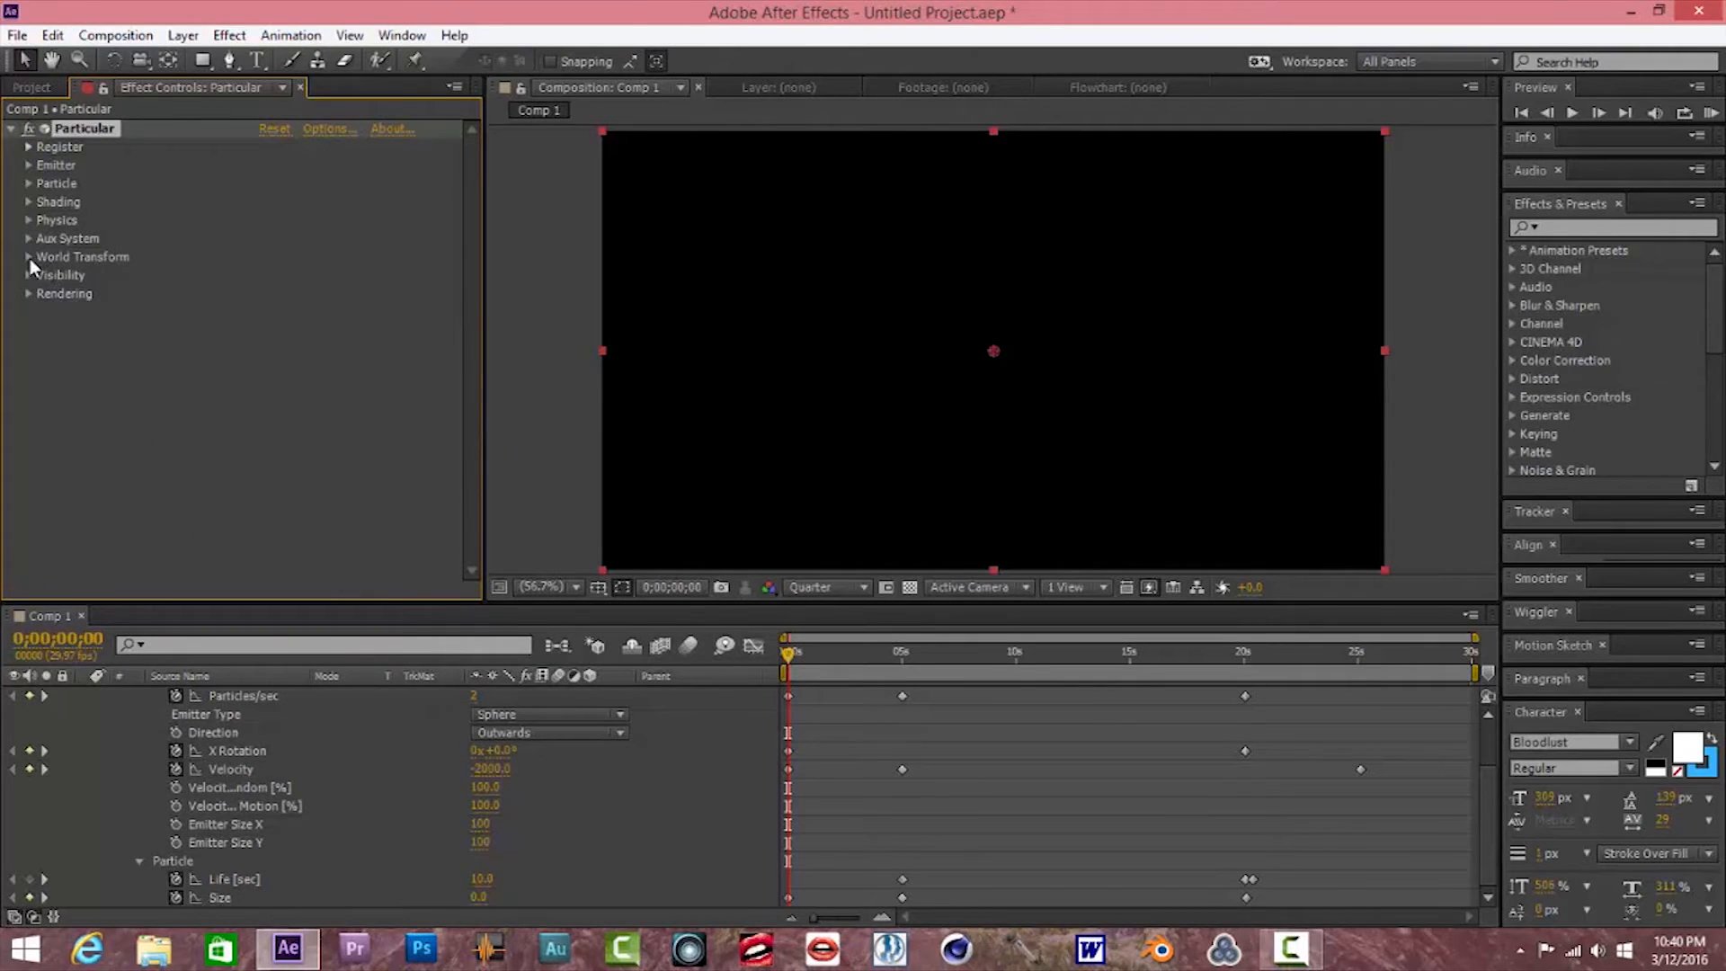
click(29, 257)
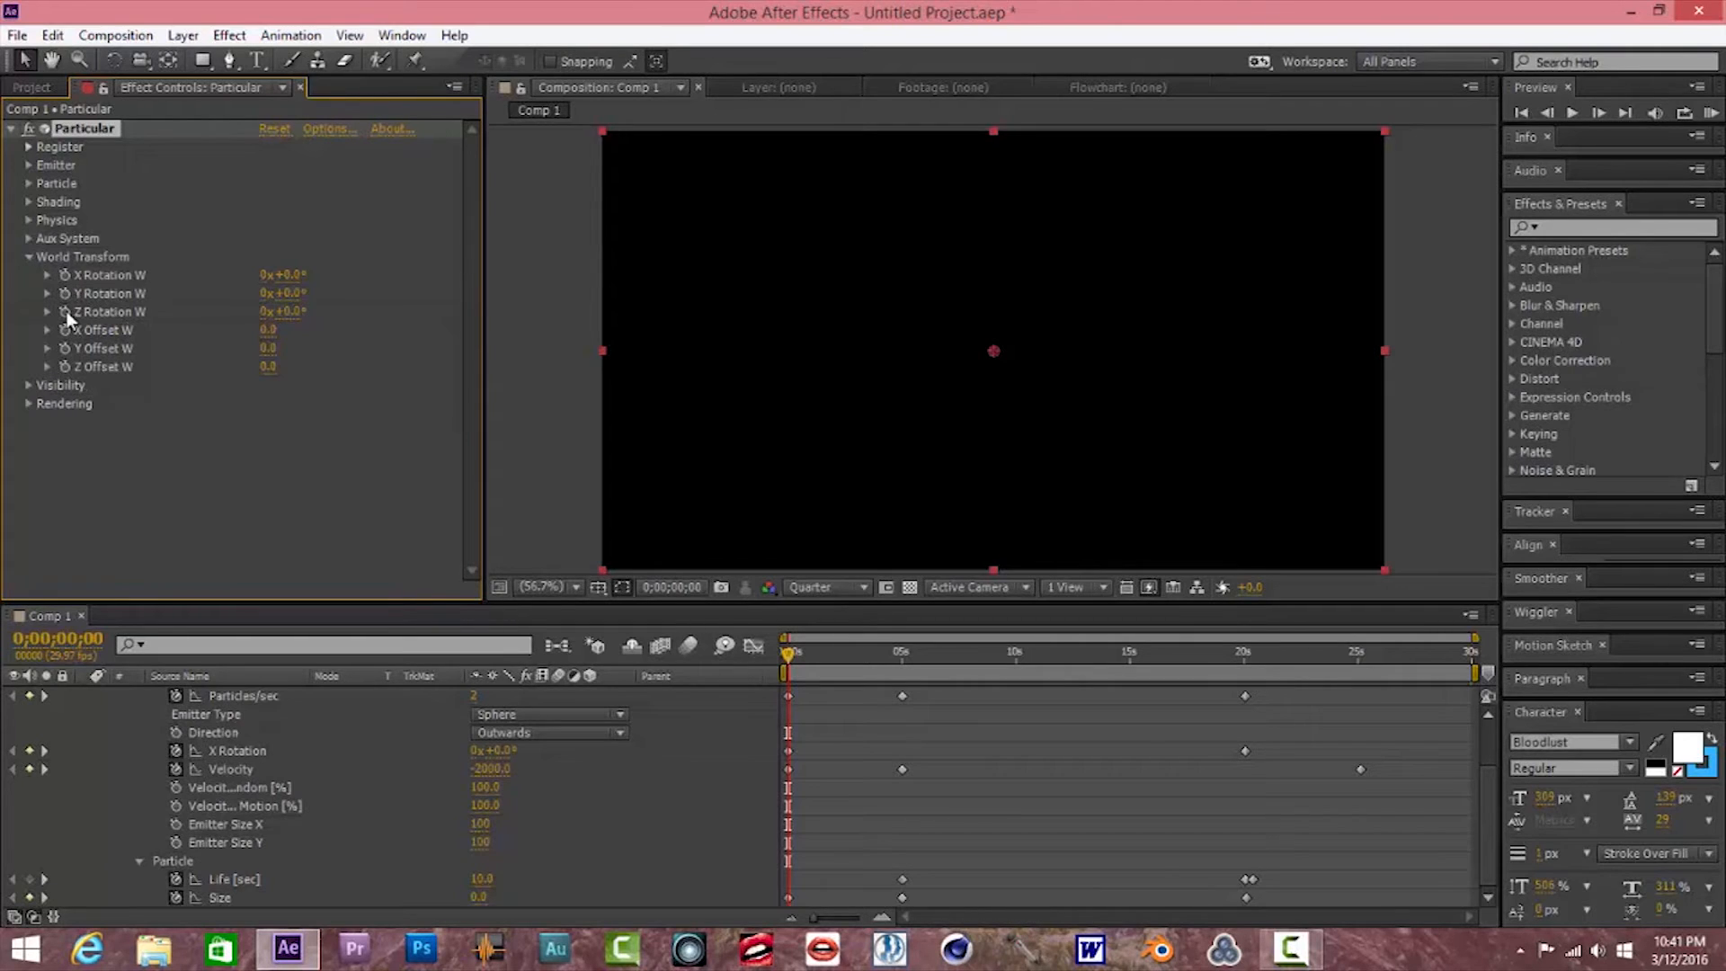
scroll(346, 782, up, 3)
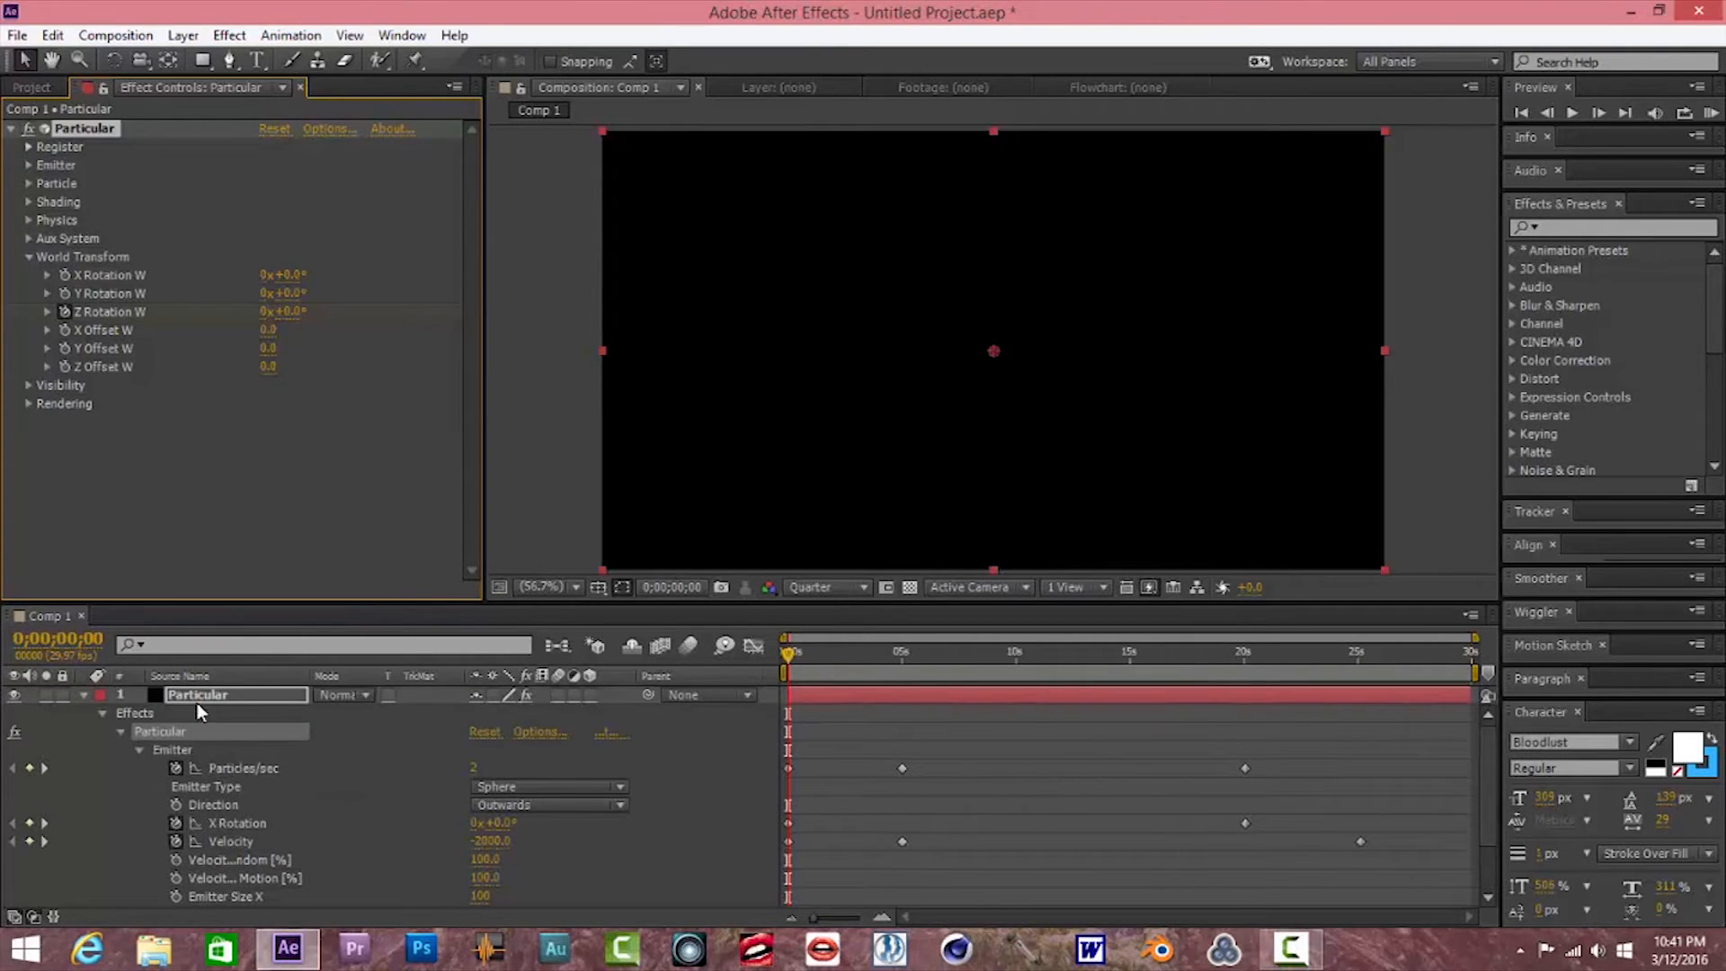
click(213, 700)
key(u)
key(u)
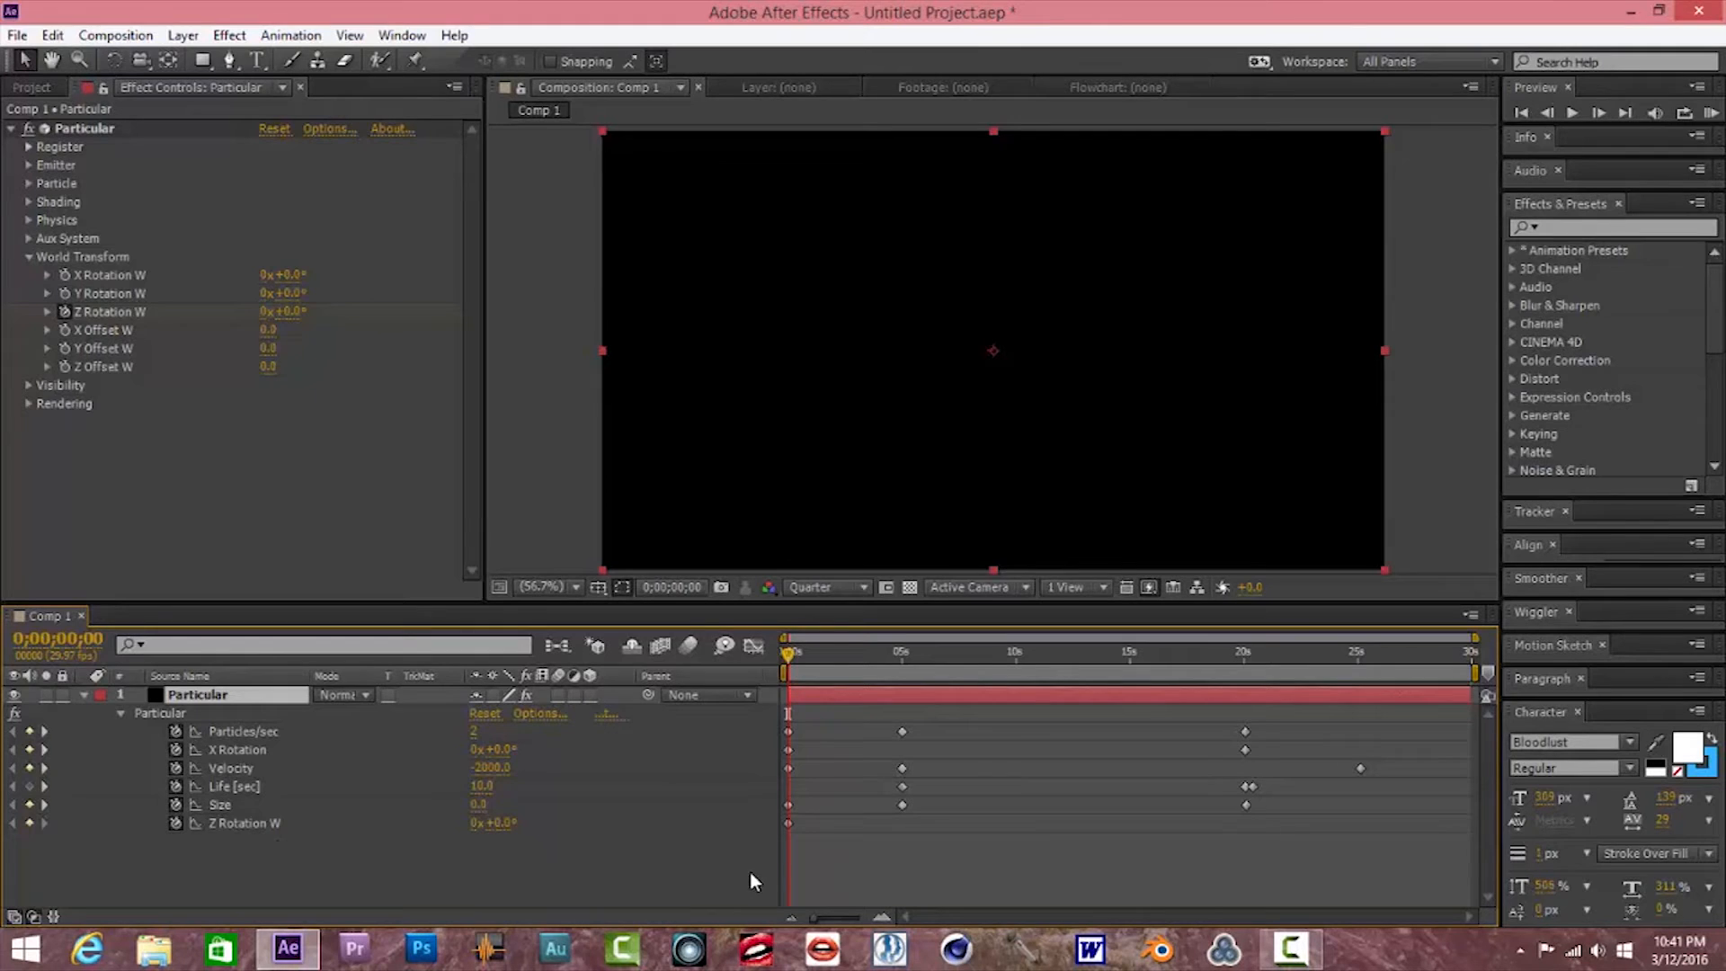
Keyframe Particular's Z Rotation W to 1x+180° at 0;00;20;02
click(1243, 651)
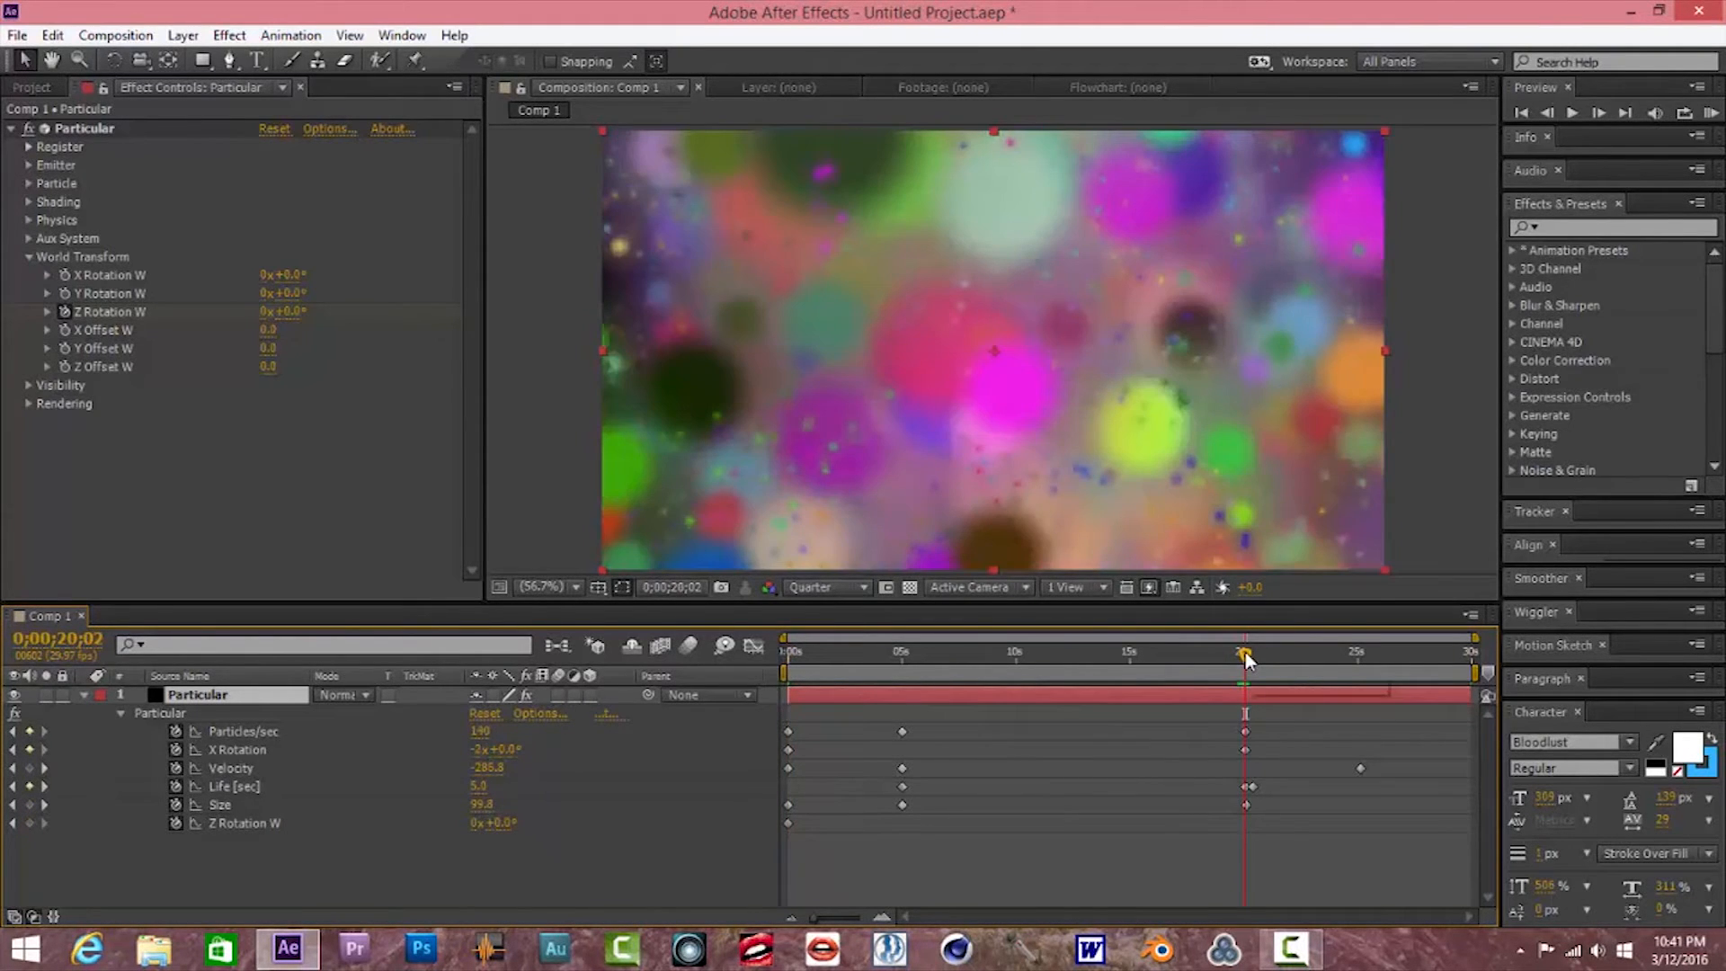
click(479, 822)
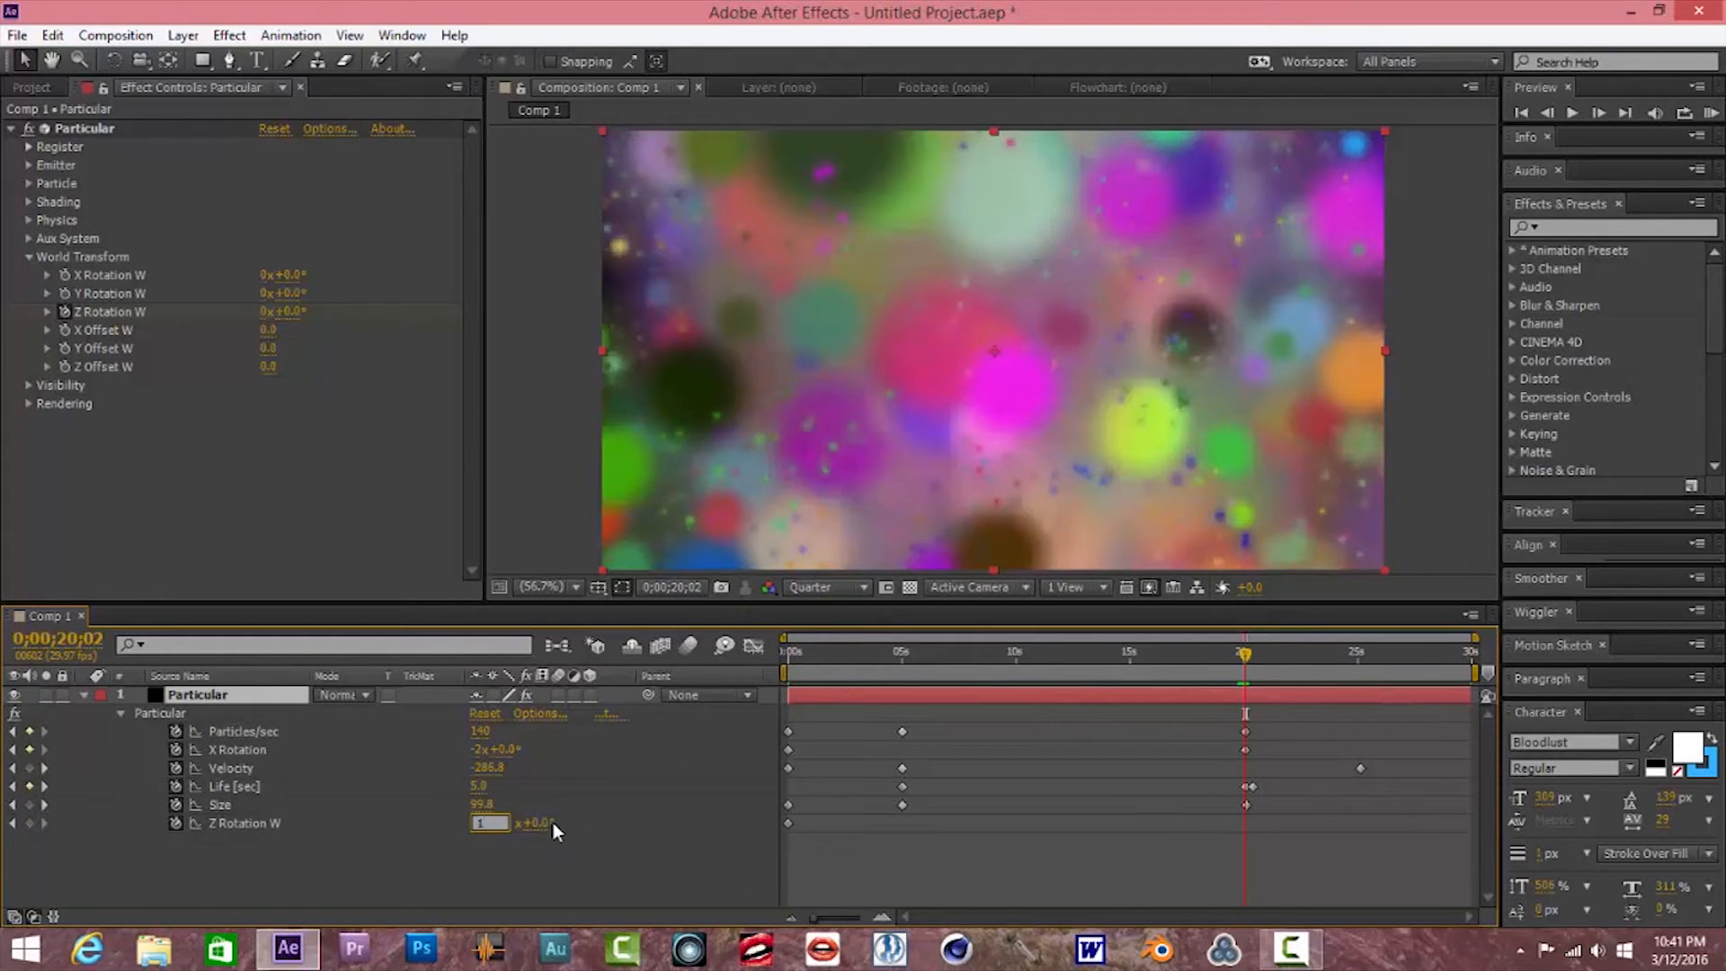
key(Return)
click(512, 820)
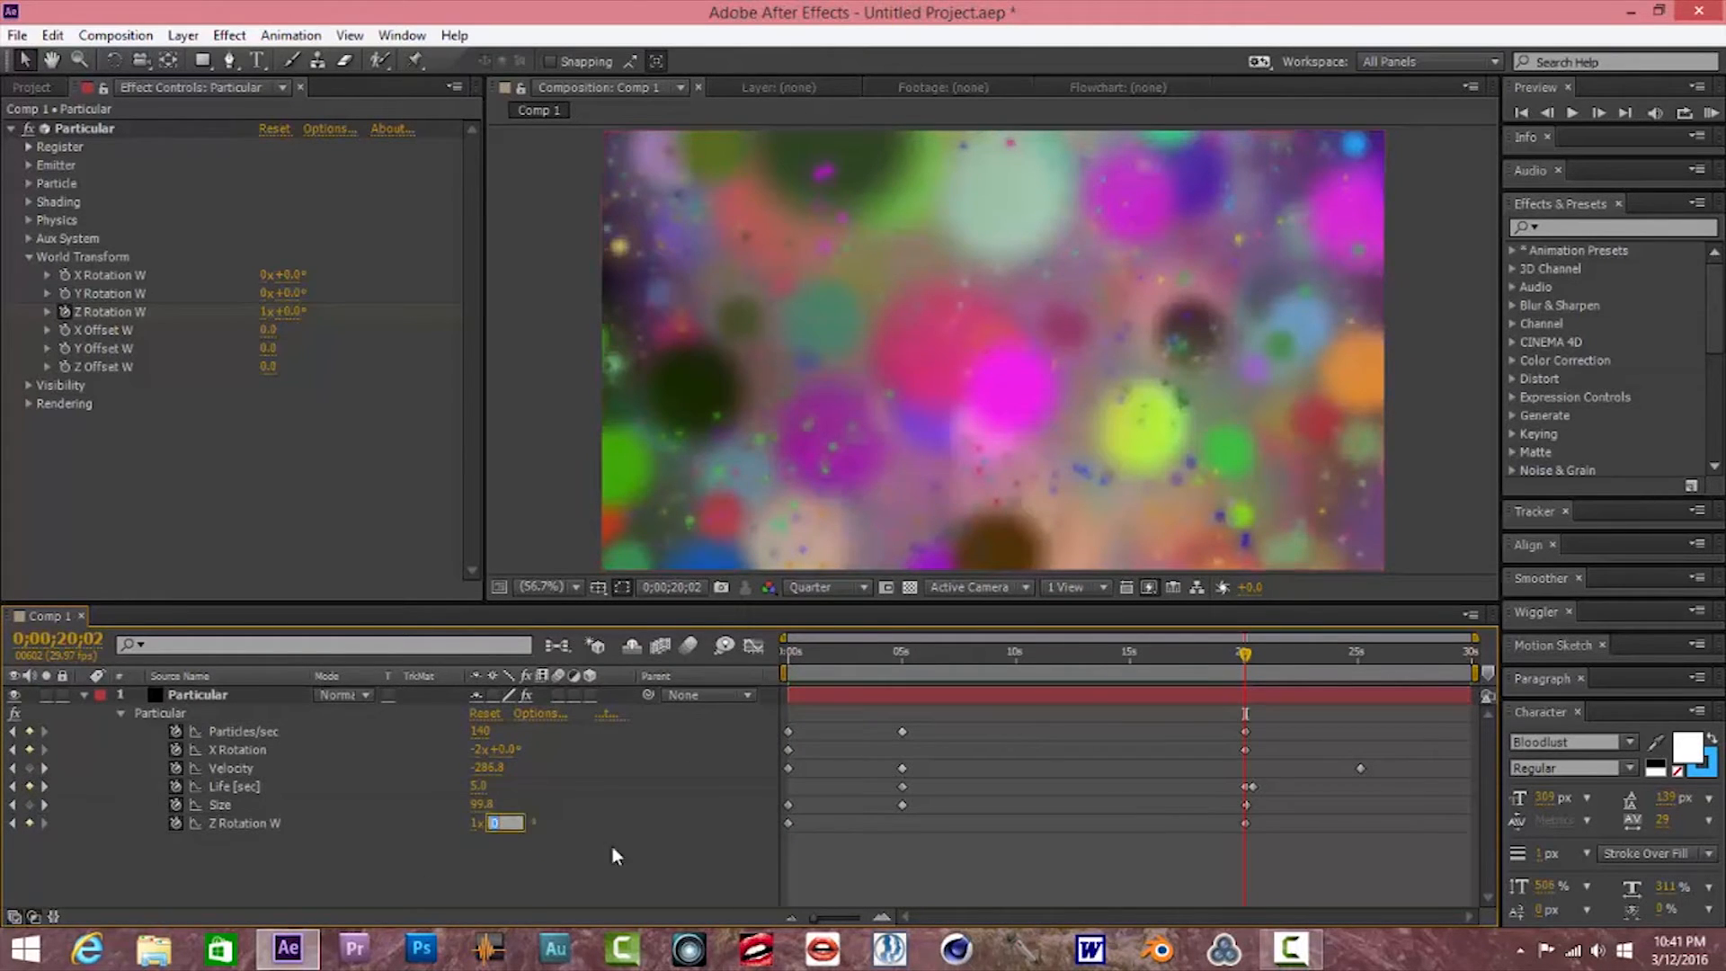
text(180)
key(Return)
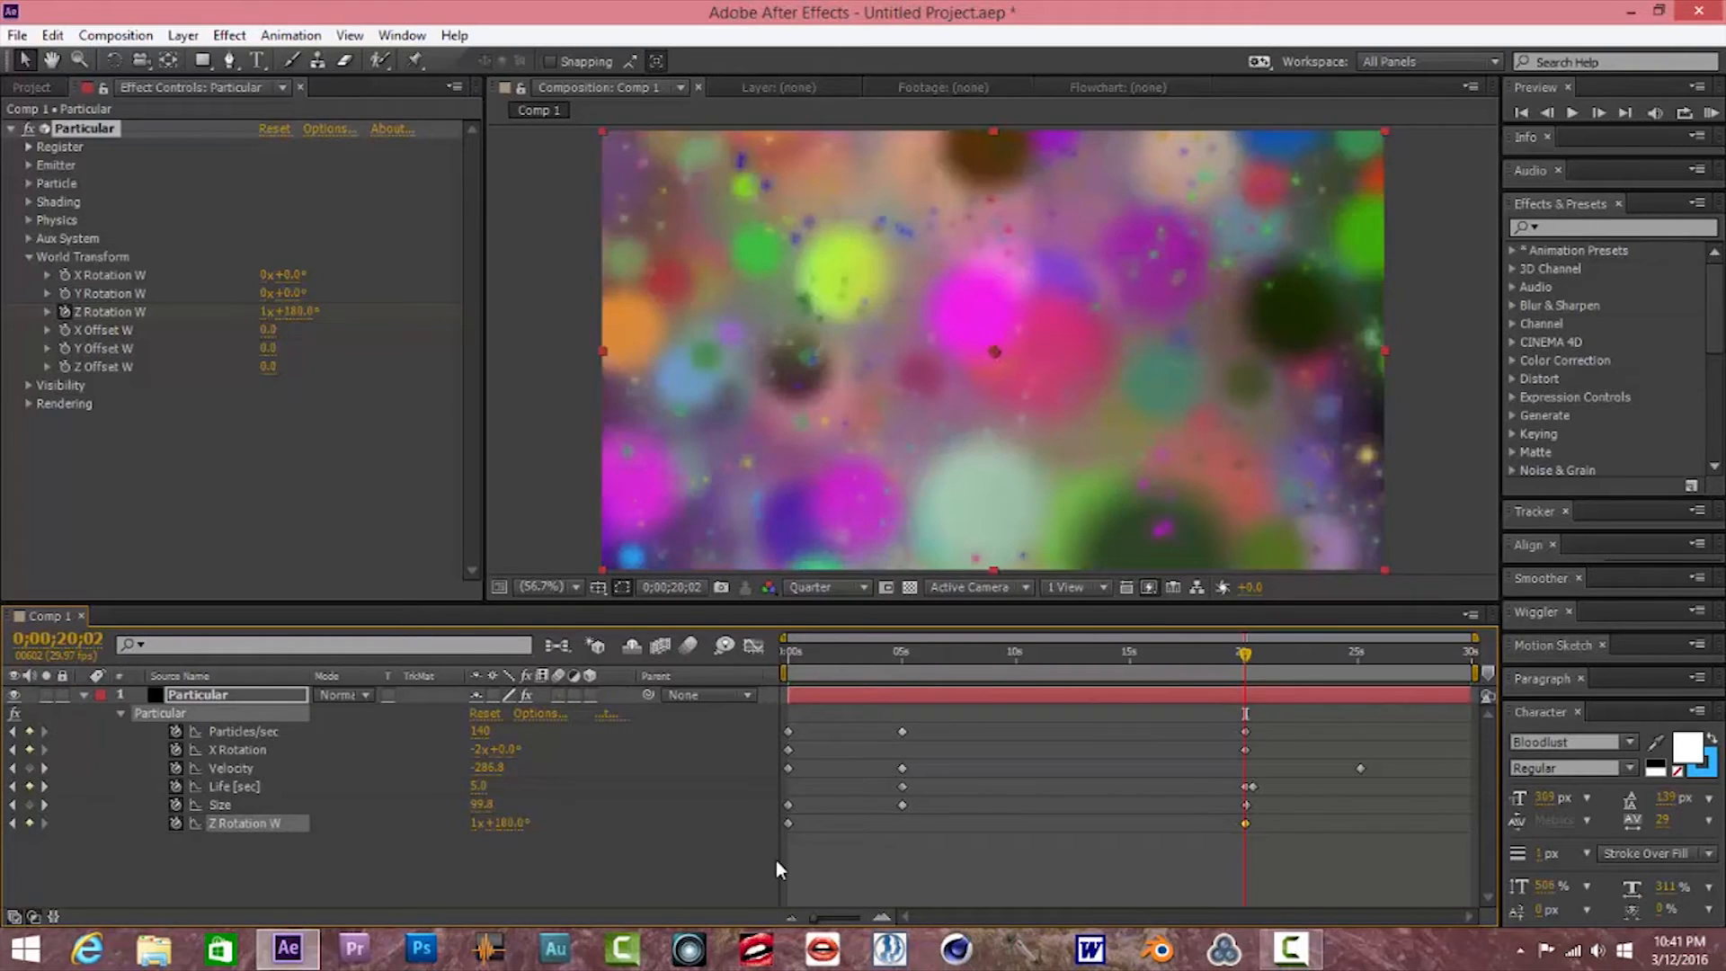
Keyframe Particular's Z Rotation W to 2x+0° on the last Velocity keyframe at 0;00;25;04
click(1360, 651)
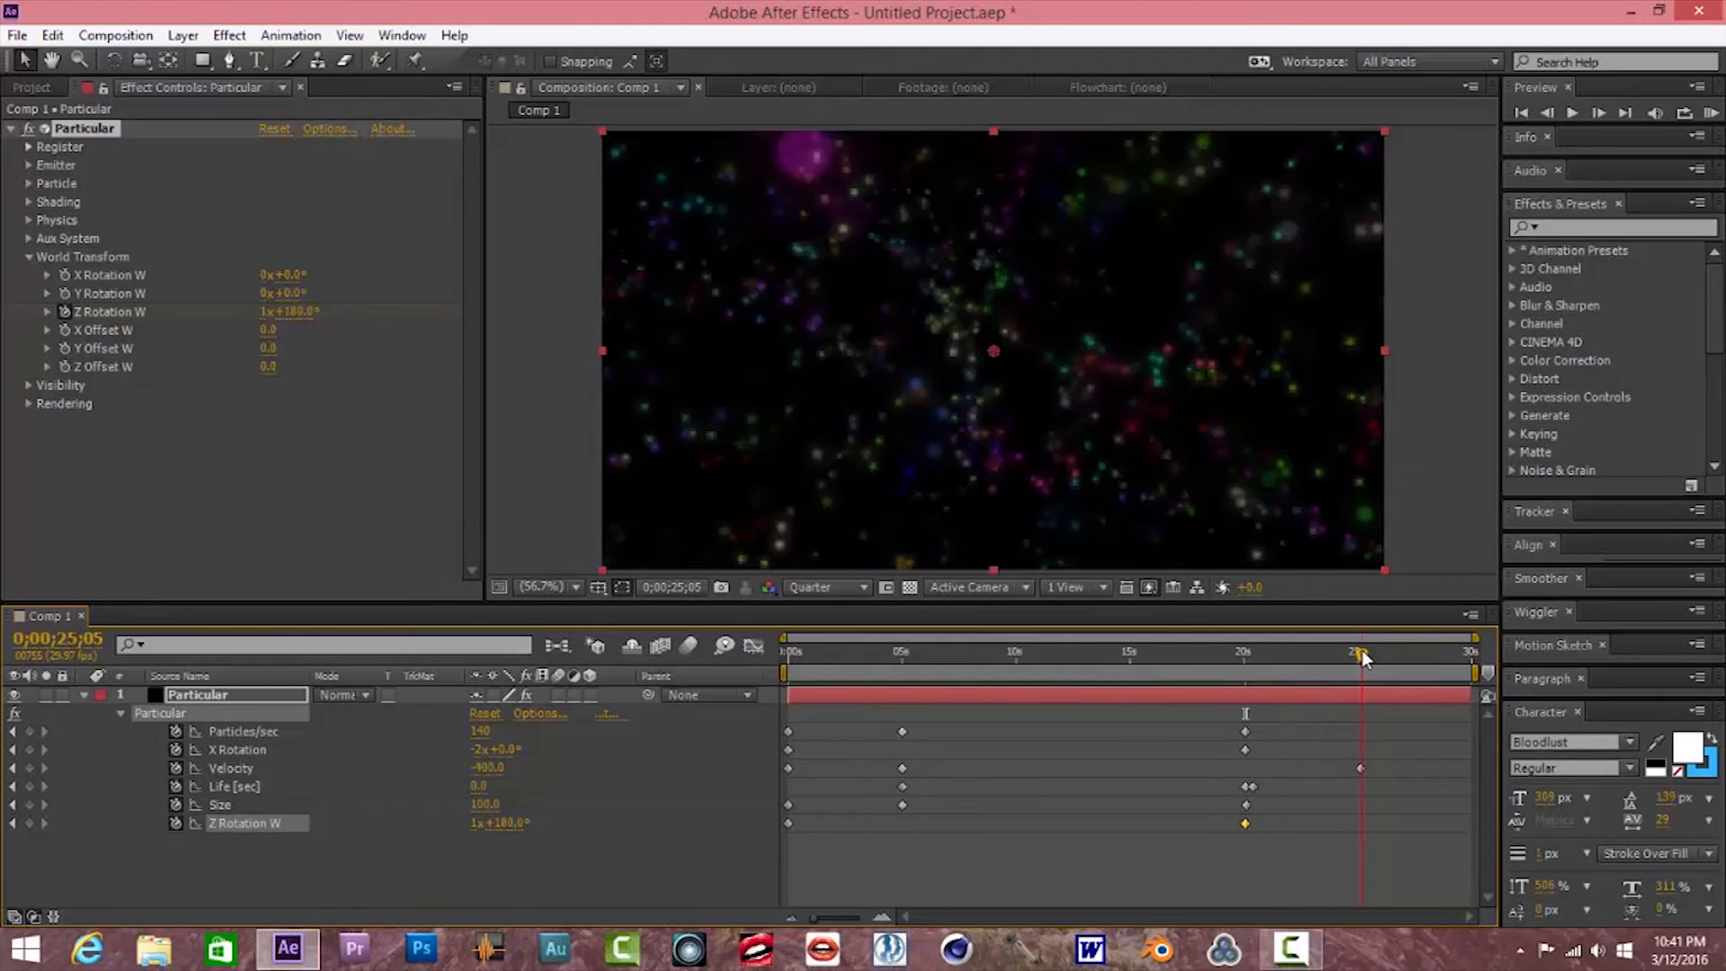
drag(1362, 649, 1359, 650)
click(476, 823)
text(2)
key(Return)
text(0)
key(Return)
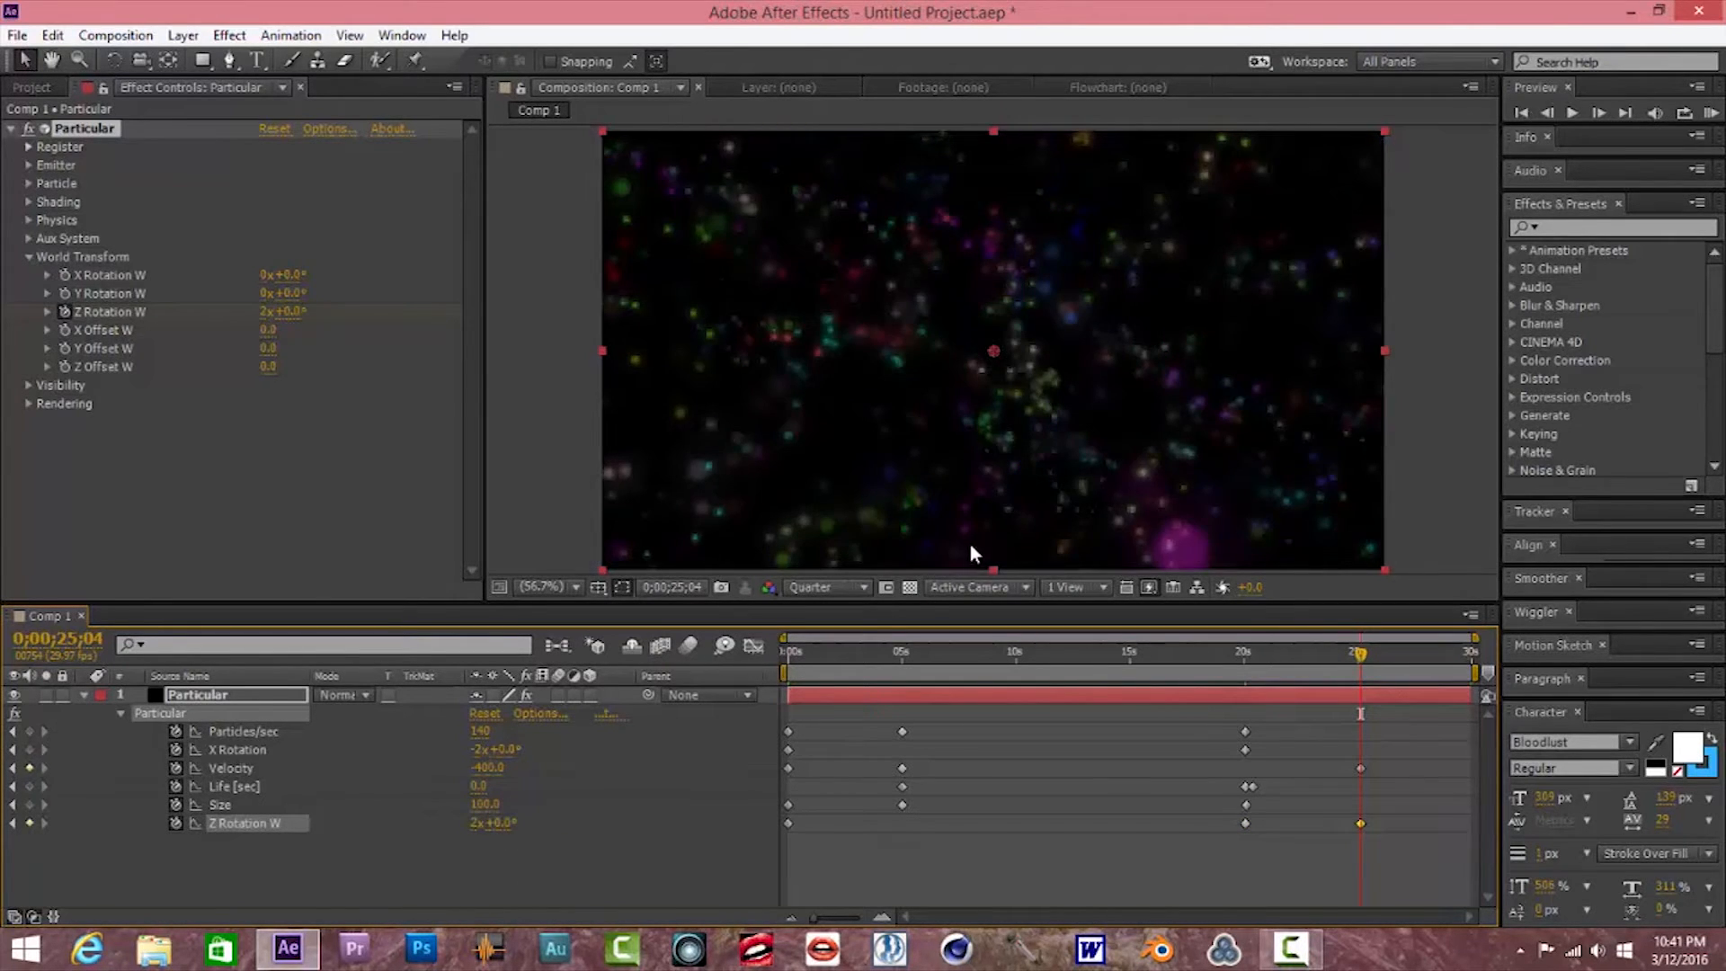
Import the Background copy layer of DAISY-colored.psd as footage and place it beneath the Particular layer in Comp 1
mouse_move(791, 665)
mouse_down()
mouse_move(885, 678)
mouse_move(782, 705)
mouse_move(827, 710)
mouse_move(1005, 692)
mouse_move(1368, 721)
mouse_move(936, 736)
mouse_move(789, 789)
mouse_move(784, 671)
mouse_up()
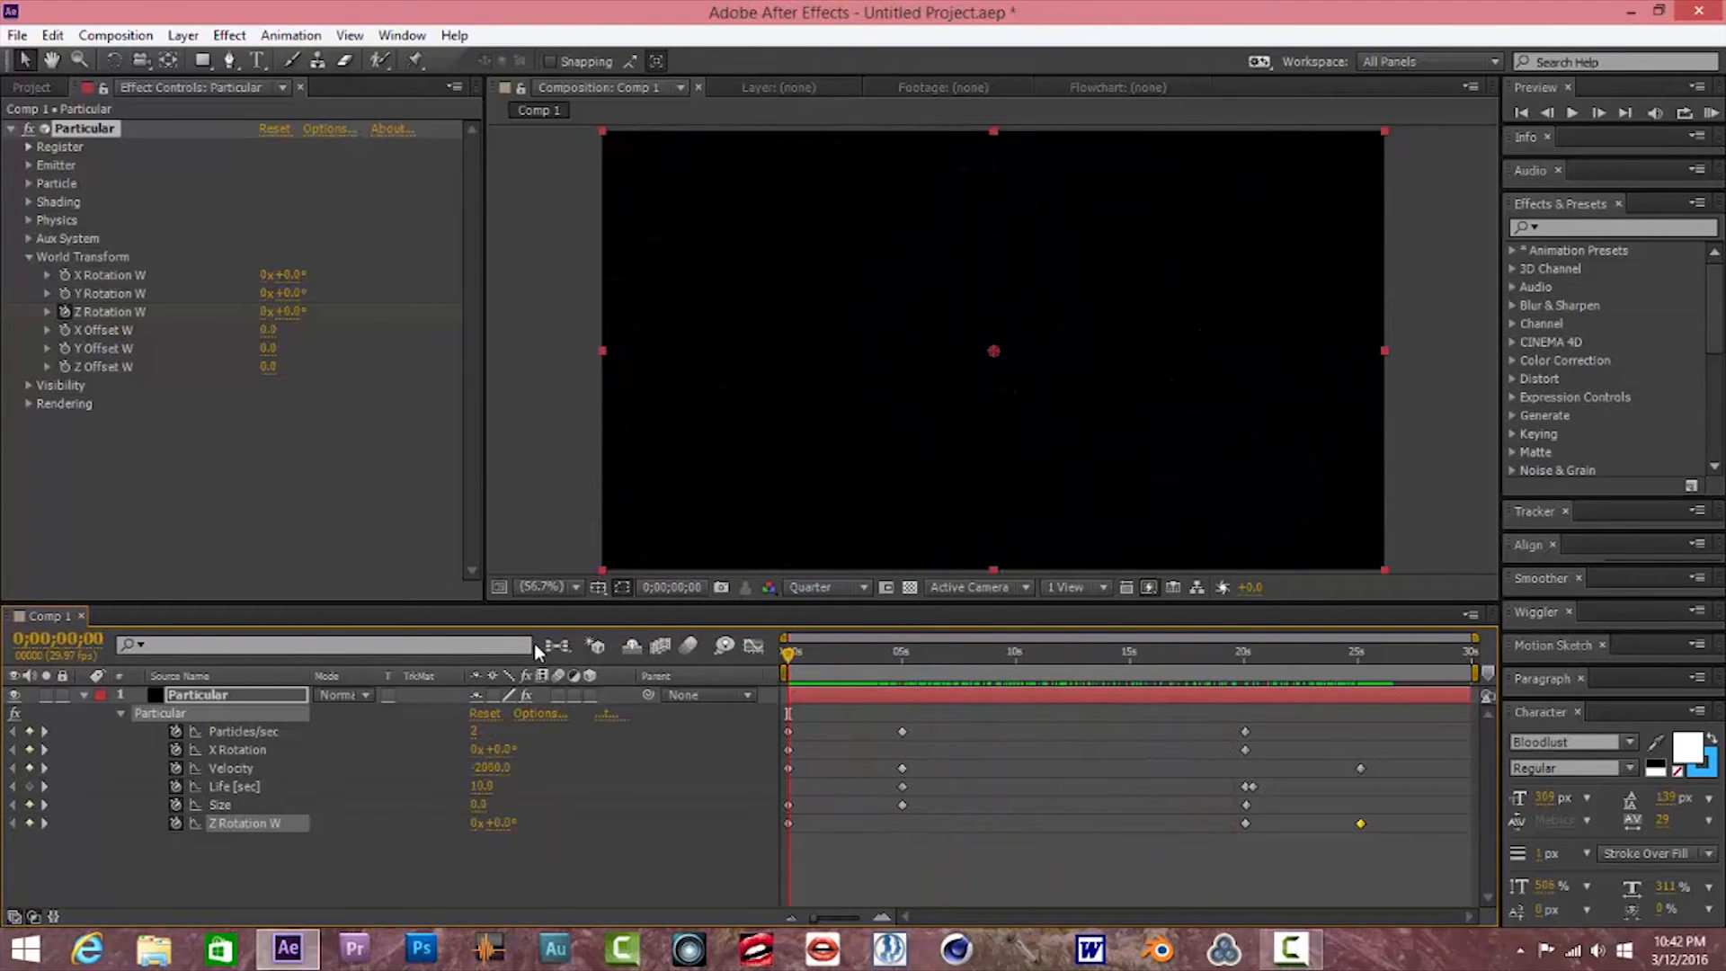
click(18, 36)
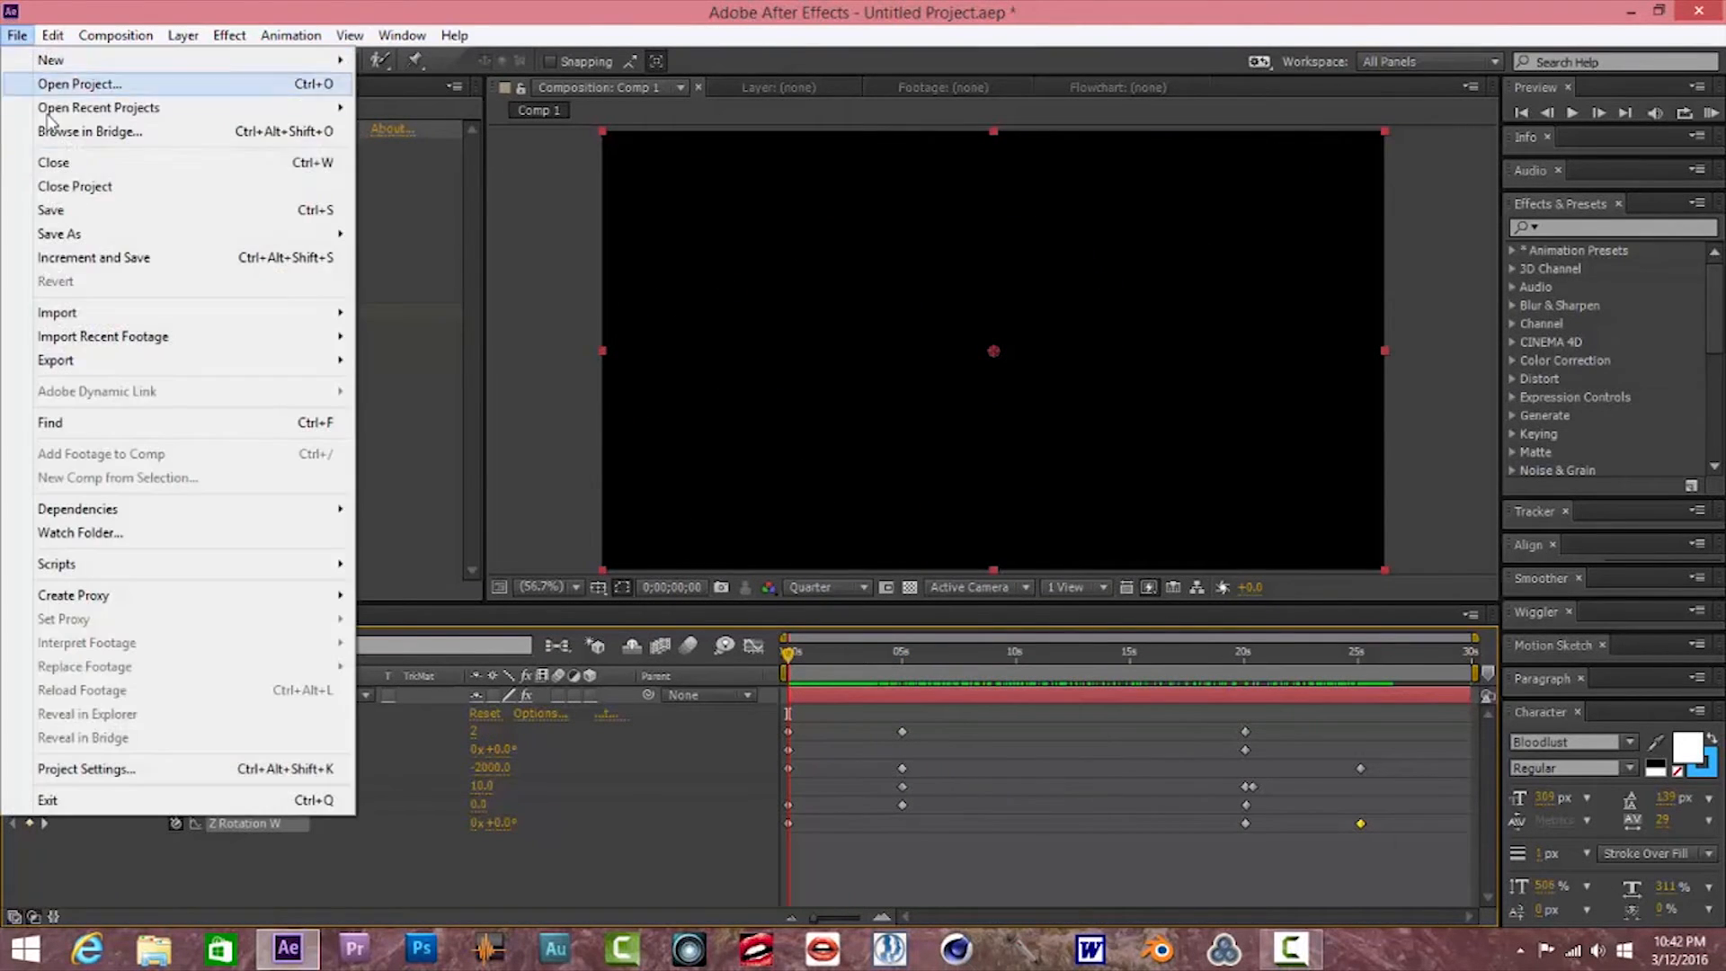
mouse_move(124, 316)
click(418, 315)
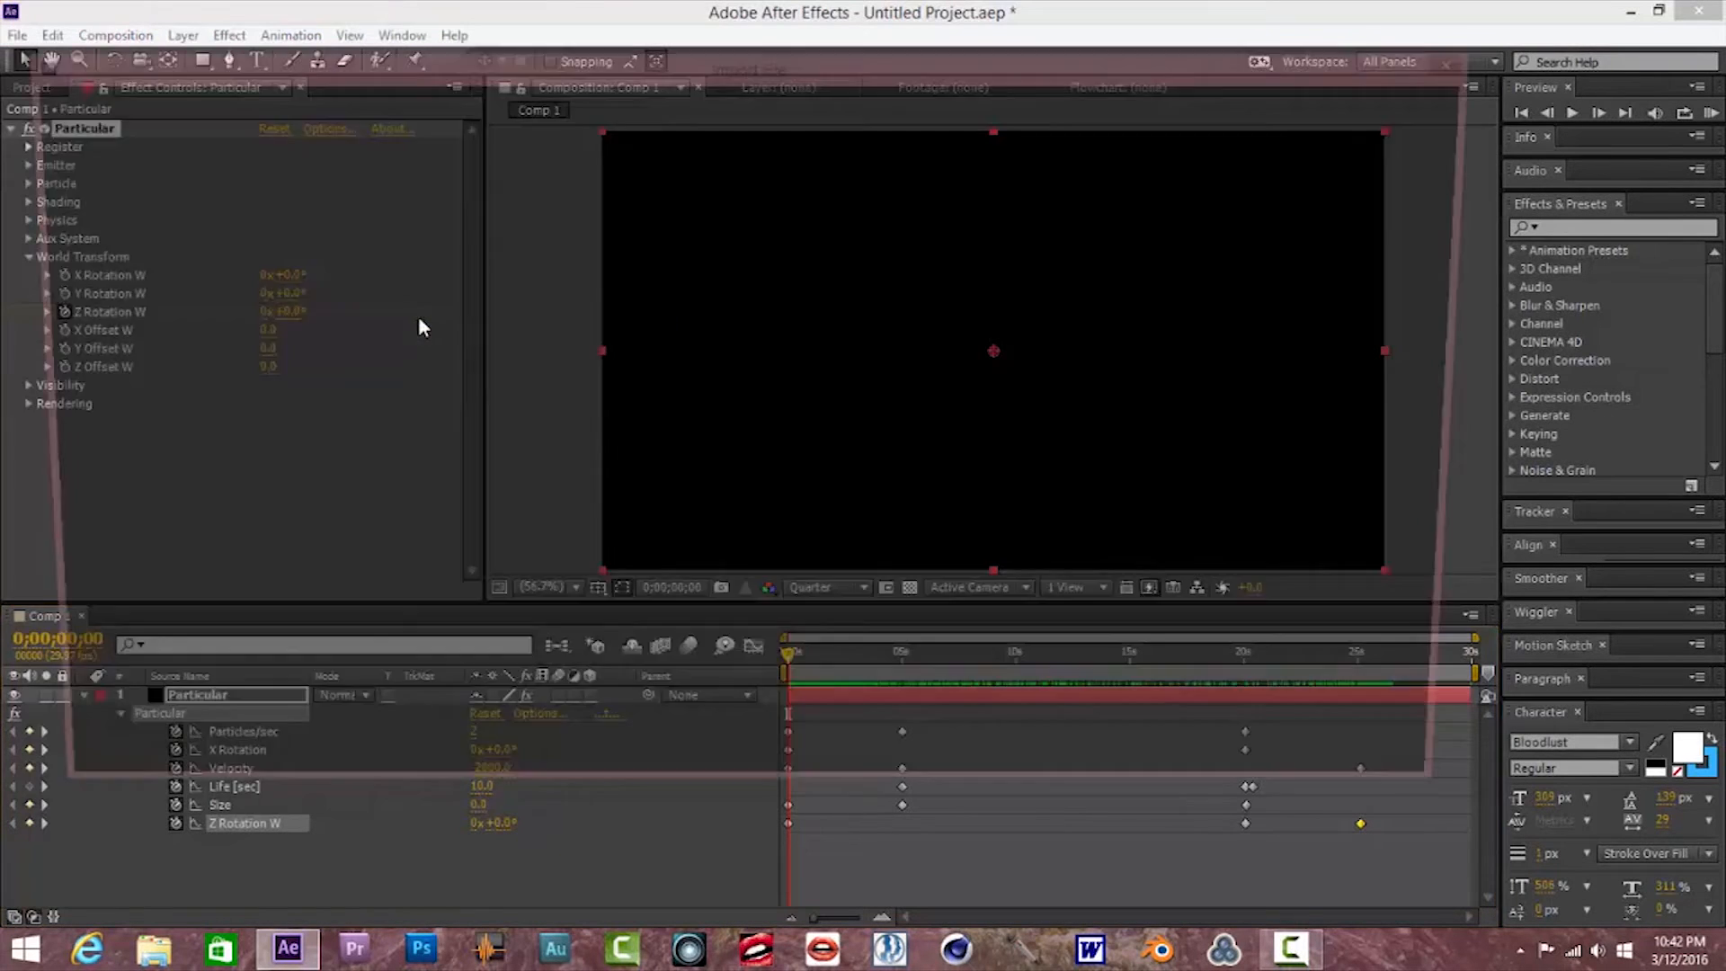
click(725, 503)
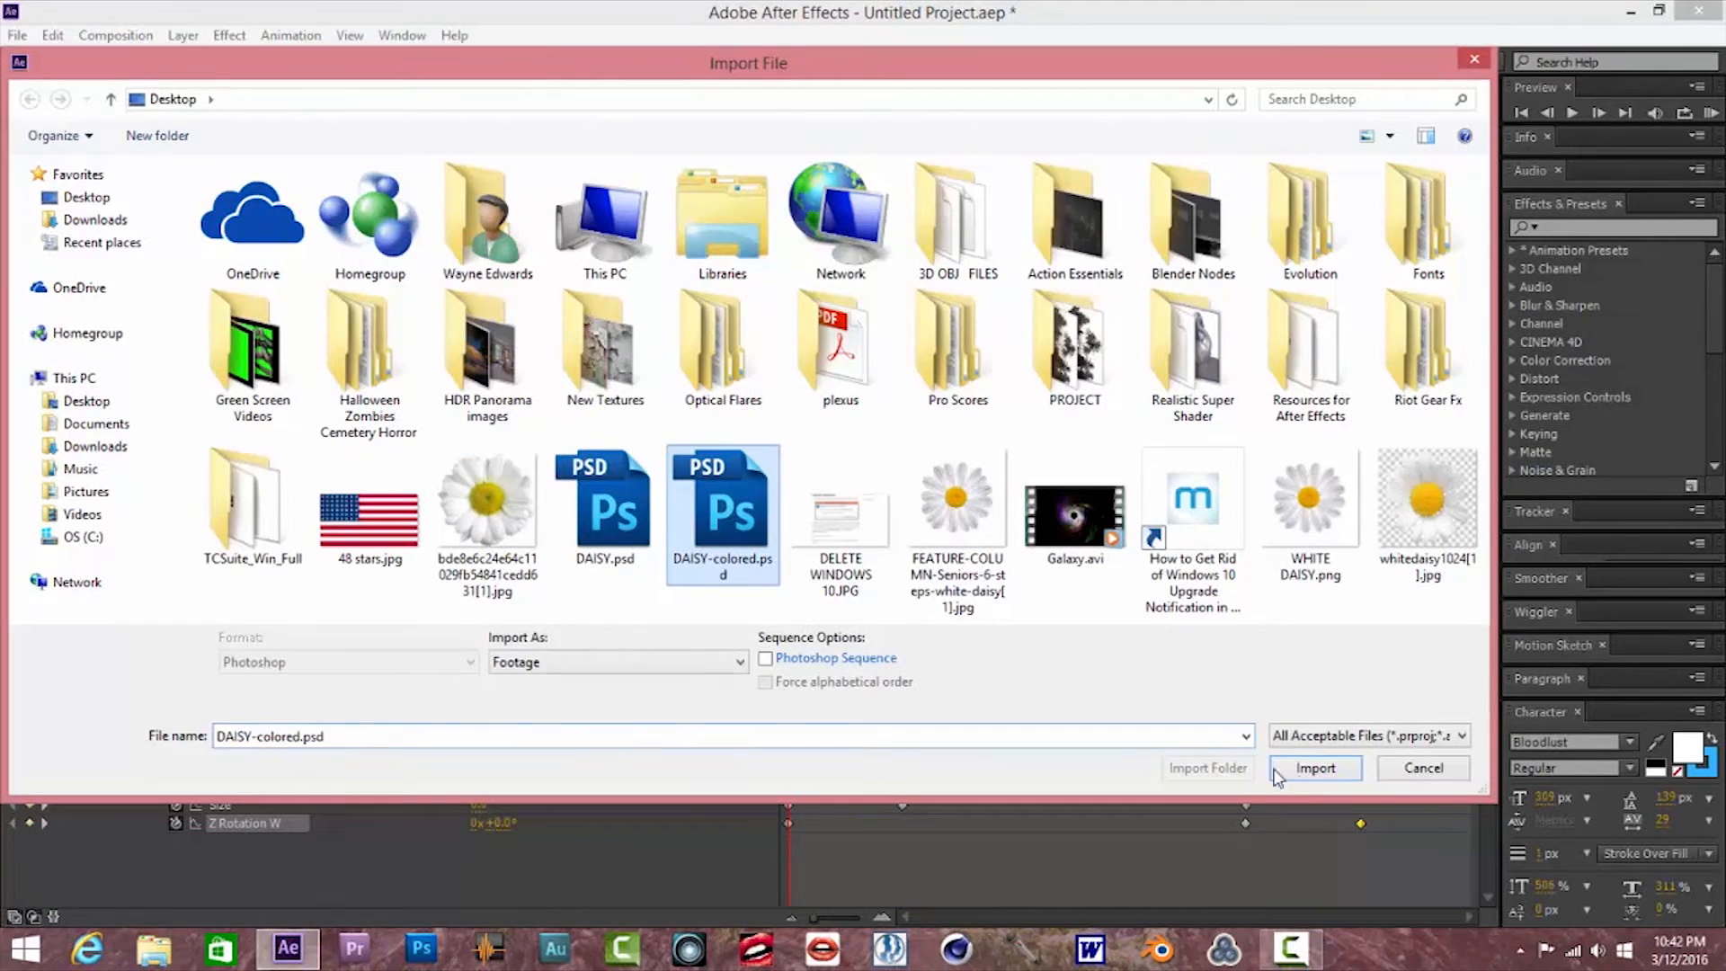
click(1314, 769)
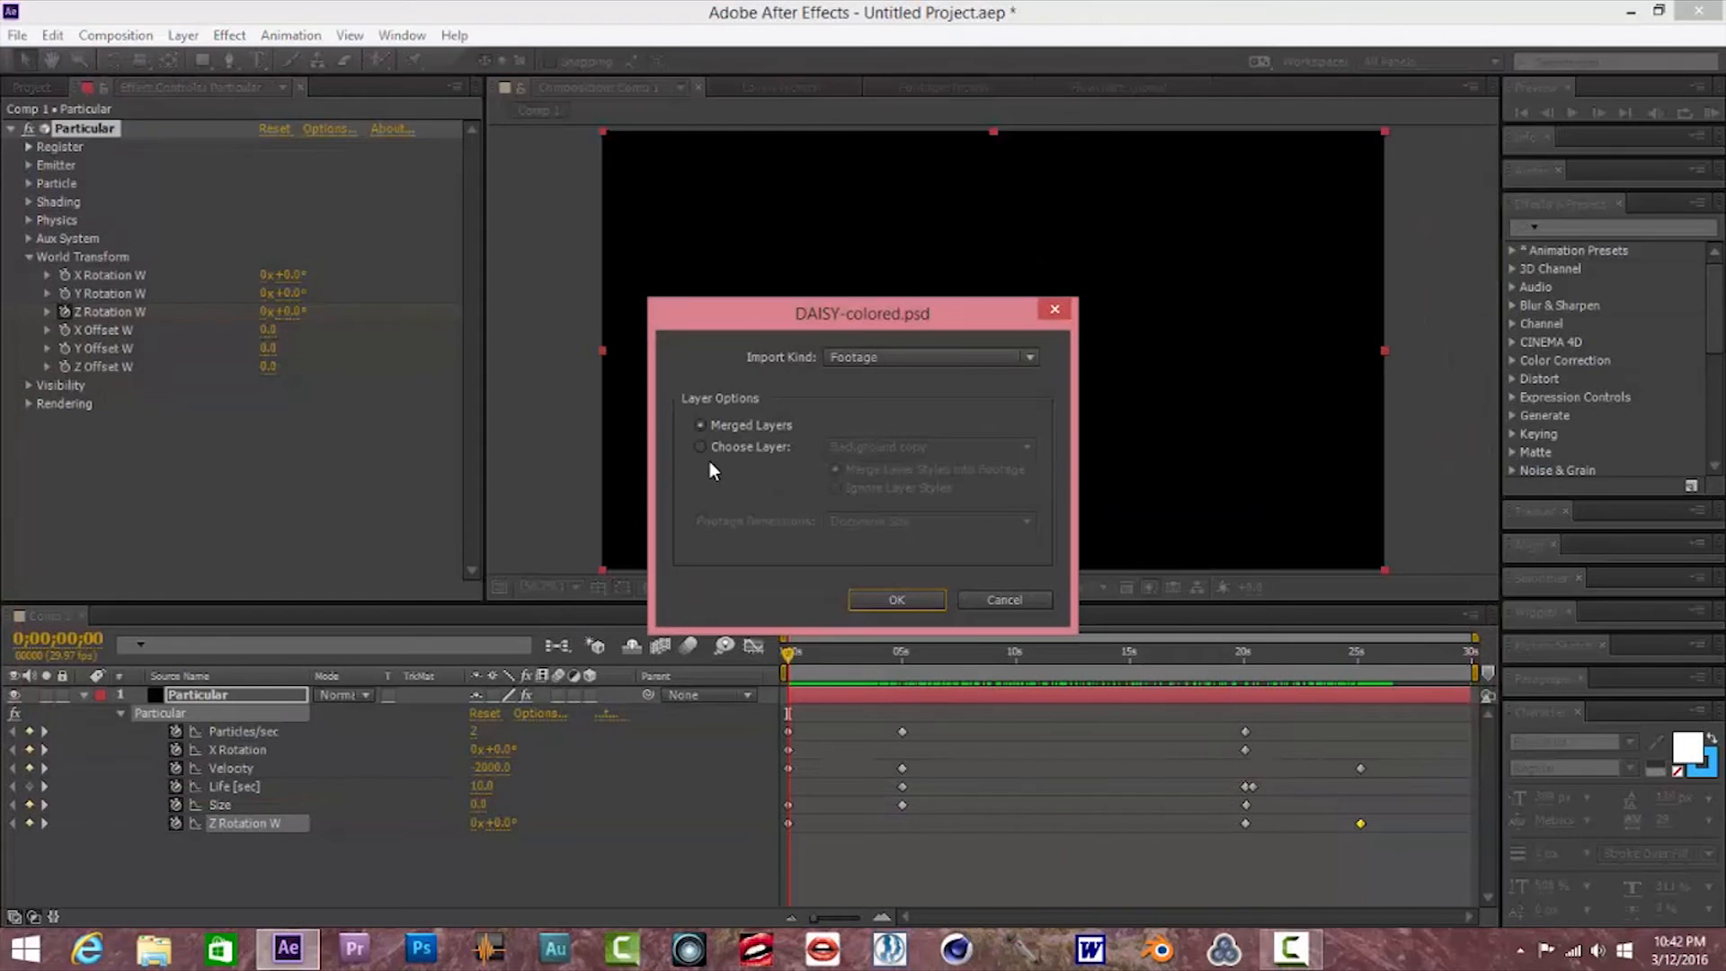
click(702, 448)
click(896, 600)
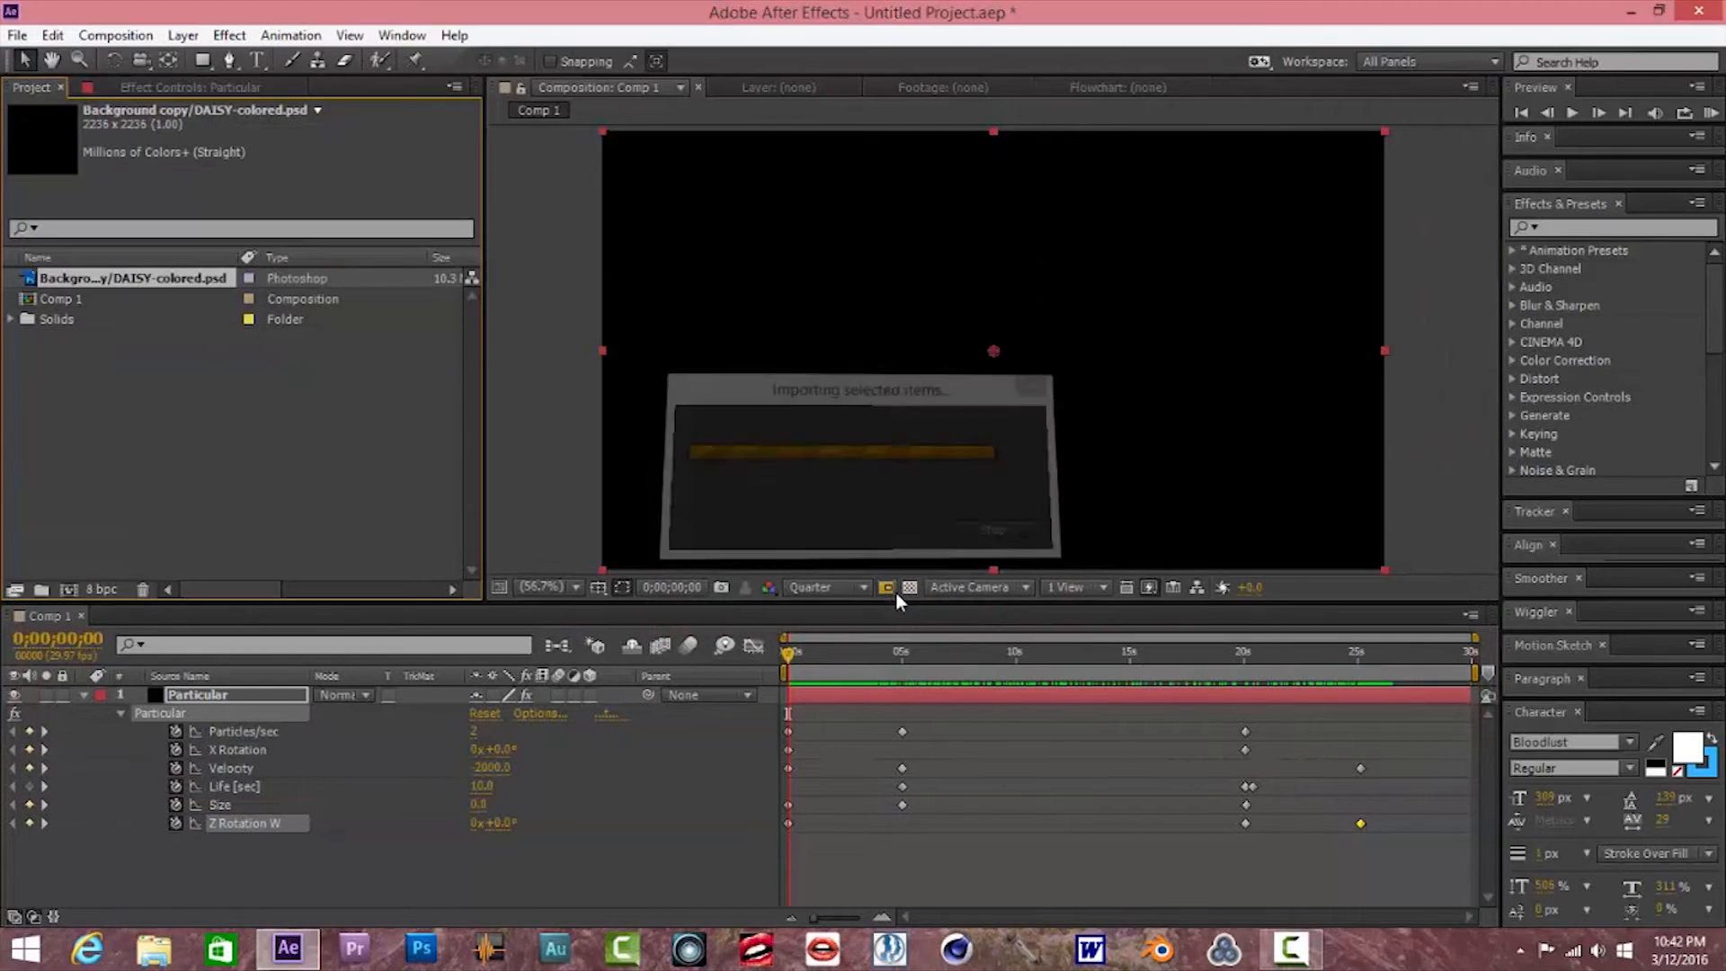
drag(66, 278, 264, 870)
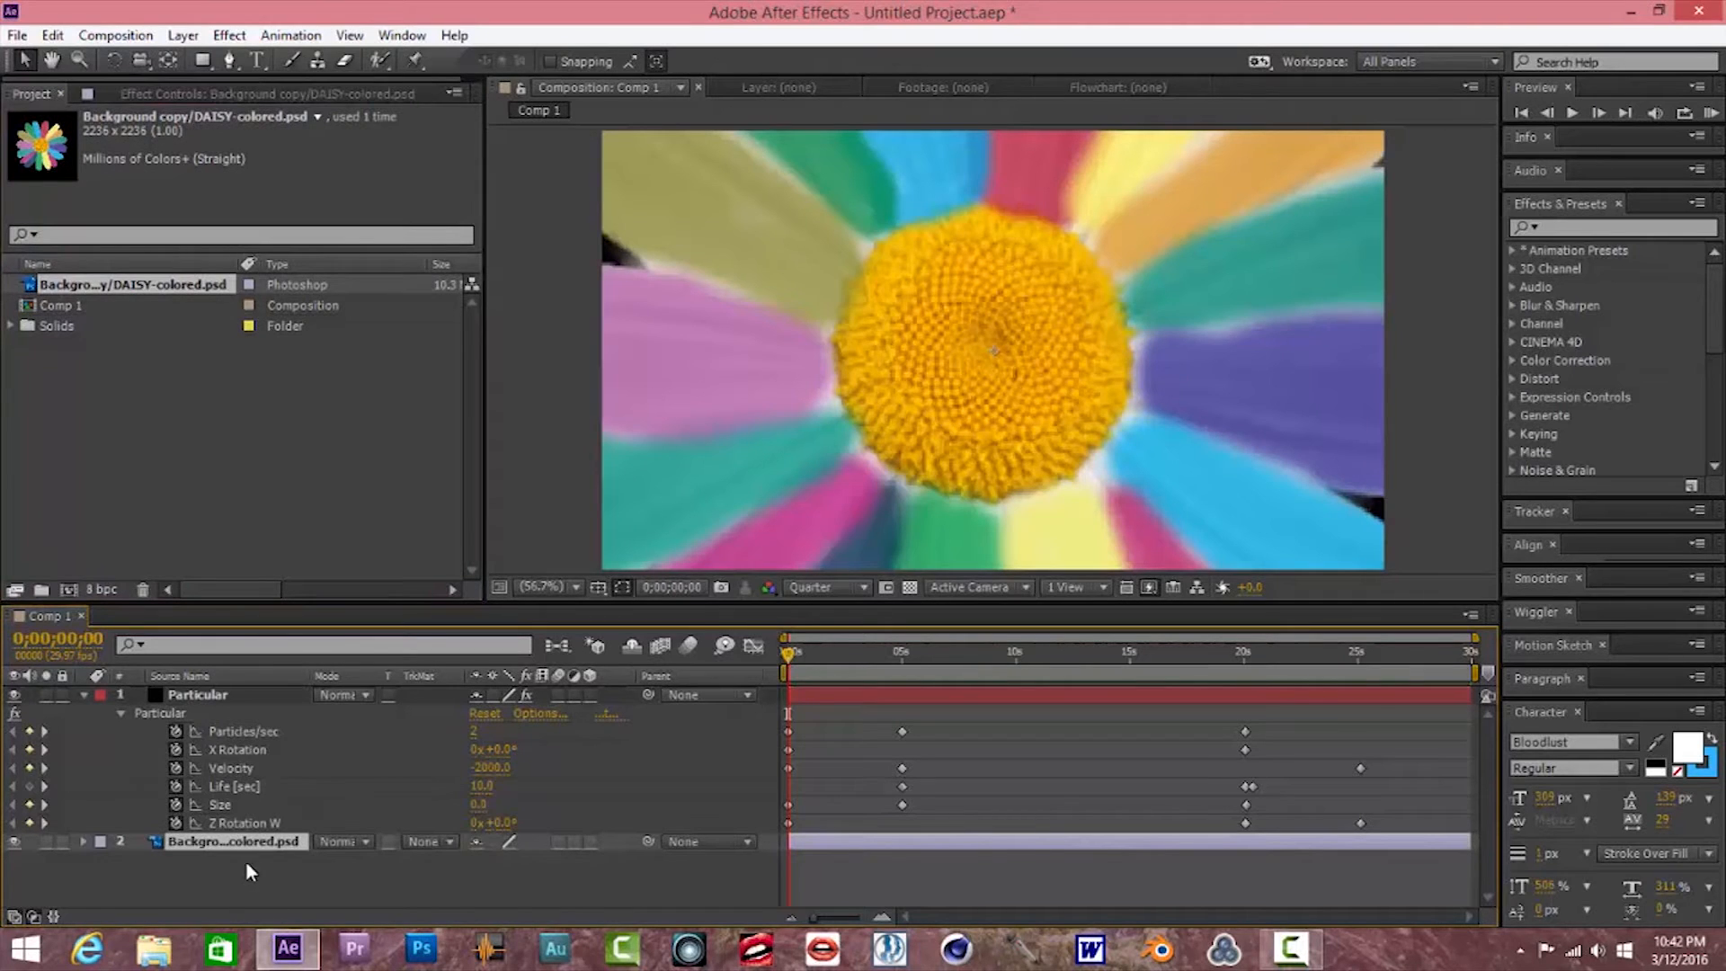
Scale the daisy layer down to 58%
key(comma)
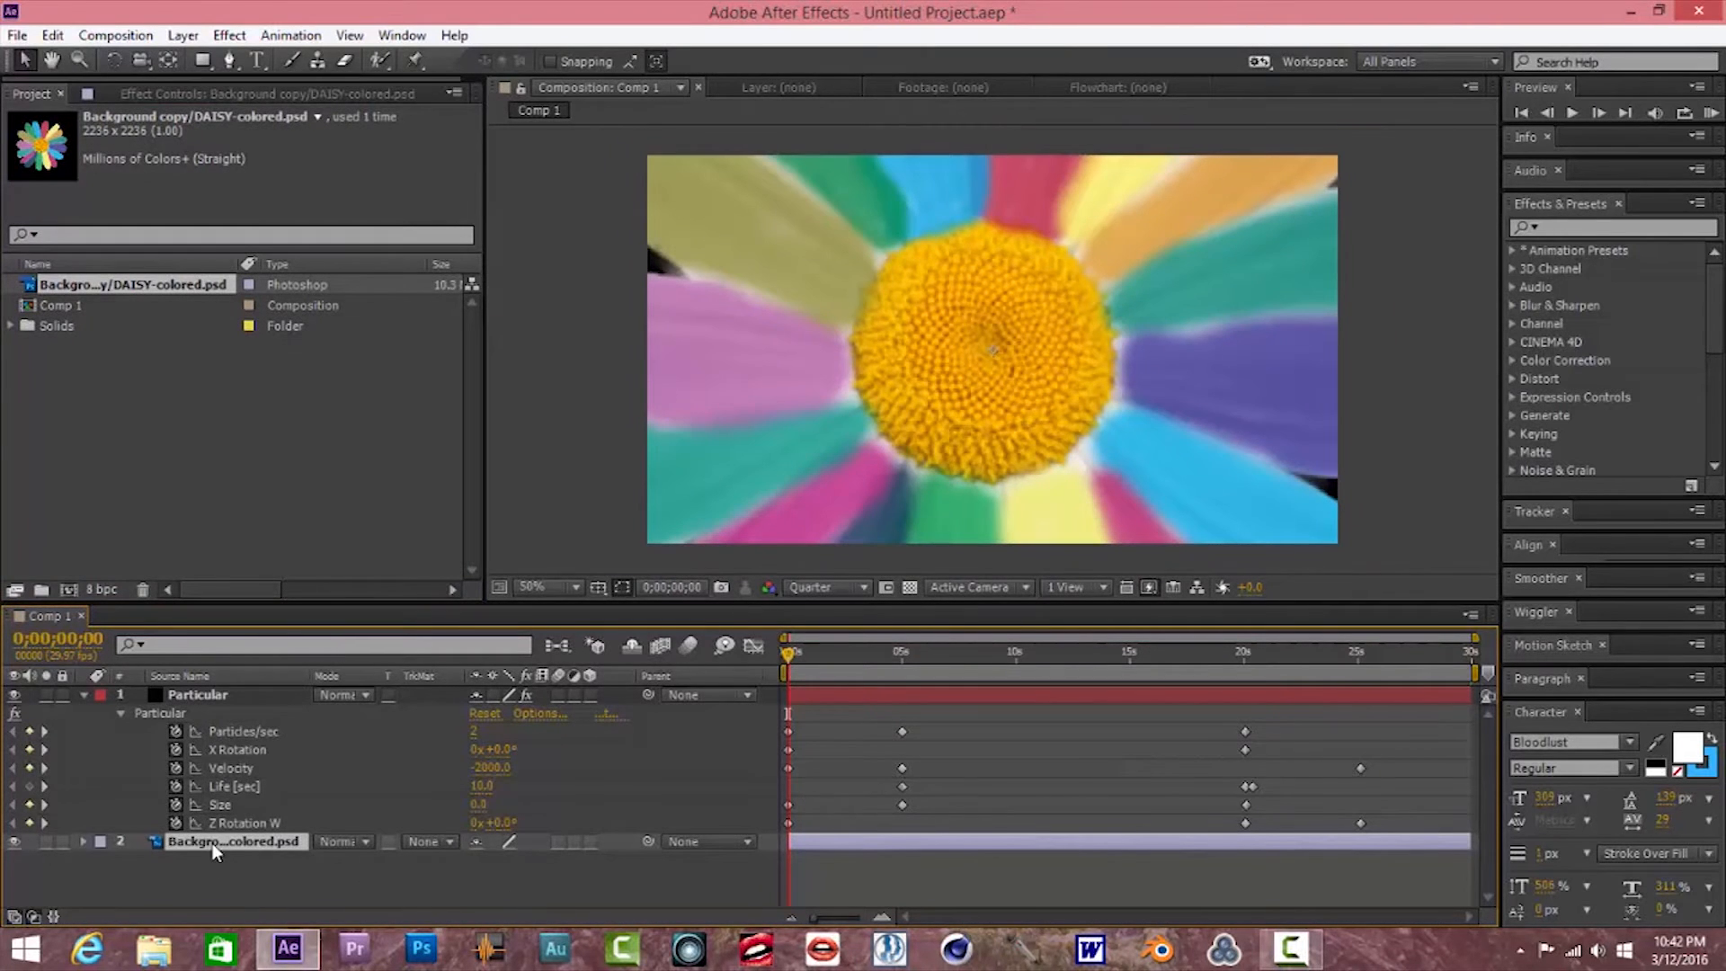
key(s)
drag(536, 865, 511, 877)
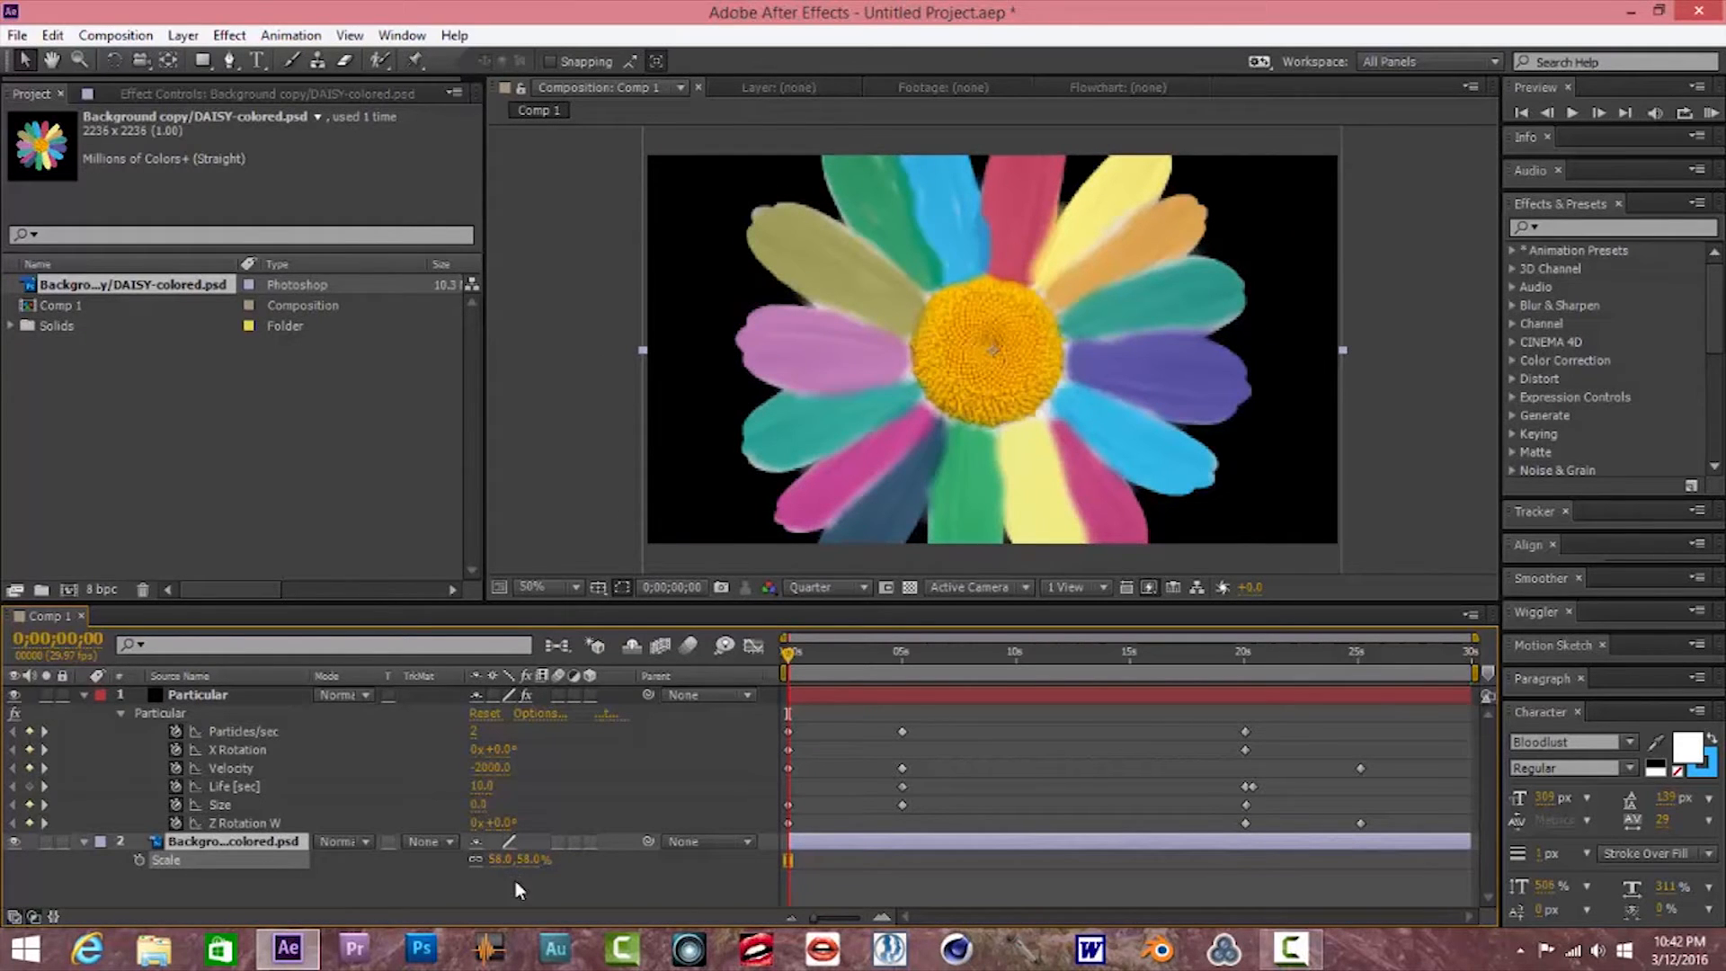
click(515, 881)
Turn both the Particular layer and the daisy layer into 3D layers
click(589, 695)
click(1028, 550)
click(590, 841)
scroll(589, 858, down, 2)
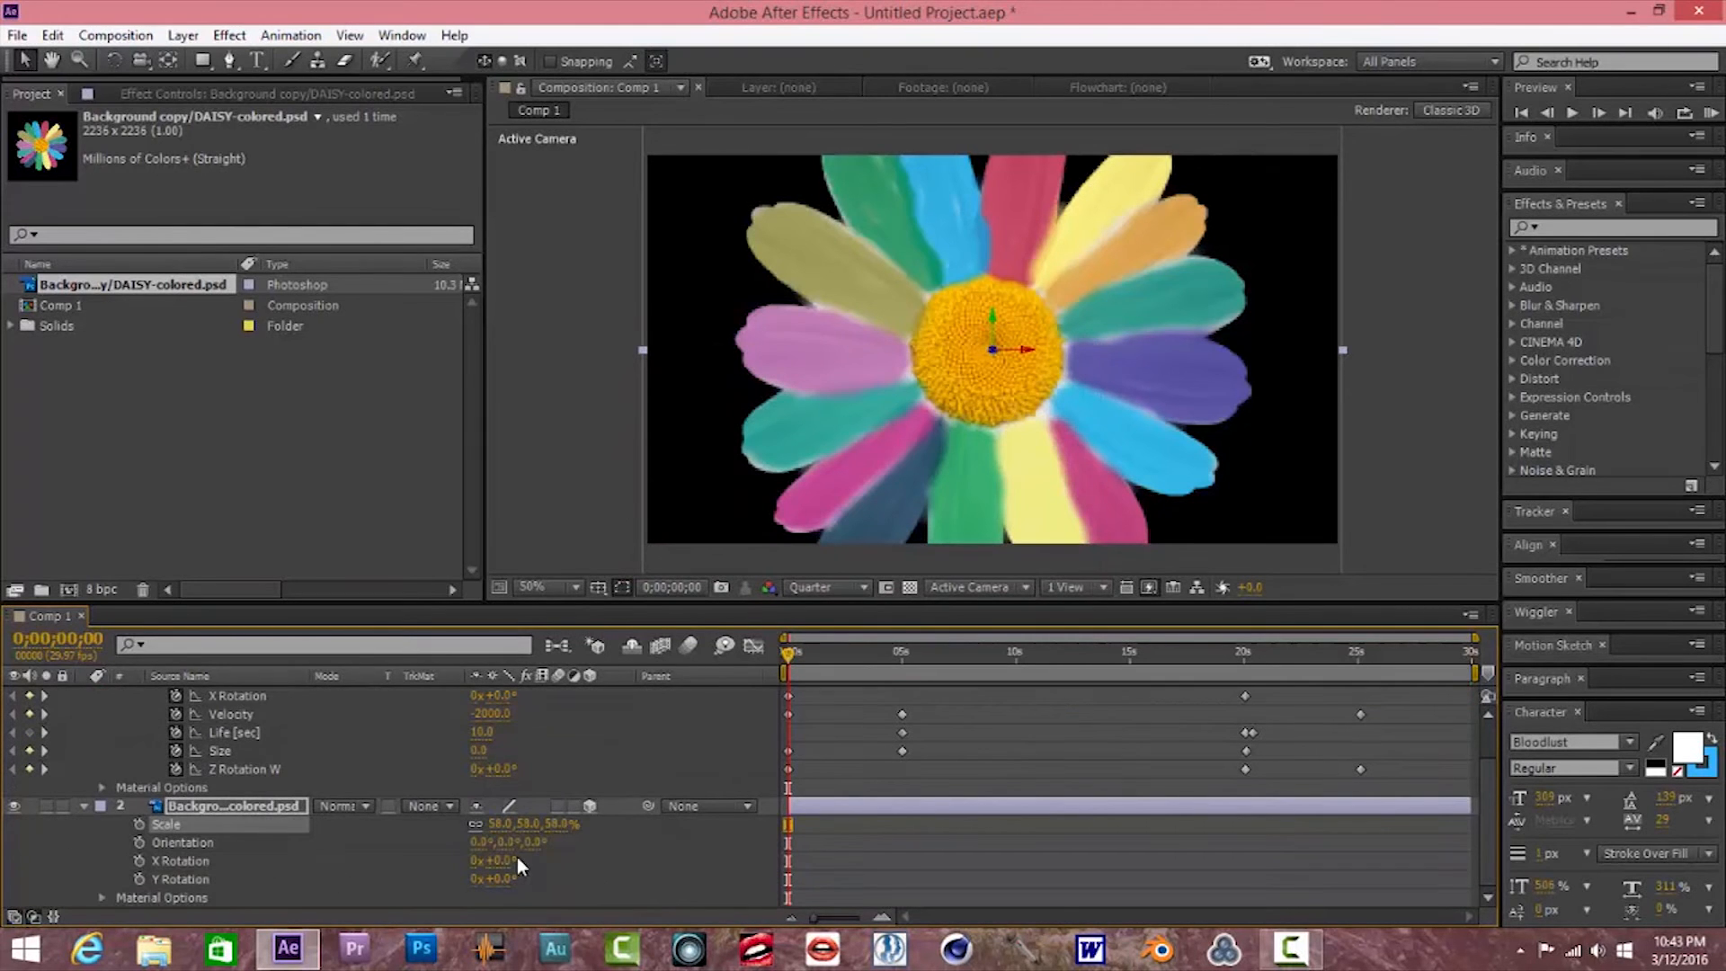
Reveal the daisy layer's rotation properties and set a Z Rotation keyframe of 0° at 0 seconds
click(207, 804)
key(r)
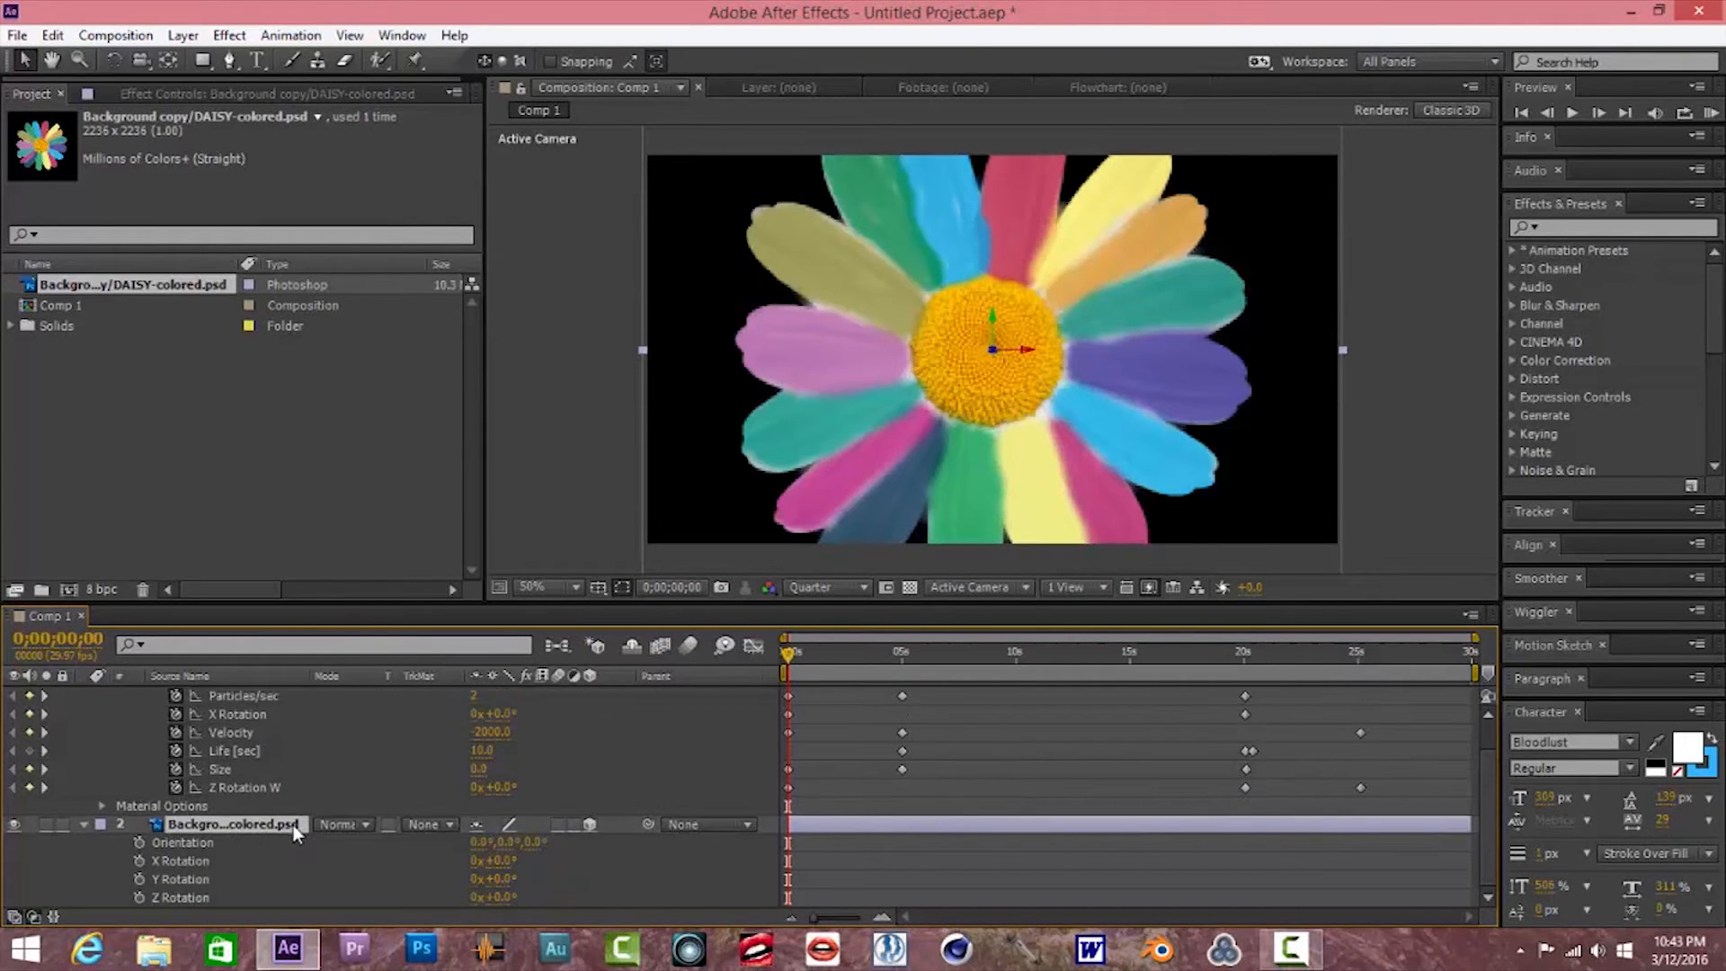
click(139, 896)
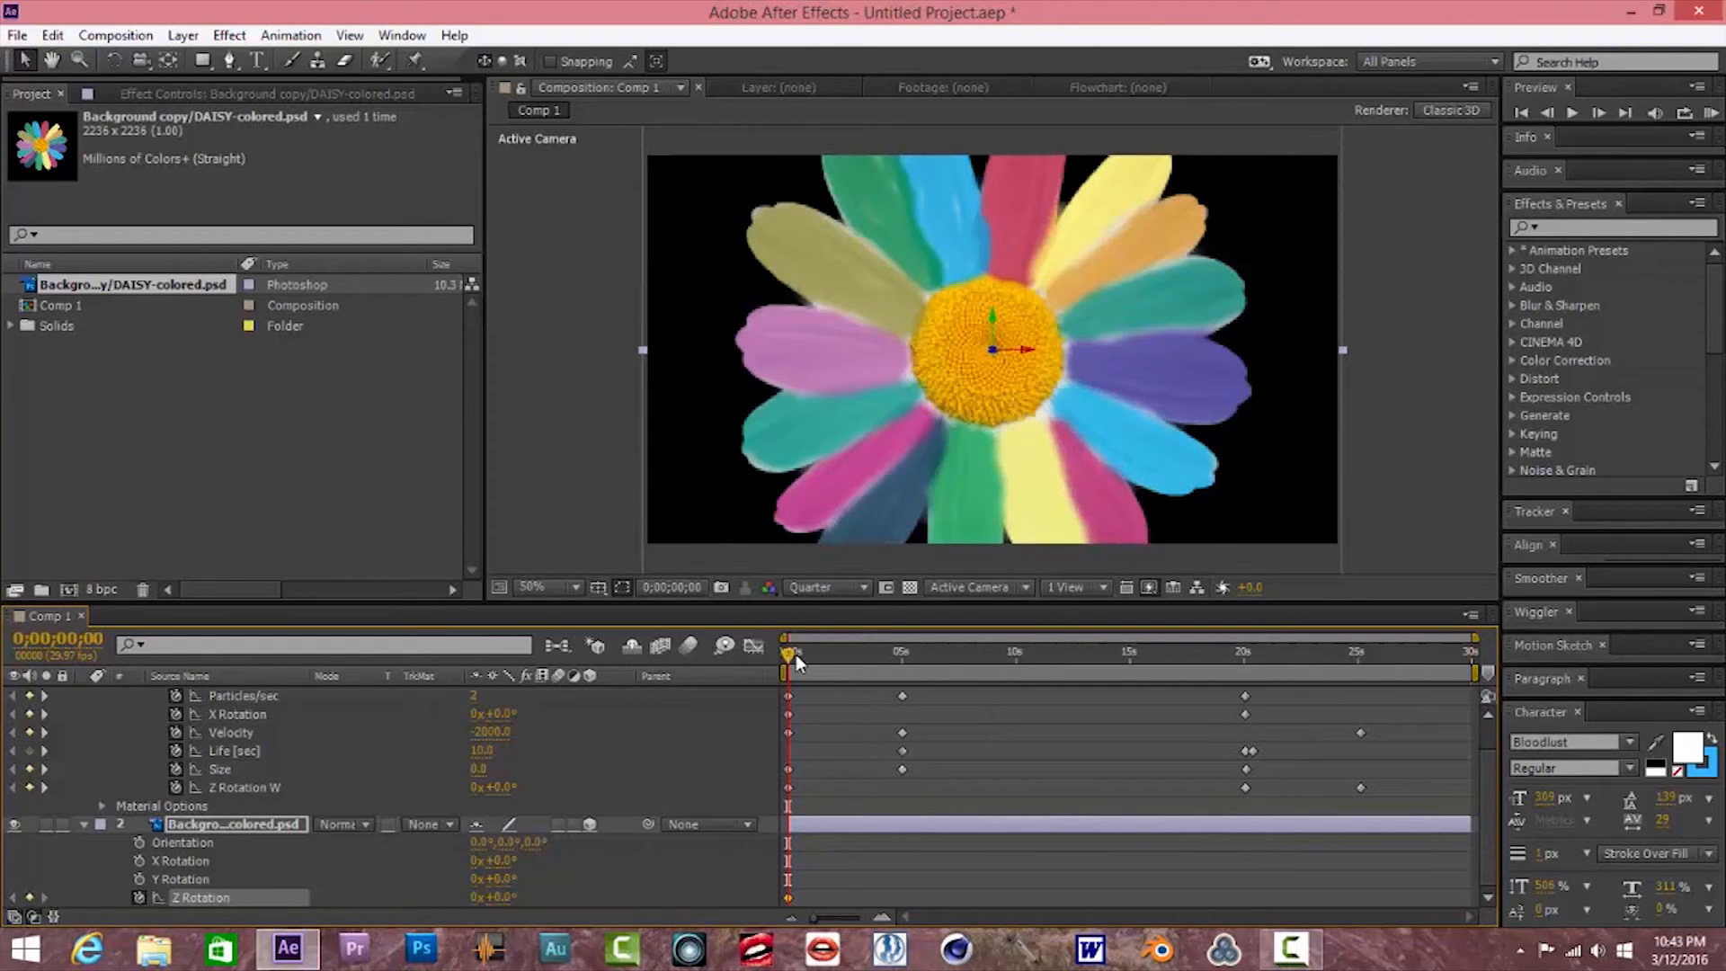
Add a Z Rotation keyframe with a new number of full turns to the daisy layer at 0;00;25;04
drag(790, 654, 892, 676)
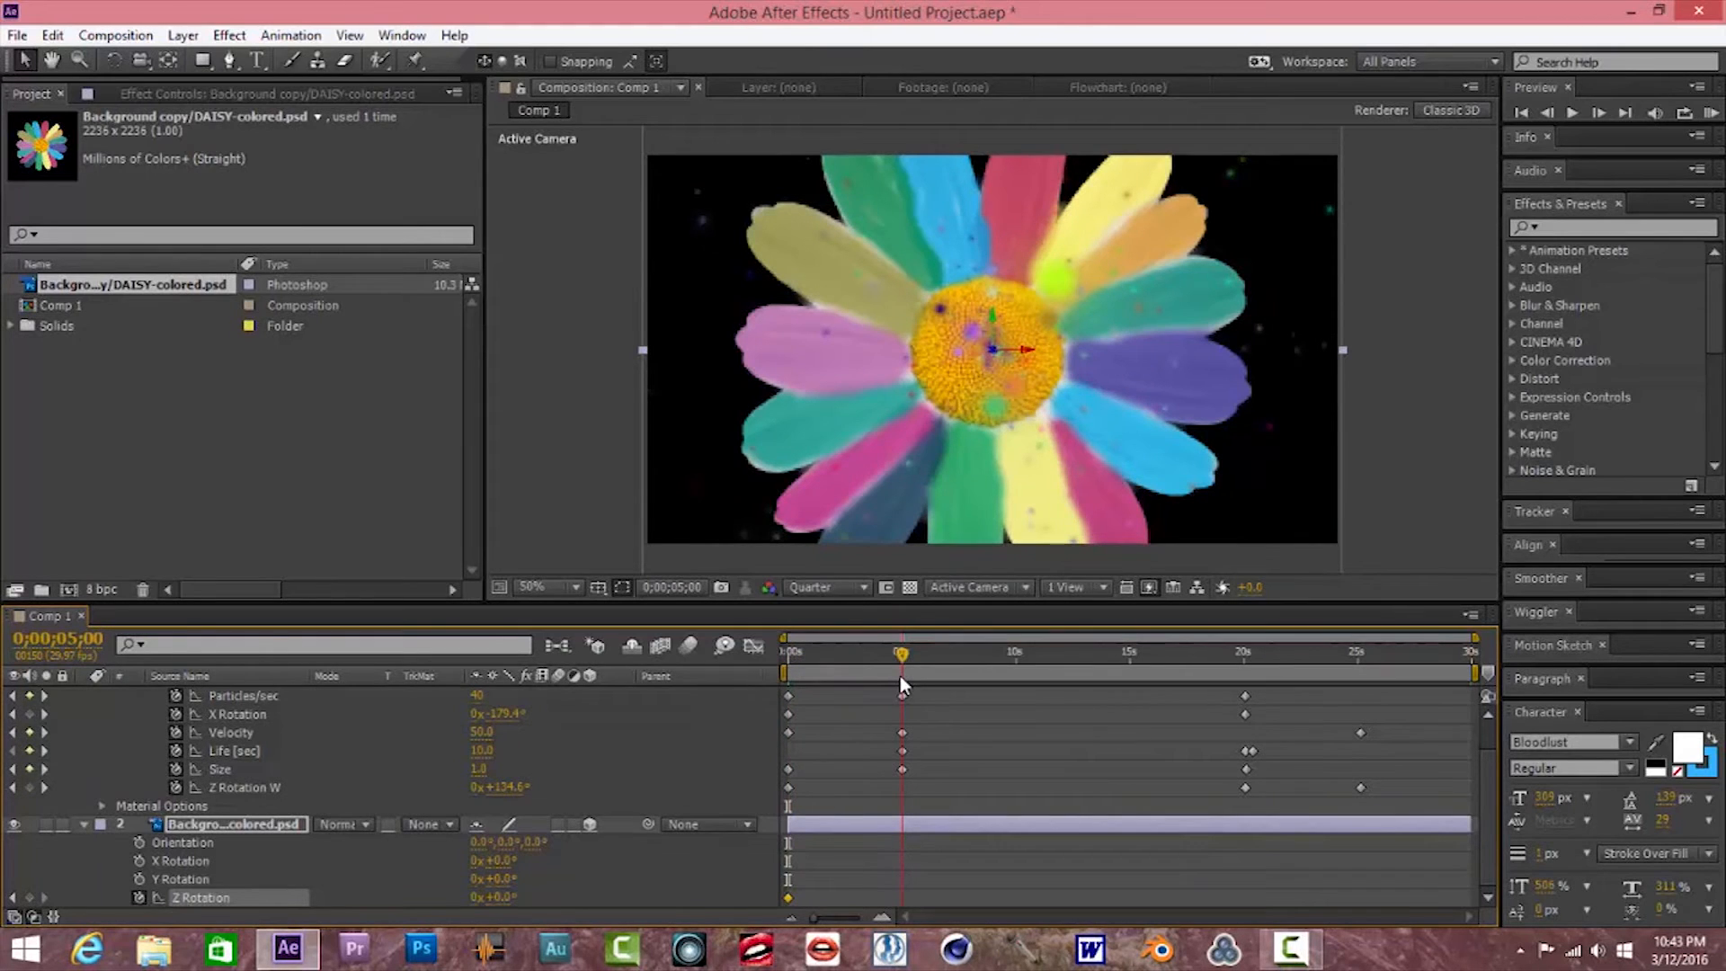
drag(1242, 656, 1355, 671)
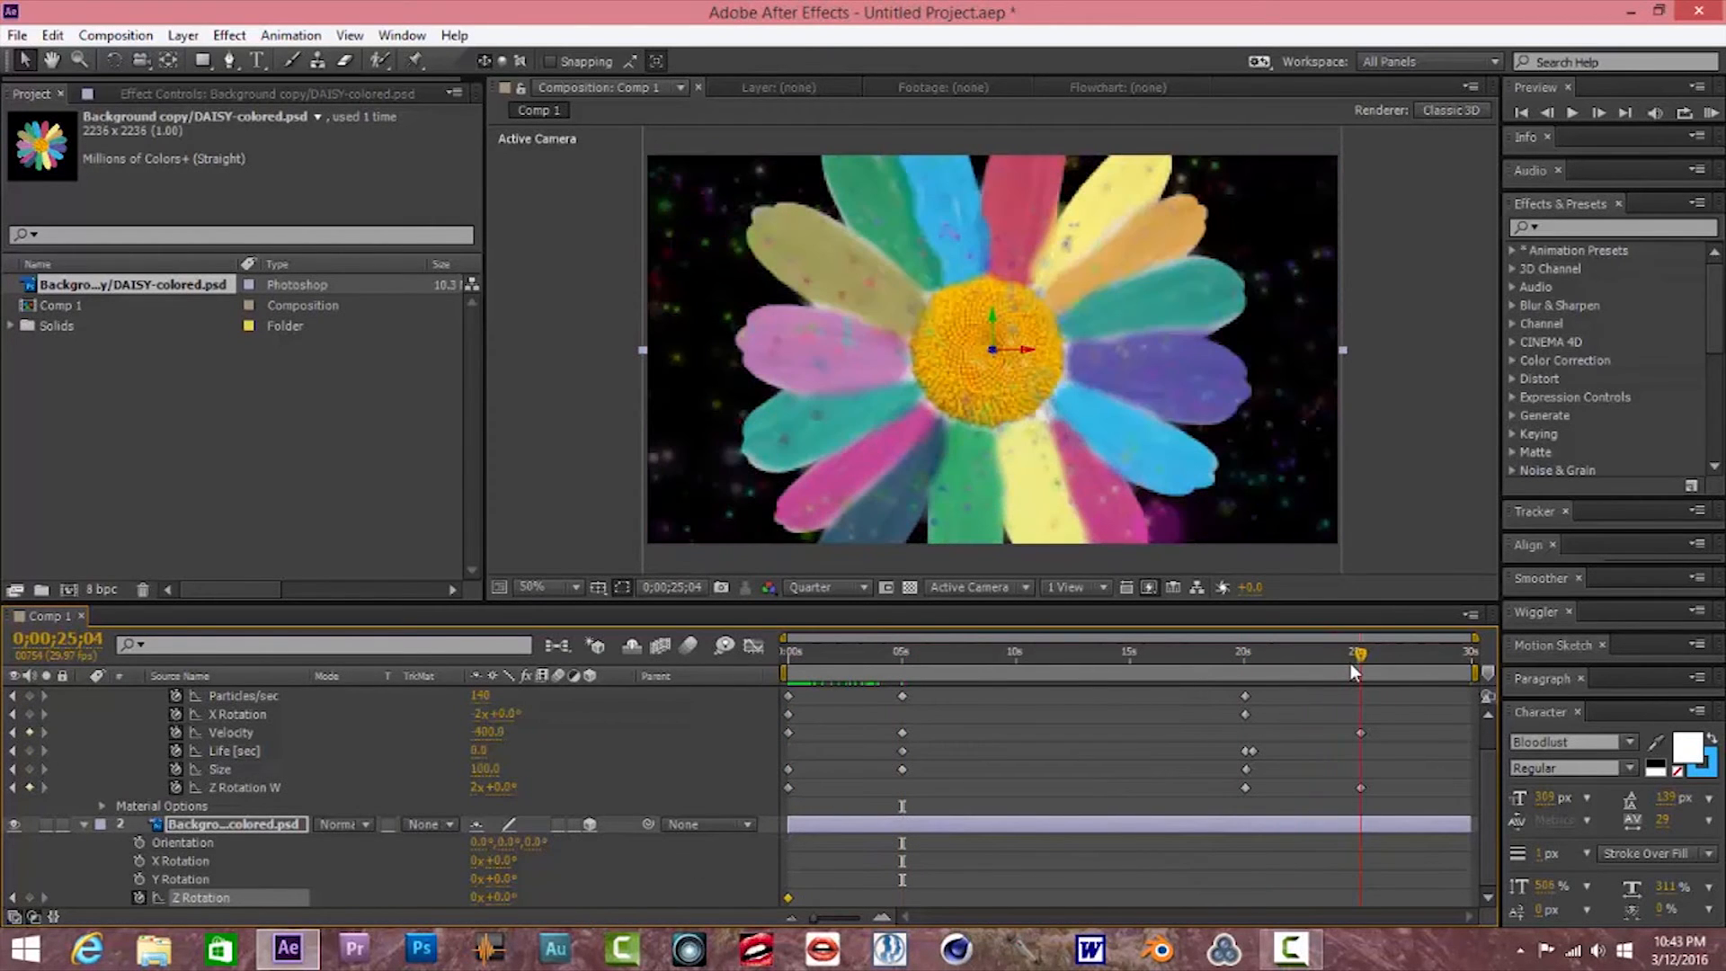
click(476, 896)
key(Return)
drag(1275, 649, 784, 607)
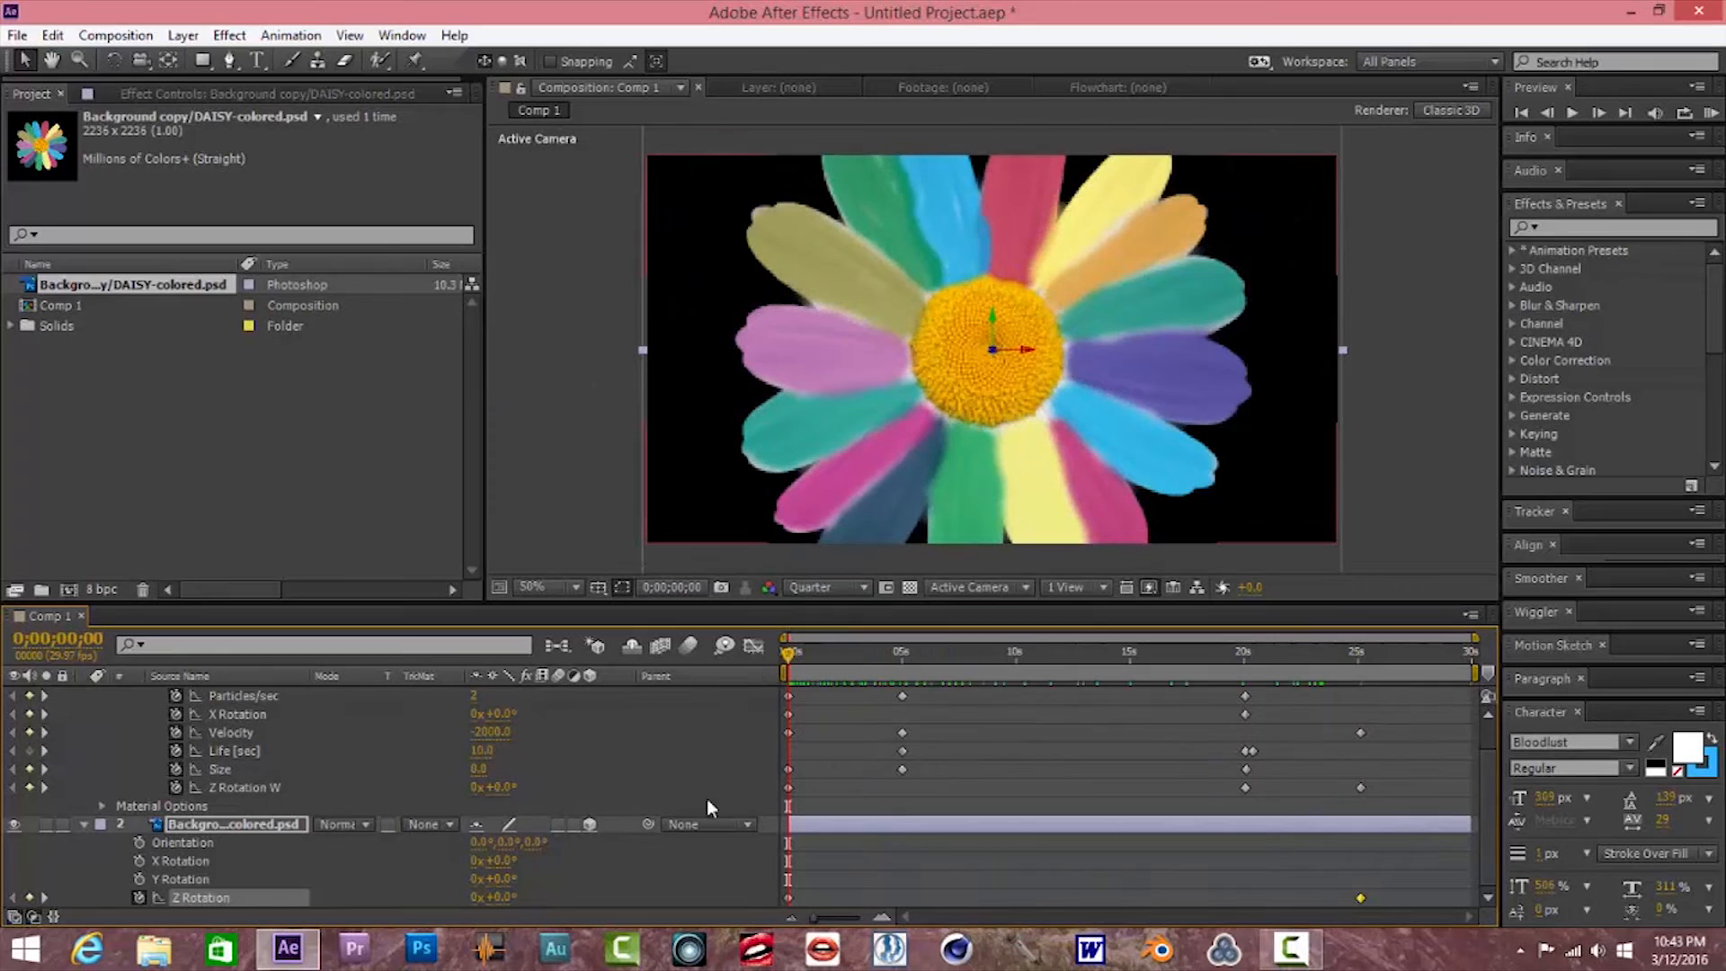
Collapse both layers and set the daisy layer's track matte to an Alpha Matte using the Particular layer
scroll(294, 760, up, 1)
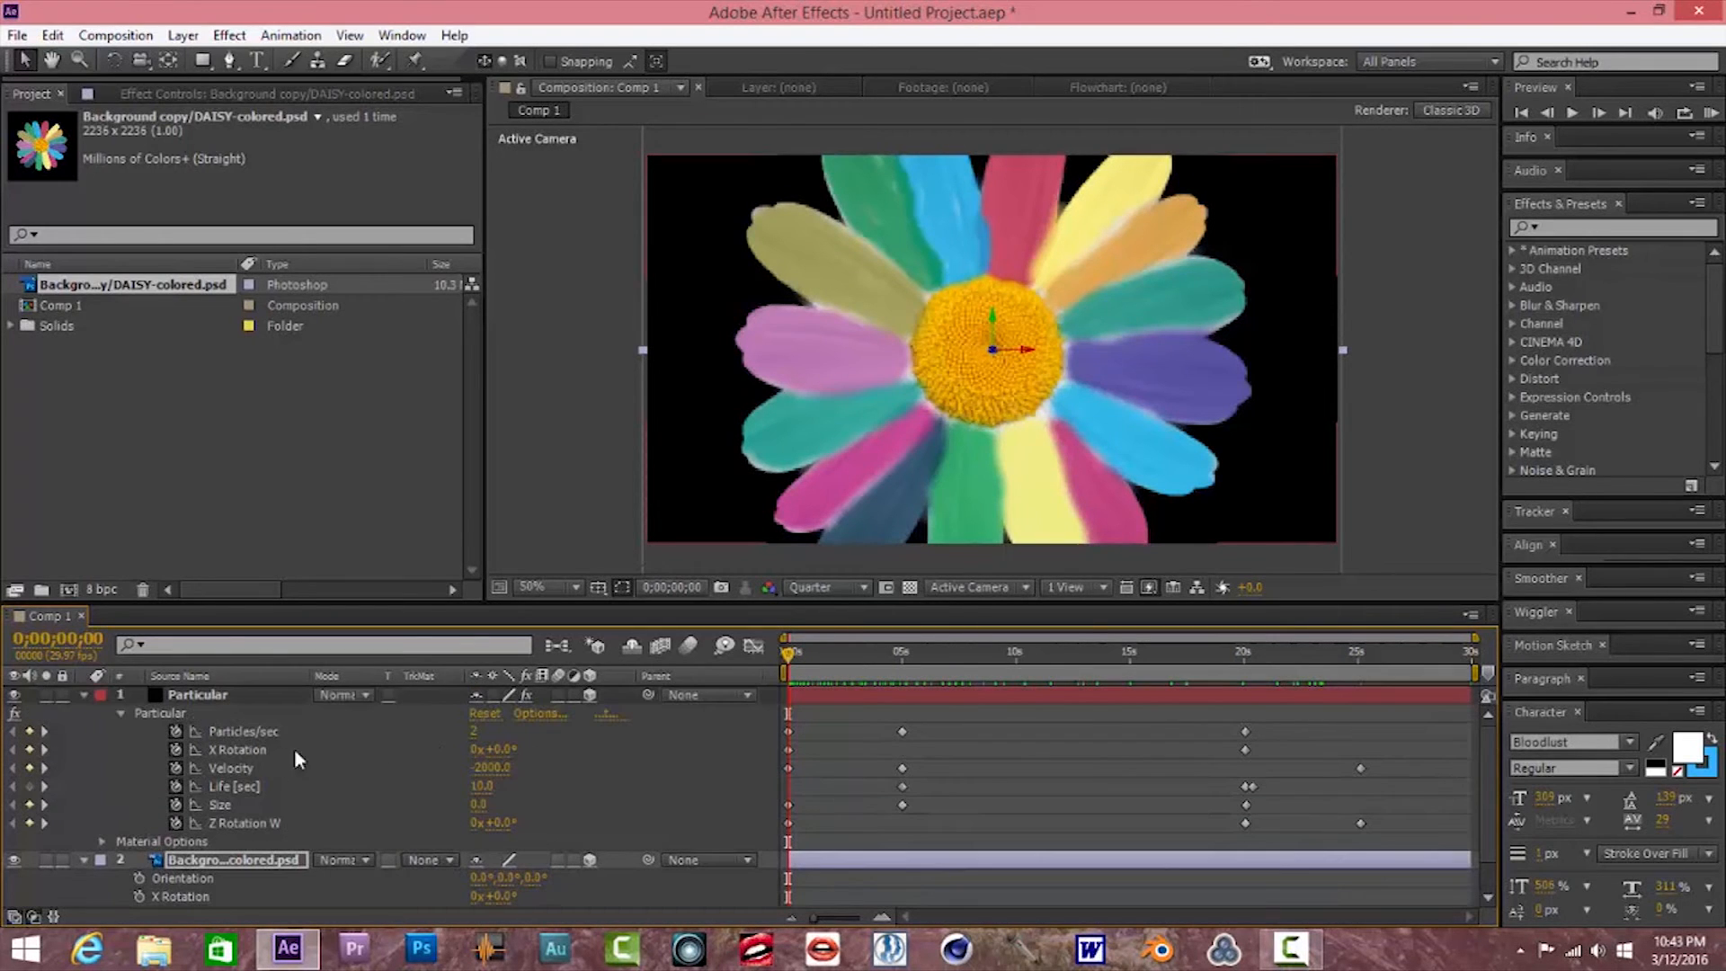
click(84, 696)
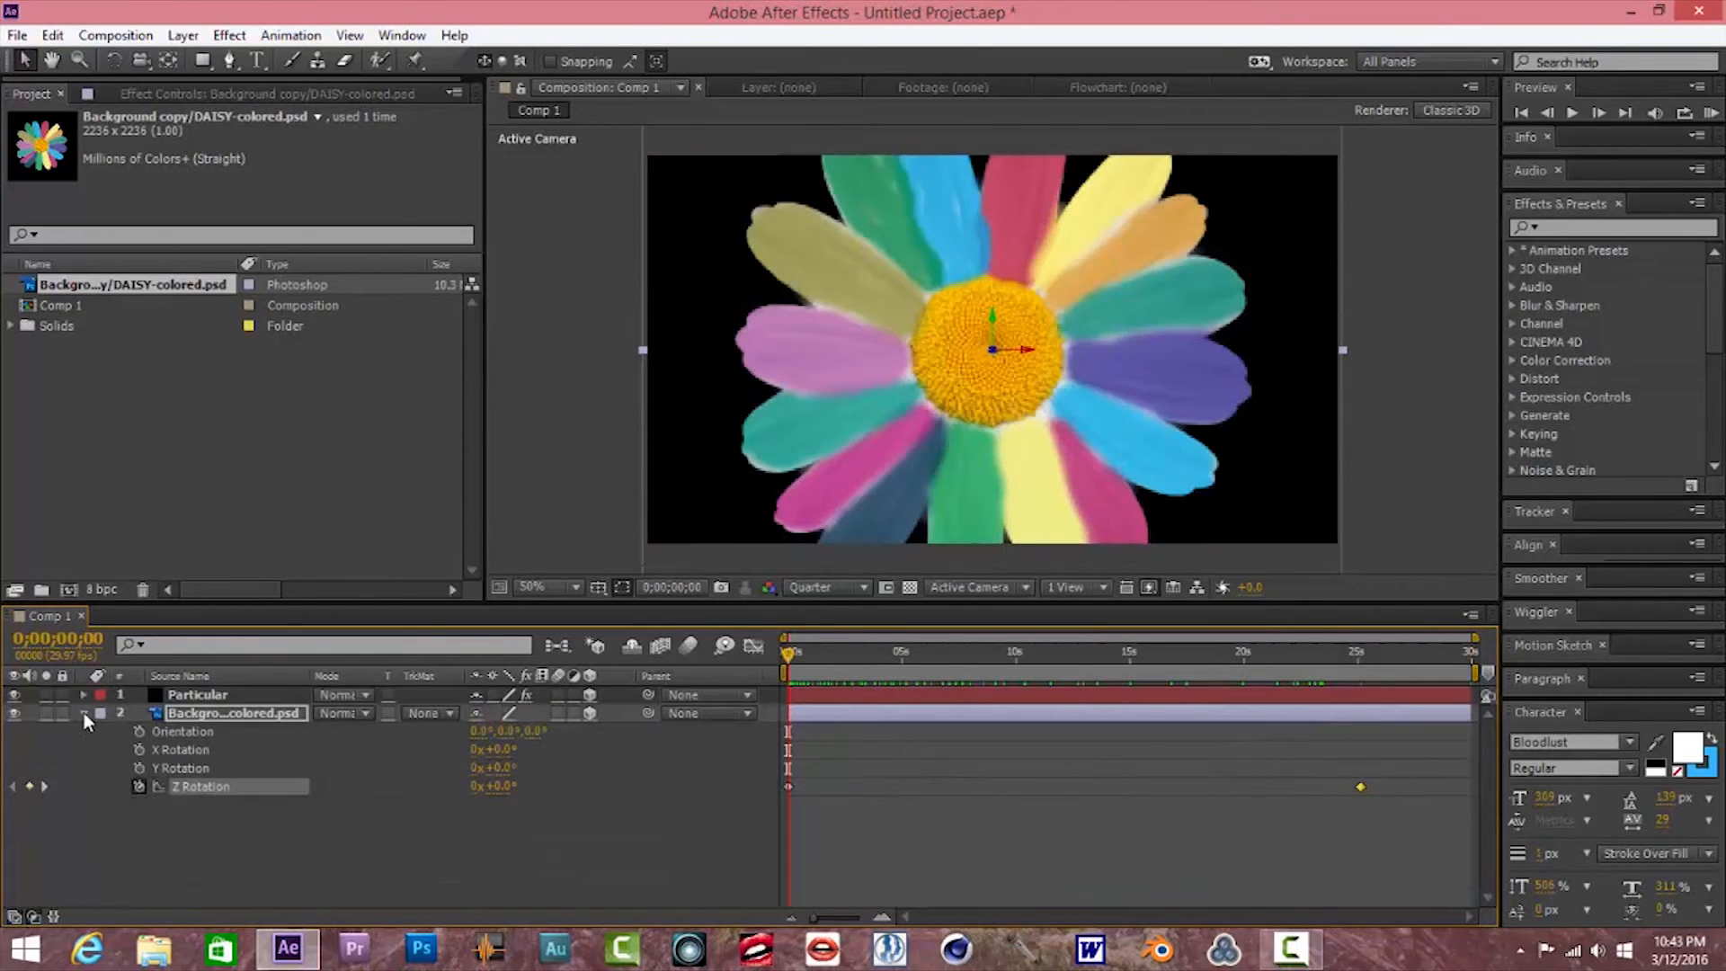
click(84, 712)
drag(822, 651, 1086, 689)
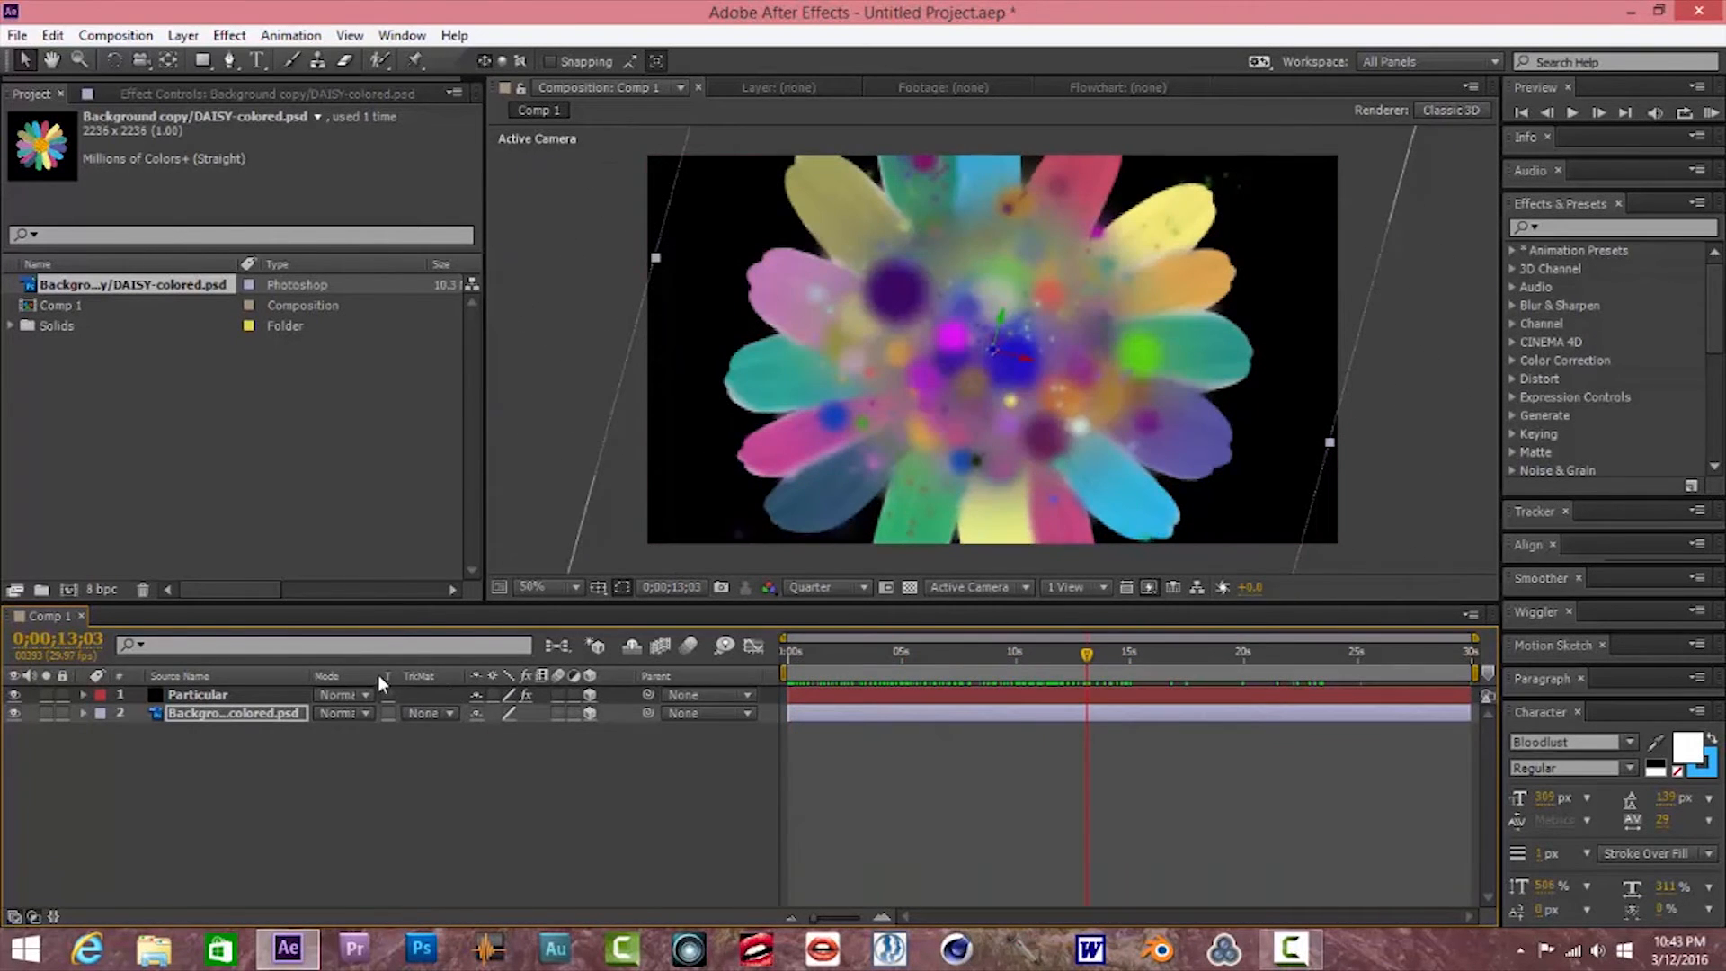
click(449, 713)
click(515, 768)
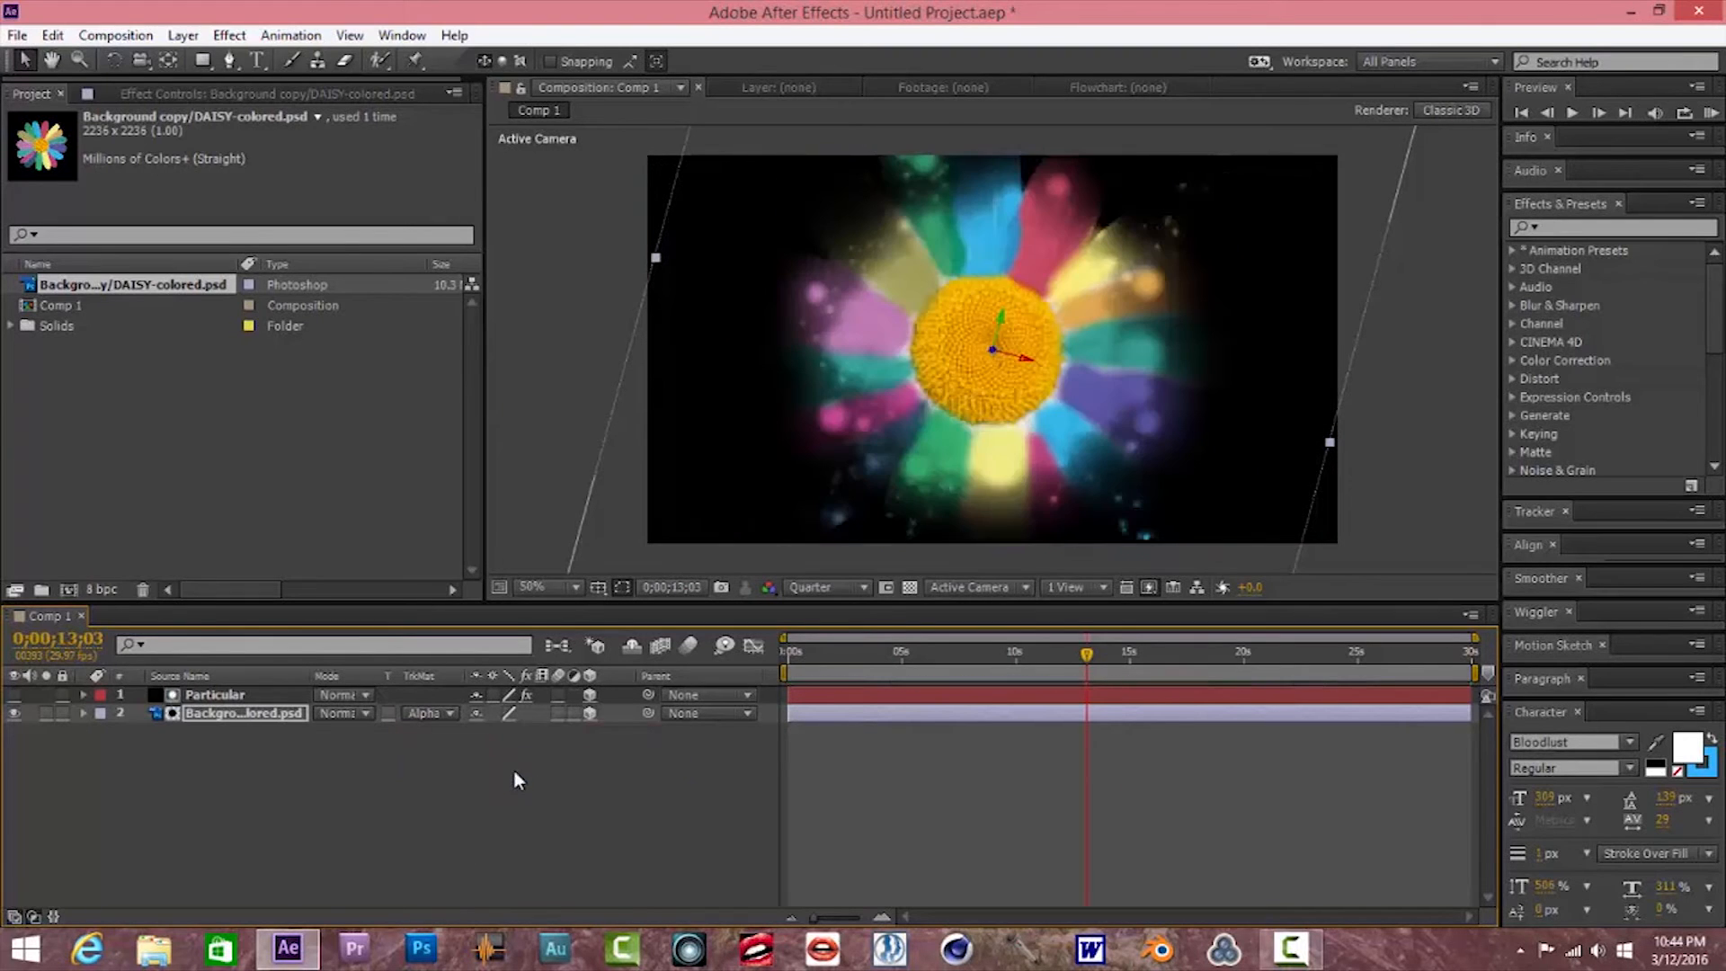
Scrub the matted animation to 0;00;21;06 and reveal the keyframed properties of both layers
drag(1084, 655, 1270, 739)
click(844, 746)
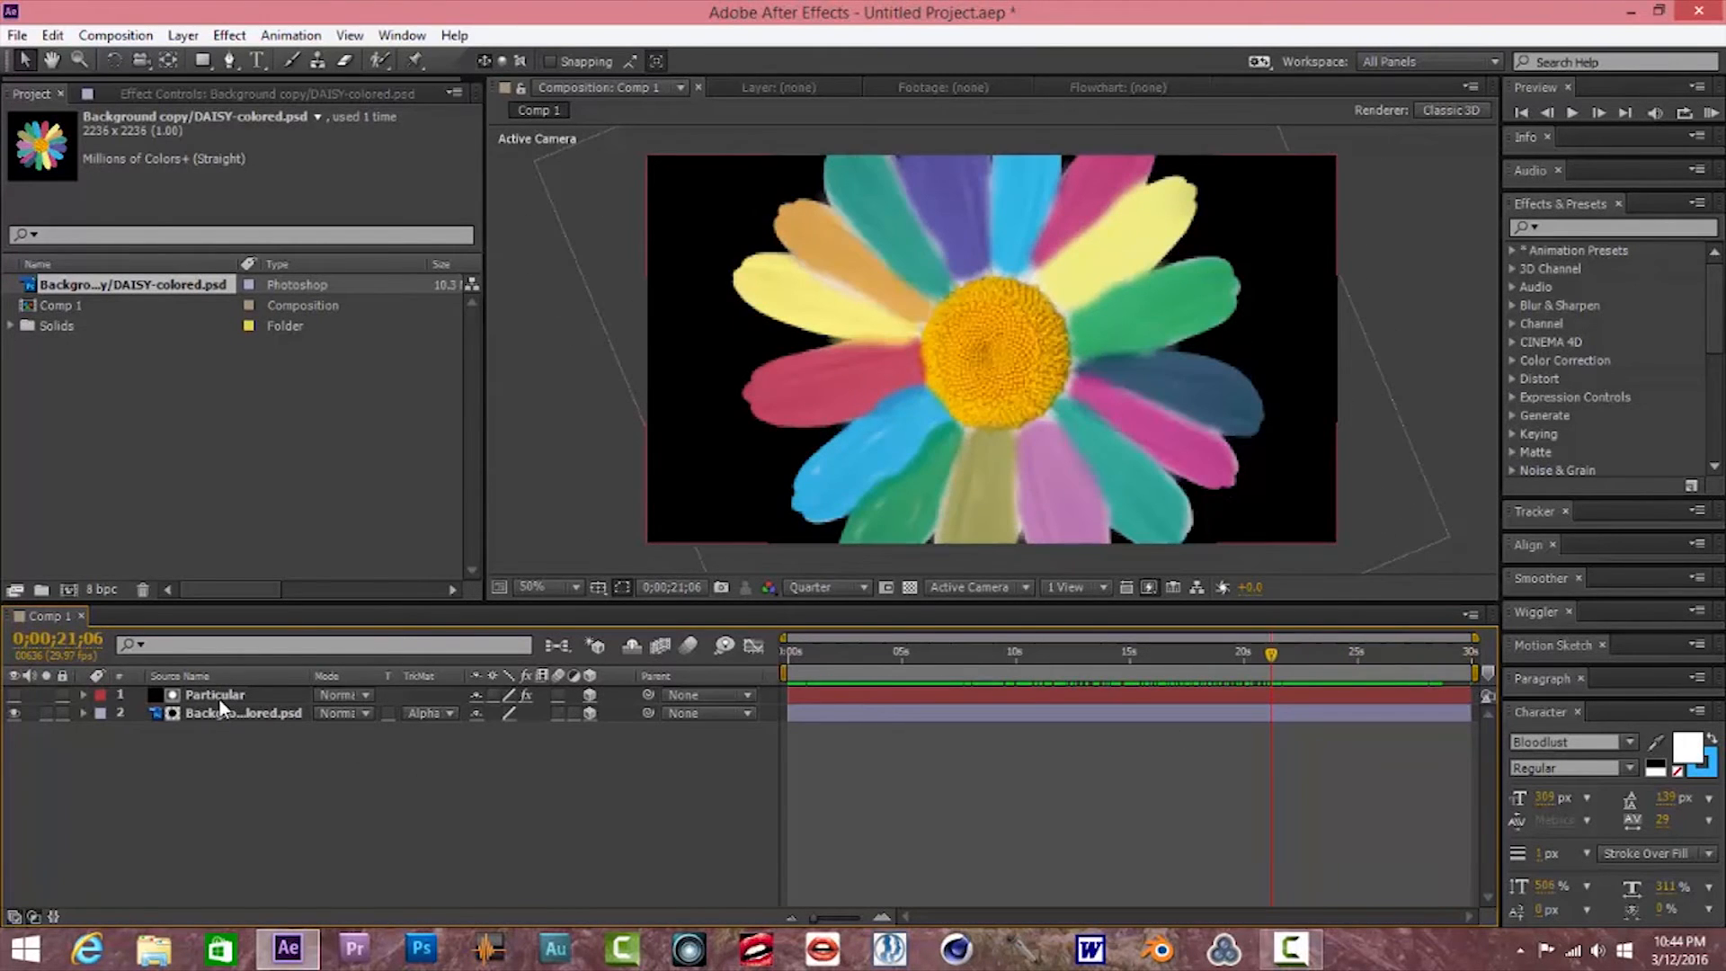
click(219, 700)
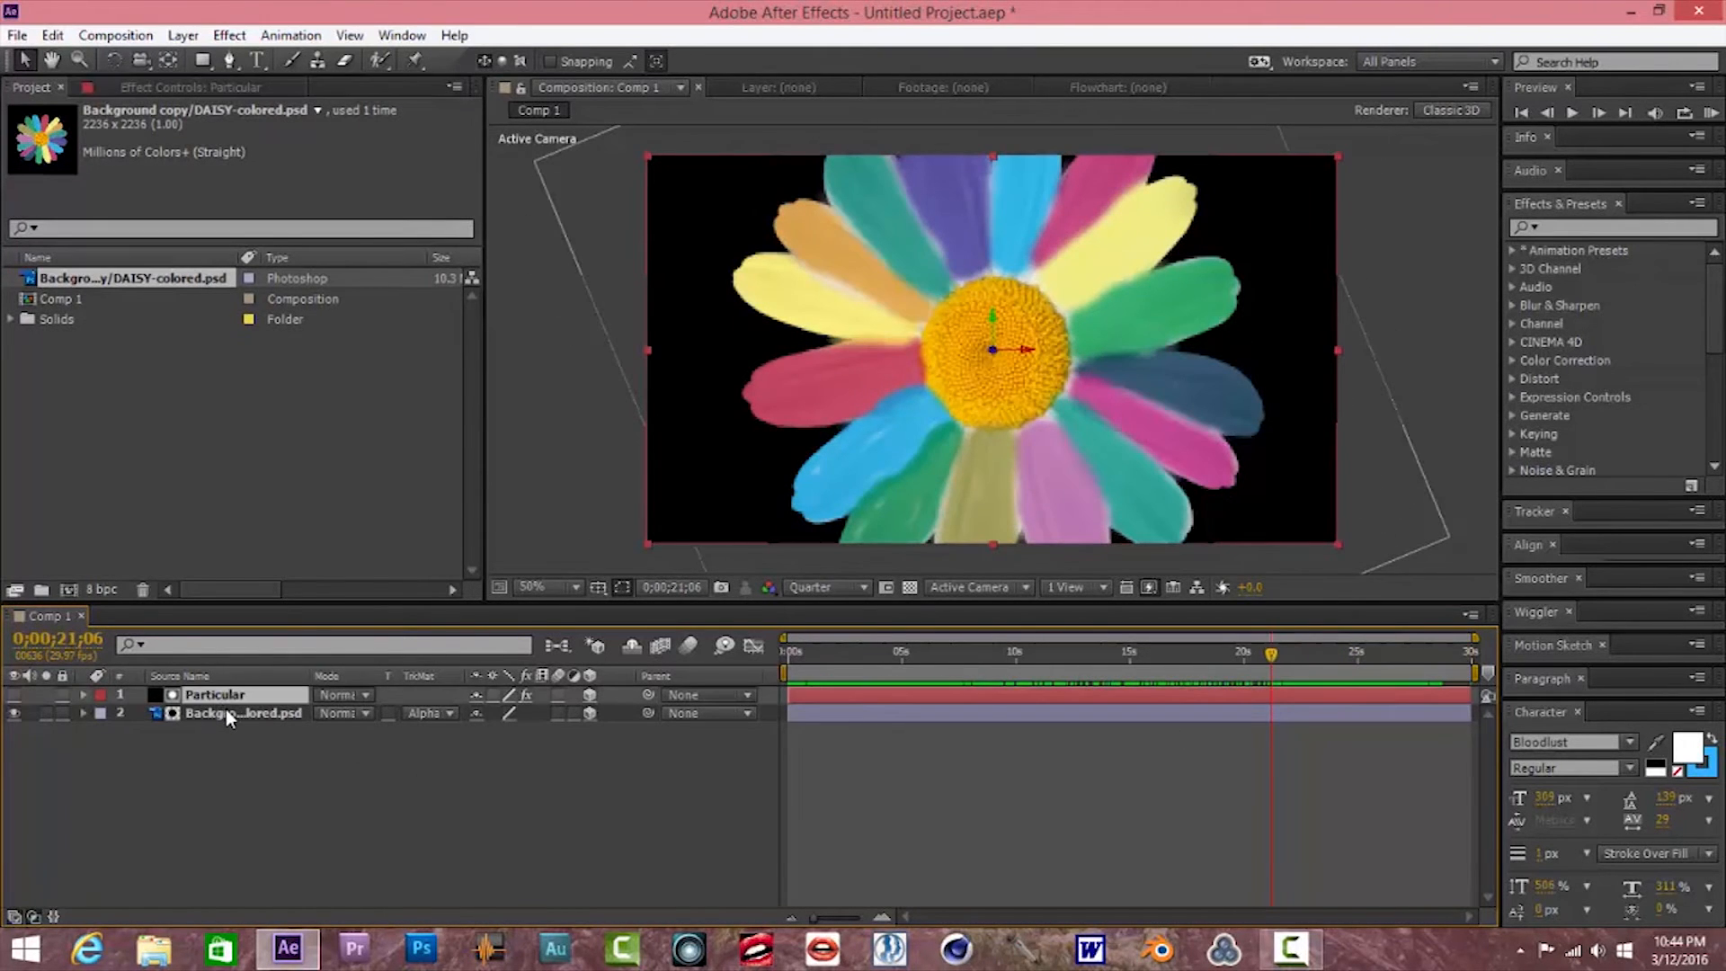
shift+click(225, 710)
key(u)
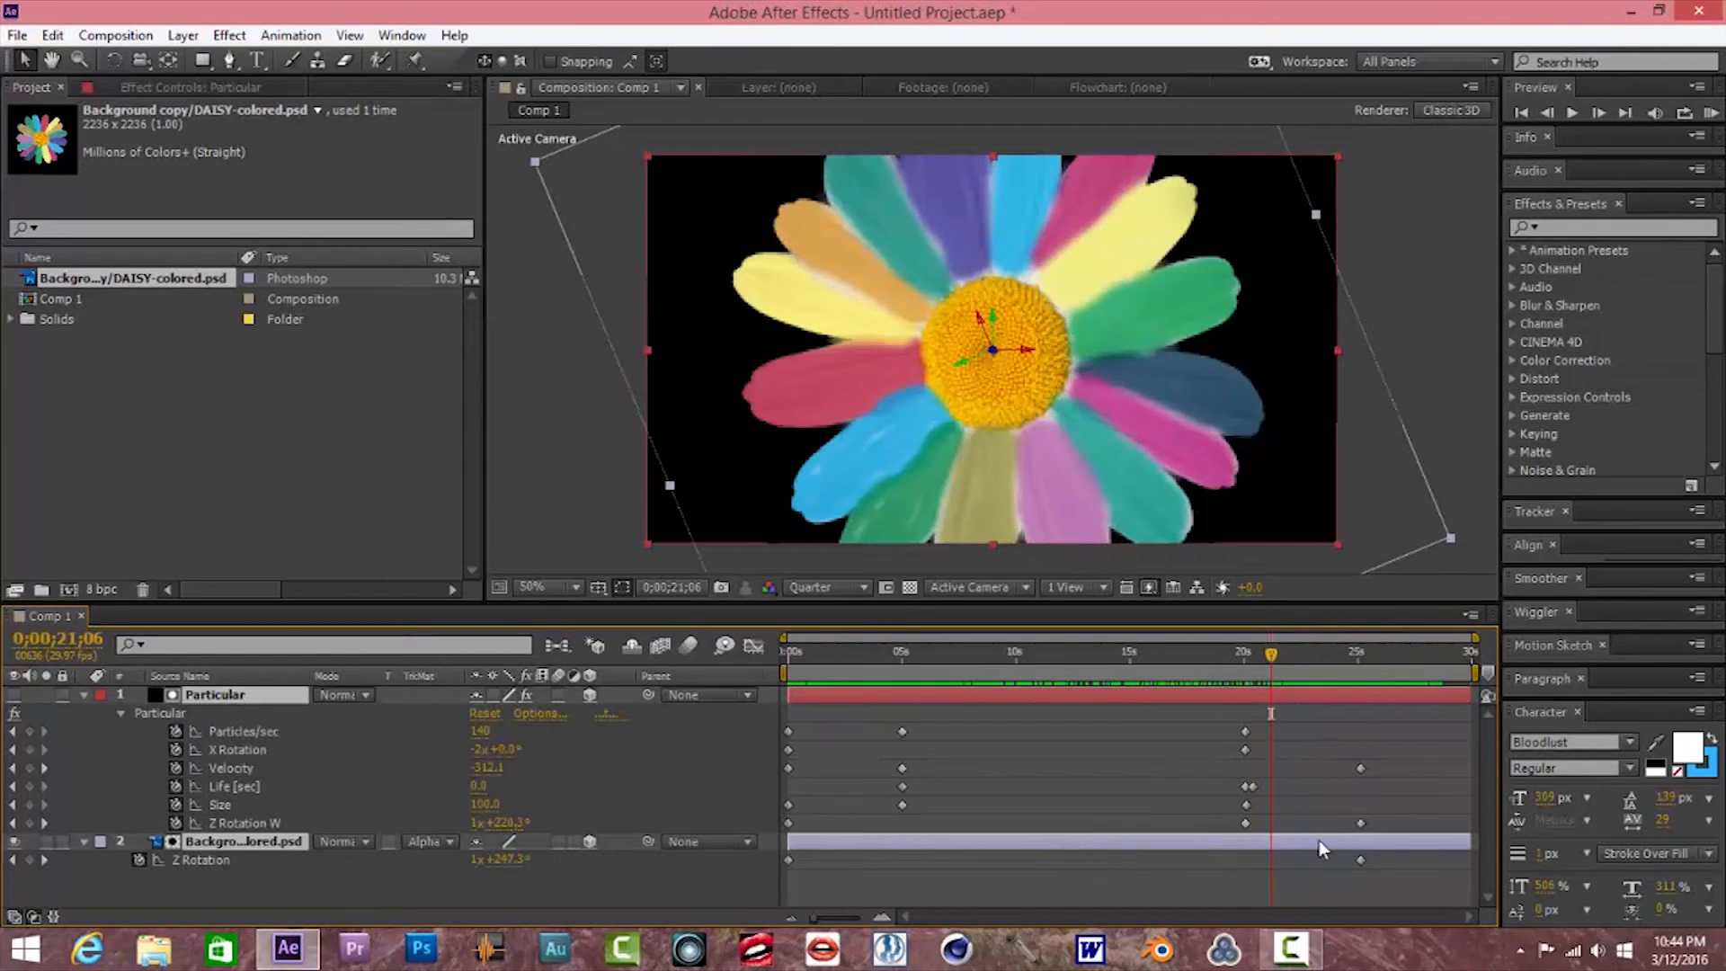
Apply Easy Ease In to the 0;00;25;04 keyframes of Particular's Z Rotation W and the daisy layer's Z Rotation
click(1381, 778)
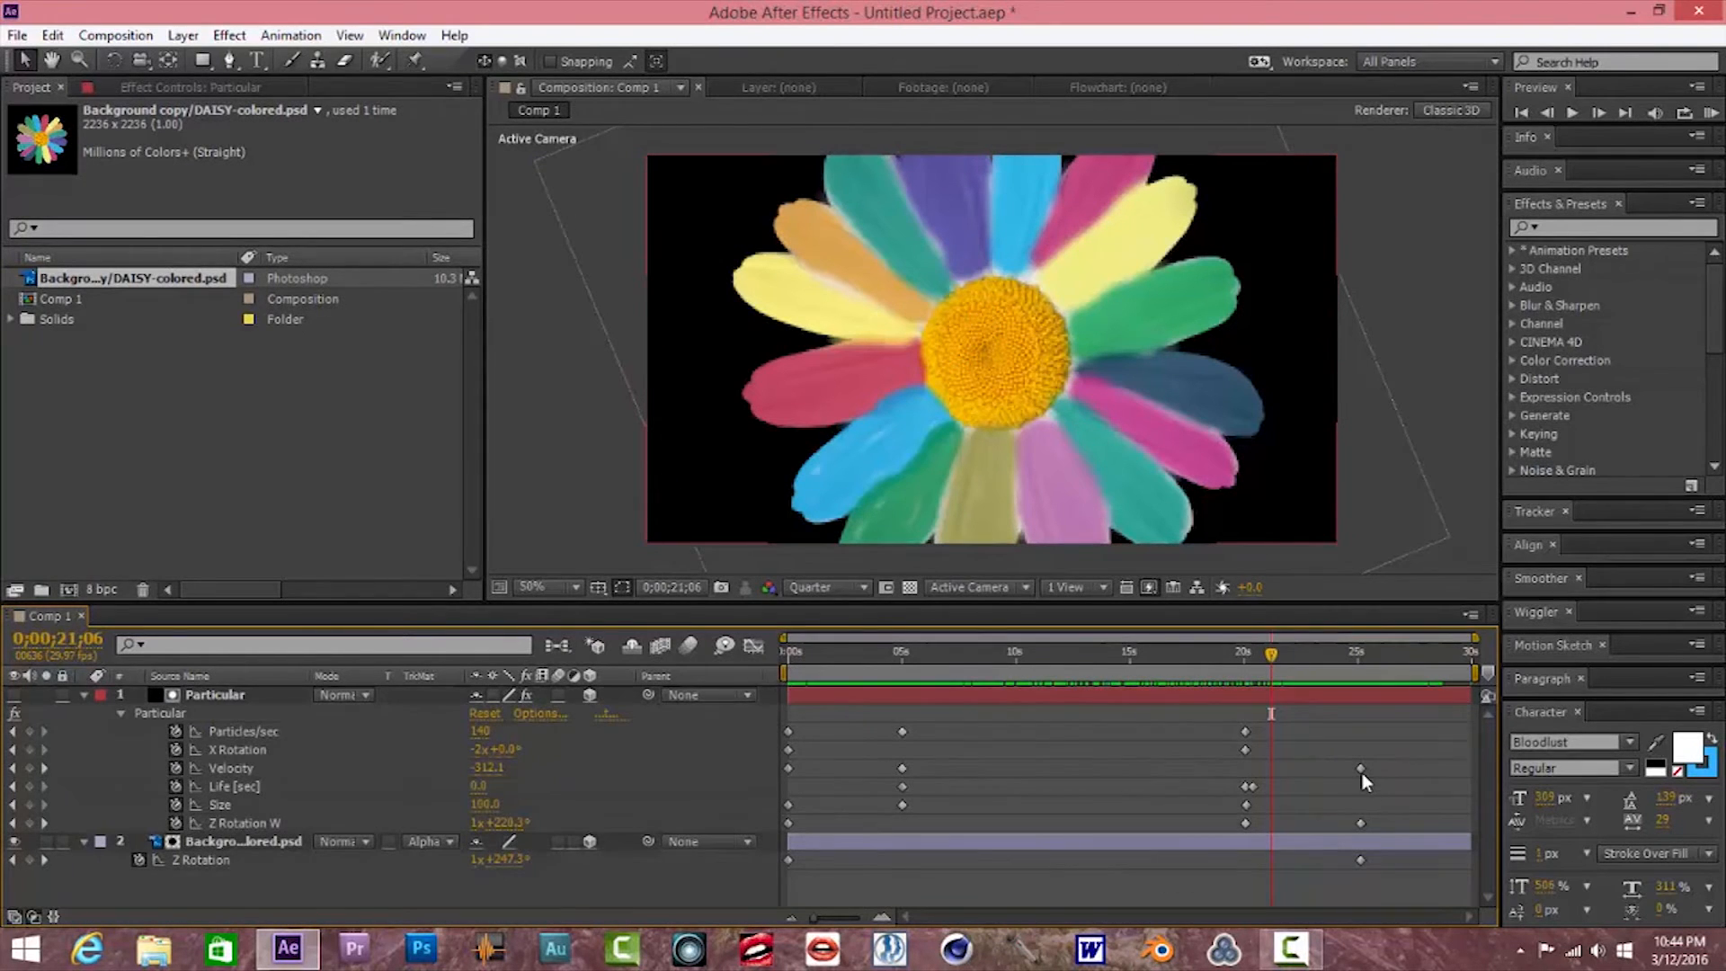
mouse_move(1362, 773)
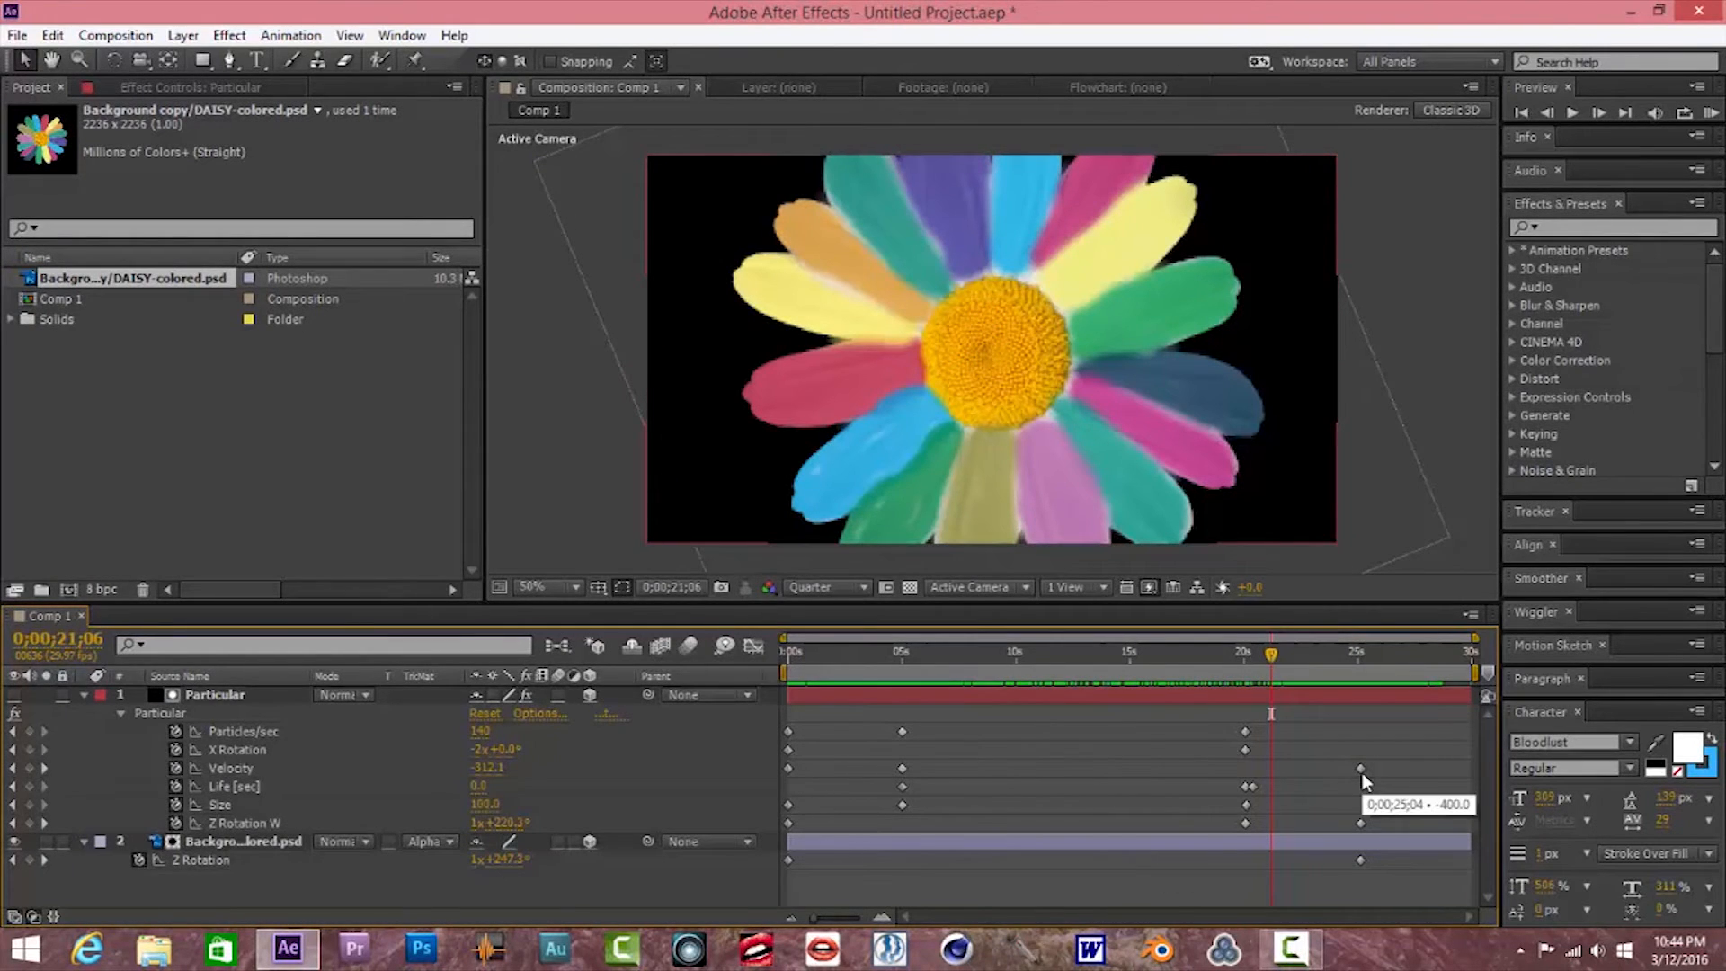
right_click(1361, 822)
mouse_move(1402, 809)
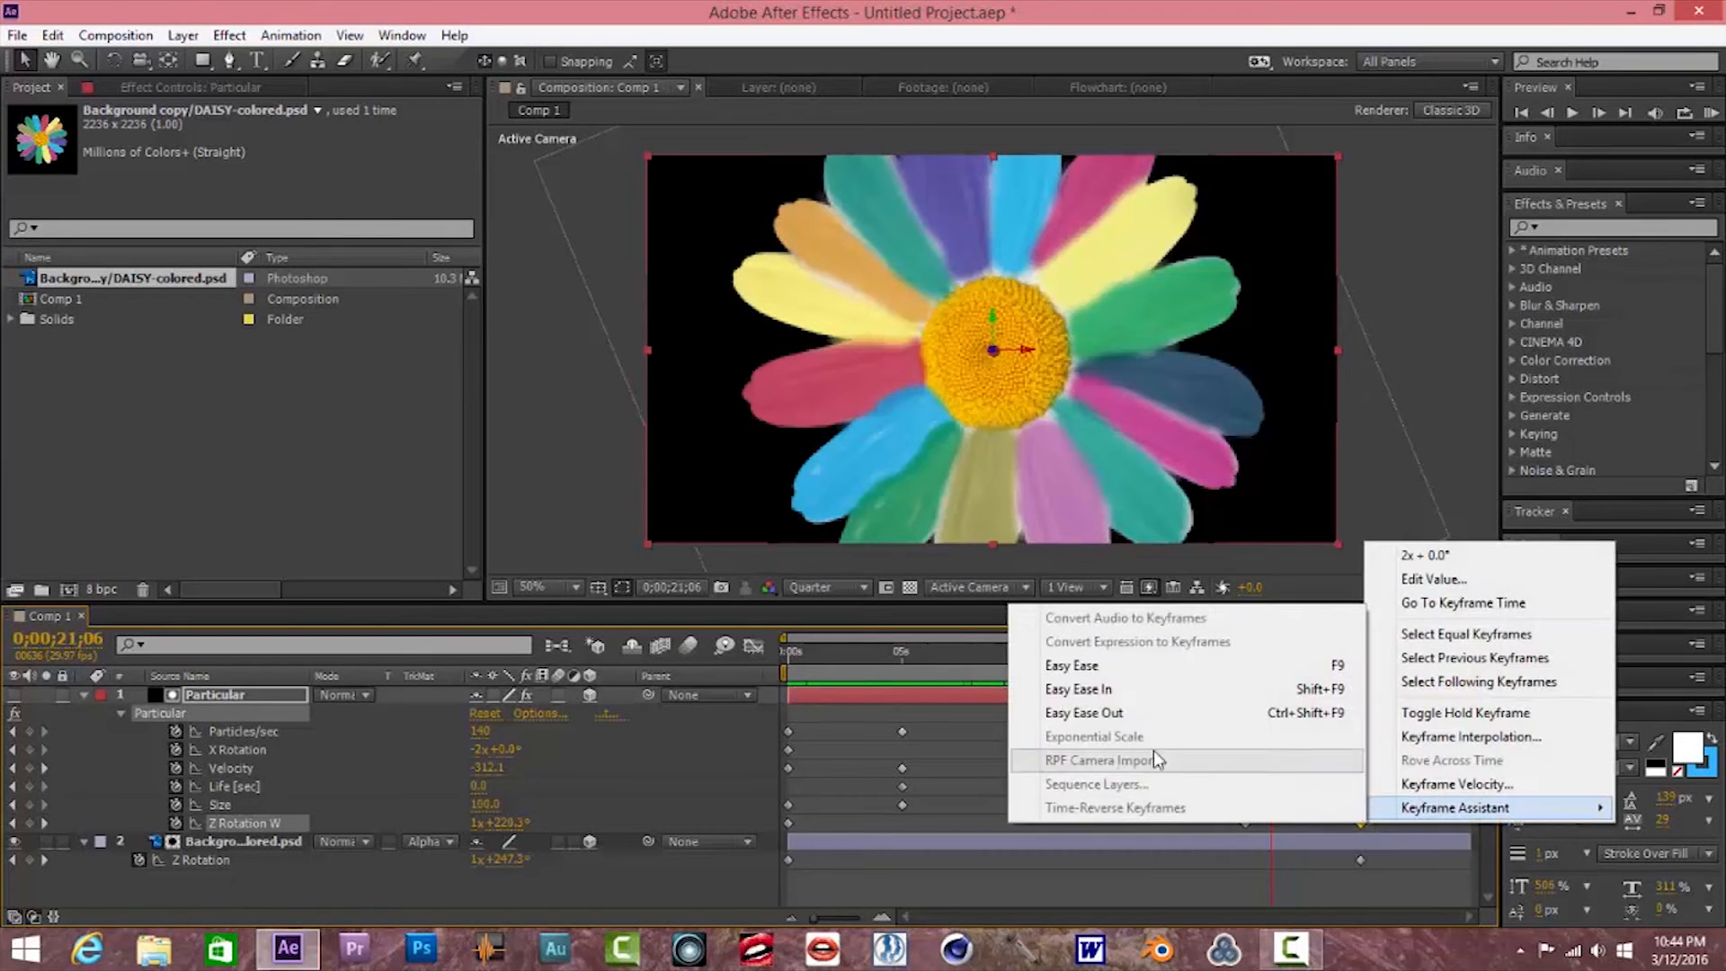
click(1118, 696)
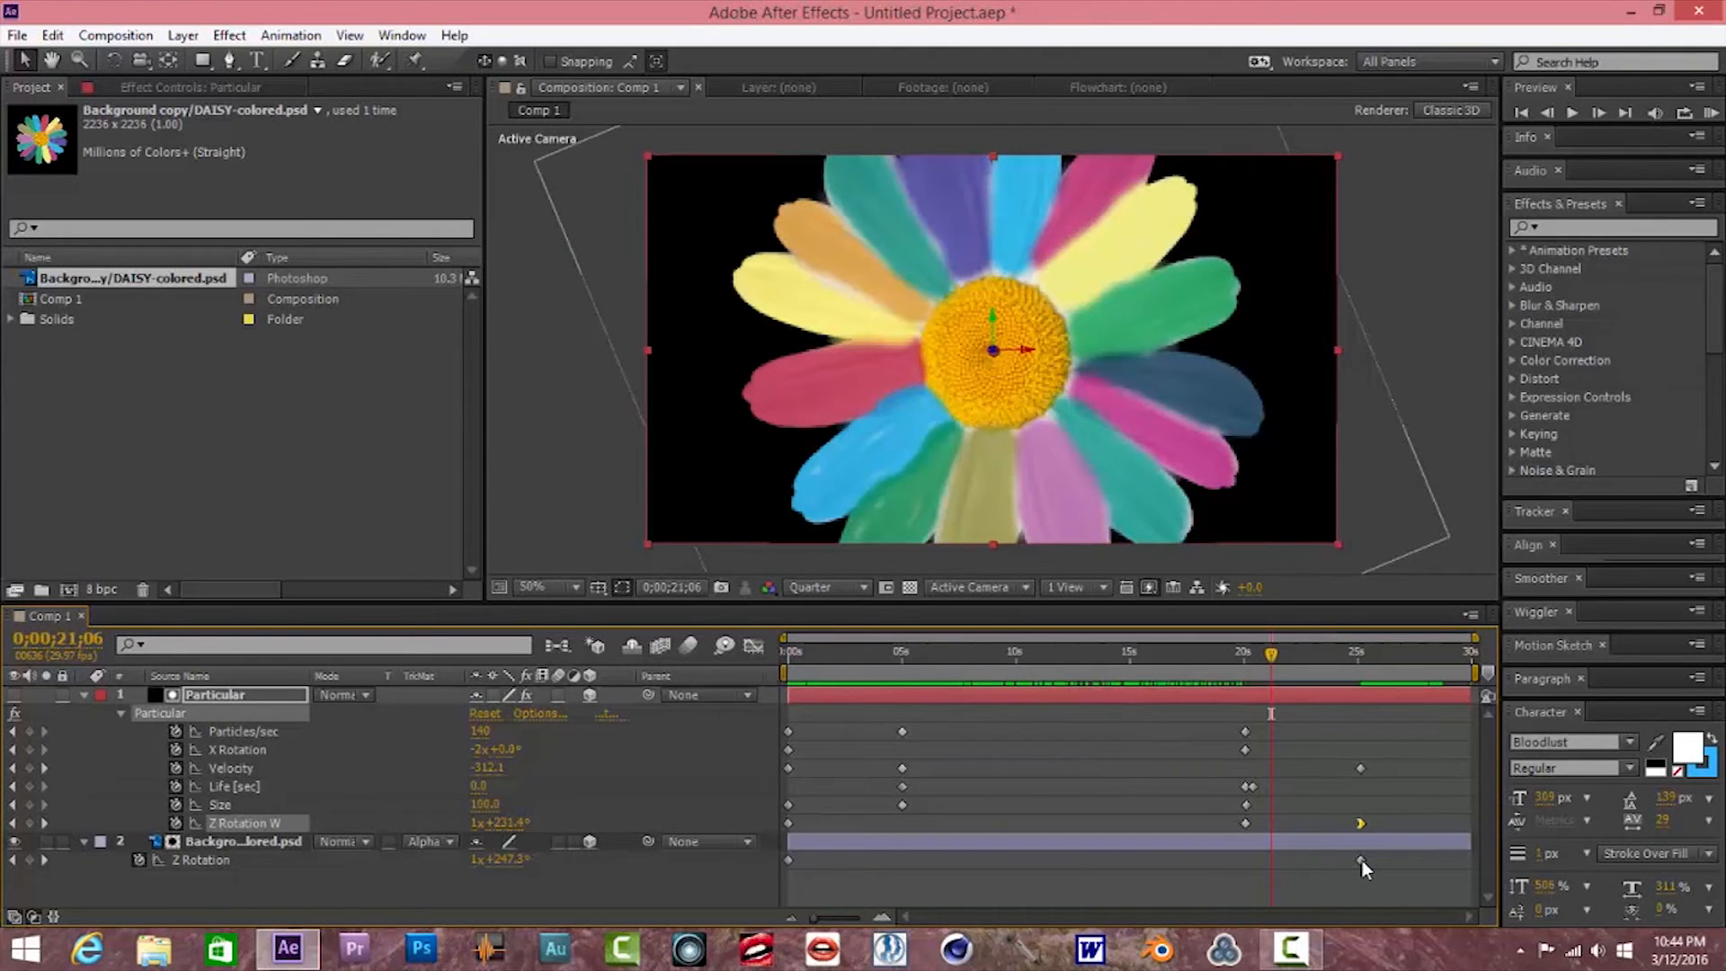
right_click(1361, 860)
mouse_move(1373, 848)
click(1113, 726)
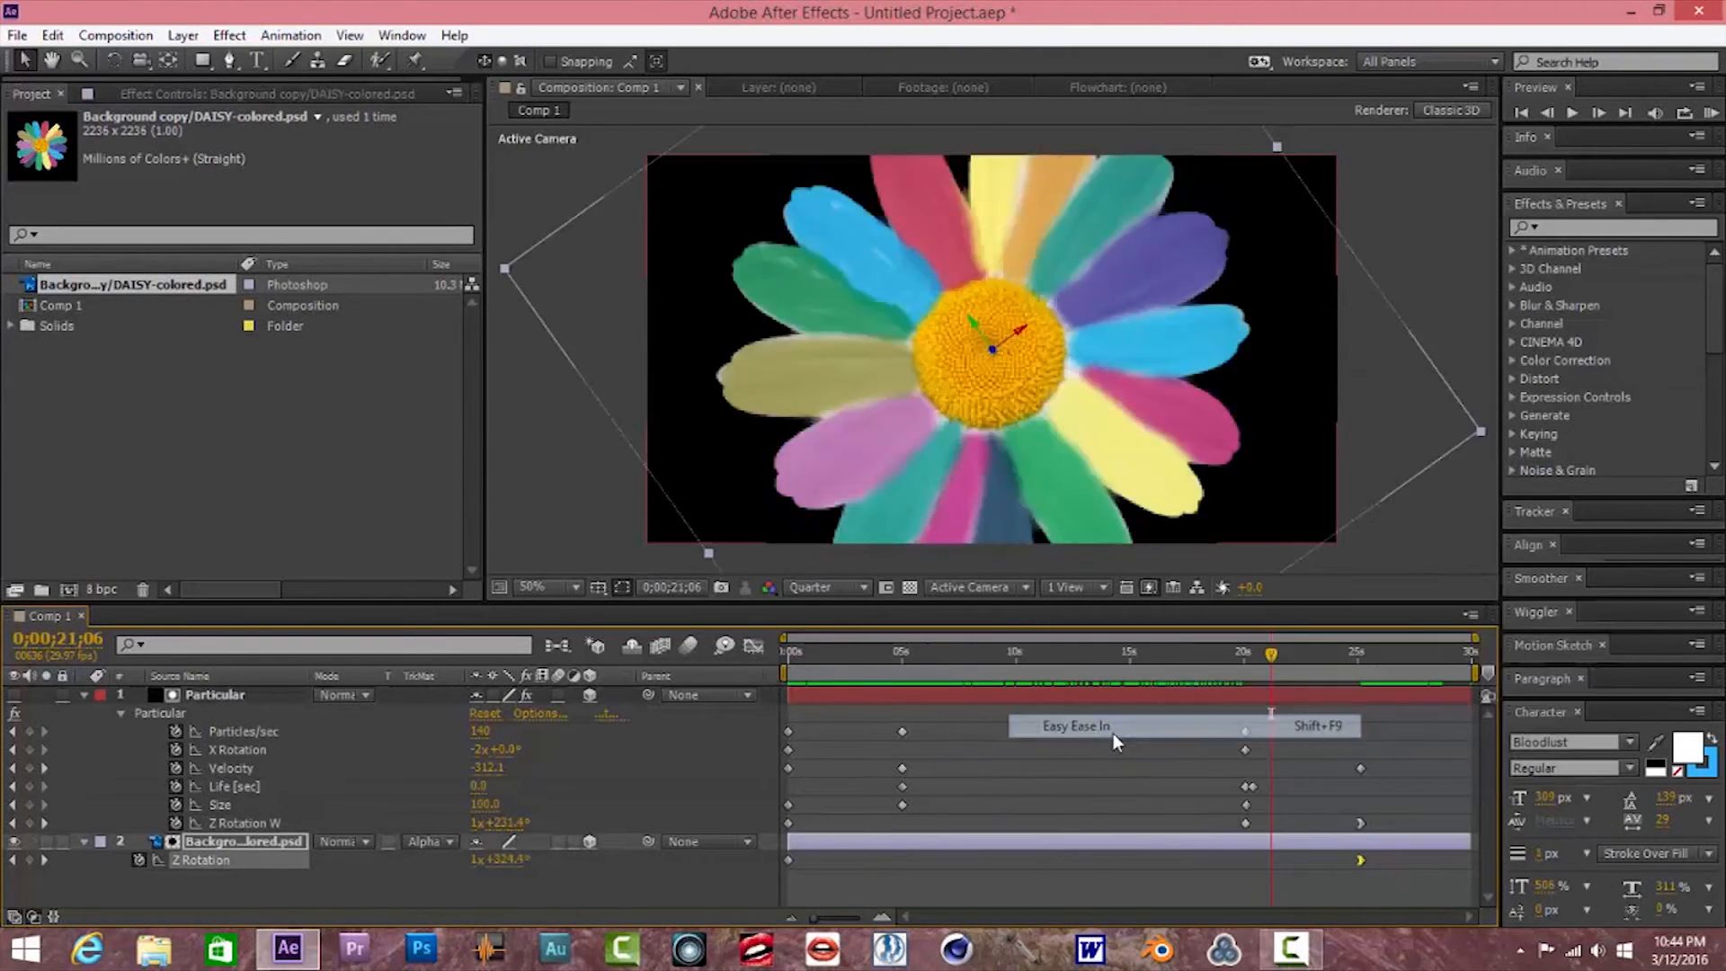
Preview the eased rotation from 0;00;19;23 and check the frame at 0;00;25;18
click(1239, 659)
click(1378, 758)
key(space)
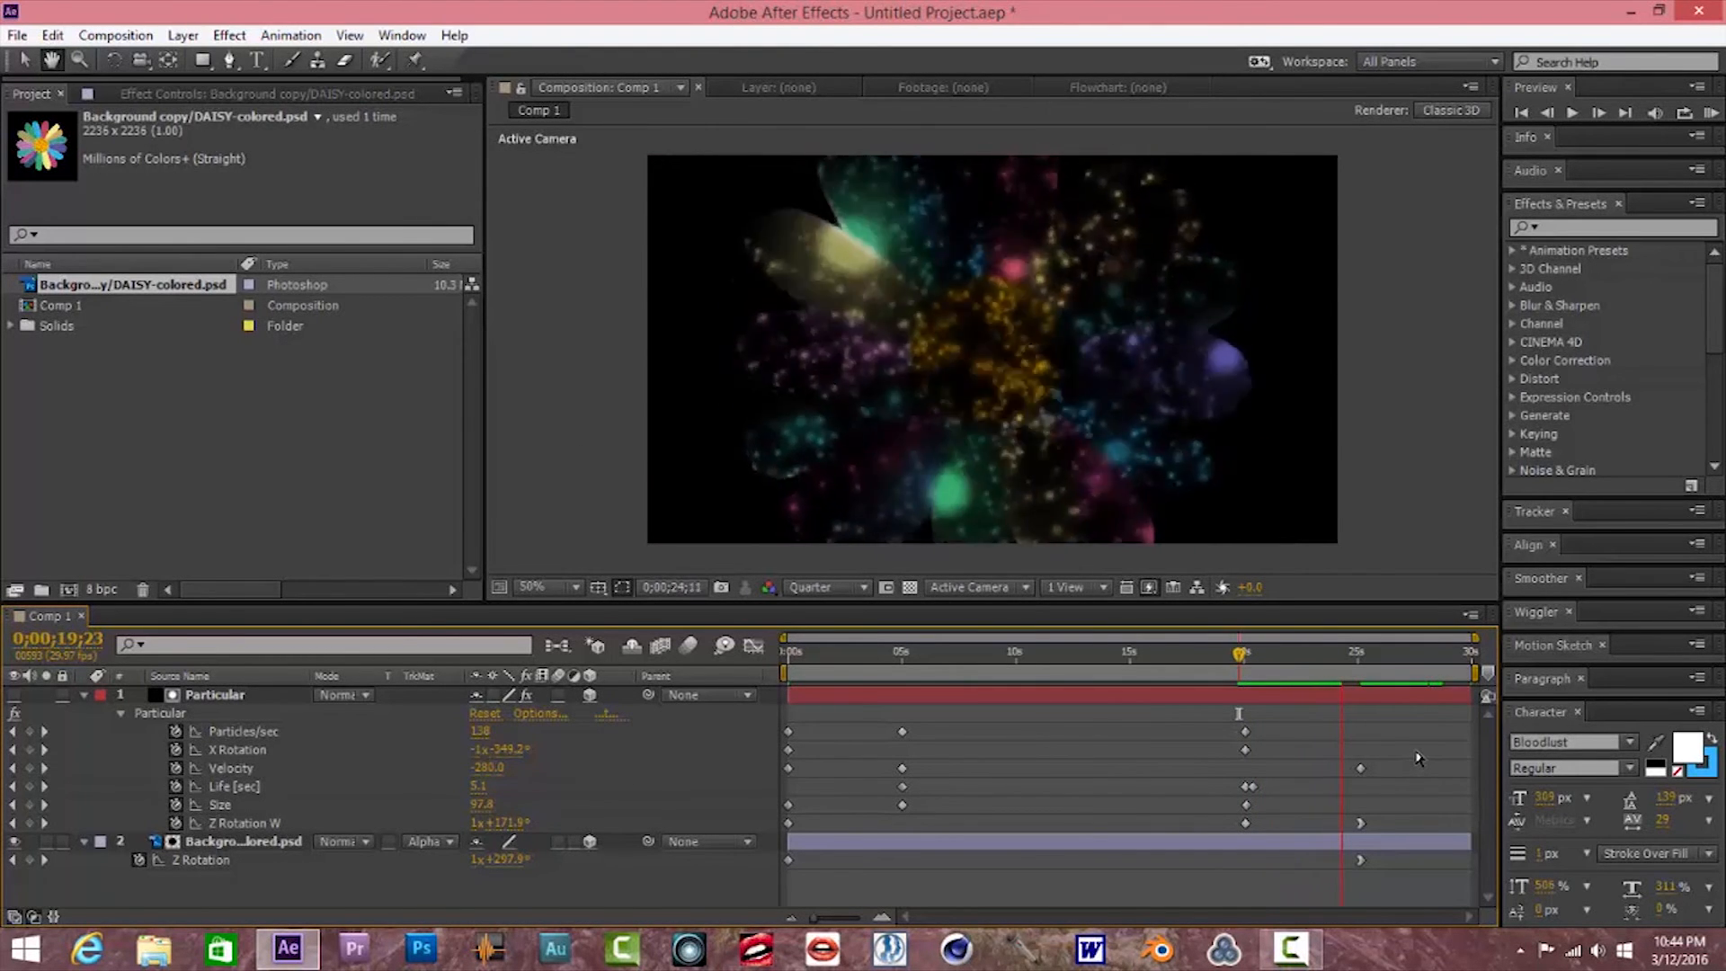
click(1368, 662)
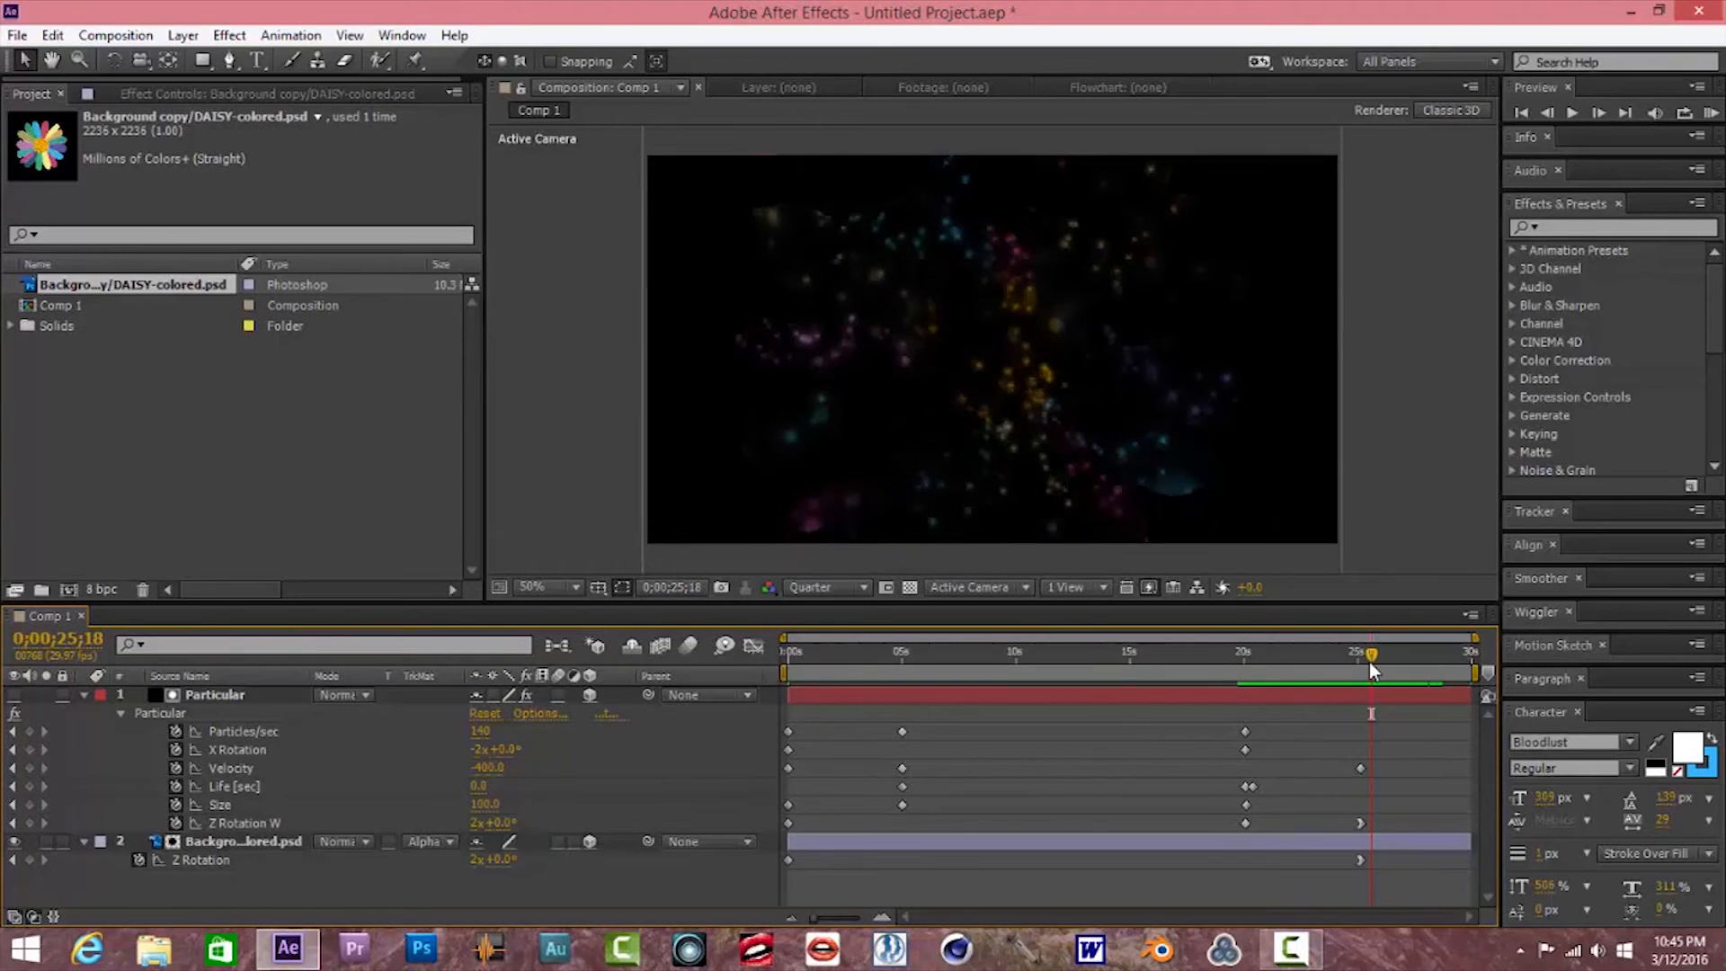
Delete the Particular layer's Z Rotation W keyframe at about 20 seconds
drag(1362, 665, 1248, 687)
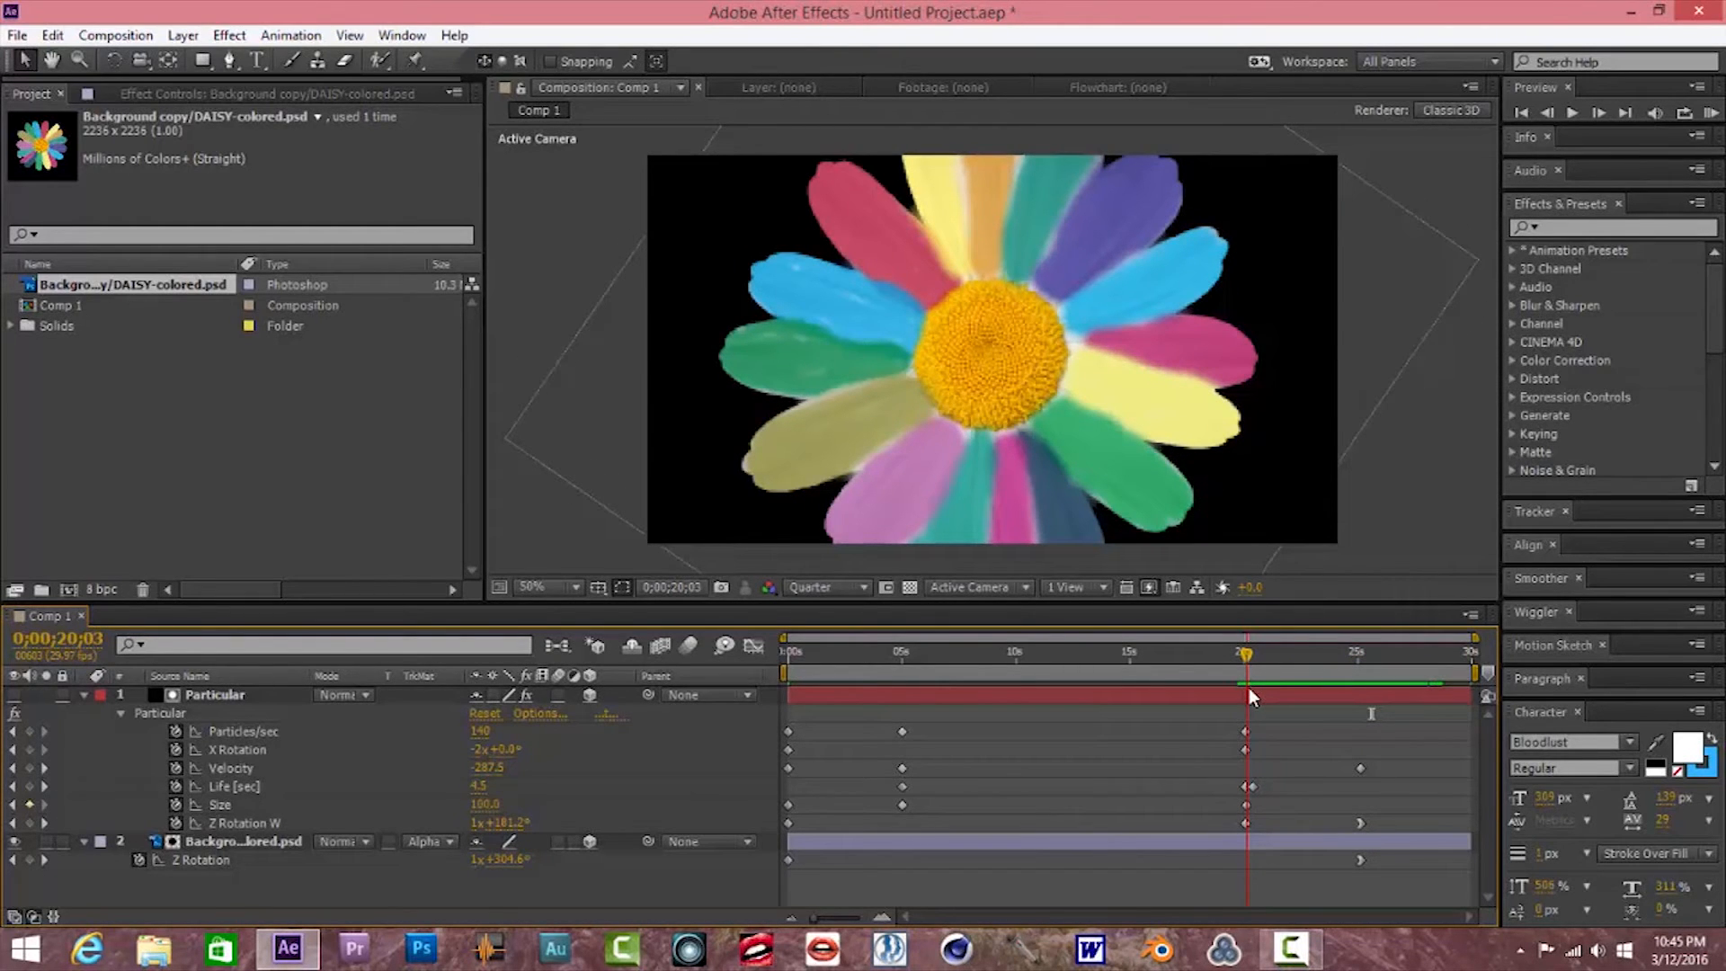
click(1245, 822)
key(Delete)
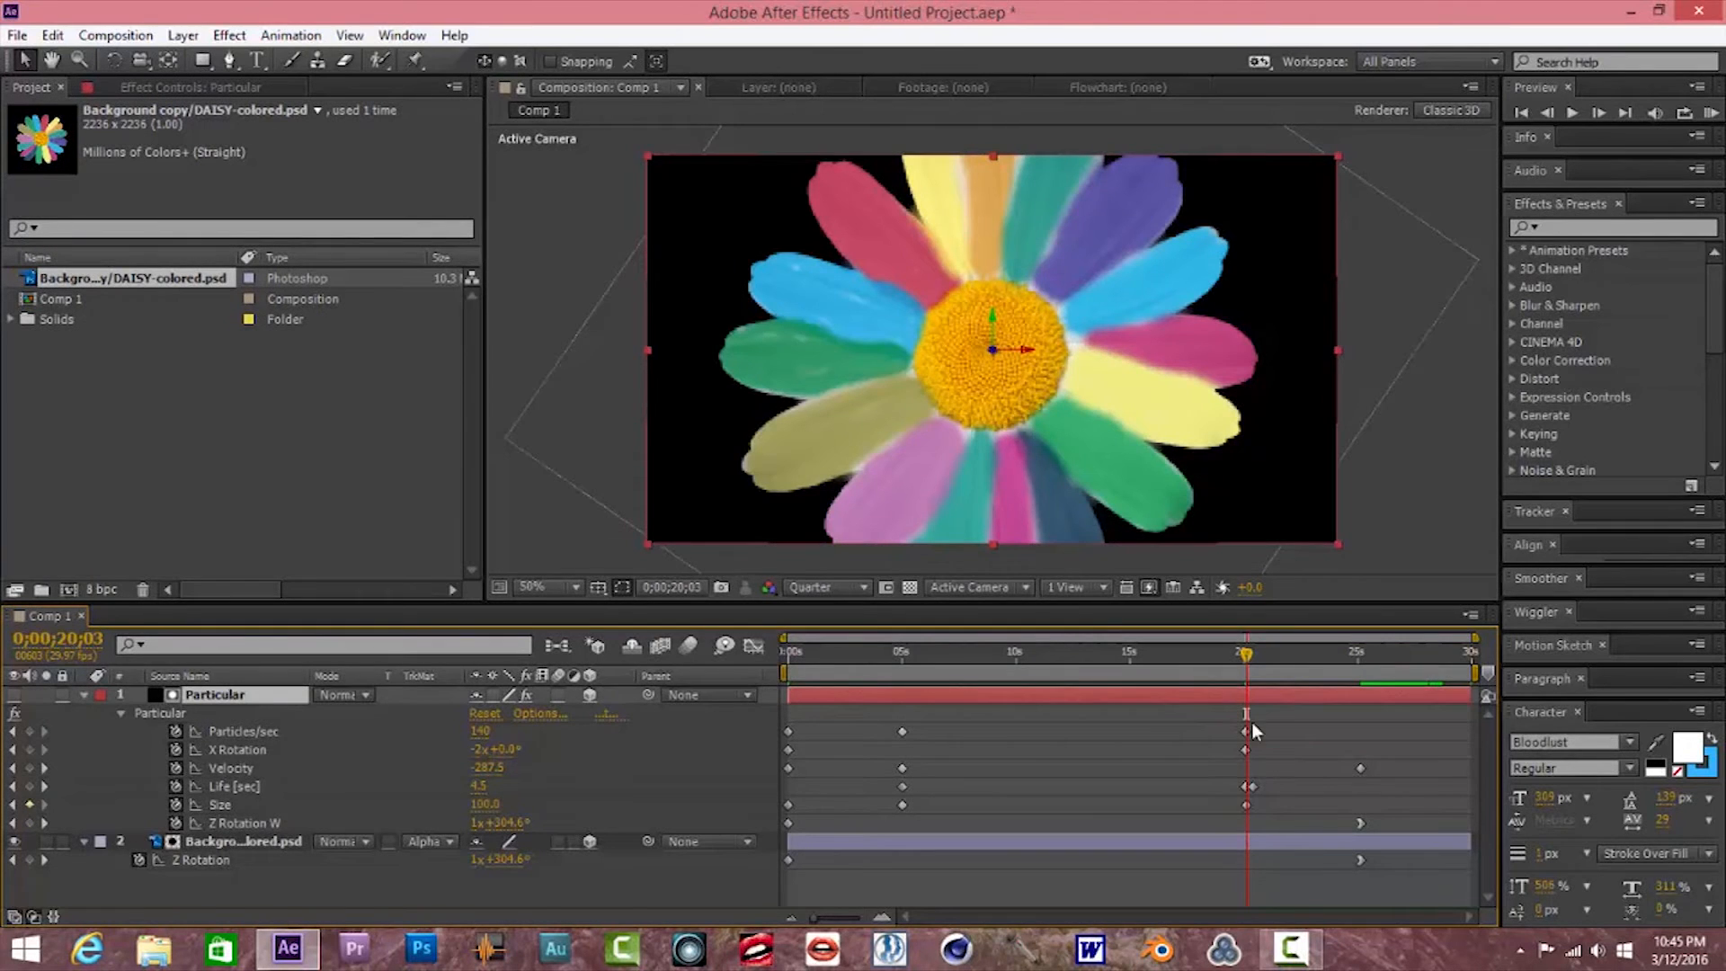
Preview the closing section of the matted animation from 0;00;23;06 and again from about 20 seconds
drag(1275, 660, 1316, 656)
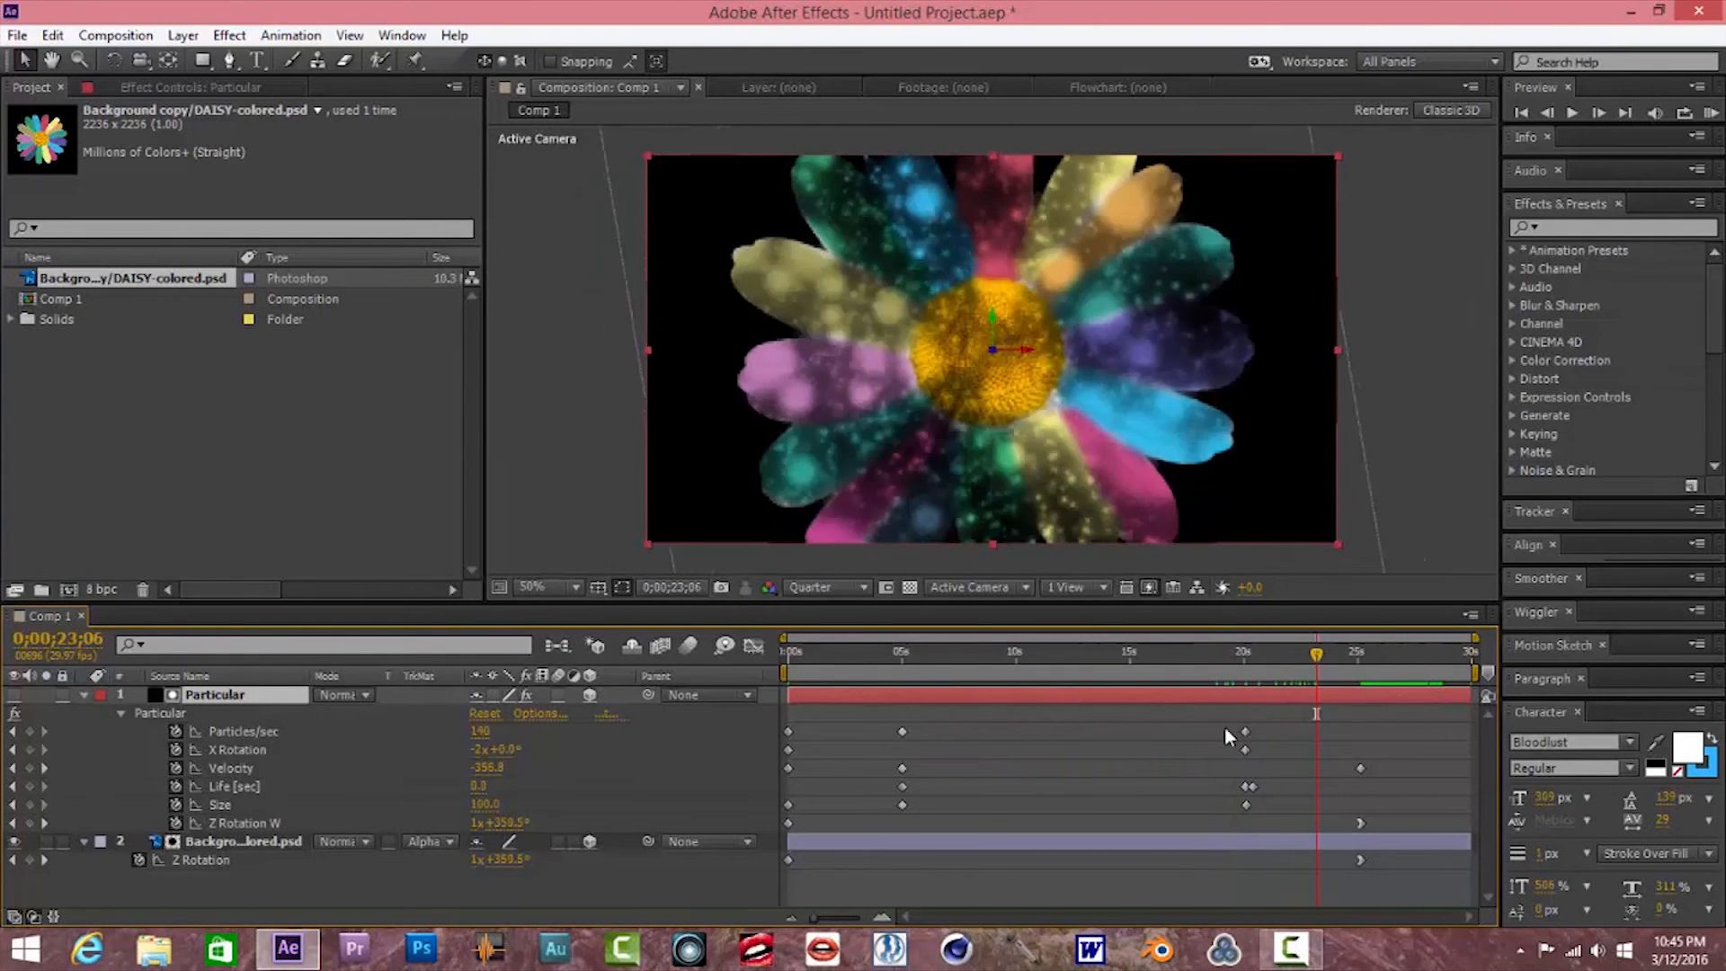
key(KP_0)
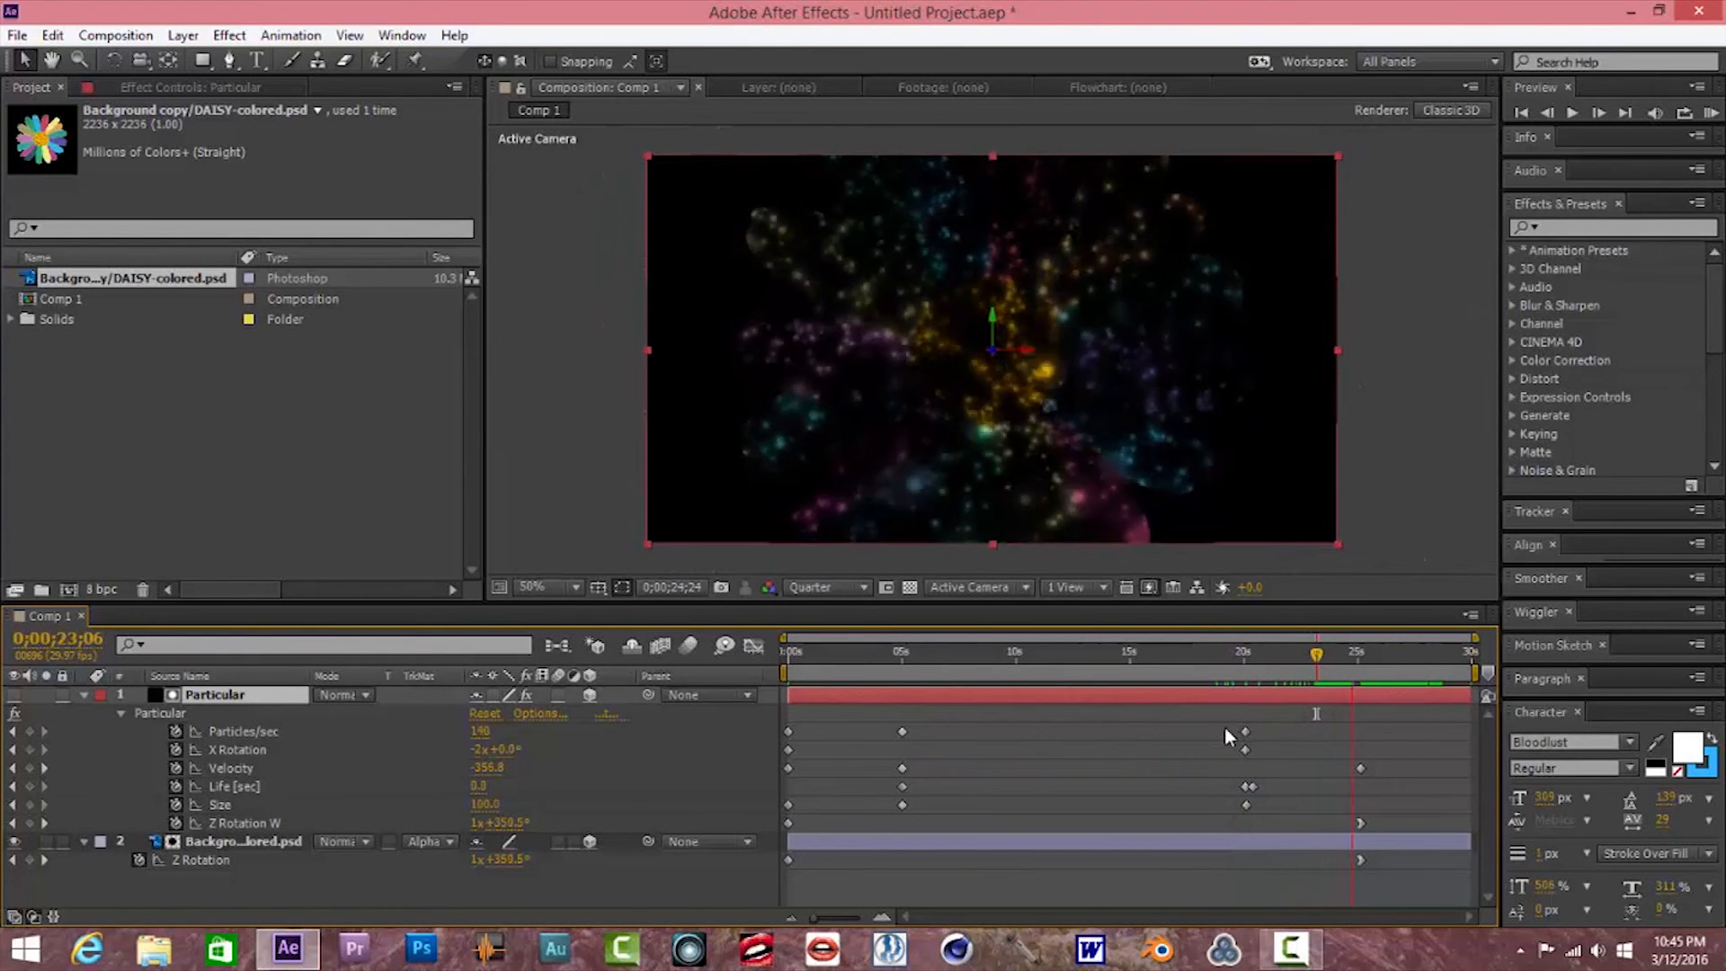
drag(1243, 660, 1235, 657)
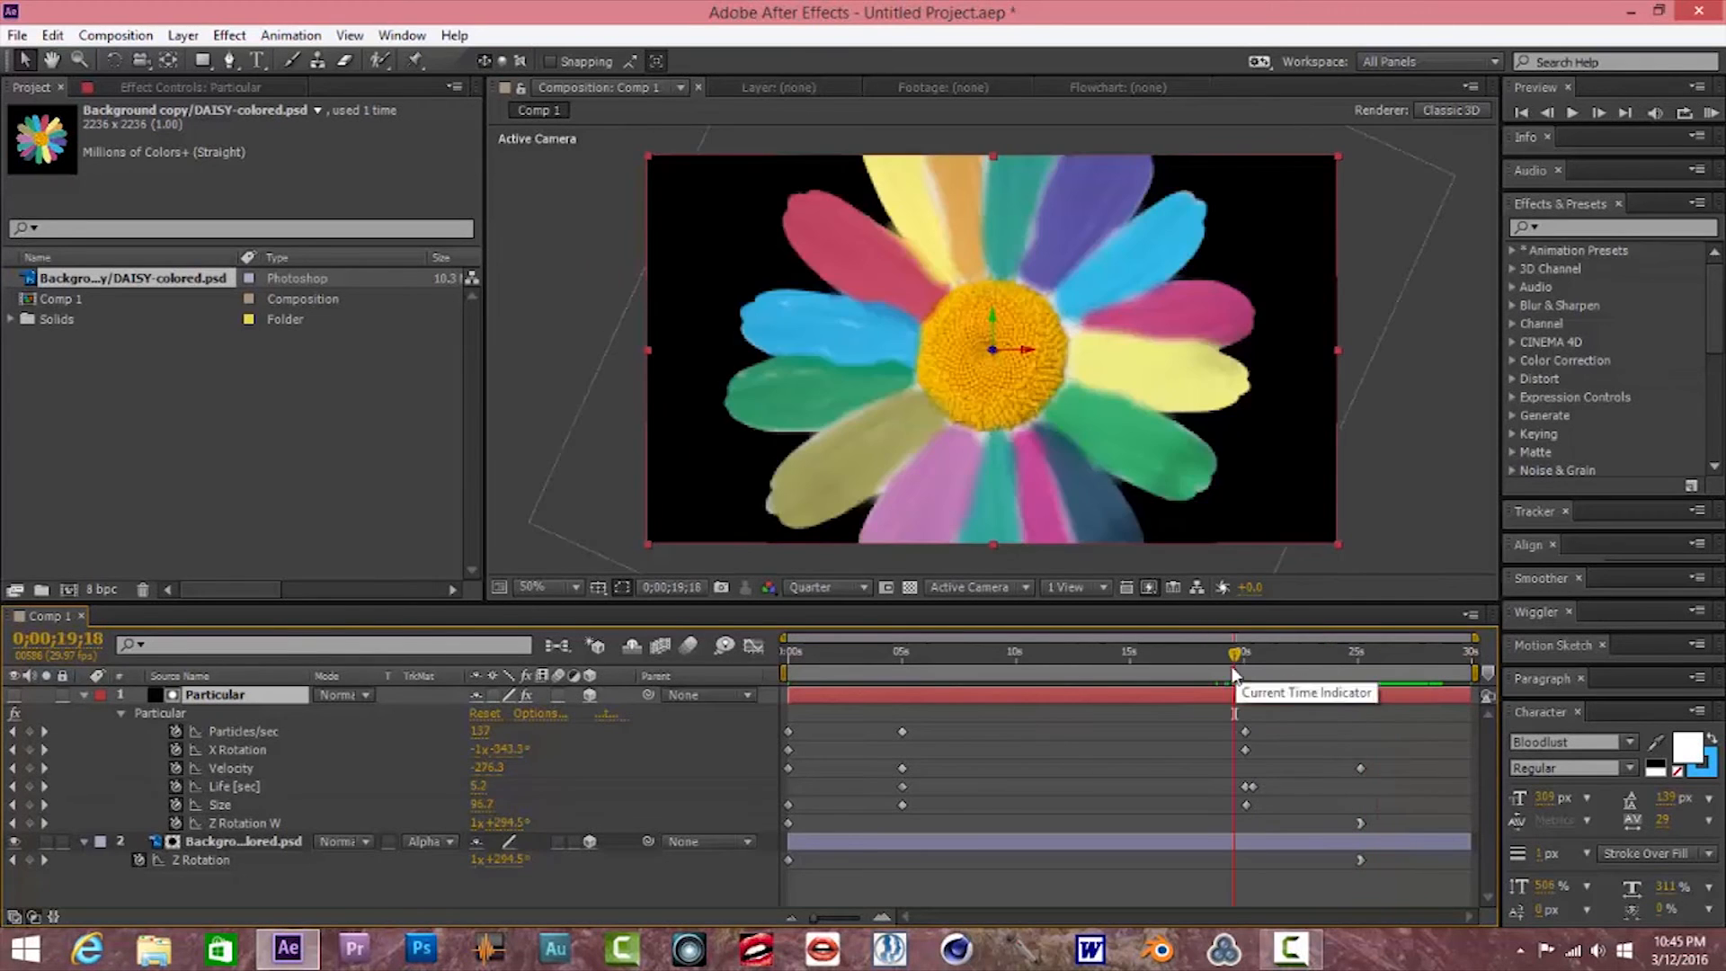
click(1189, 740)
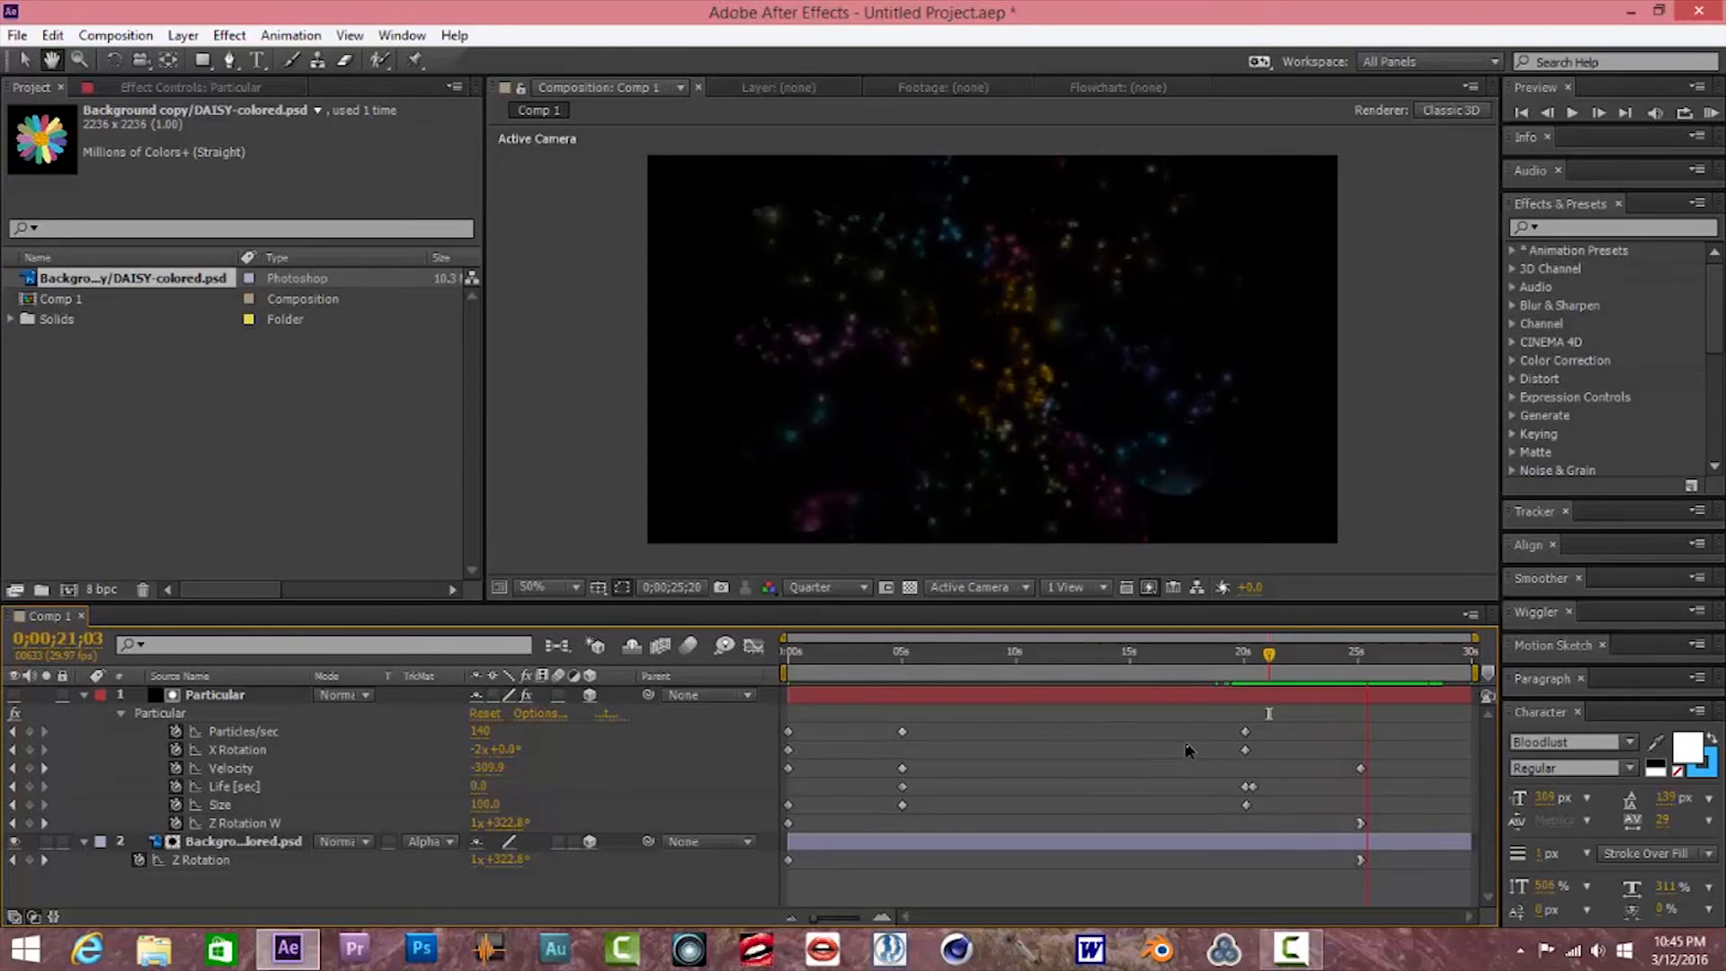
Play the whole matted animation from the beginning until the particles fade out
drag(1249, 650, 785, 660)
key(space)
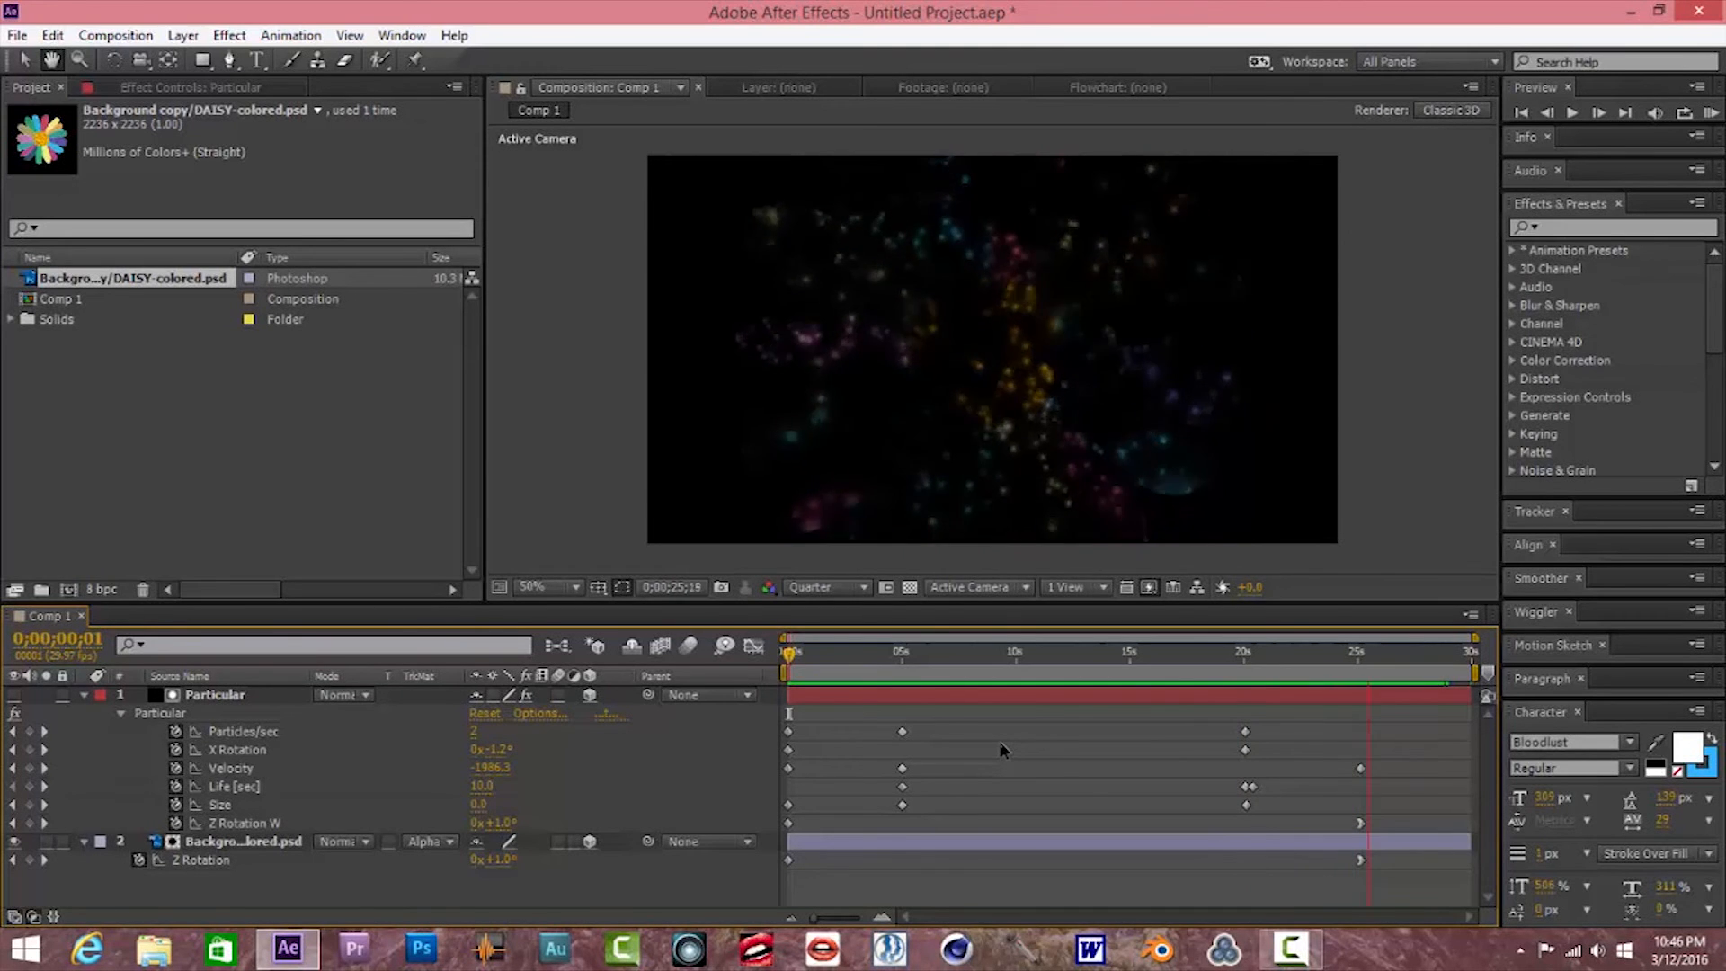
key(space)
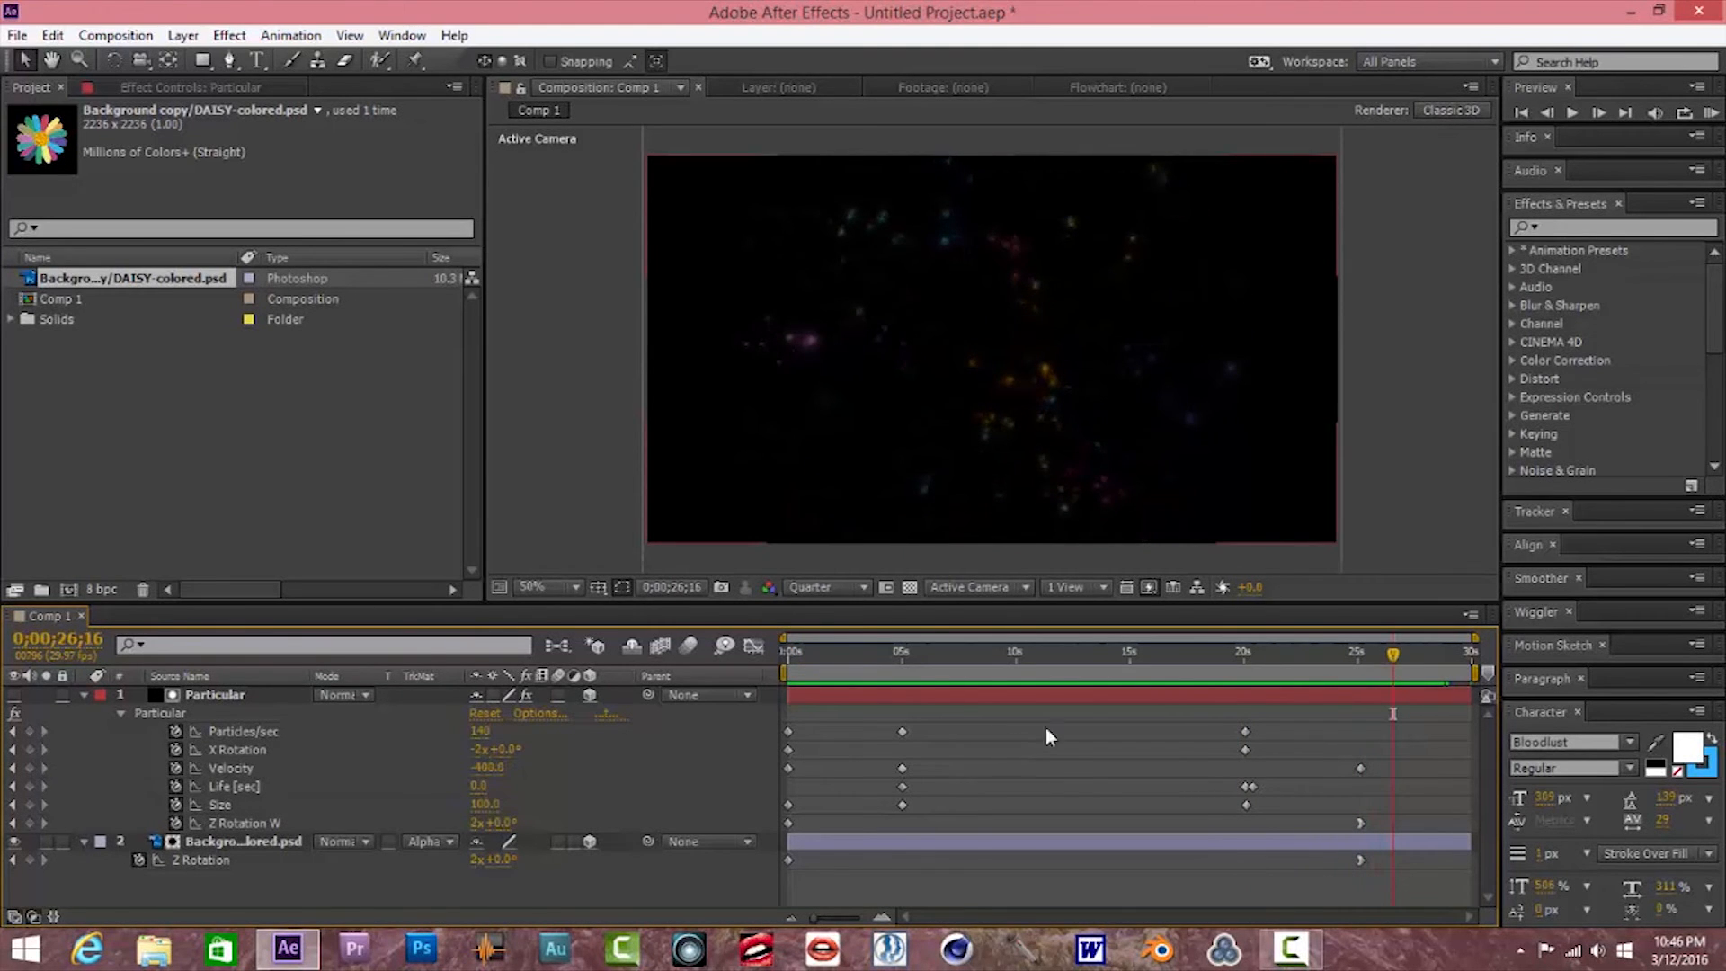
Return to 0 seconds and apply the Liquify effect to the daisy layer
drag(1280, 656, 779, 671)
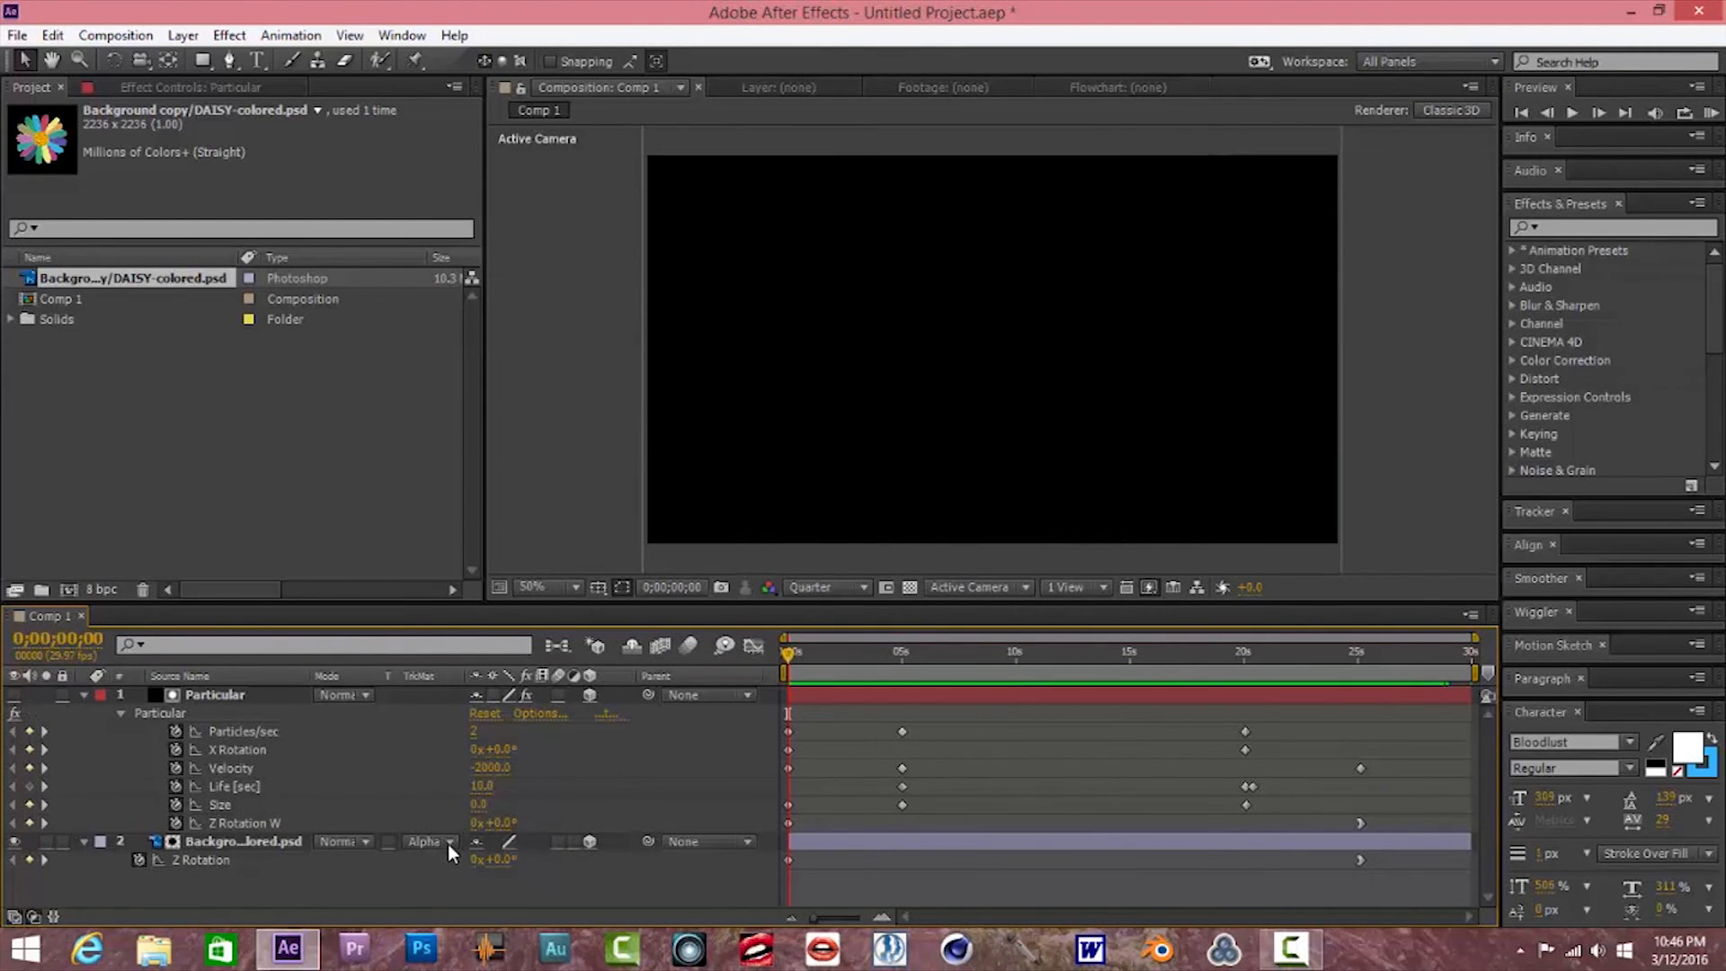
click(243, 843)
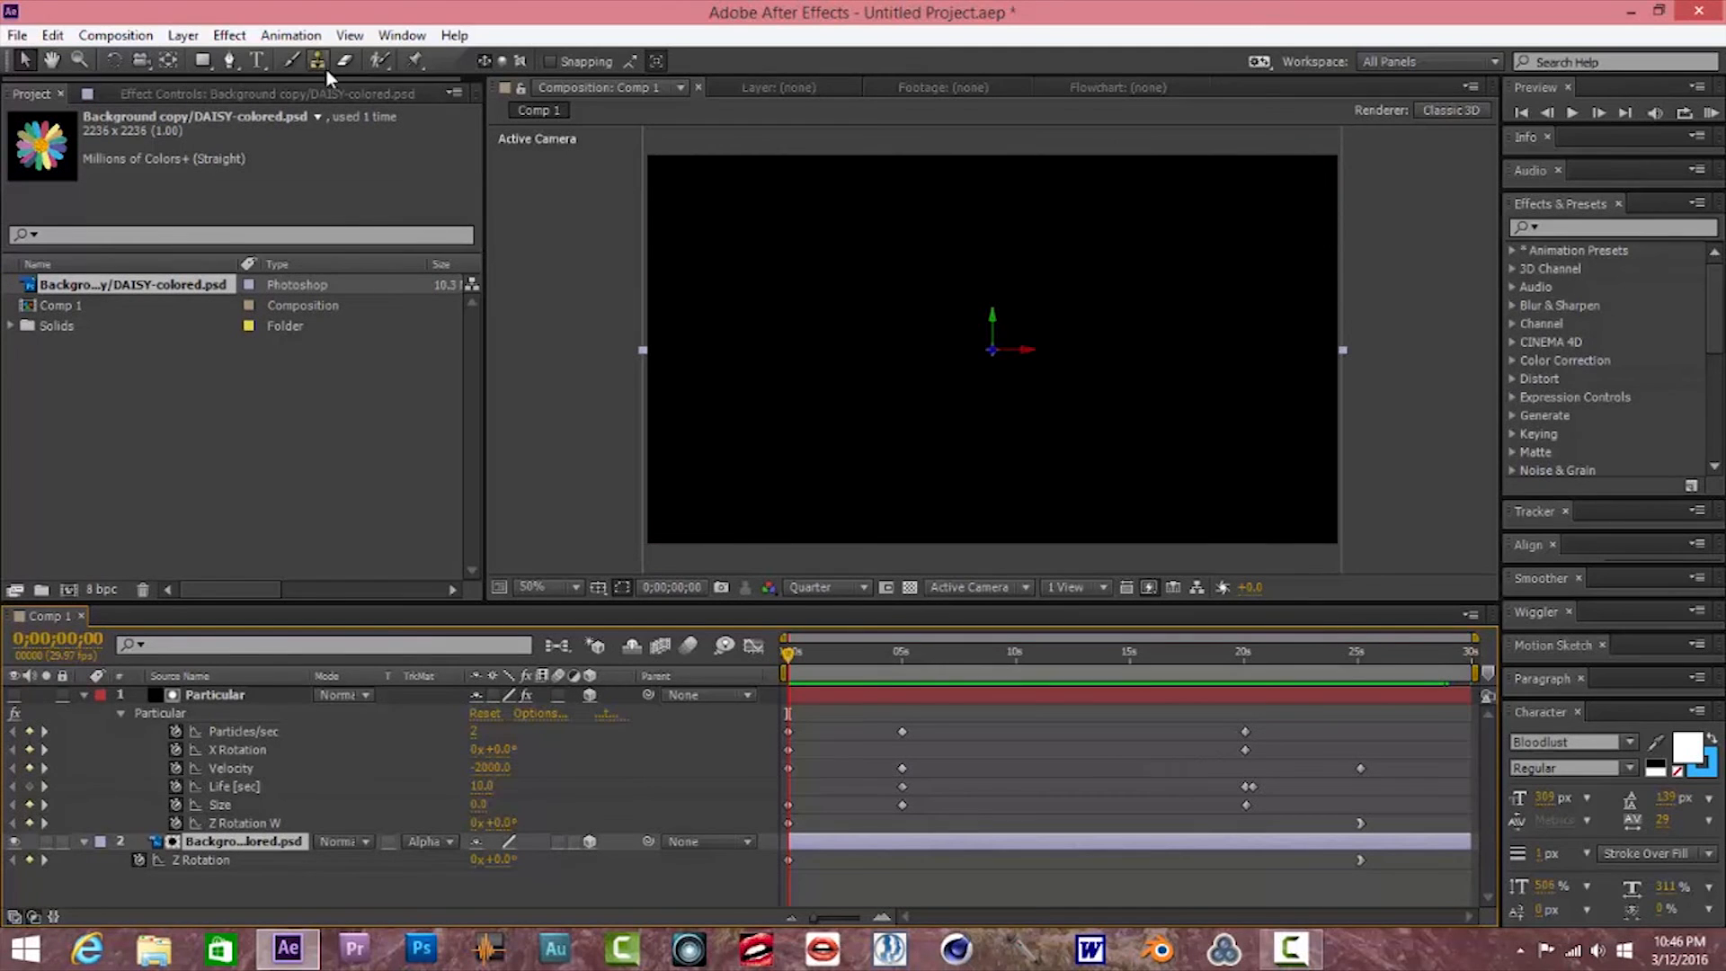
click(232, 36)
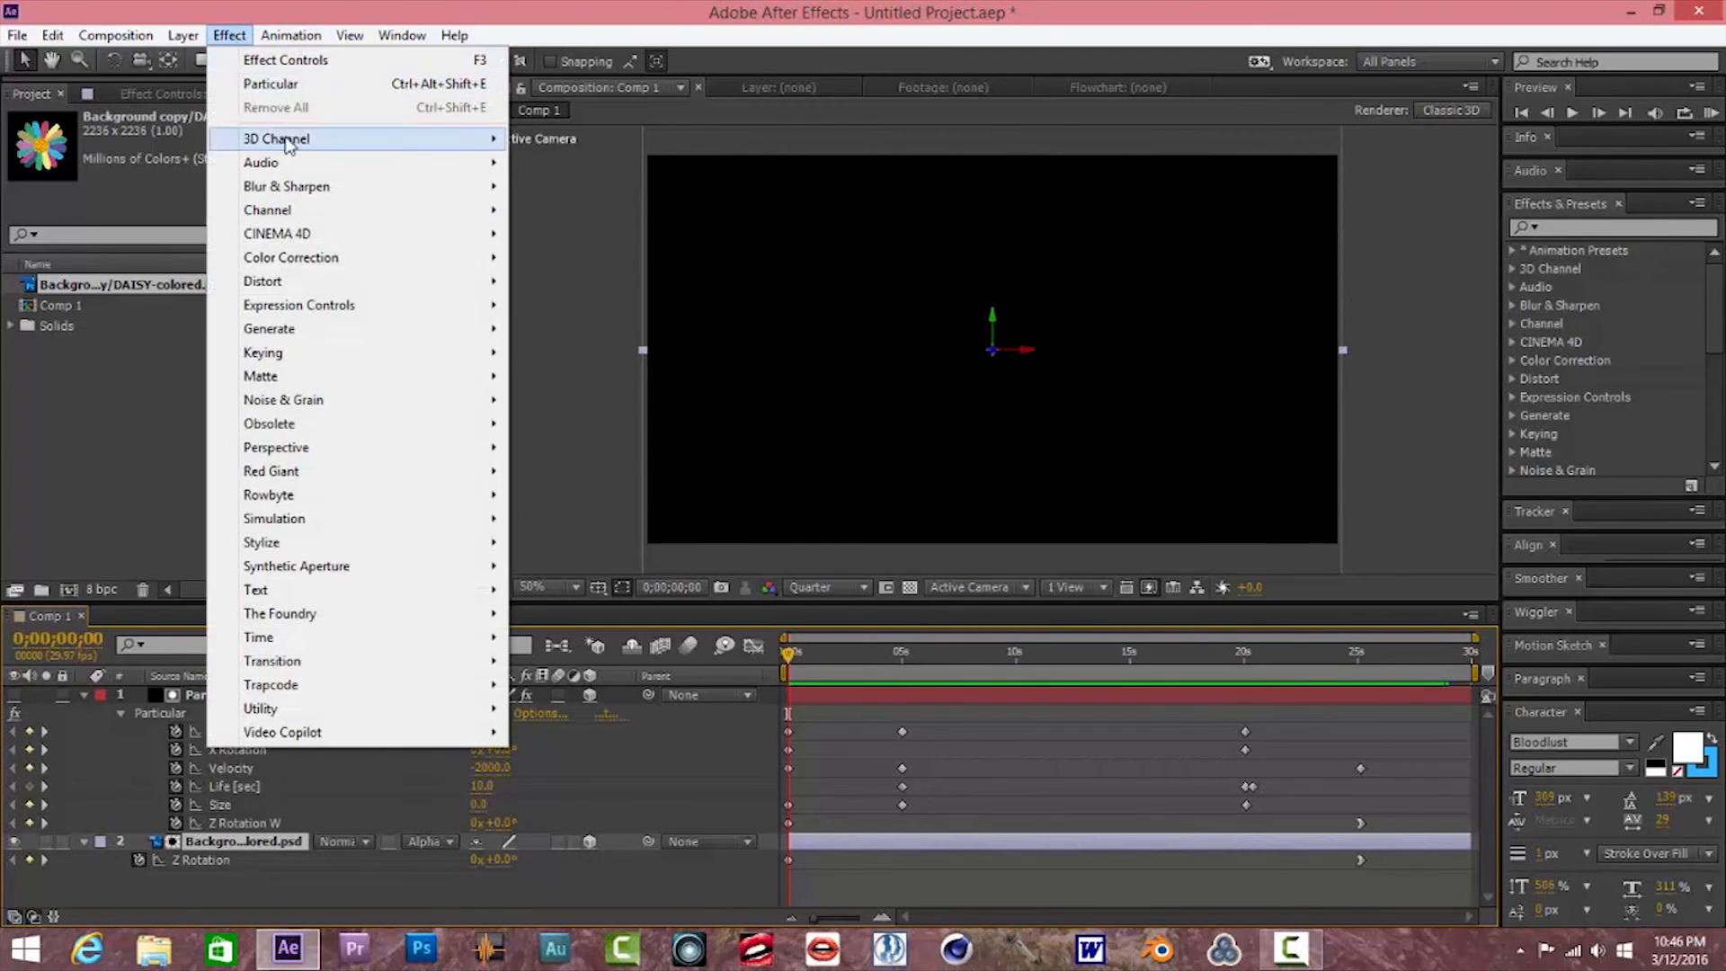
mouse_move(379, 286)
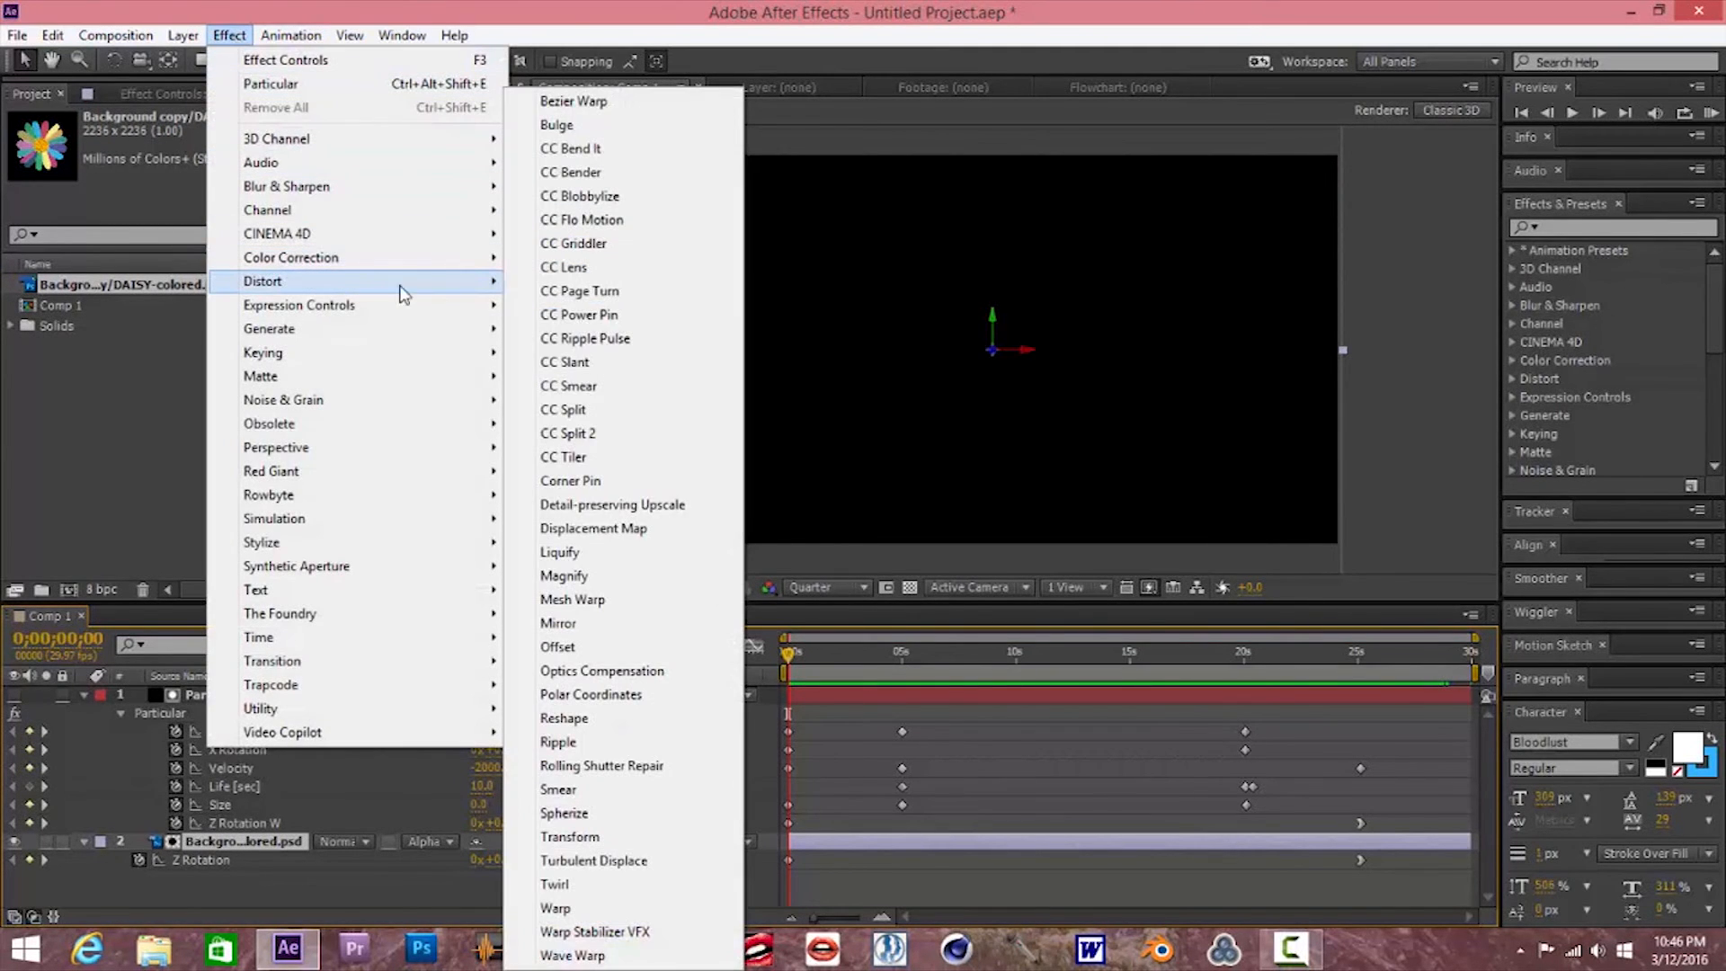
click(589, 558)
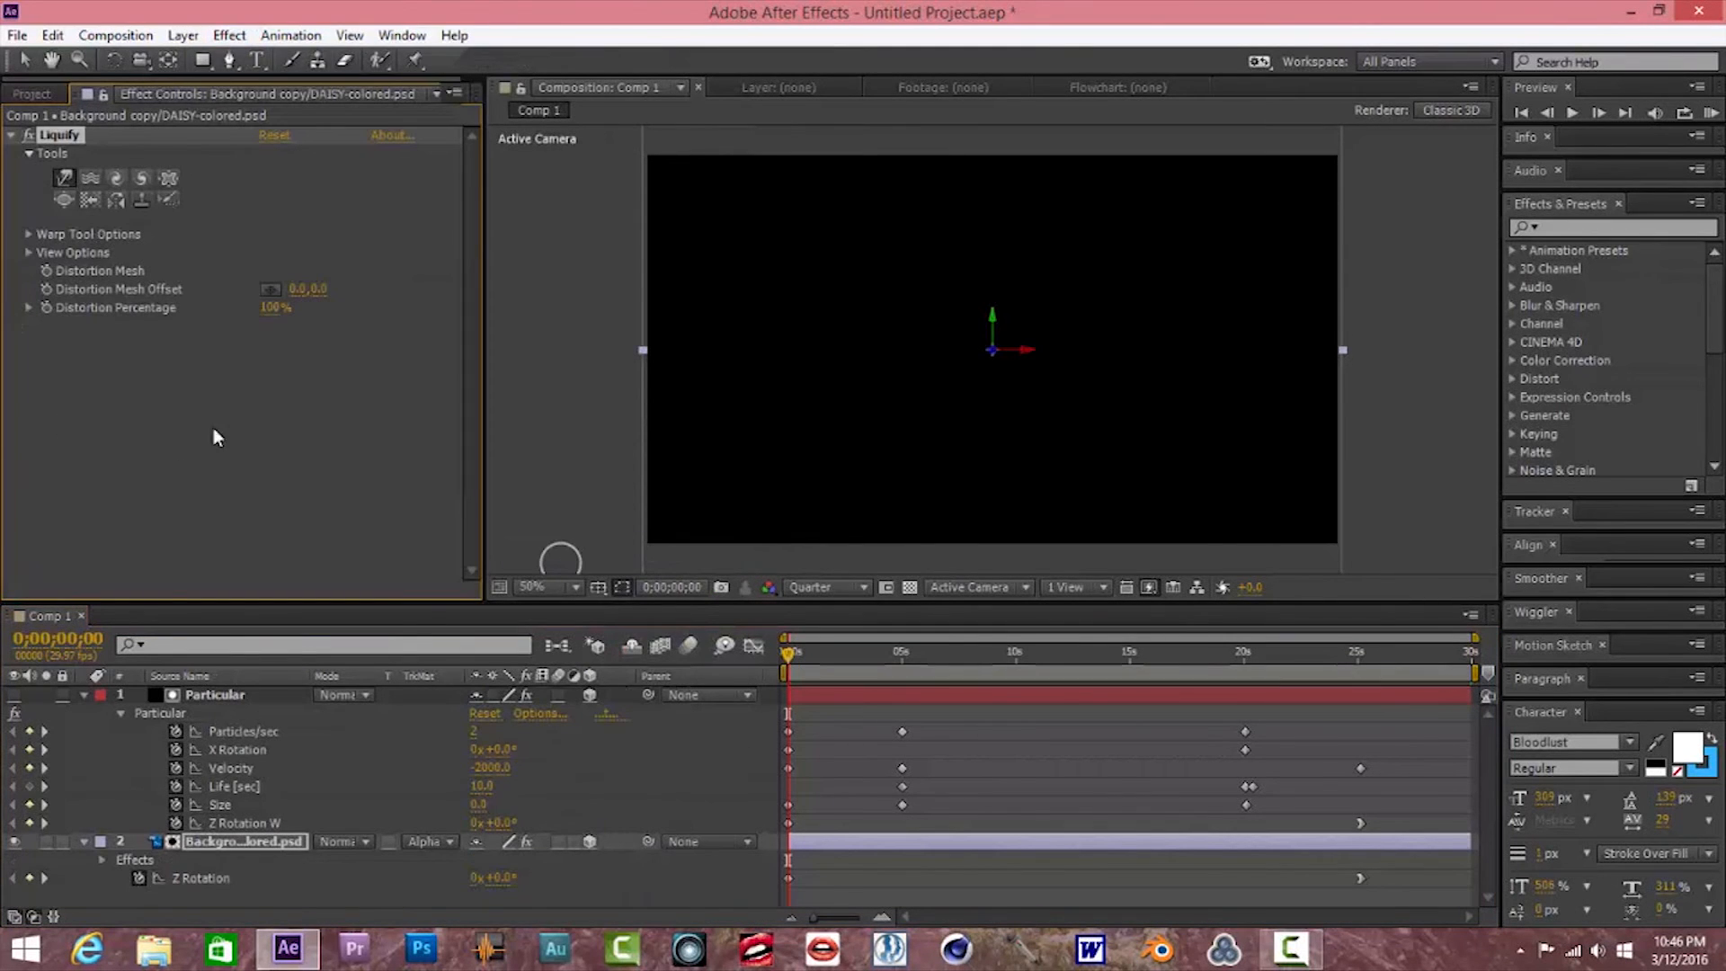
Set the daisy layer's track matte to No Track Matte so the full flower can be distorted
click(204, 842)
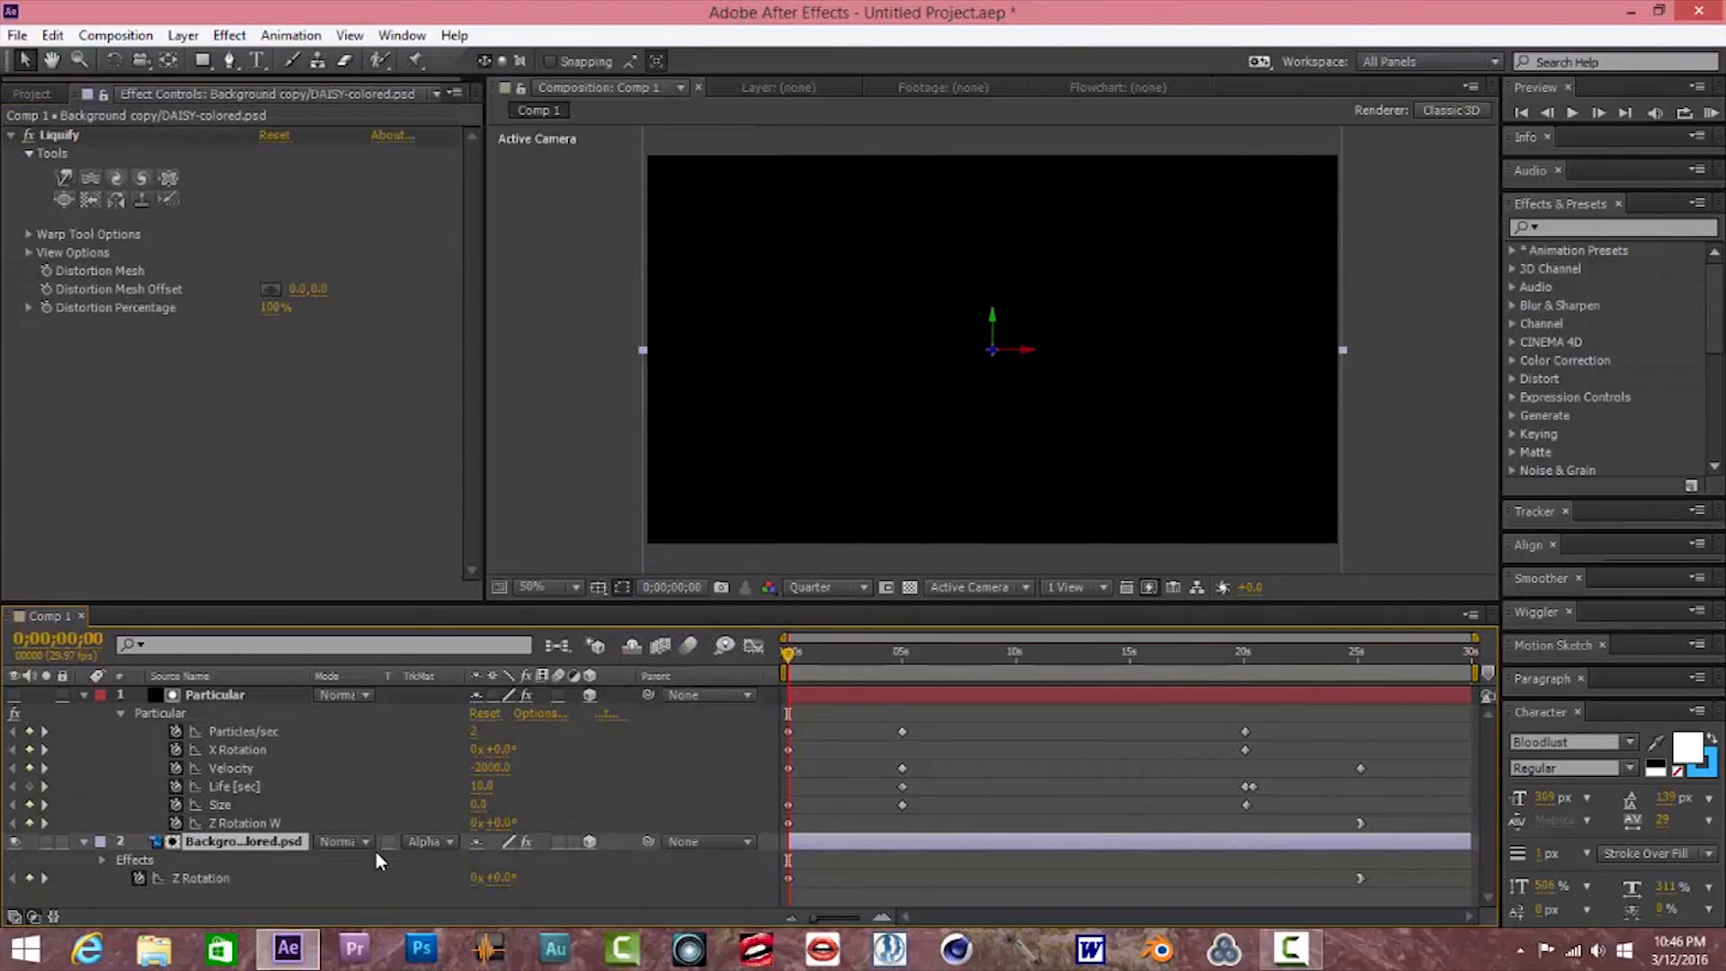
click(446, 841)
click(486, 718)
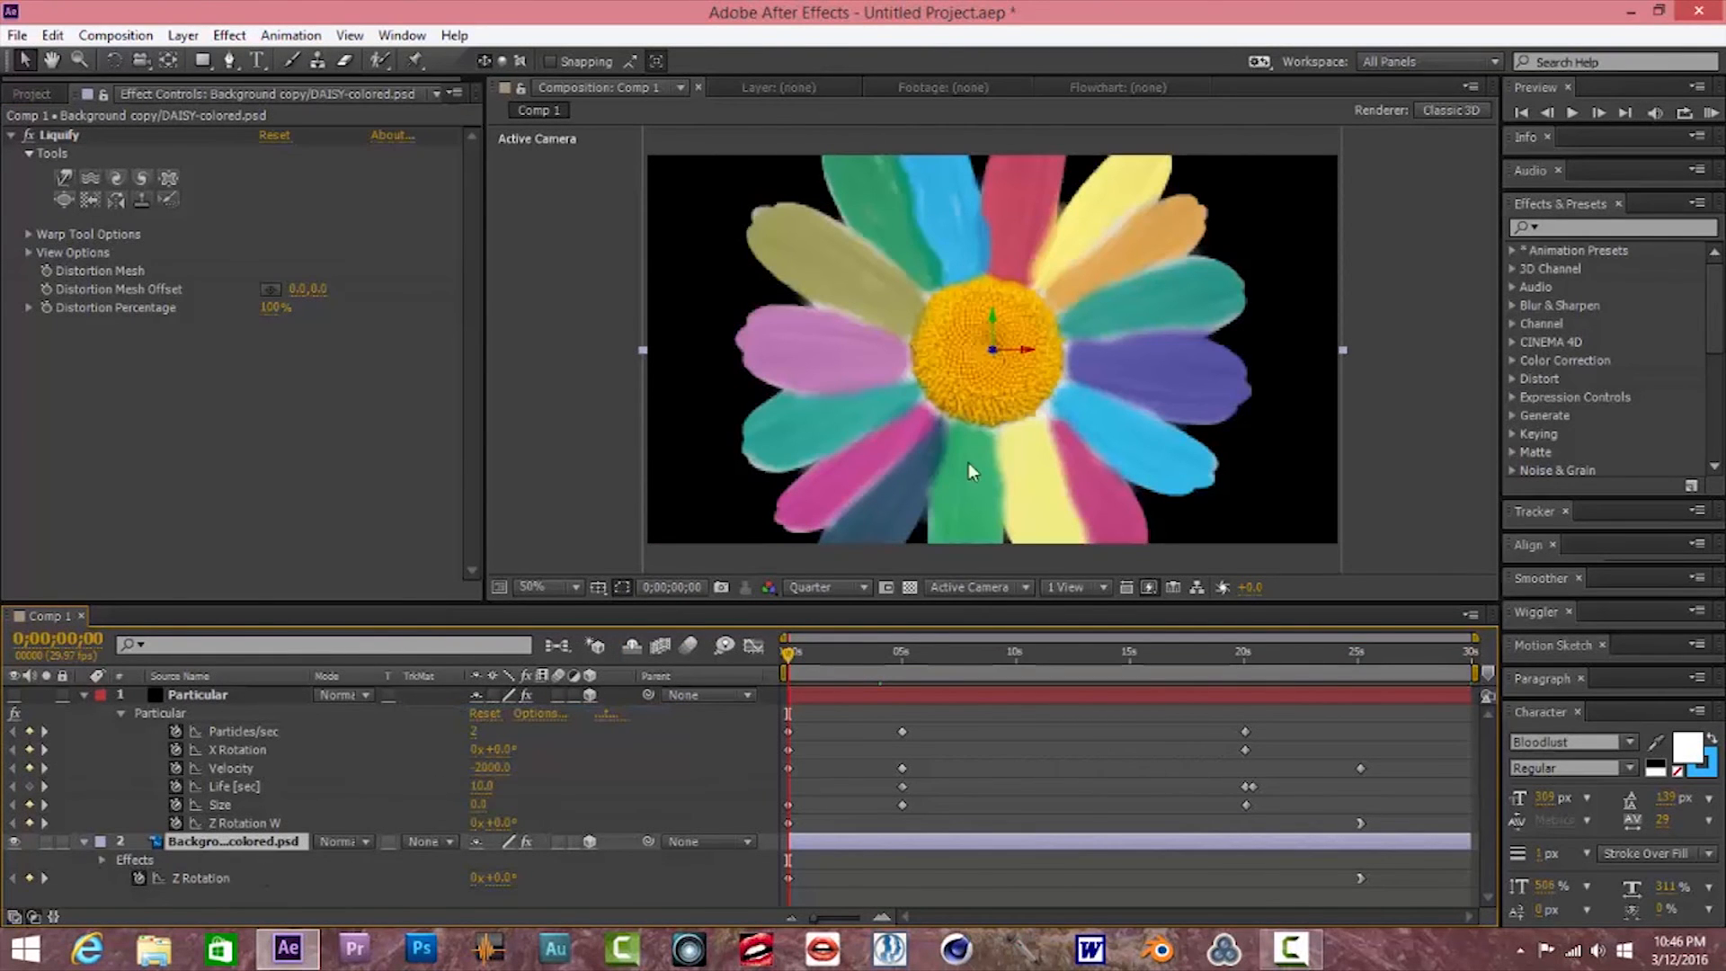
scroll(1006, 329, down, 2)
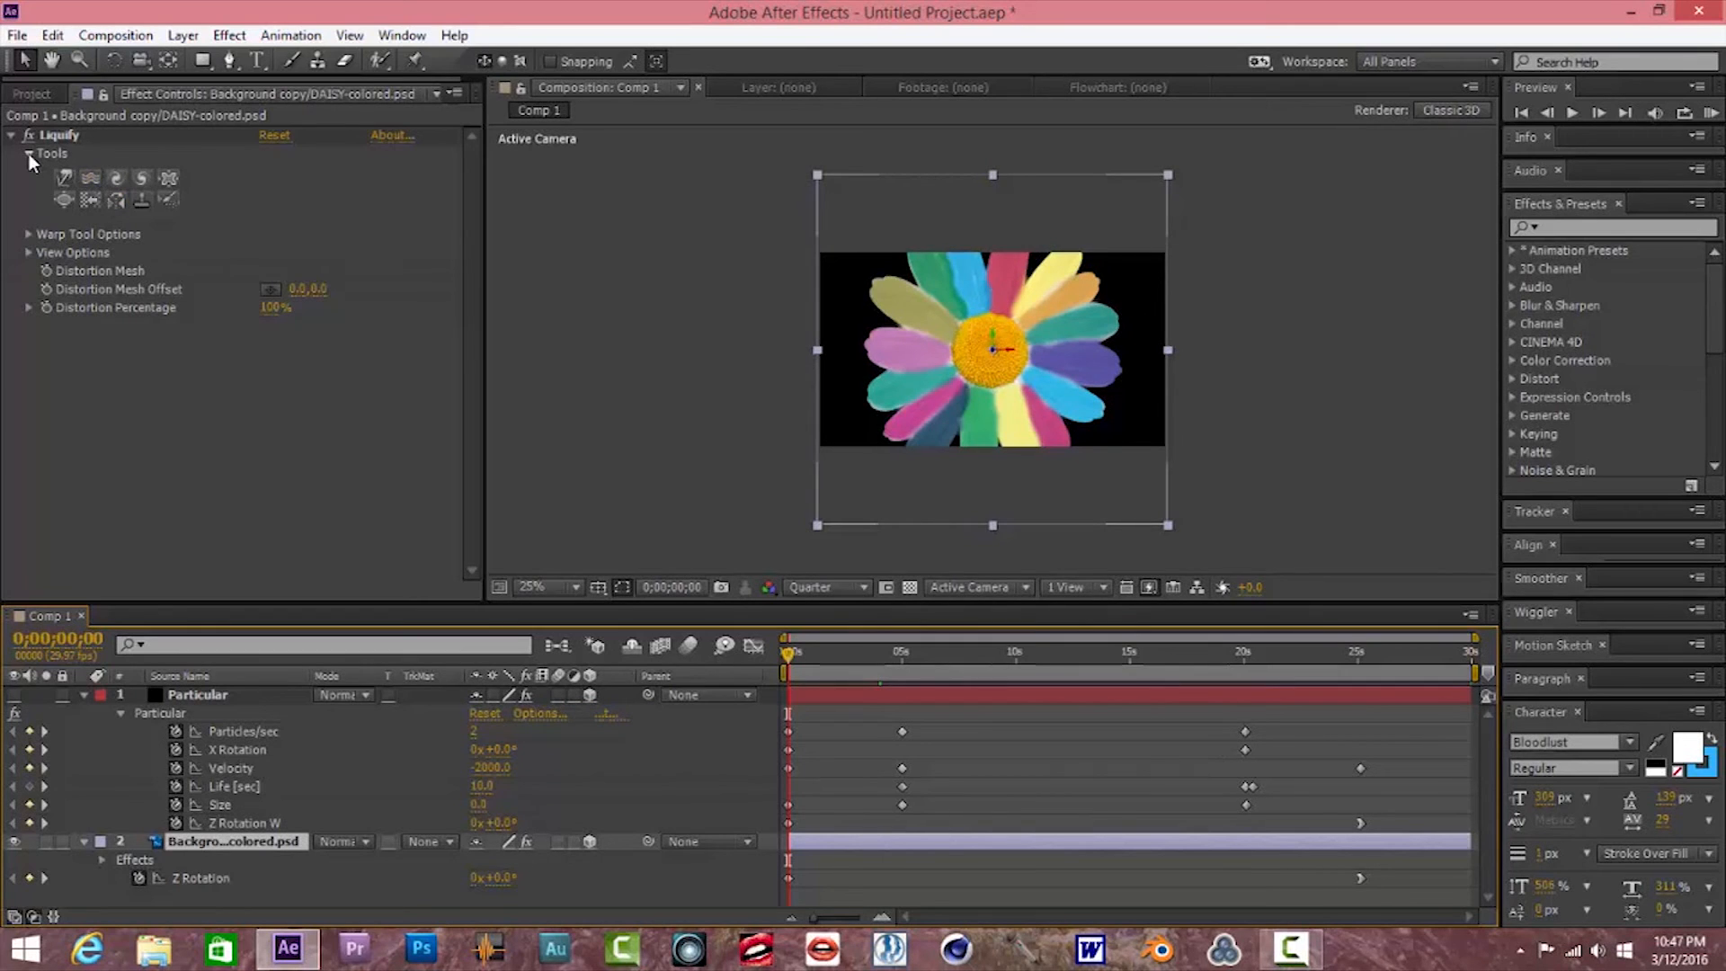
Choose Liquify's Twirl tool and set its Brush Size to 600 and Brush Pressure to 100
click(29, 234)
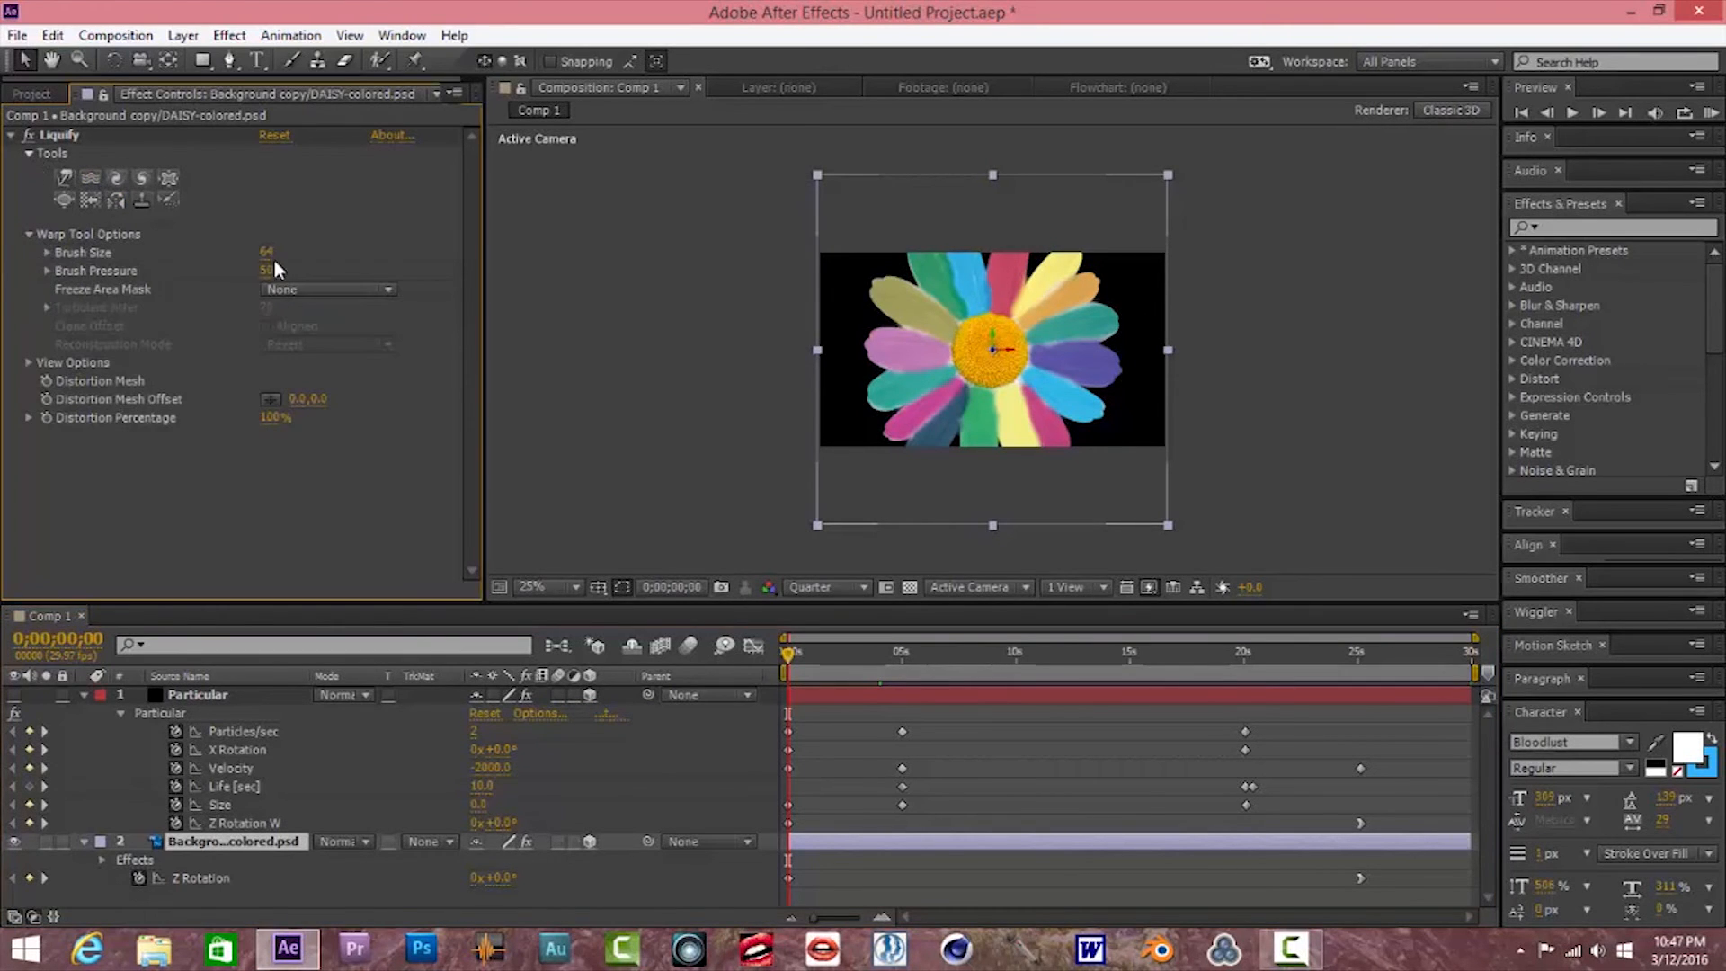
drag(266, 252, 321, 254)
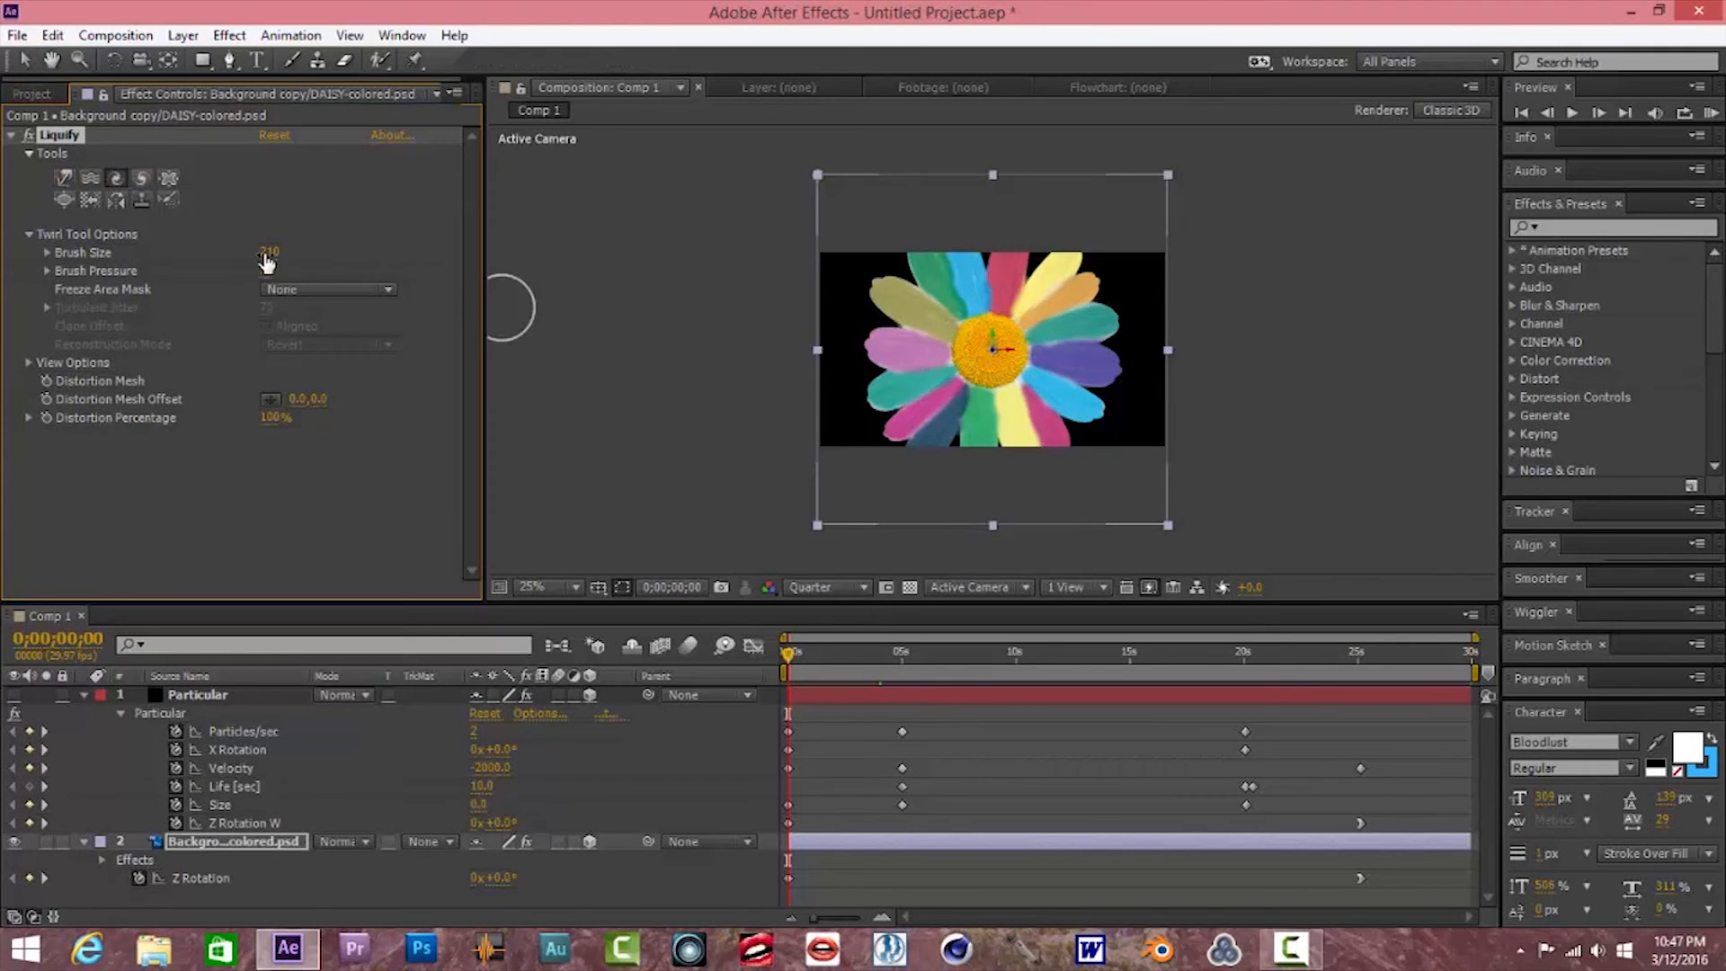
drag(270, 253, 431, 273)
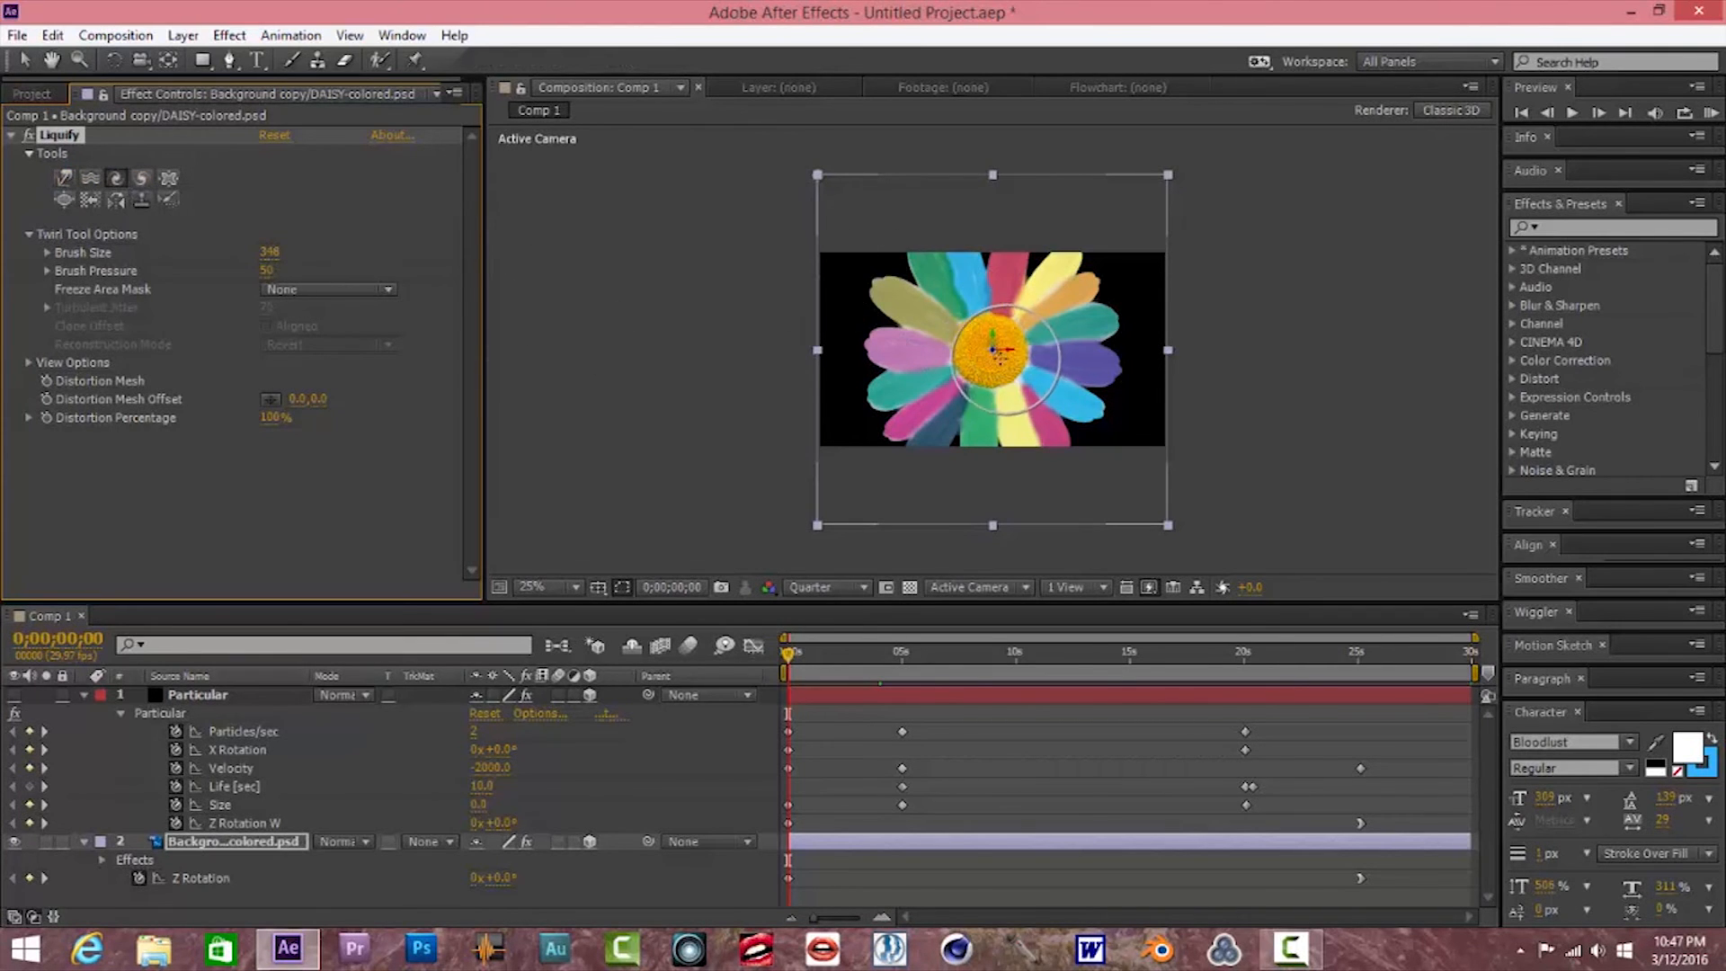
drag(270, 253, 555, 262)
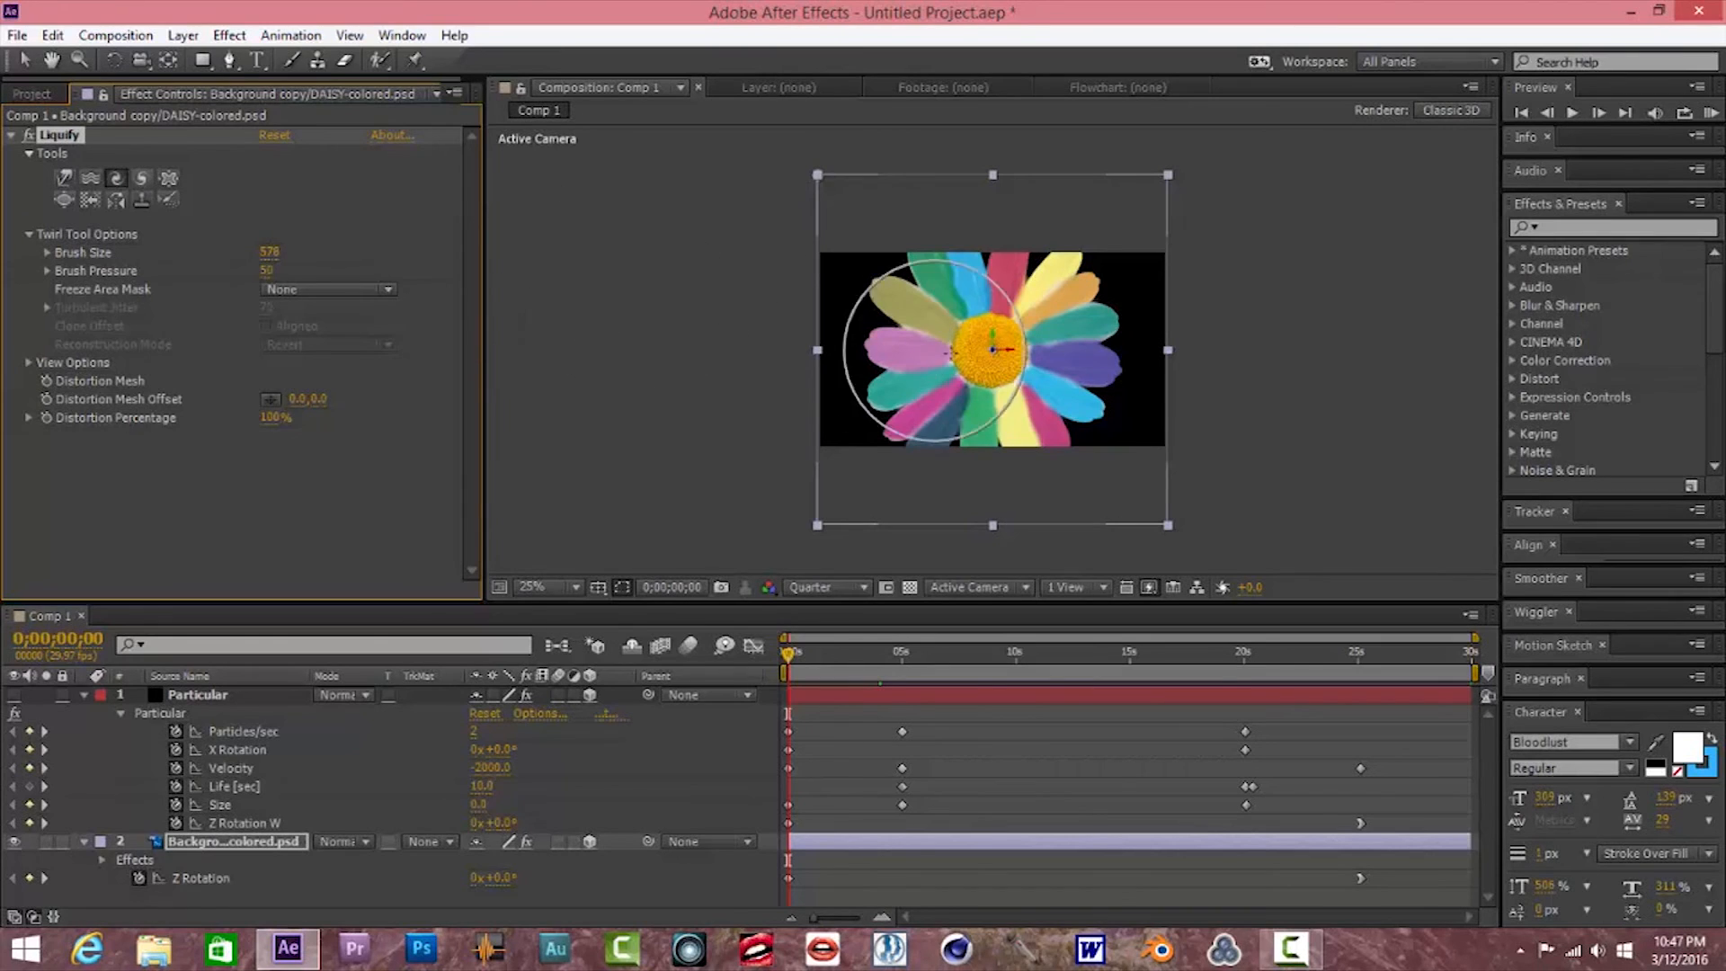
drag(269, 252, 320, 252)
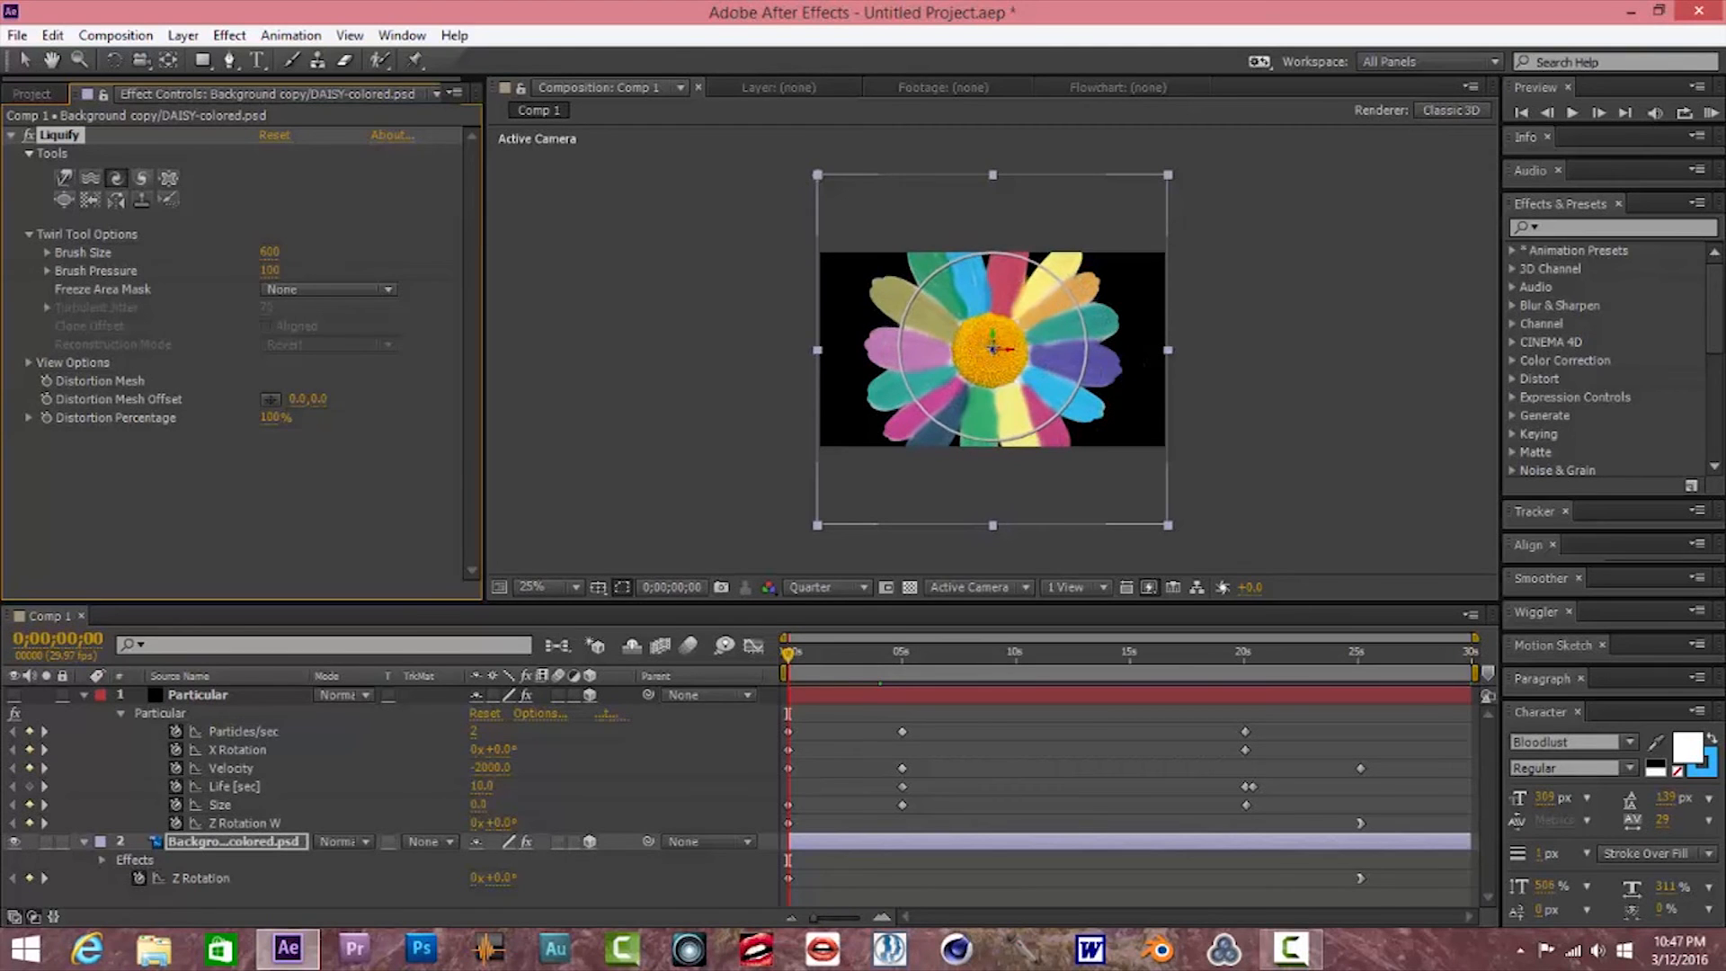
Twirl the daisy around its yellow center with the Liquify brush, then return to the Selection tool
scroll(993, 349, up, 1)
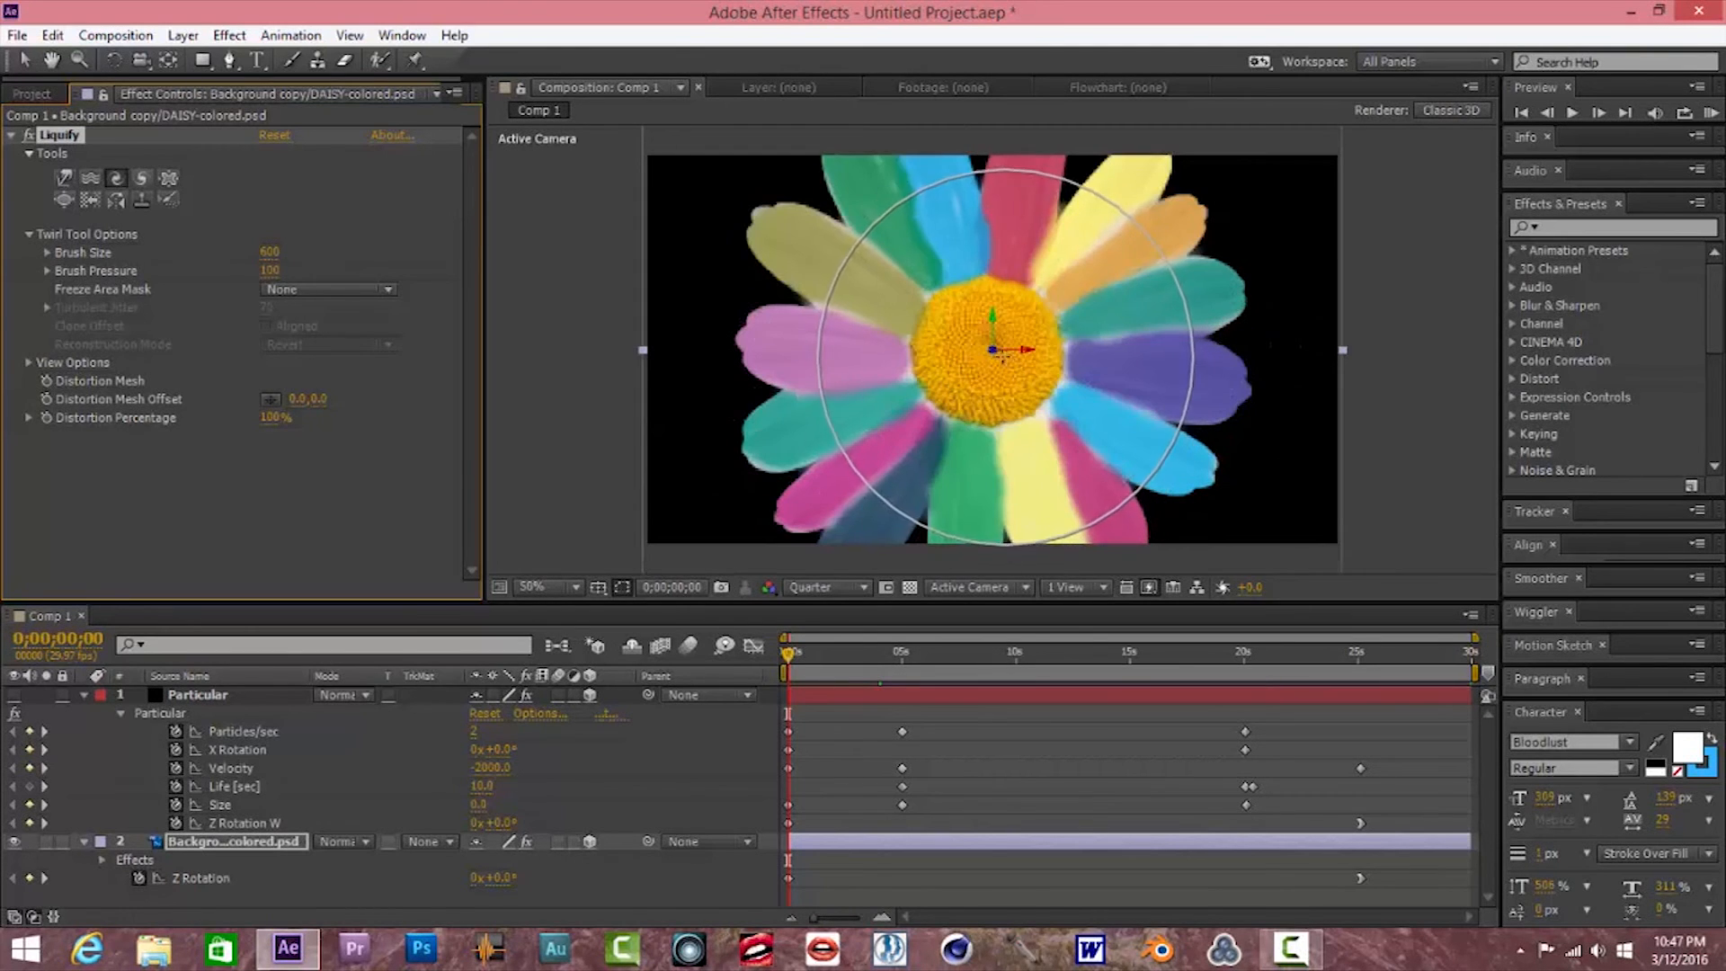
drag(993, 349, 994, 348)
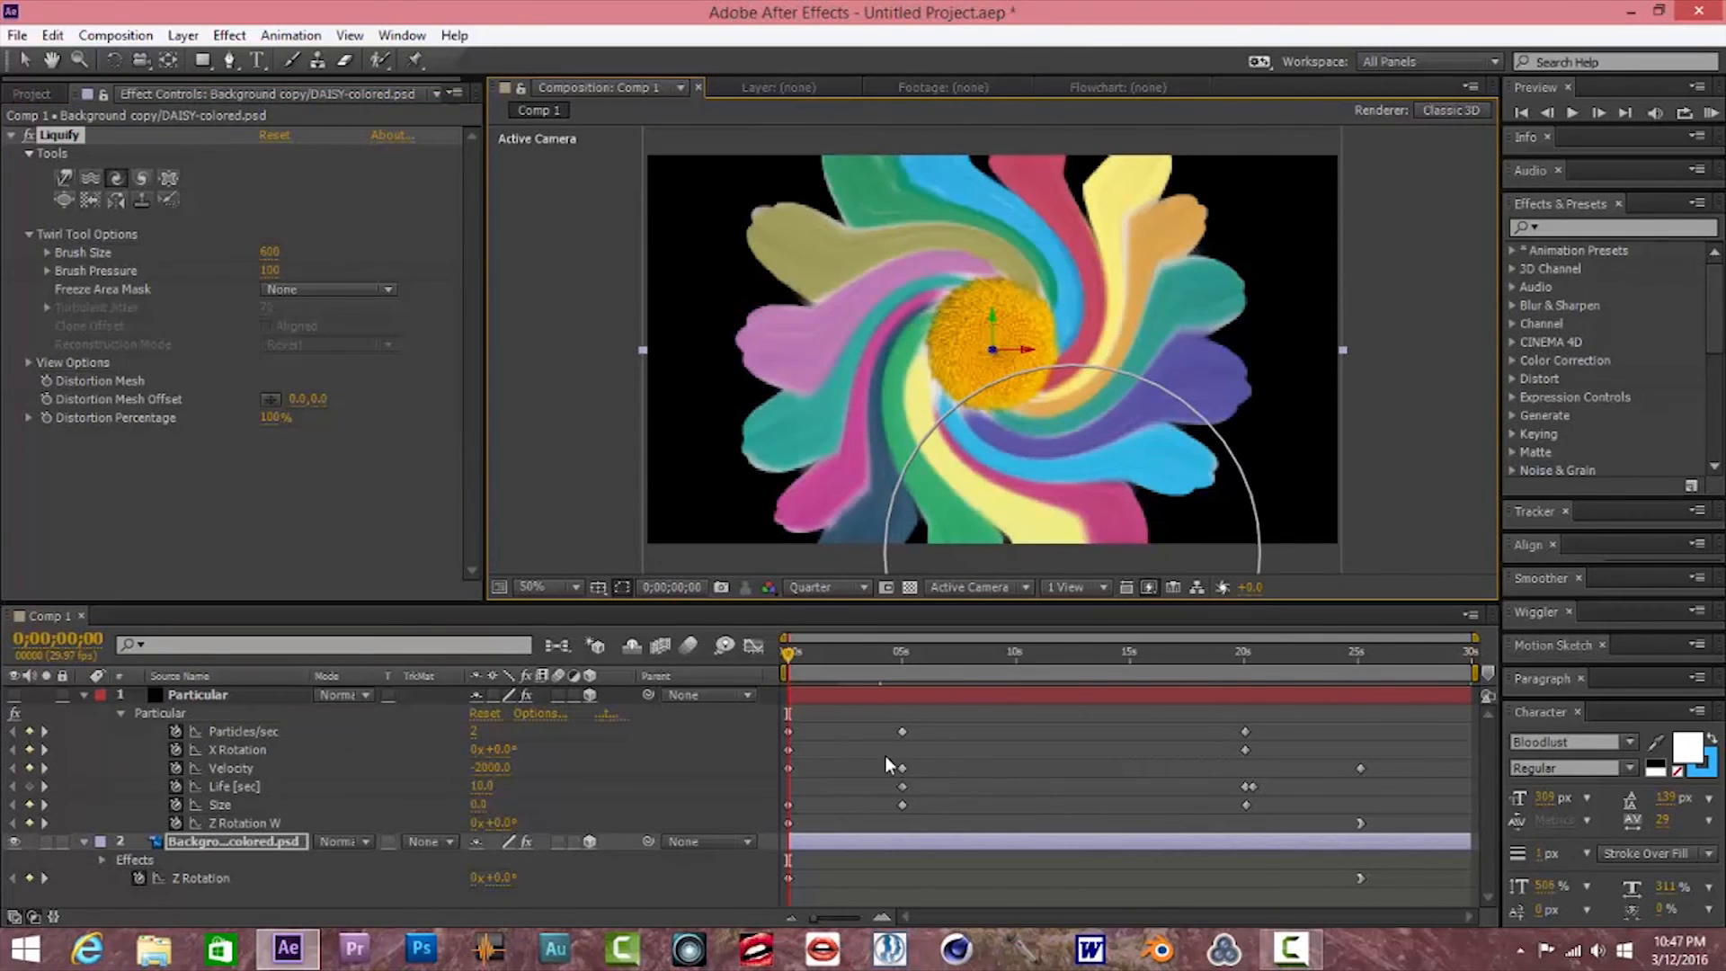
click(27, 65)
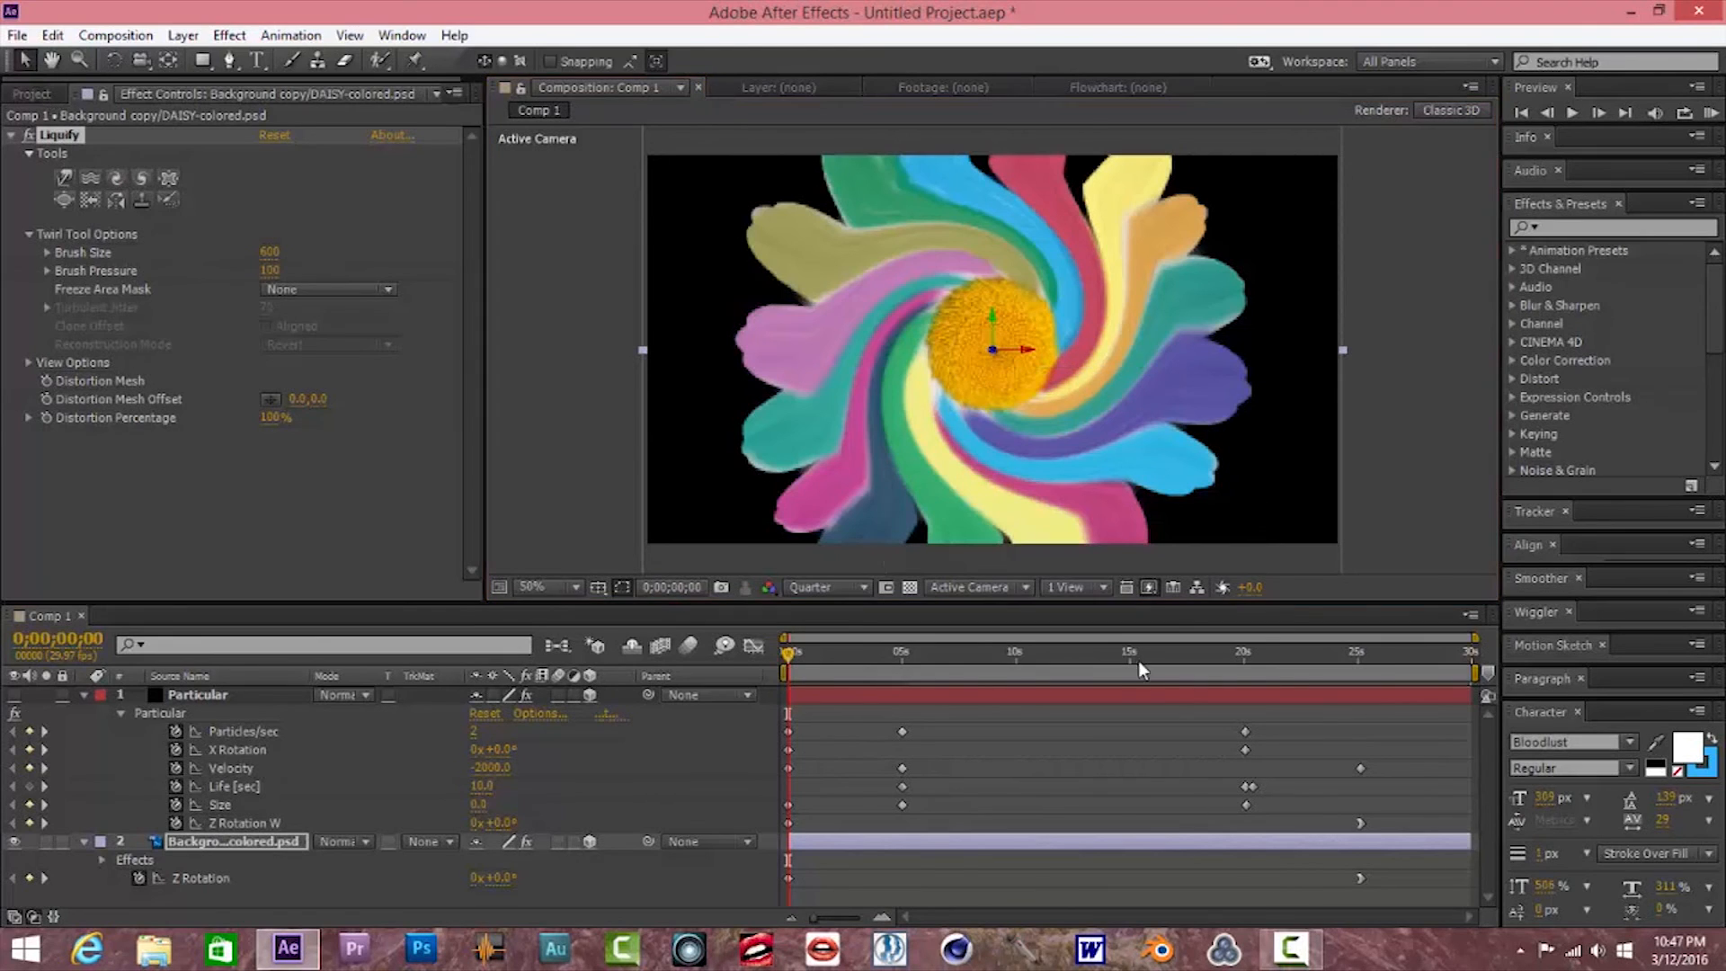
Keyframe Liquify's Distortion Percentage on the daisy layer at 0% at 0 seconds and 100% at about 5 seconds
click(46, 416)
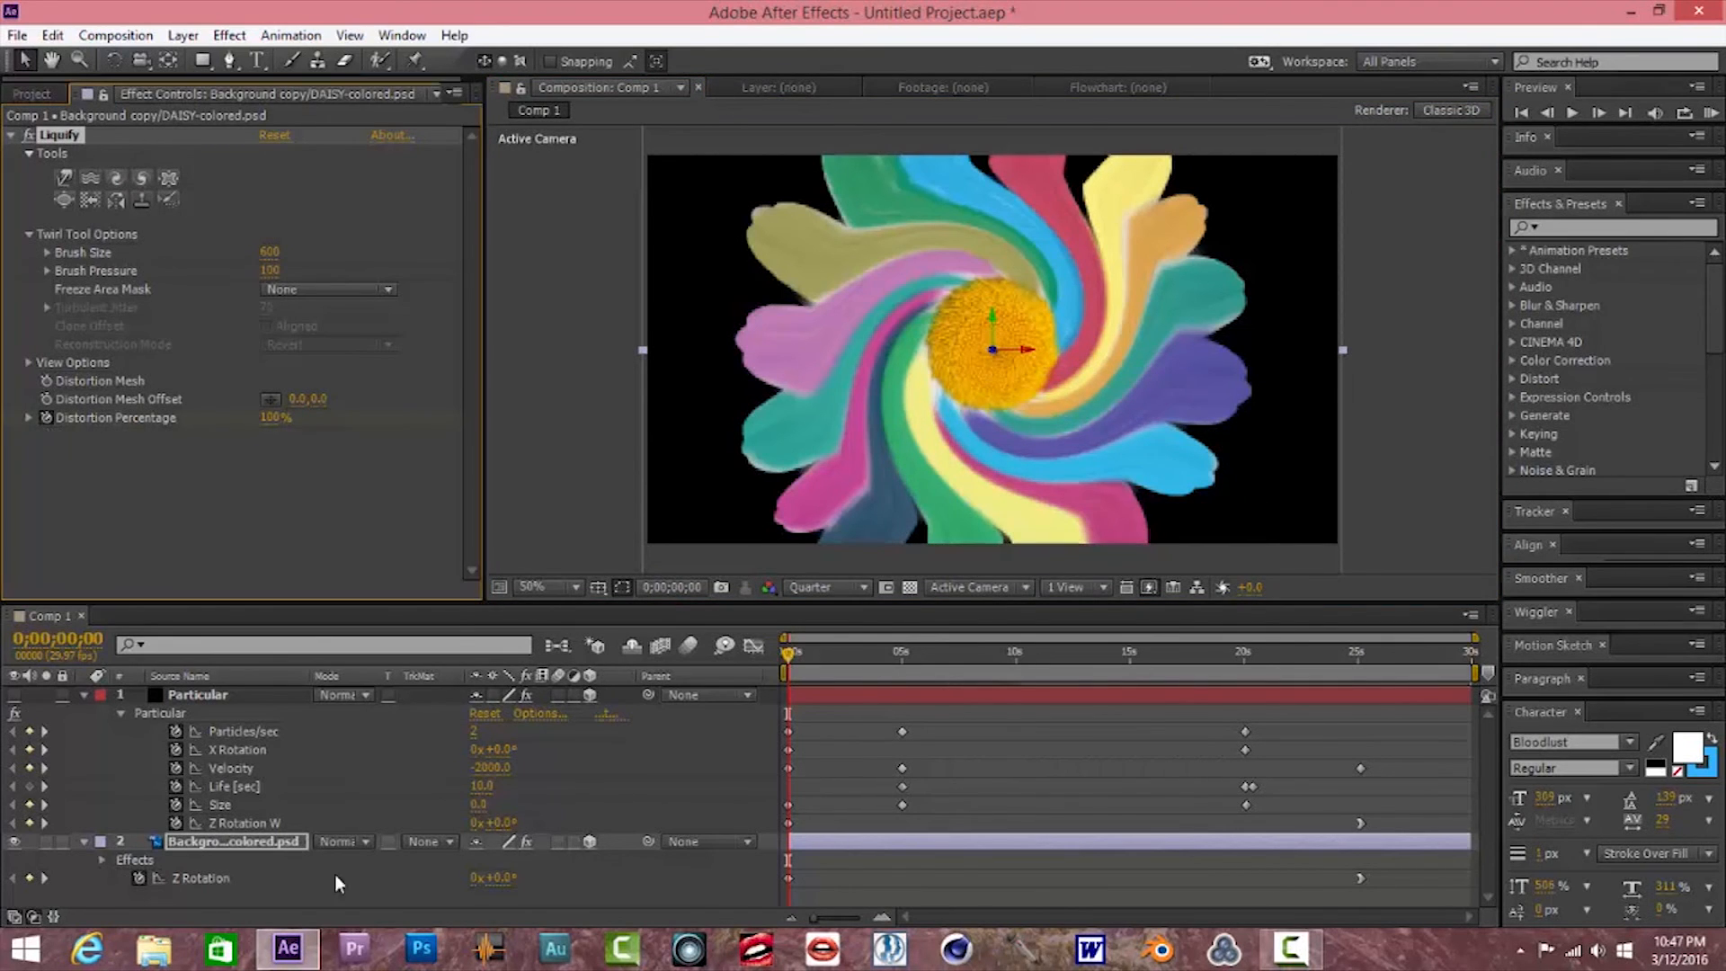
click(281, 845)
key(u)
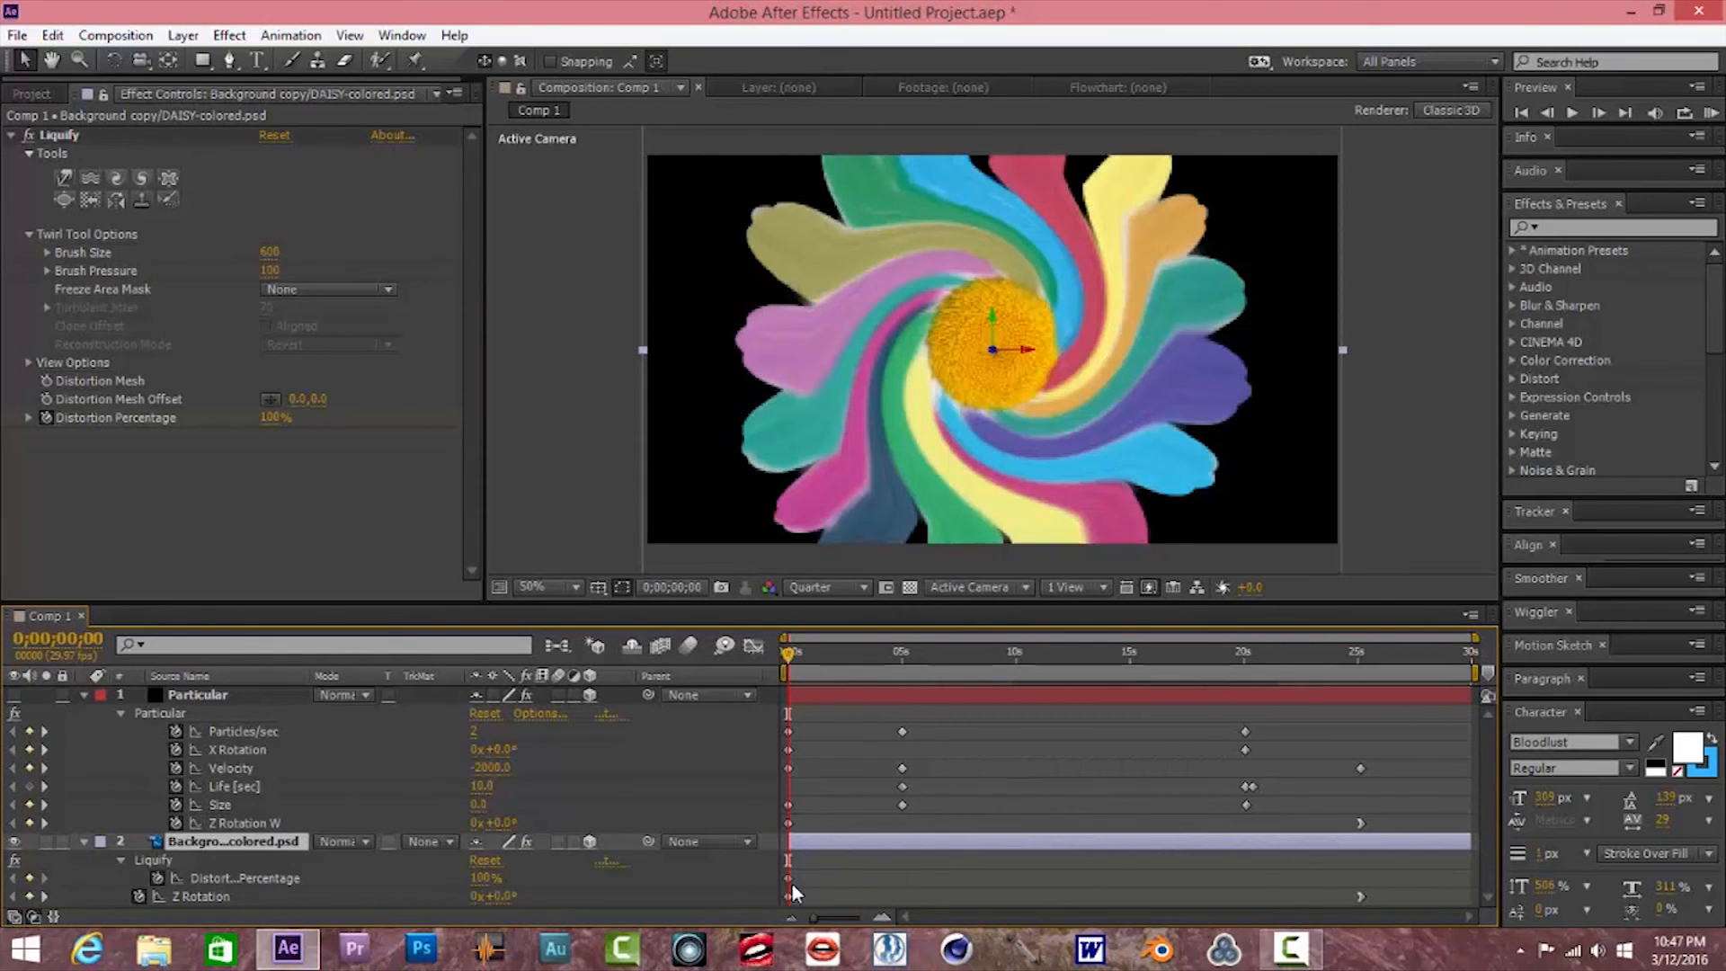
mouse_move(789, 881)
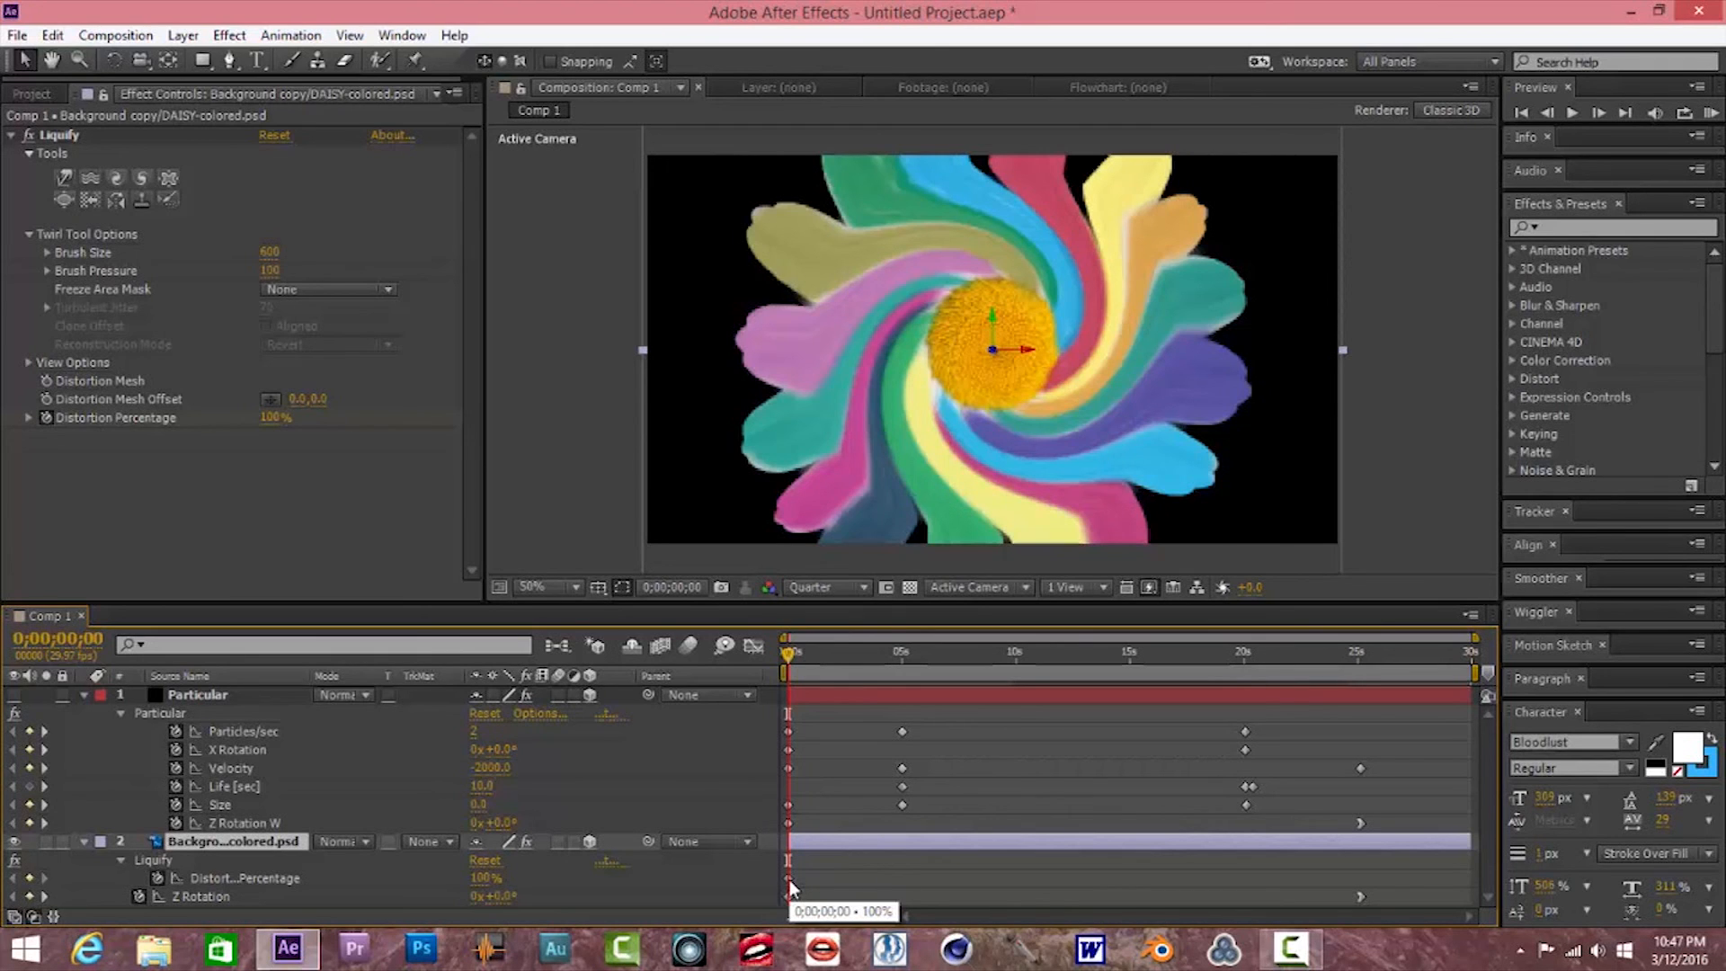
drag(790, 879, 913, 881)
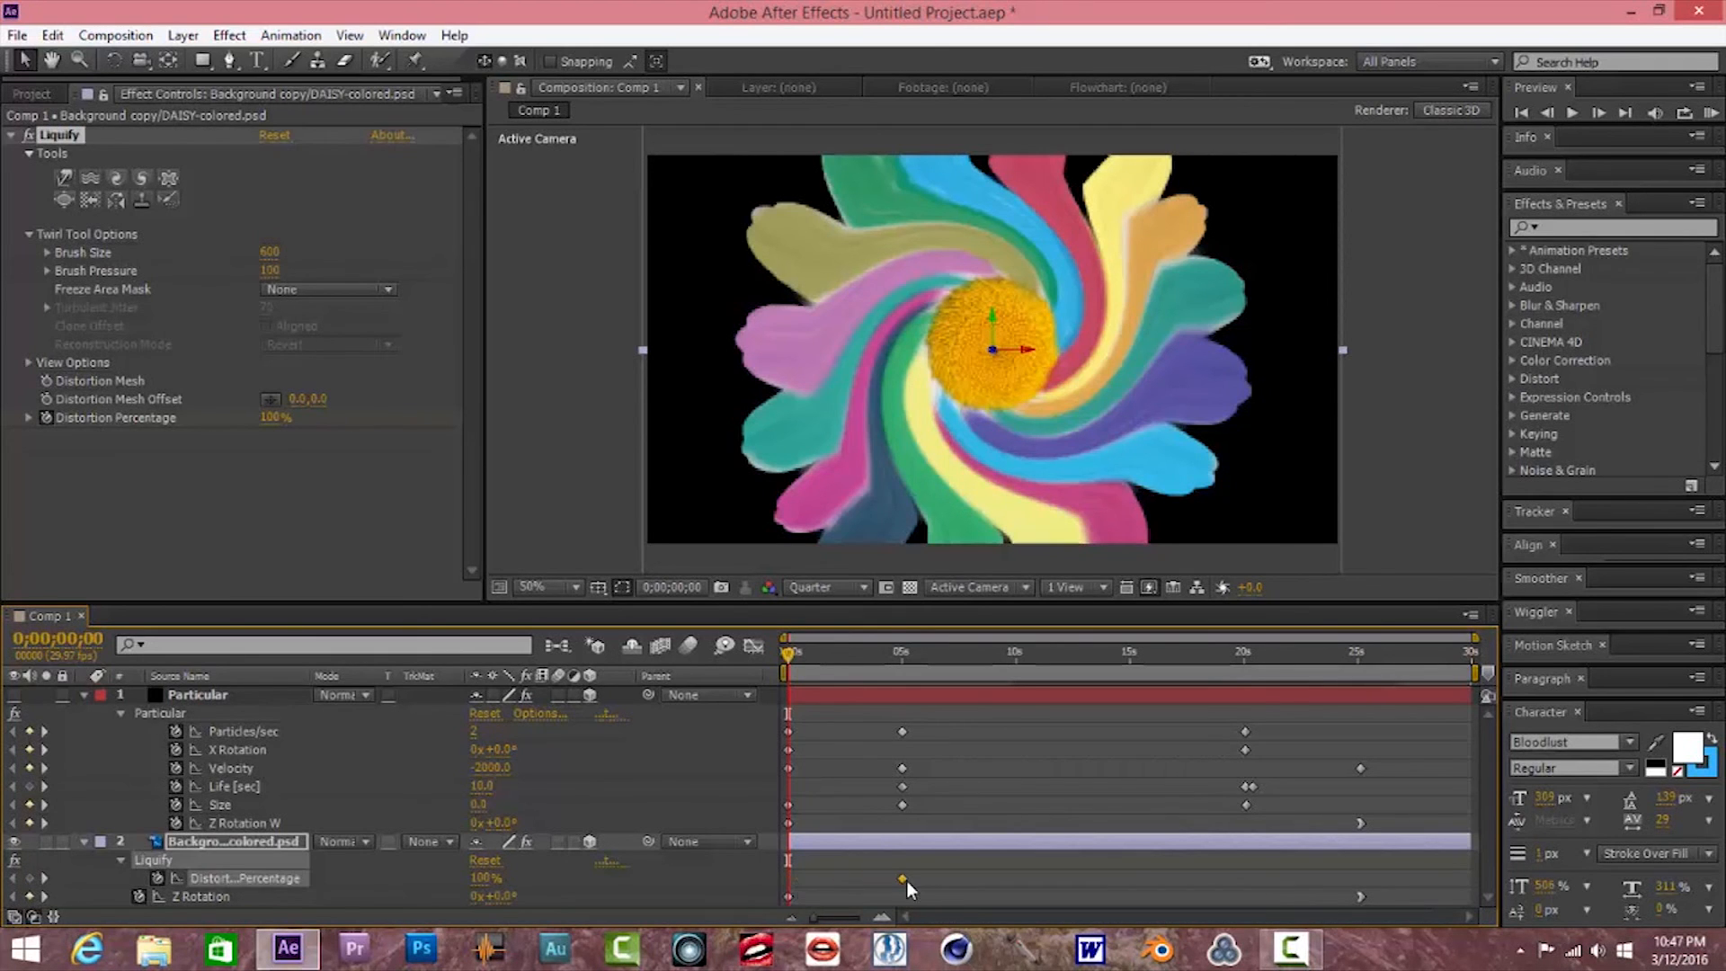
drag(434, 881, 299, 895)
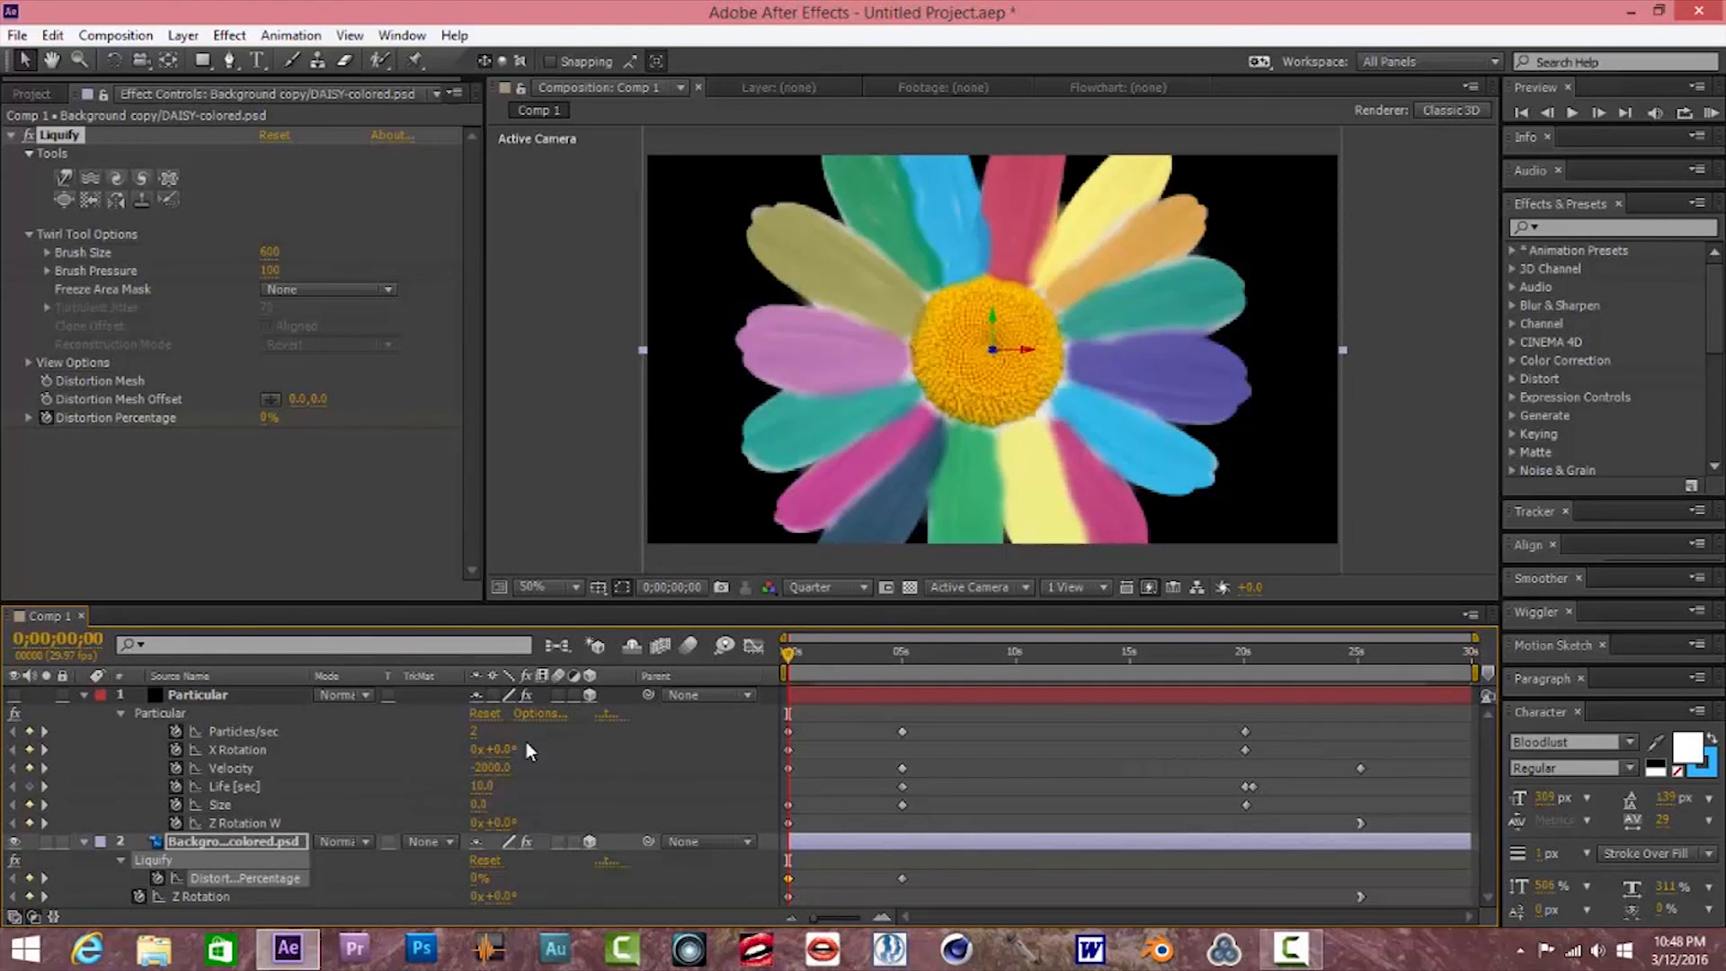
Restore the daisy layer's Alpha Matte using the Particular layer and scrub the animation to 0;00;20;02
click(452, 844)
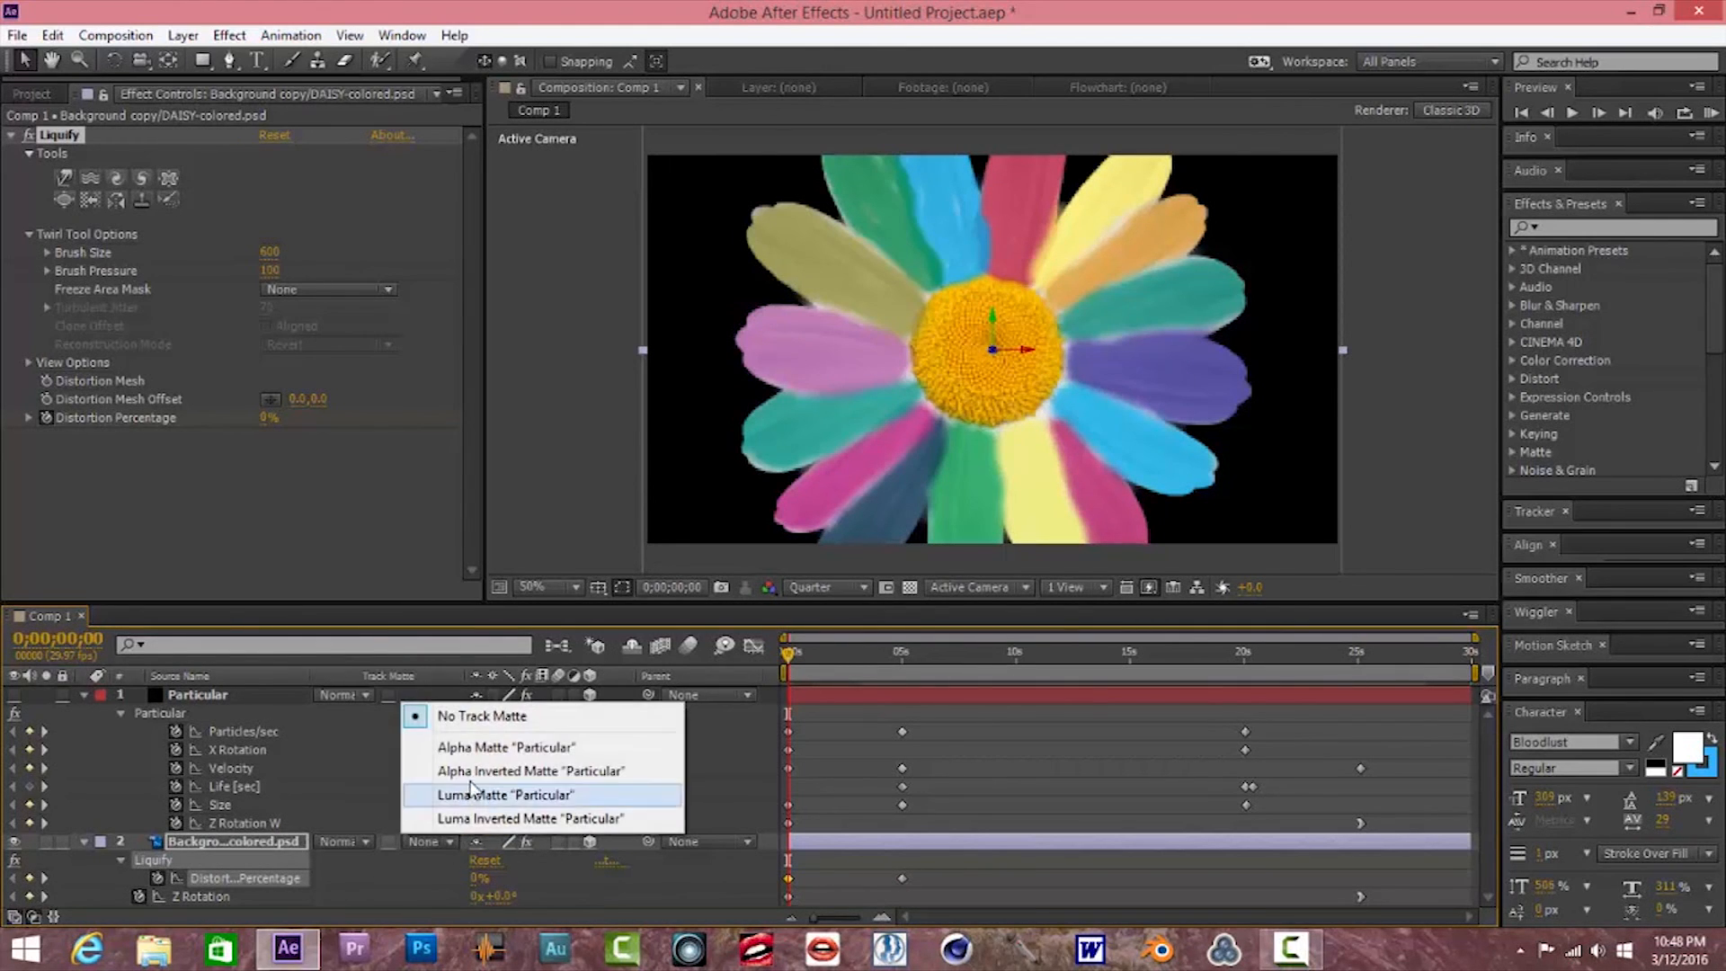
click(539, 747)
drag(788, 655, 1244, 686)
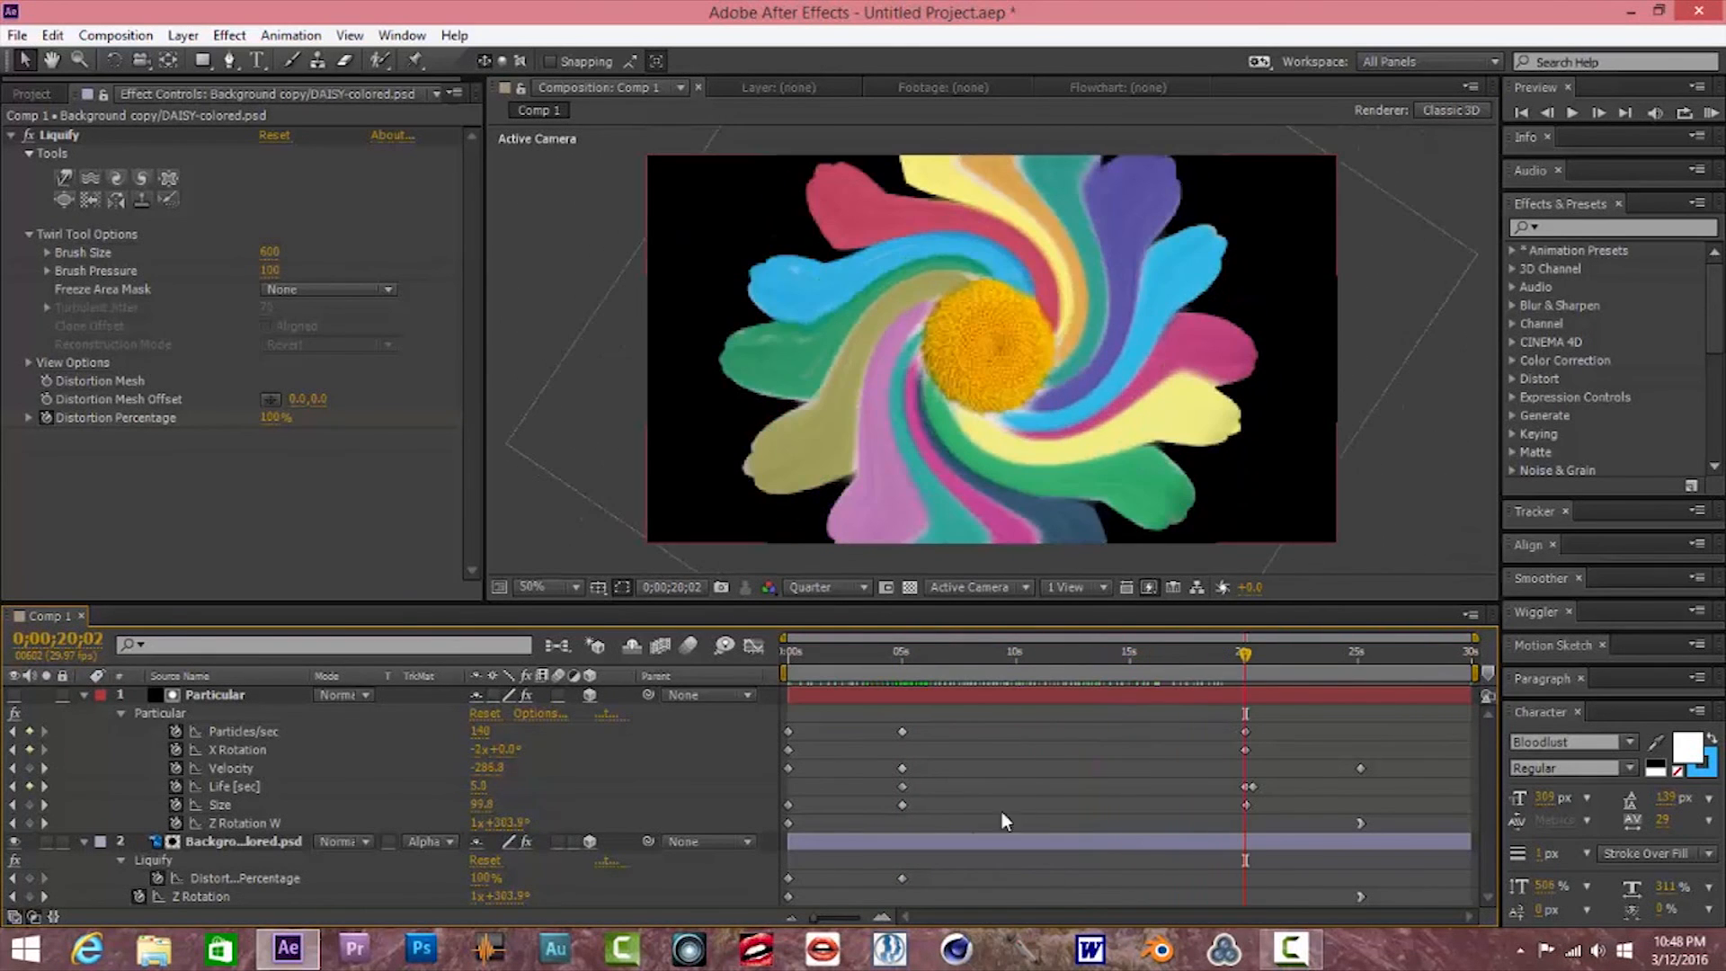
Move the 100% Distortion Percentage keyframe to about 20 seconds and preview the animation from 0;00;19;29
drag(901, 878, 999, 878)
drag(1231, 929, 1249, 931)
drag(902, 655, 1243, 746)
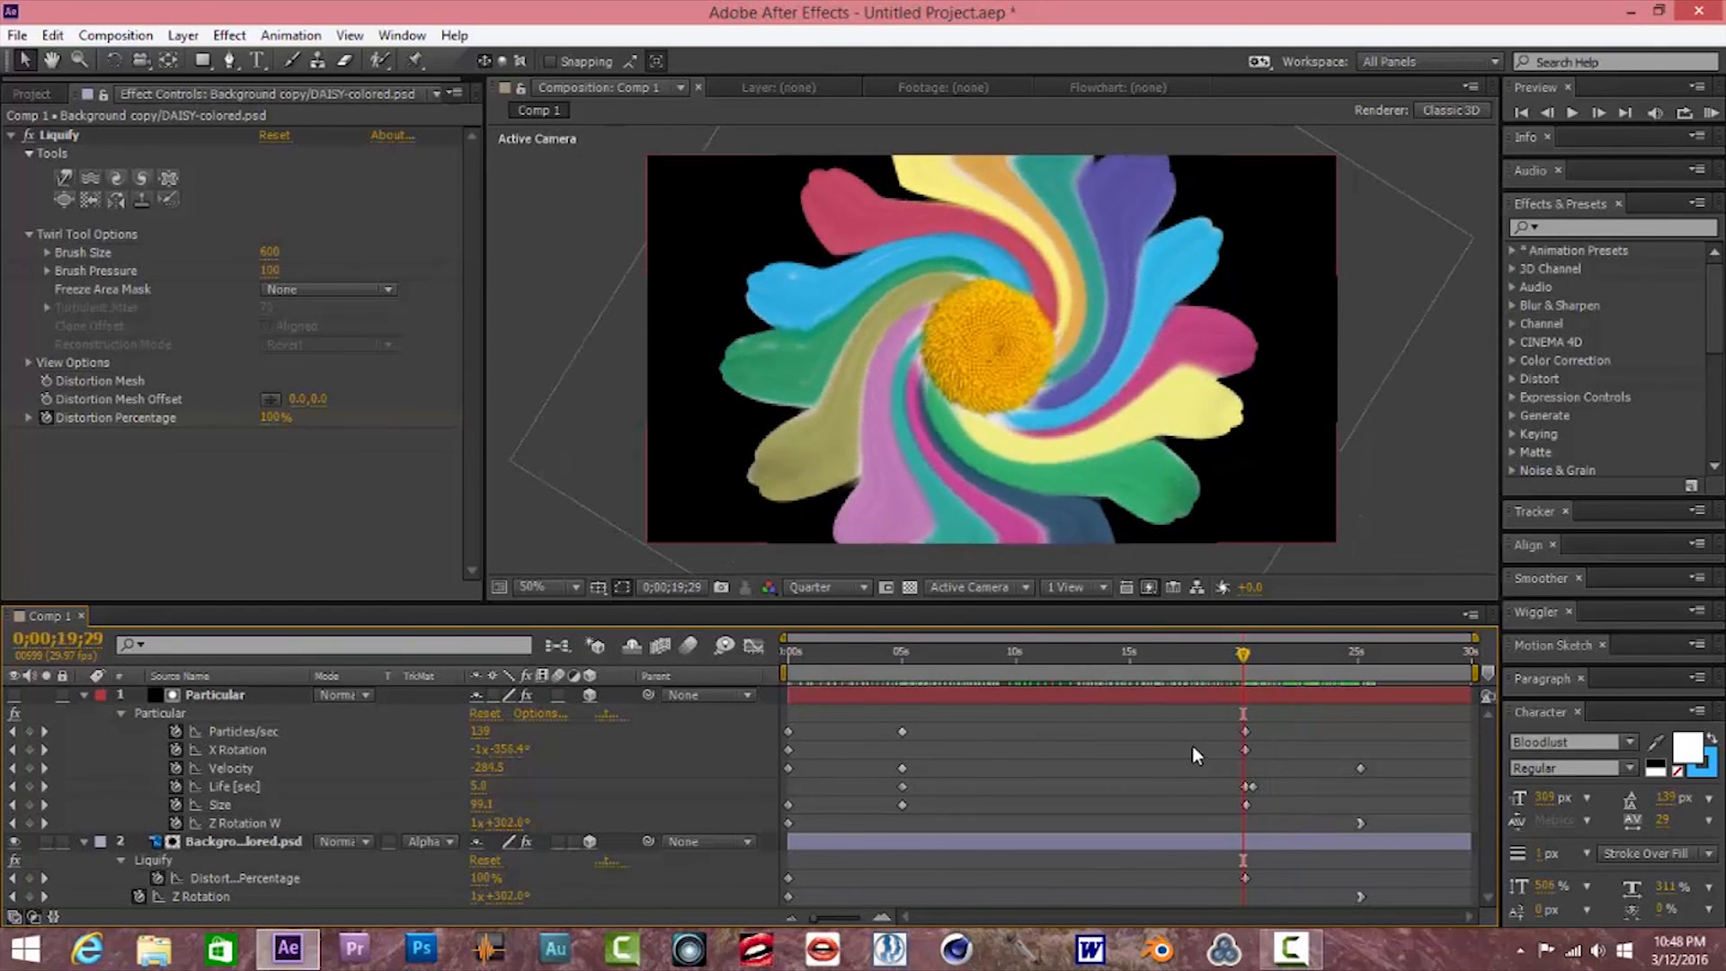
key(space)
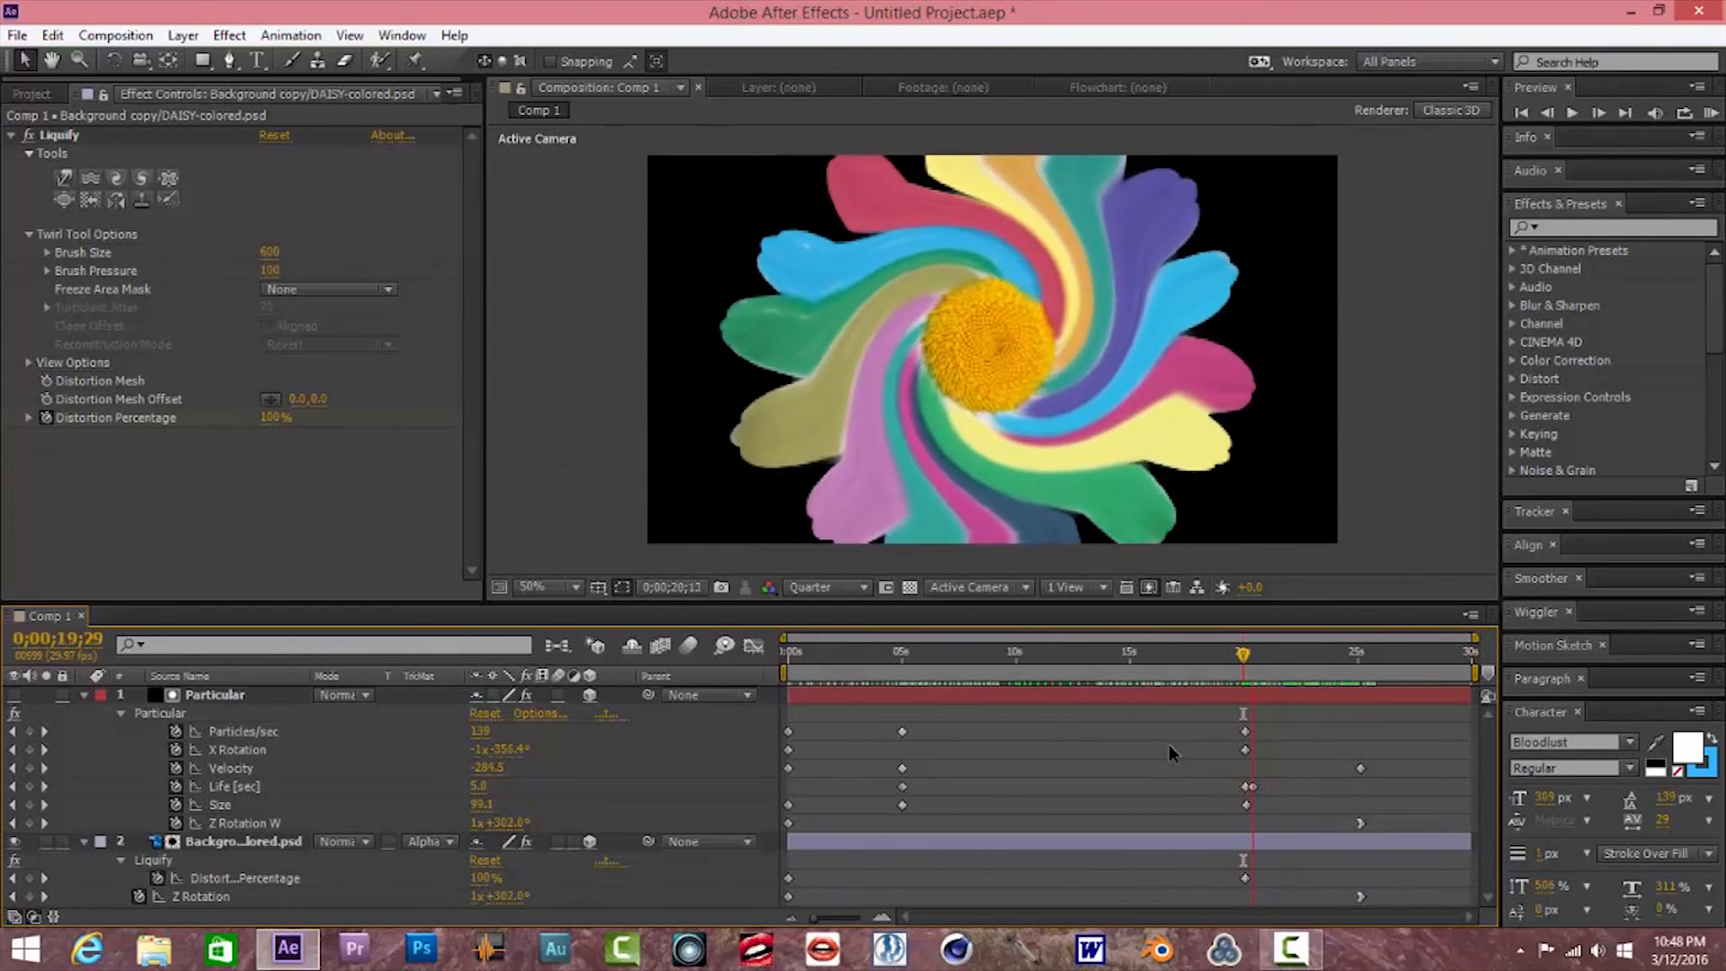